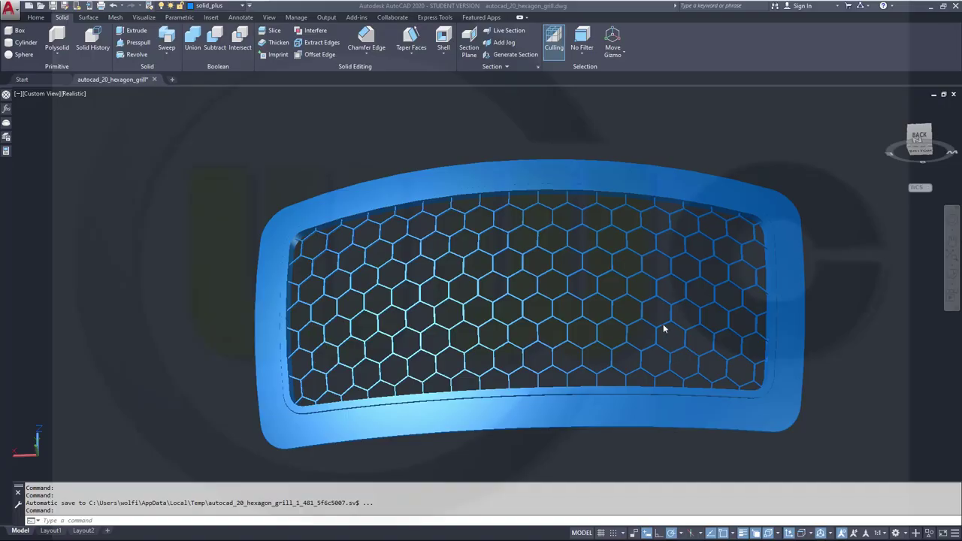
# Orbit the hexagon grill model to view it tilted.
pyautogui.keyDown('shift'); pyautogui.moveTo(603, 297); pyautogui.dragTo(597, 241, button='middle'); pyautogui.keyUp('shift')
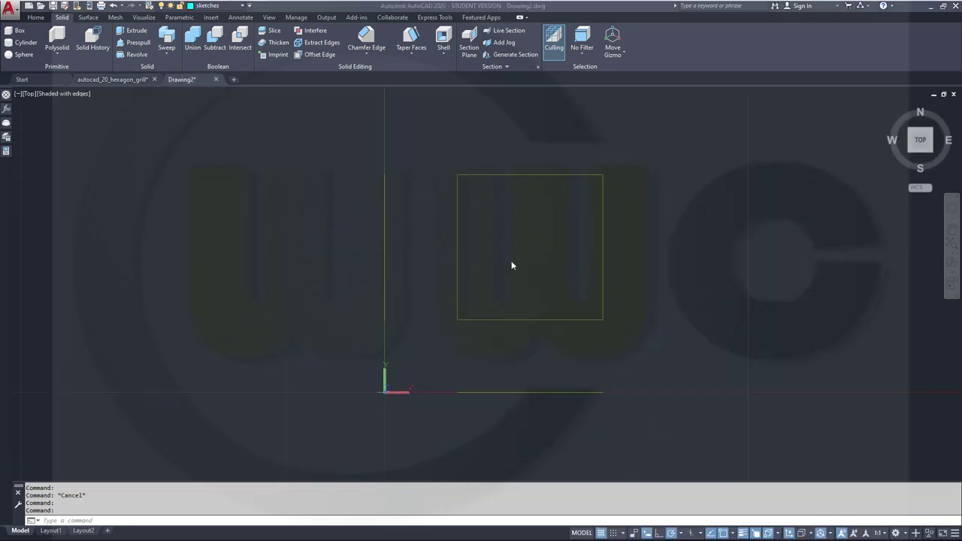
# Draw a circle of radius 300 centred at 0,0.
pyautogui.click(36, 16)
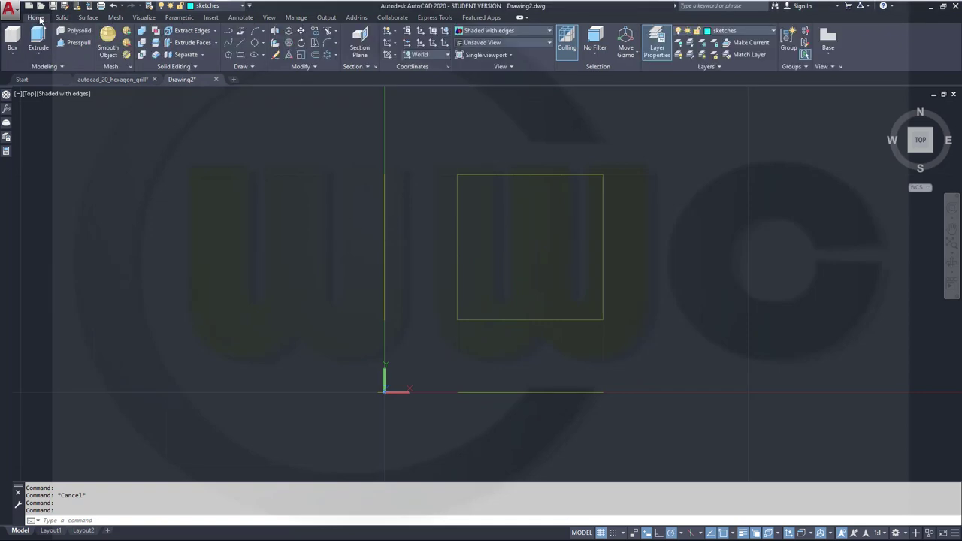
pyautogui.click(265, 43)
pyautogui.click(271, 80)
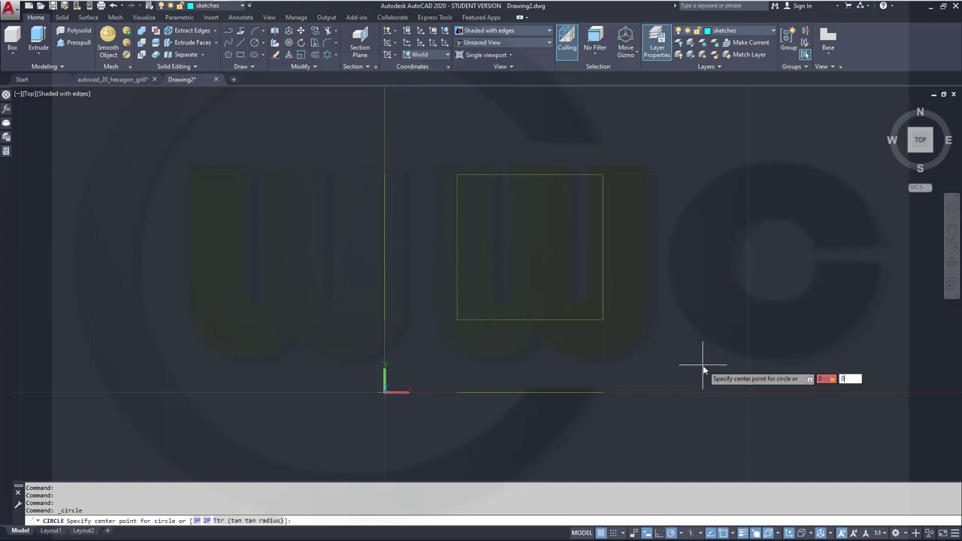
pyautogui.write('0,0')
pyautogui.press('Return')
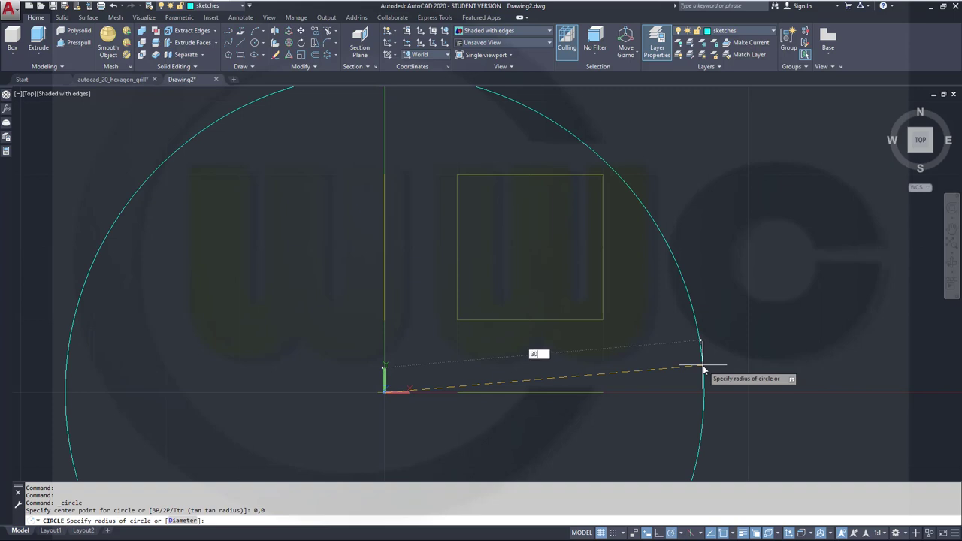
pyautogui.write('300')
pyautogui.press('Return')
pyautogui.scroll(-8, 621, 344)
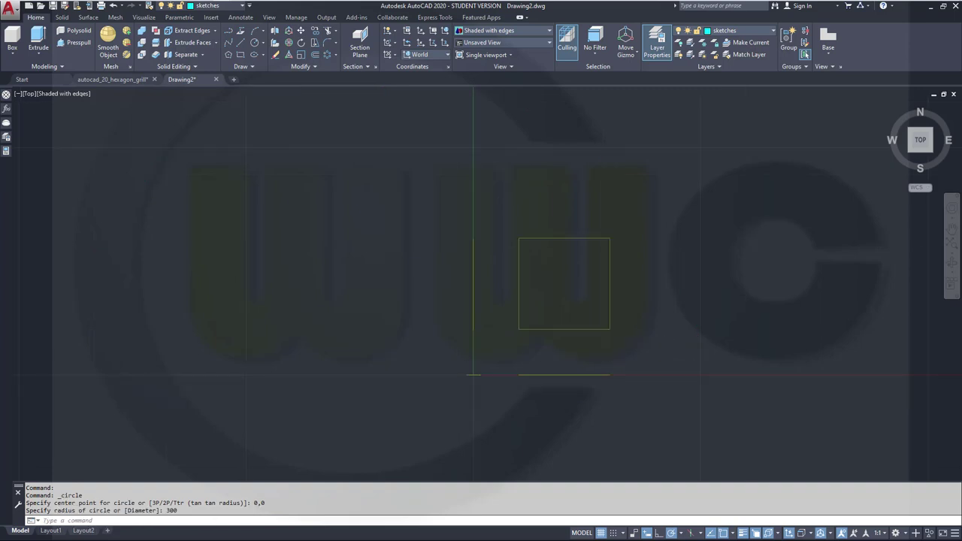
pyautogui.scroll(-3, 621, 344)
pyautogui.moveTo(654, 301); pyautogui.dragTo(582, 293, button='middle')
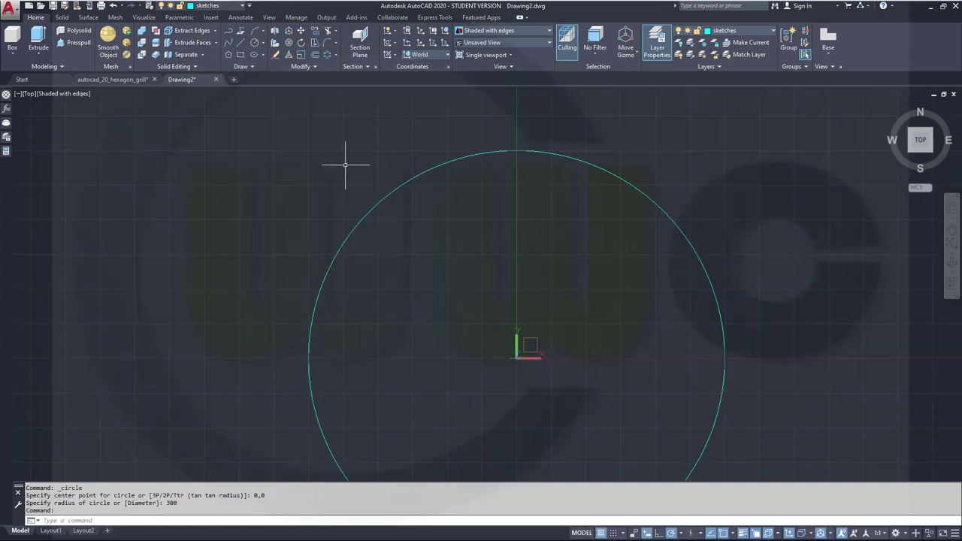
# Draw a 300-long line from the origin at 50°.
pyautogui.click(241, 42)
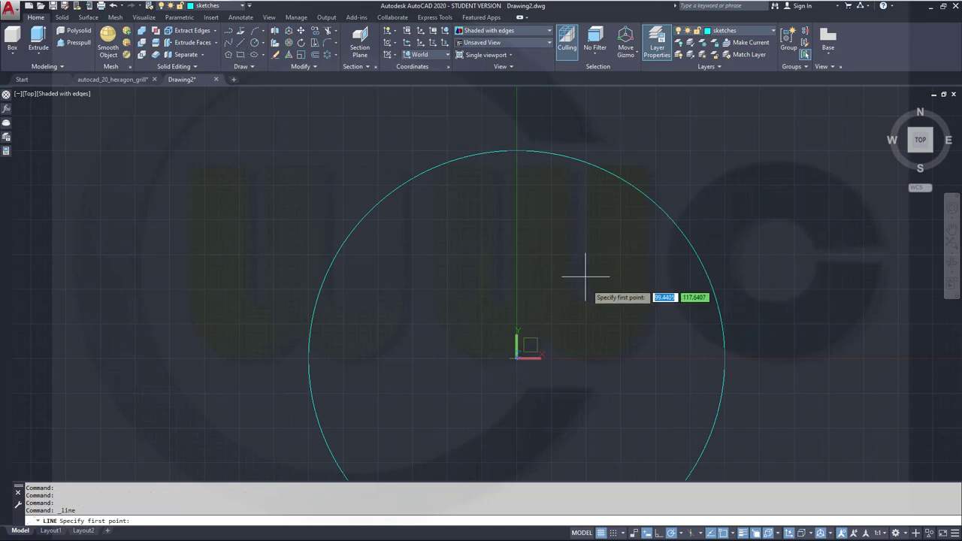
pyautogui.write('0,0')
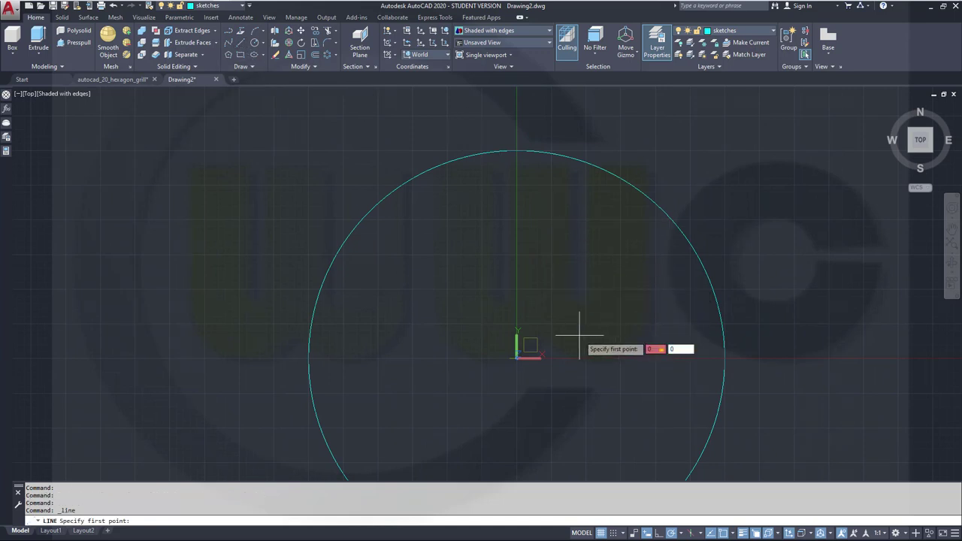
pyautogui.press('Return')
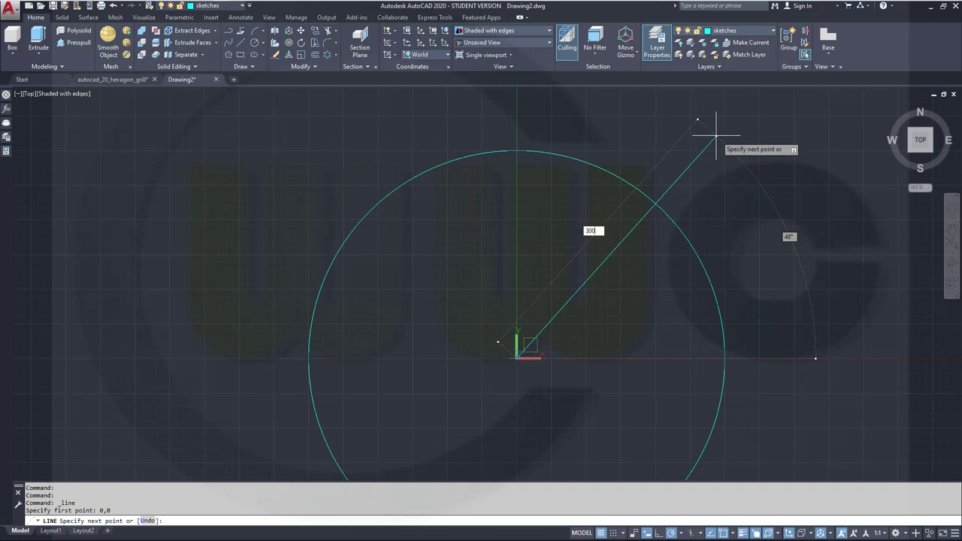
pyautogui.write('300')
pyautogui.press('Tab')
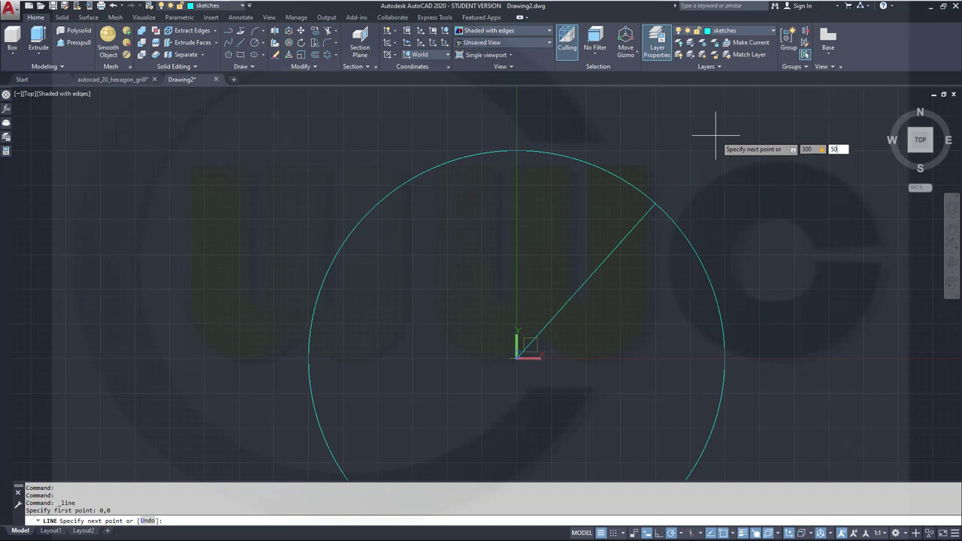
pyautogui.write('50')
pyautogui.press('Return')
pyautogui.press('Return')
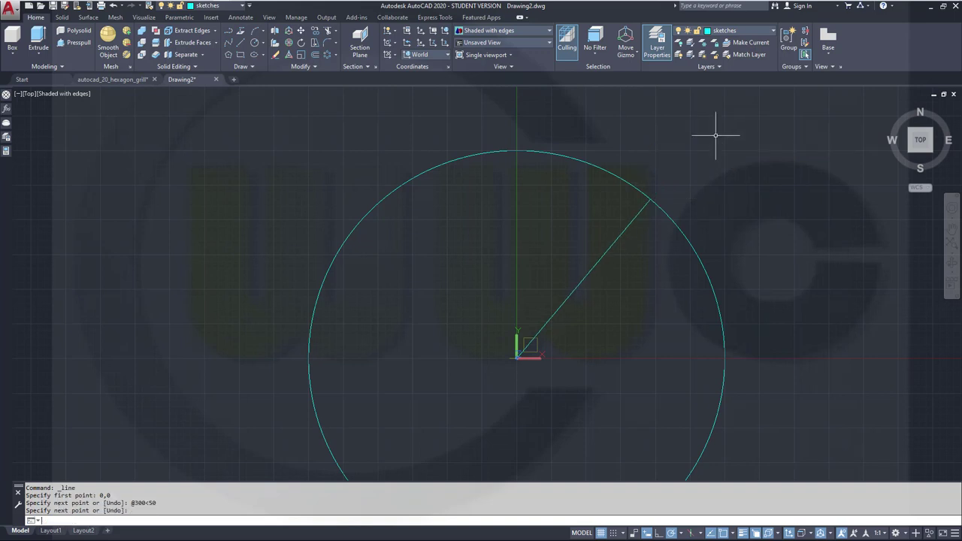
# Draw a second 300-long line from the origin at 130°.
pyautogui.press('Return')
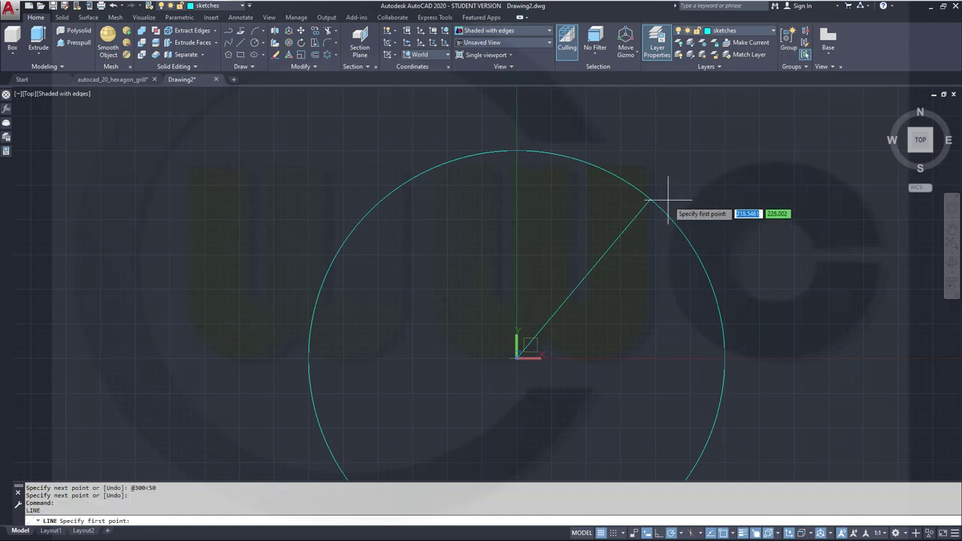
pyautogui.write('0,0')
pyautogui.press('Return')
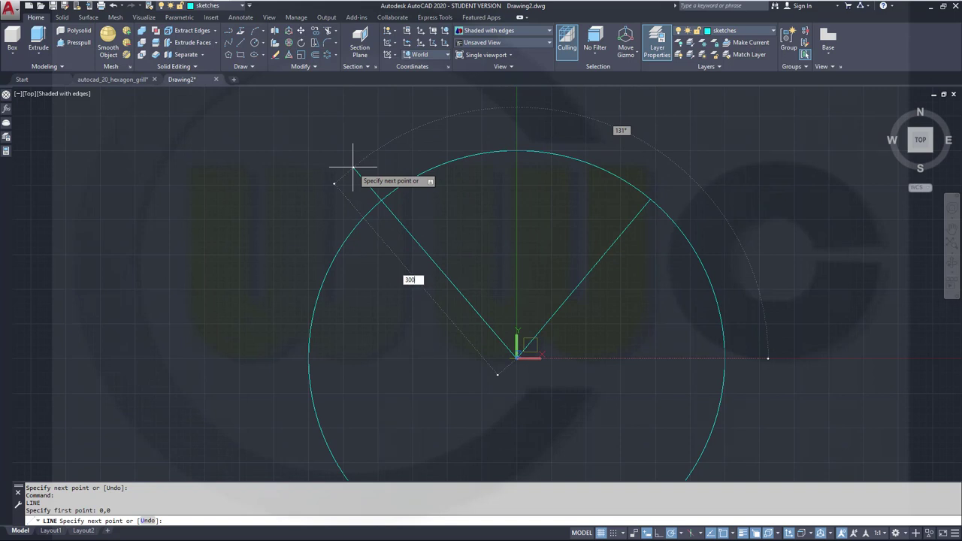
pyautogui.press('Tab')
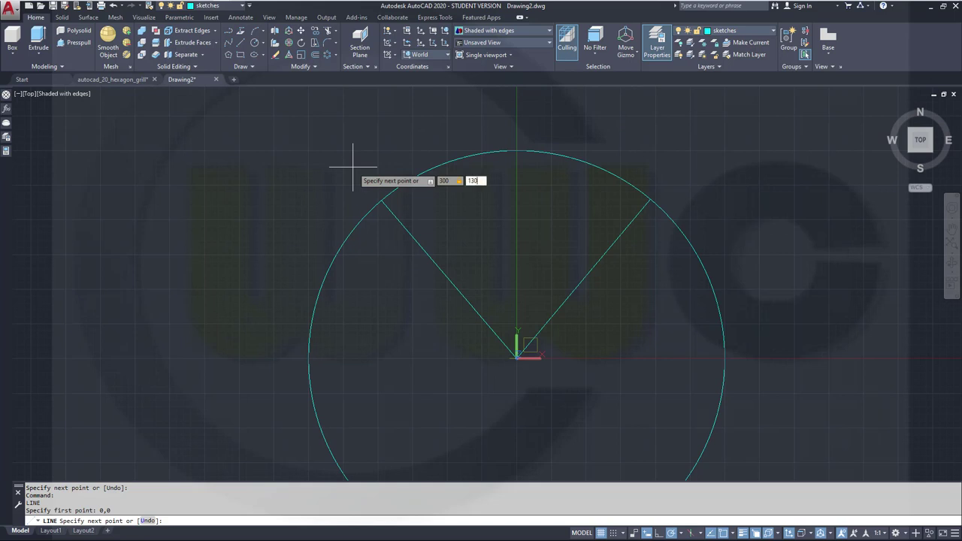
pyautogui.press('Return')
pyautogui.press('Escape')
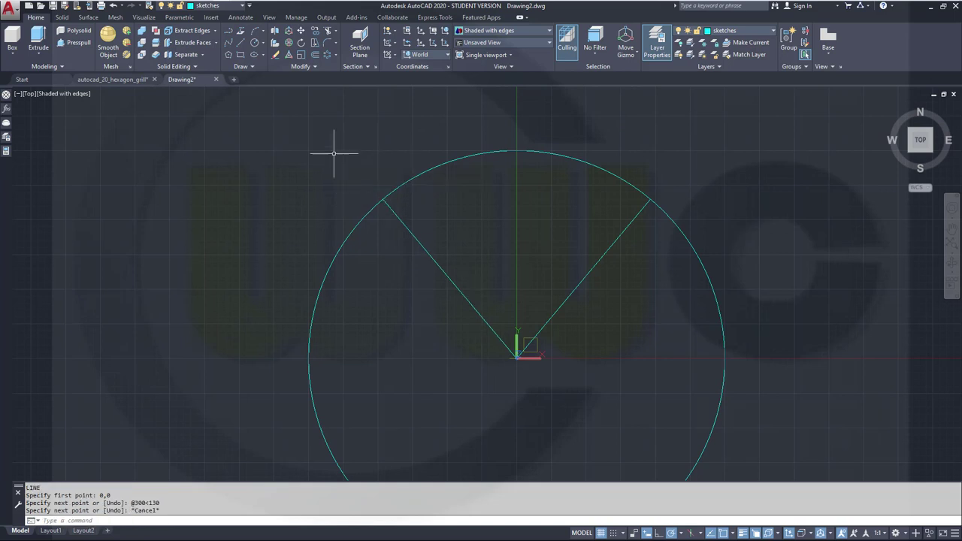
# Trim away the circle outside the 50° and 130° lines, leaving the top arc.
pyautogui.click(331, 34)
pyautogui.click(451, 253)
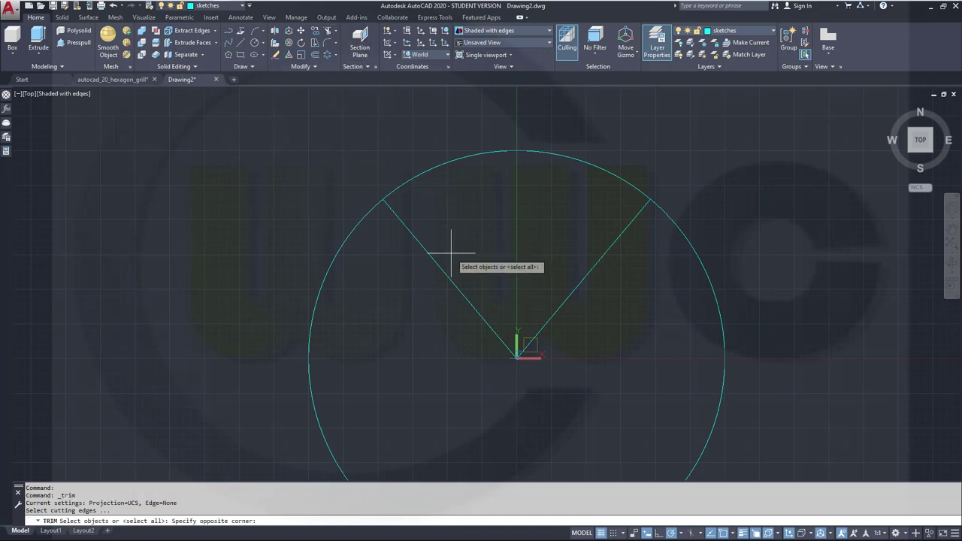
pyautogui.click(340, 184)
pyautogui.click(636, 253)
pyautogui.click(600, 216)
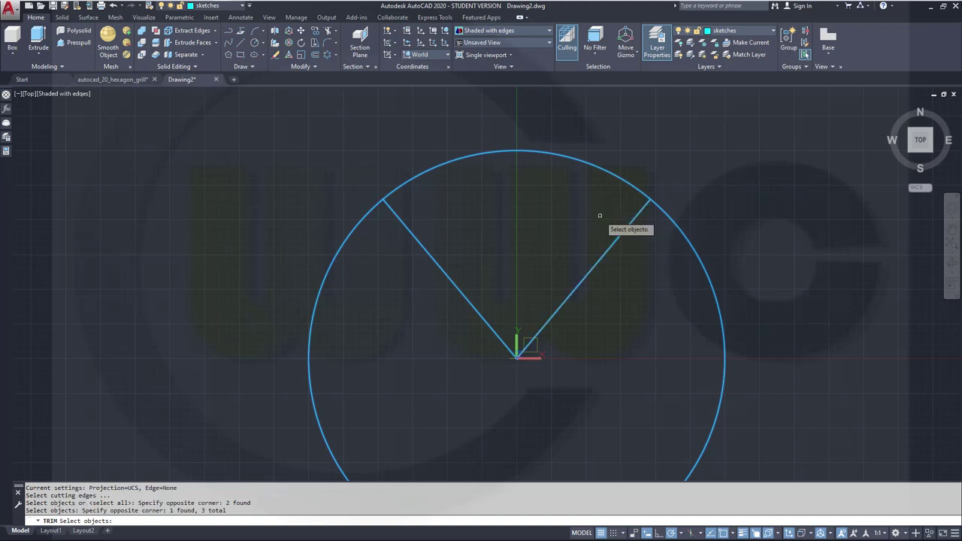
pyautogui.press('Return')
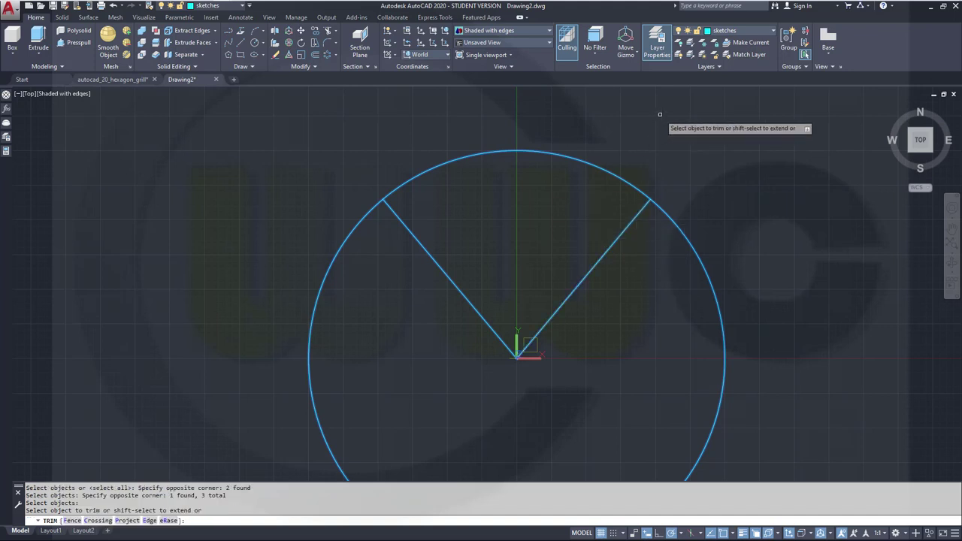
pyautogui.click(676, 219)
pyautogui.rightClick(707, 218)
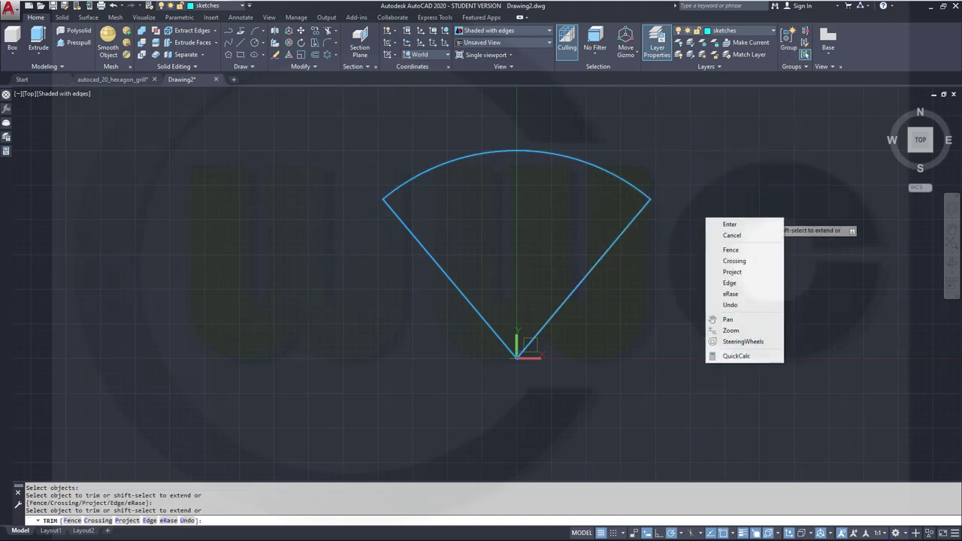
pyautogui.click(725, 224)
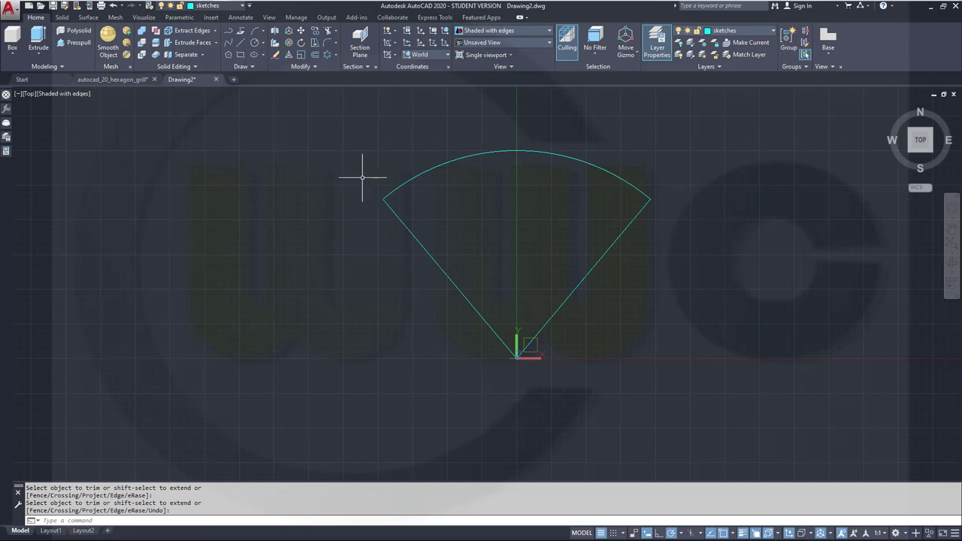
# Start a surface Revolve with the fan-shaped sector as the profile.
pyautogui.keyDown('shift'); pyautogui.moveTo(316, 215); pyautogui.dragTo(685, 279, button='middle'); pyautogui.keyUp('shift')
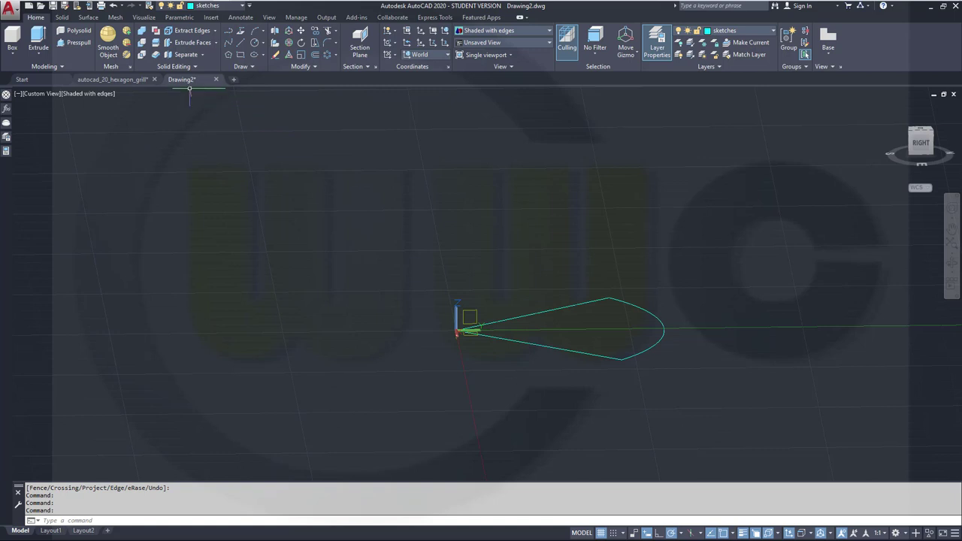
pyautogui.click(88, 17)
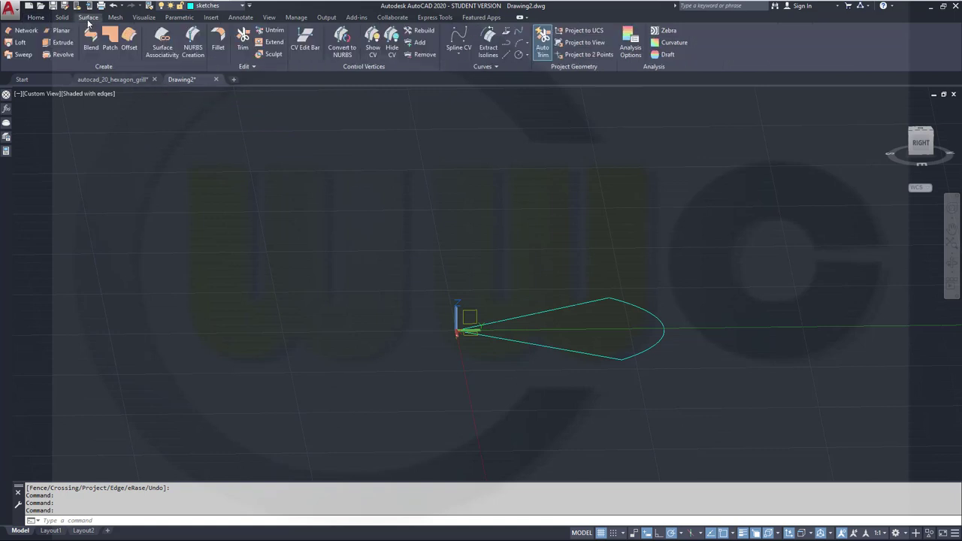
pyautogui.click(63, 54)
pyautogui.click(646, 309)
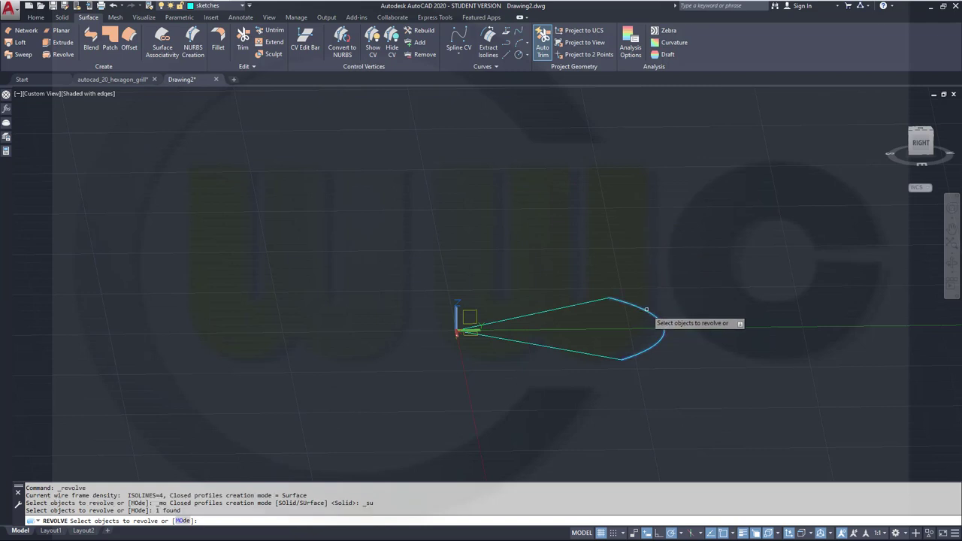
pyautogui.rightClick(564, 242)
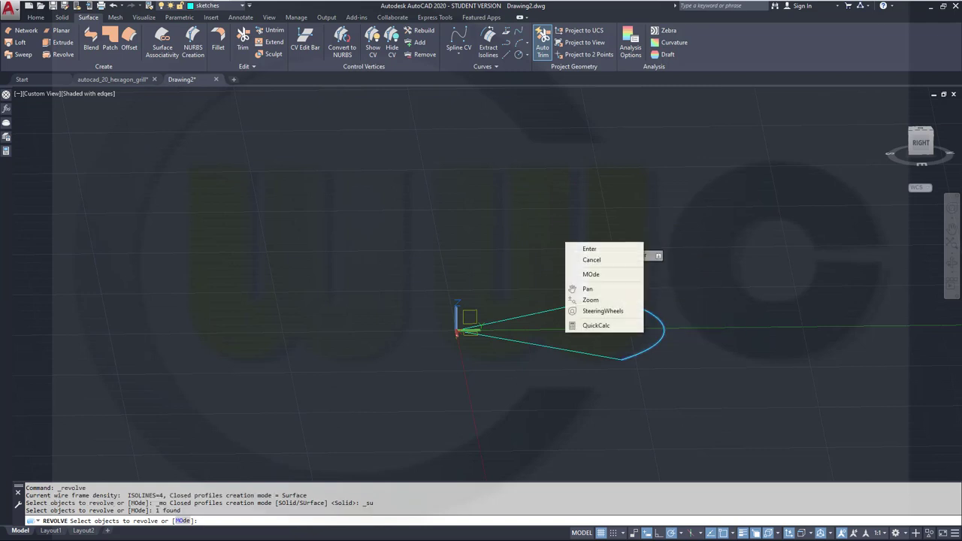
pyautogui.click(579, 248)
# Revolve the sector 35° about an axis starting at 0,0.
pyautogui.keyDown('shift'); pyautogui.moveTo(494, 228); pyautogui.dragTo(492, 406, button='middle'); pyautogui.keyUp('shift')
pyautogui.scroll(2, 482, 391)
pyautogui.scroll(2, 485, 376)
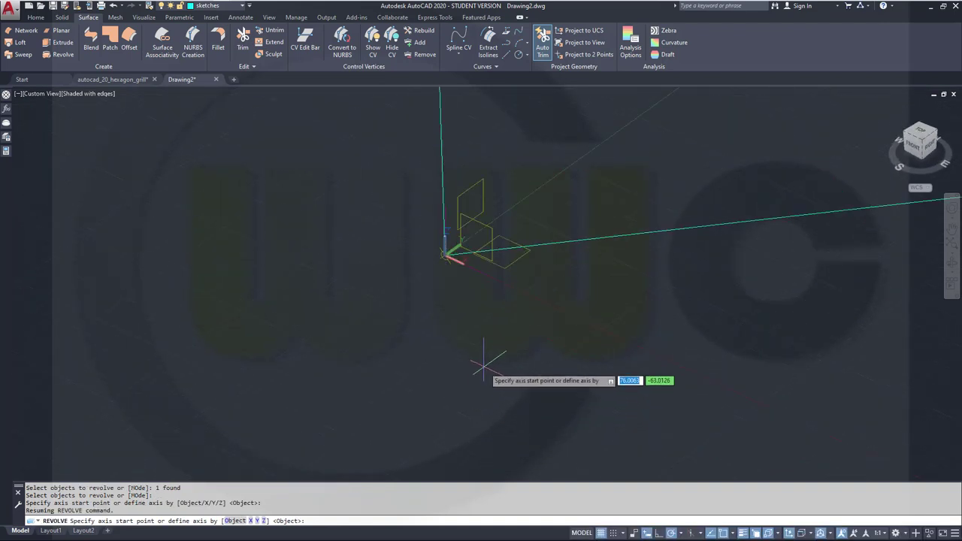
pyautogui.scroll(1, 470, 333)
pyautogui.write('0')
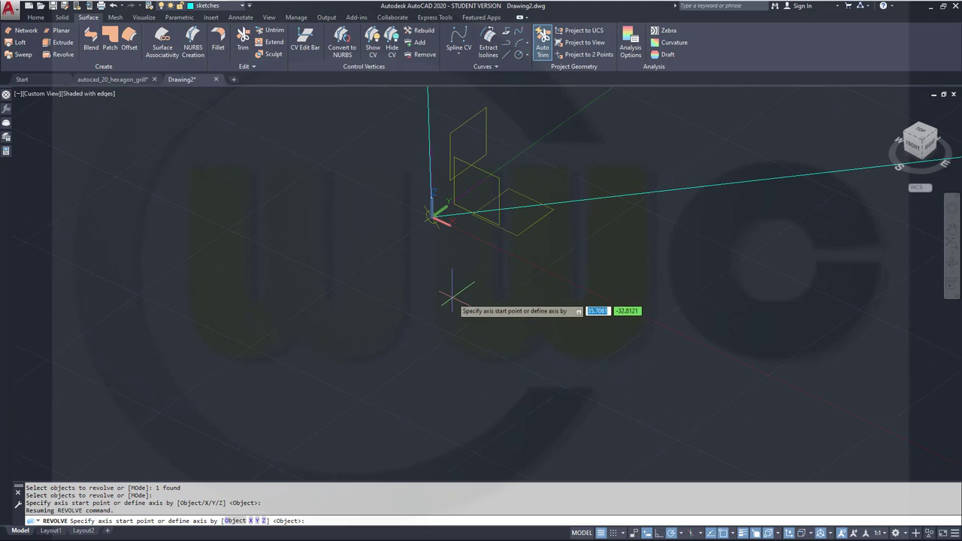
pyautogui.press('Tab')
pyautogui.write('0')
pyautogui.press('Return')
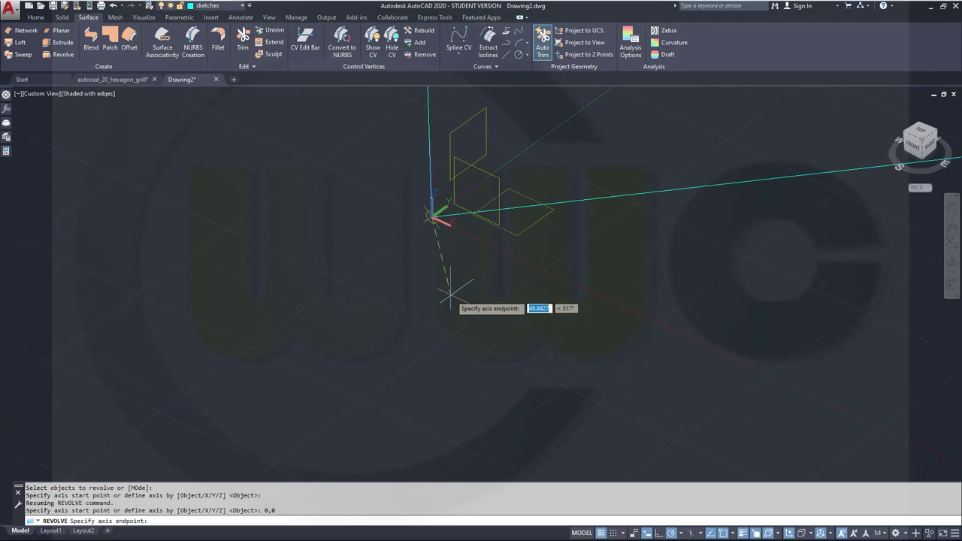
pyautogui.click(499, 249)
pyautogui.scroll(-6, 530, 269)
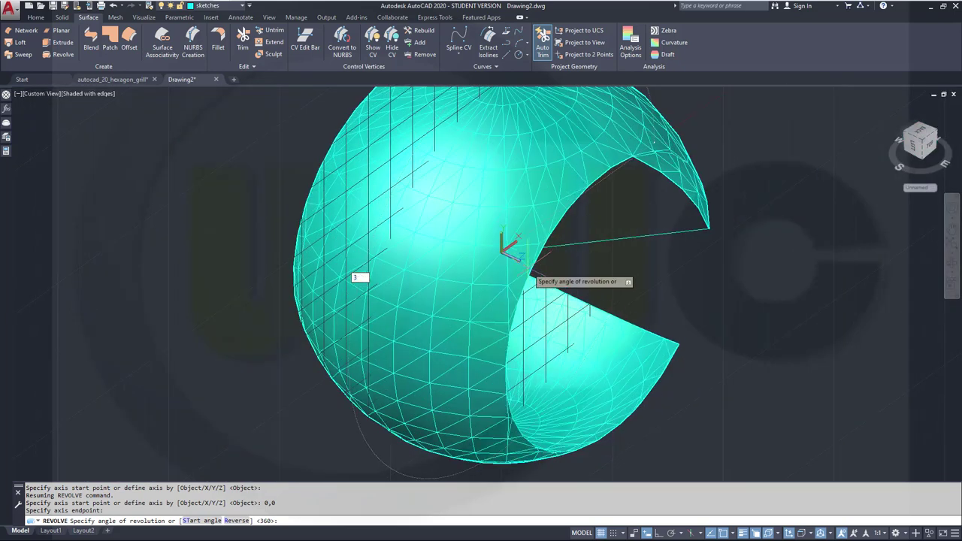
pyautogui.write('35')
pyautogui.press('Return')
pyautogui.moveTo(516, 256)
pyautogui.keyDown('shift'); pyautogui.mouseDown(button='middle')
pyautogui.moveTo(576, 323)
pyautogui.moveTo(505, 289)
pyautogui.moveTo(498, 264)
pyautogui.moveTo(477, 275)
pyautogui.moveTo(505, 234)
pyautogui.moveTo(516, 262)
pyautogui.mouseUp(button='middle'); pyautogui.keyUp('shift')
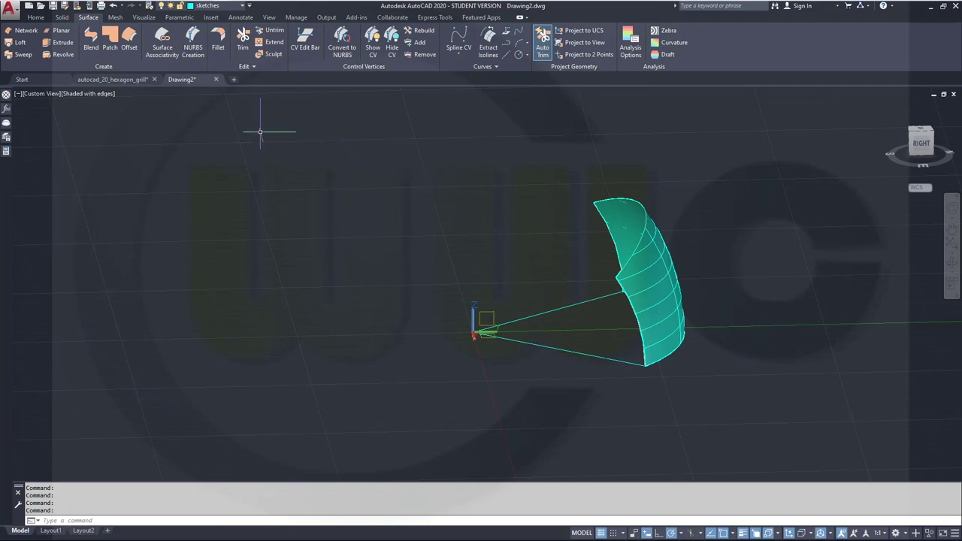
# 3D-mirror the curved surface across a three-point plane through the axis, keeping the original.
pyautogui.click(38, 17)
pyautogui.click(275, 32)
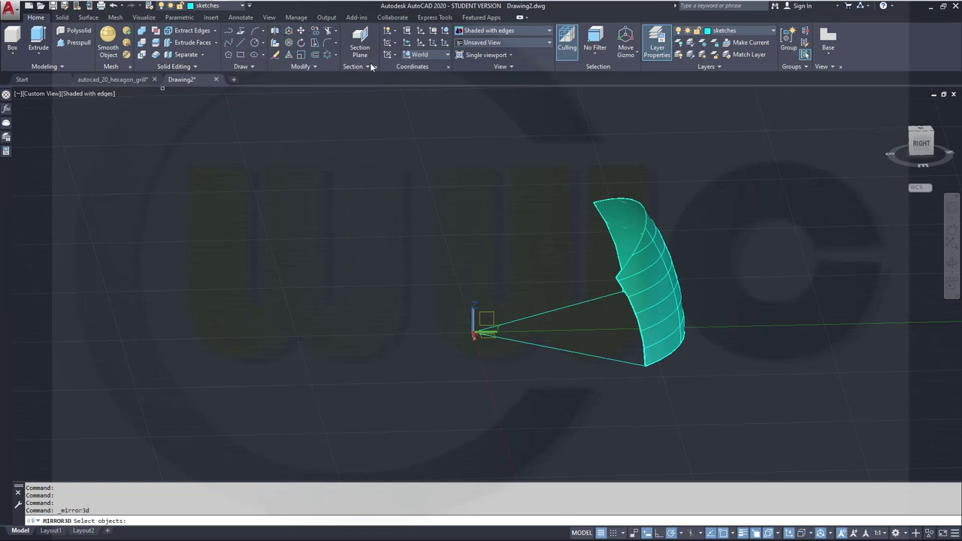
pyautogui.click(646, 264)
pyautogui.press('Return')
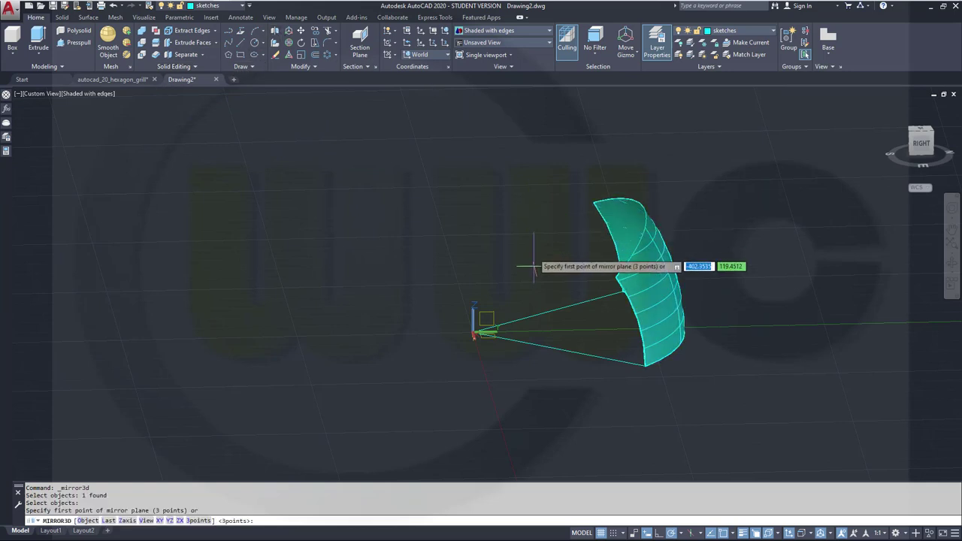
pyautogui.scroll(5, 516, 369)
pyautogui.keyDown('shift'); pyautogui.moveTo(452, 325); pyautogui.dragTo(423, 334, button='middle'); pyautogui.keyUp('shift')
pyautogui.click(431, 312)
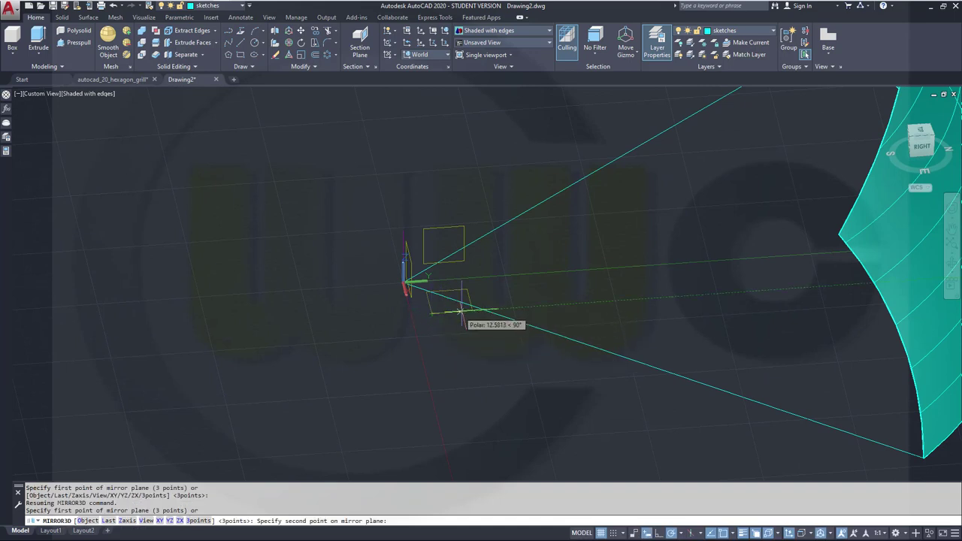
pyautogui.click(472, 311)
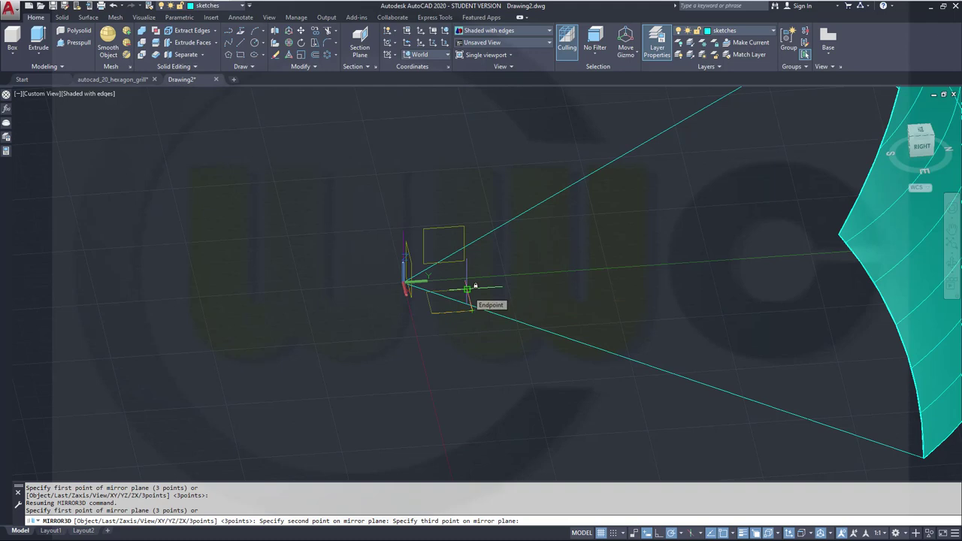
pyautogui.click(467, 289)
pyautogui.click(488, 329)
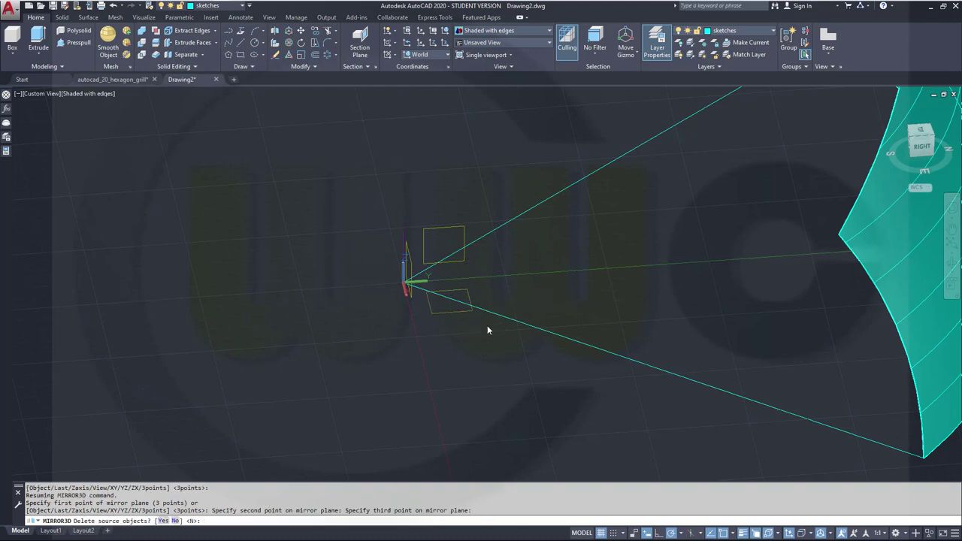
pyautogui.scroll(-4, 632, 285)
pyautogui.keyDown('shift'); pyautogui.moveTo(739, 330); pyautogui.dragTo(466, 210, button='middle'); pyautogui.keyUp('shift')
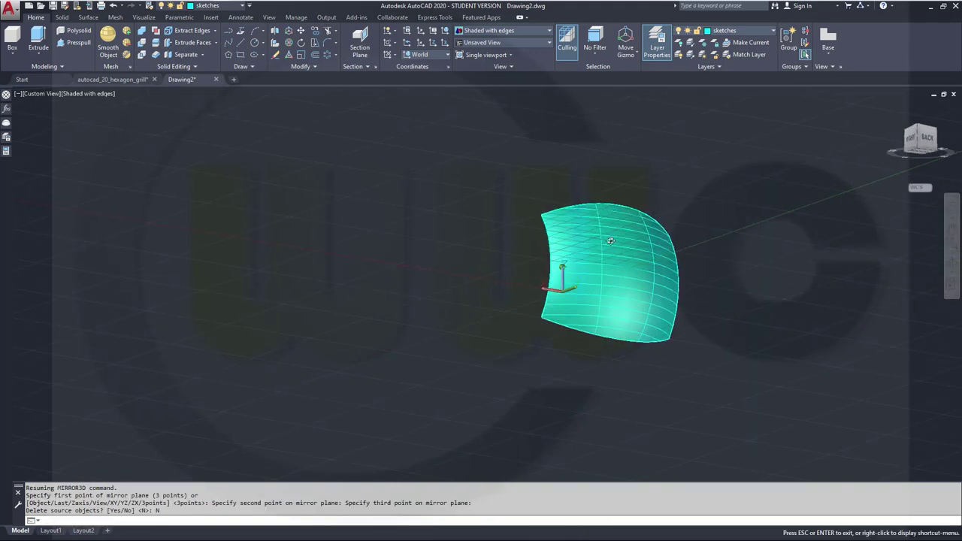
# Union the two mirrored surface halves into one and turn the grid off.
pyautogui.click(141, 31)
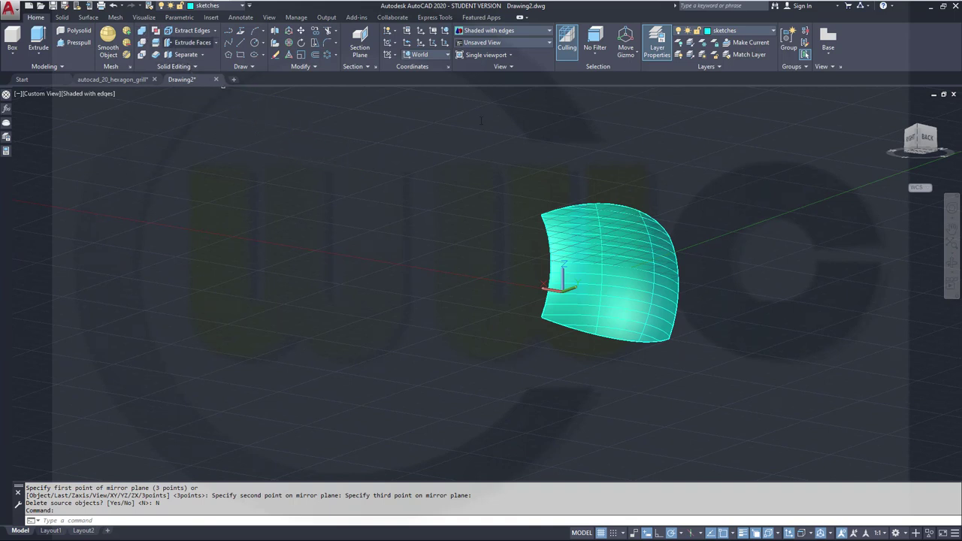
pyautogui.click(609, 287)
pyautogui.click(661, 328)
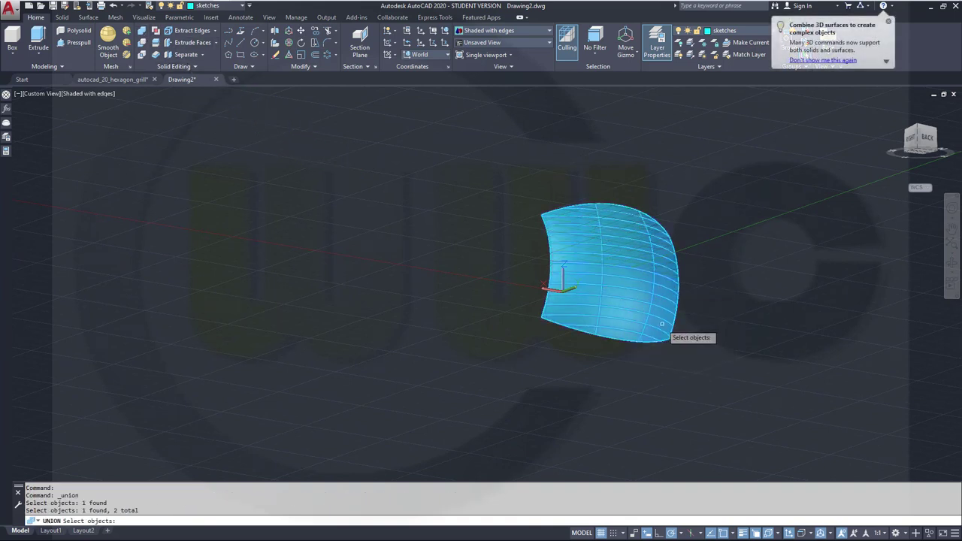
pyautogui.click(601, 533)
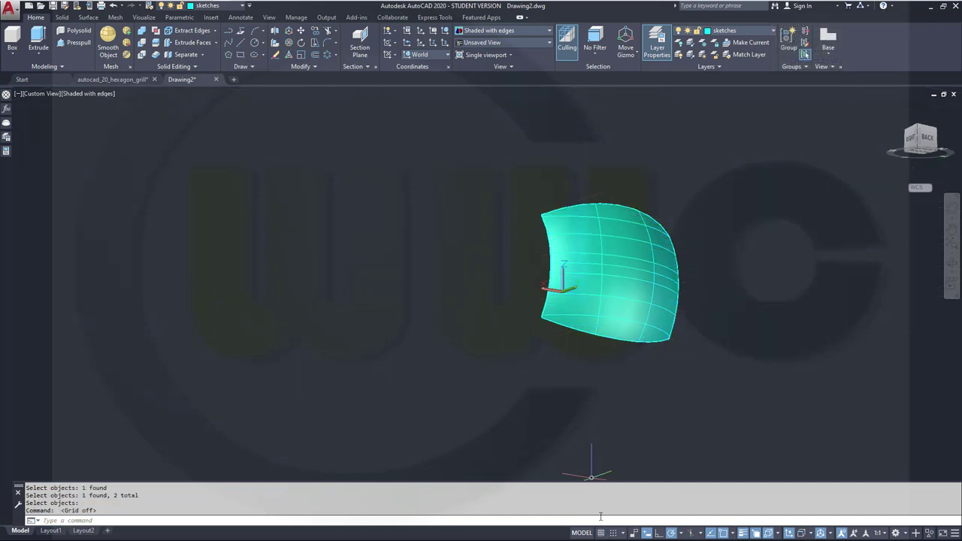
pyautogui.keyDown('shift'); pyautogui.moveTo(707, 325); pyautogui.dragTo(499, 284, button='middle'); pyautogui.keyUp('shift')
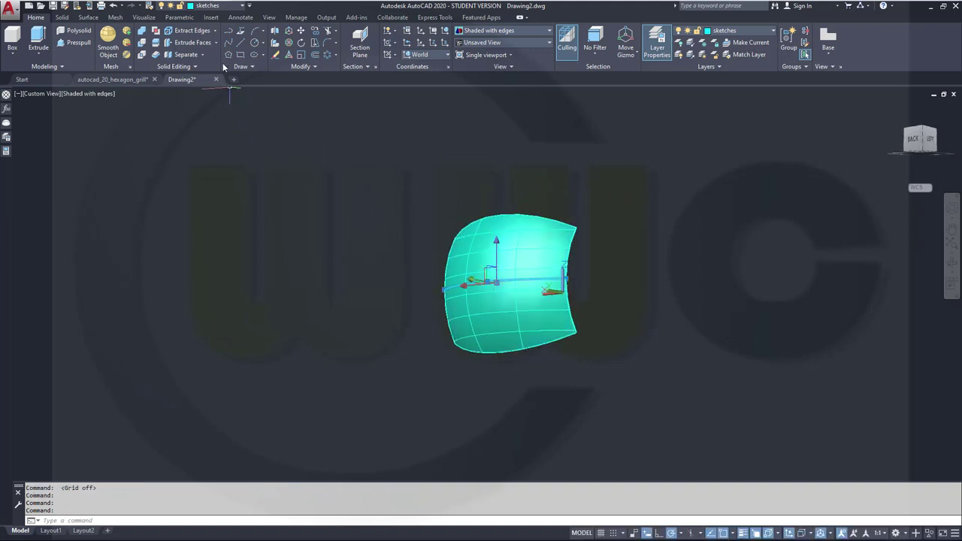
# Move the merged surface onto the green 'surfaces' layer.
pyautogui.click(243, 7)
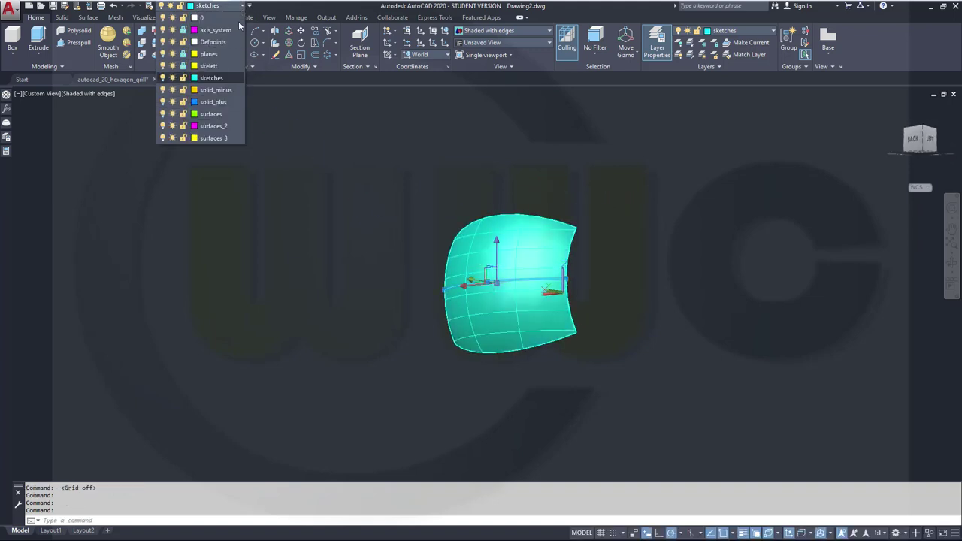
pyautogui.click(223, 118)
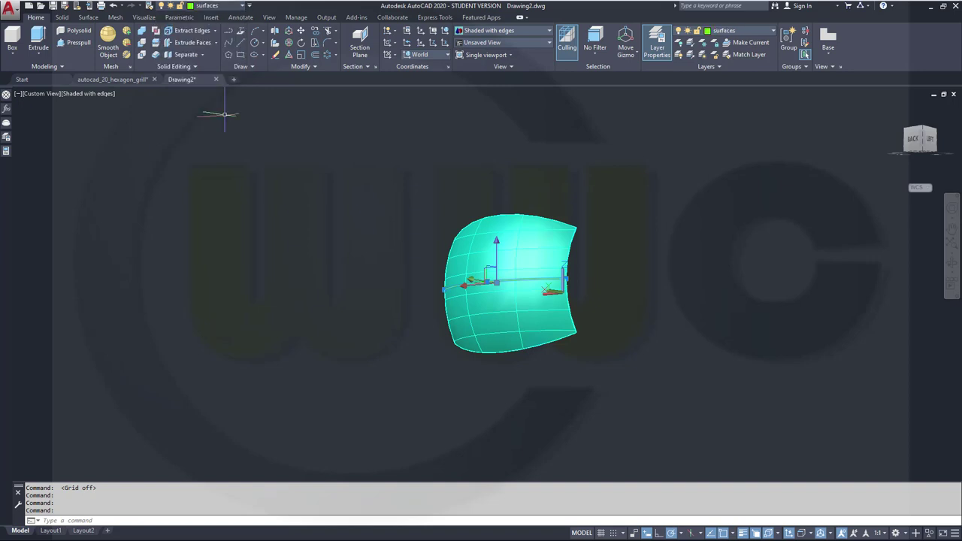
pyautogui.press('Escape')
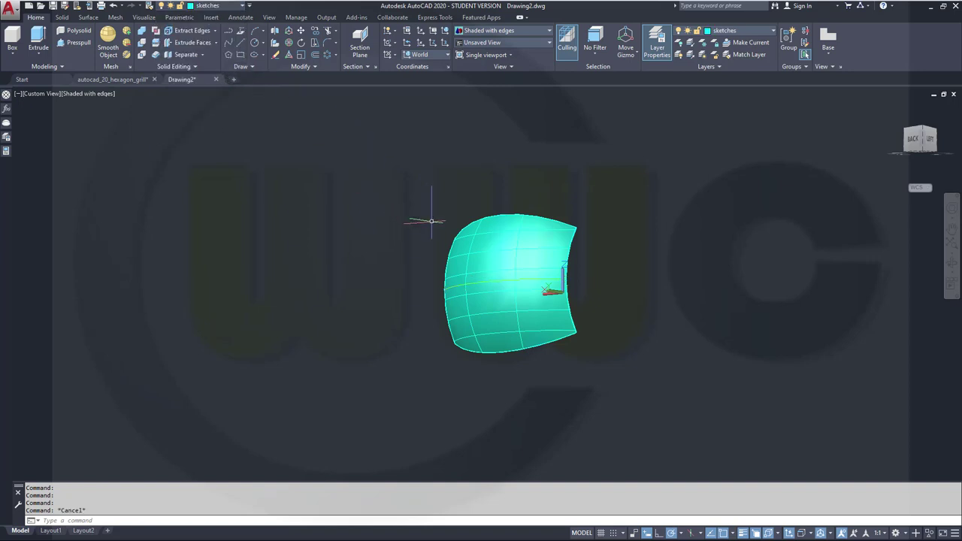
pyautogui.click(493, 282)
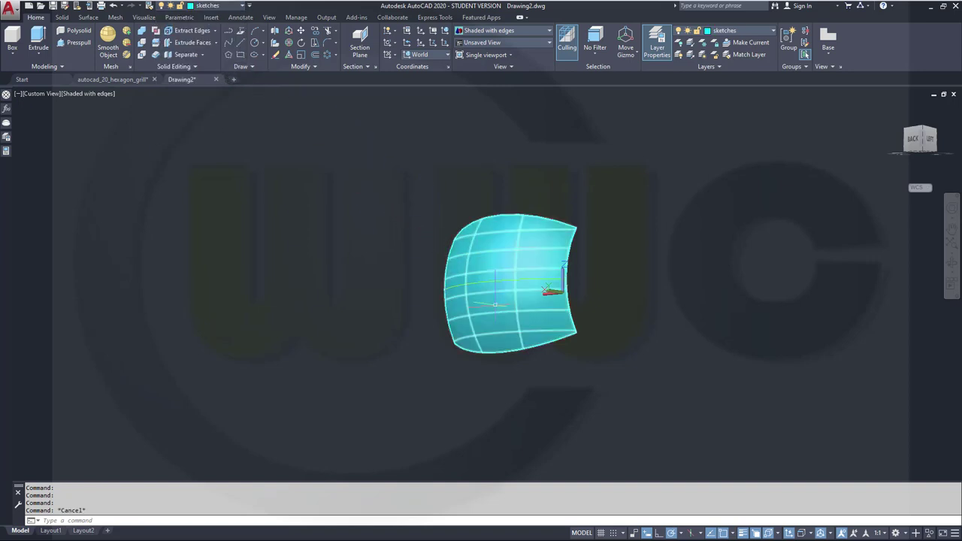
pyautogui.click(241, 5)
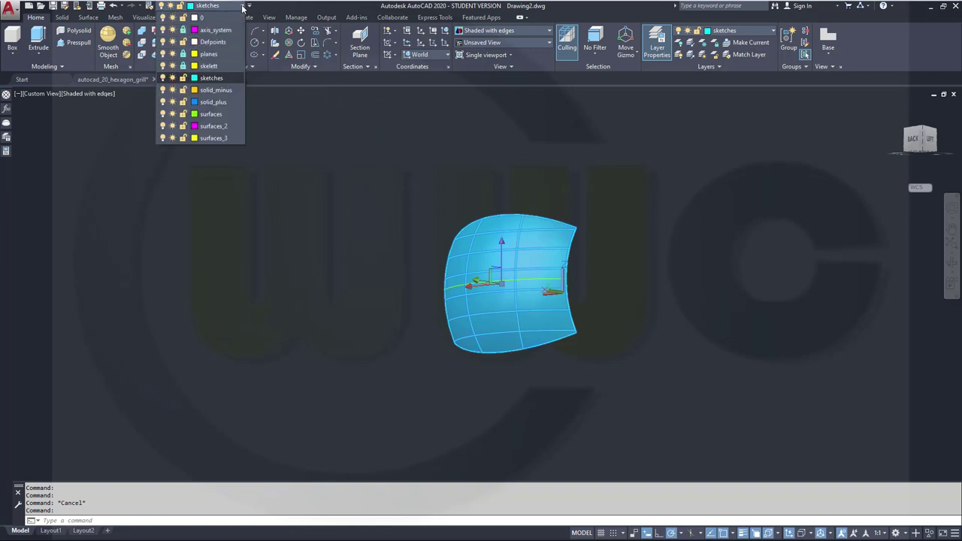
pyautogui.click(232, 113)
pyautogui.press('Escape')
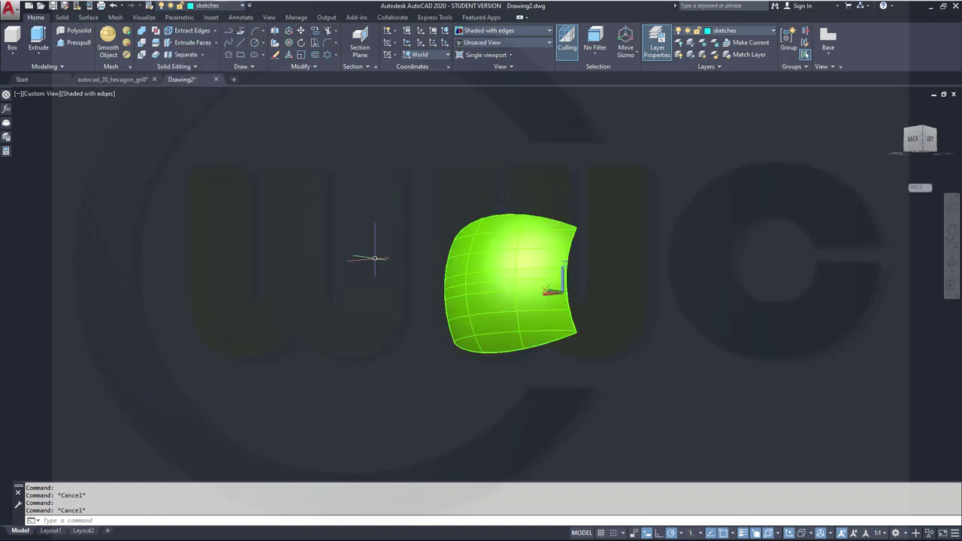
pyautogui.keyDown('shift'); pyautogui.moveTo(374, 258); pyautogui.dragTo(376, 226, button='middle'); pyautogui.keyUp('shift')
# Copy the green surface and paste a copy at 0,0.
pyautogui.click(444, 259)
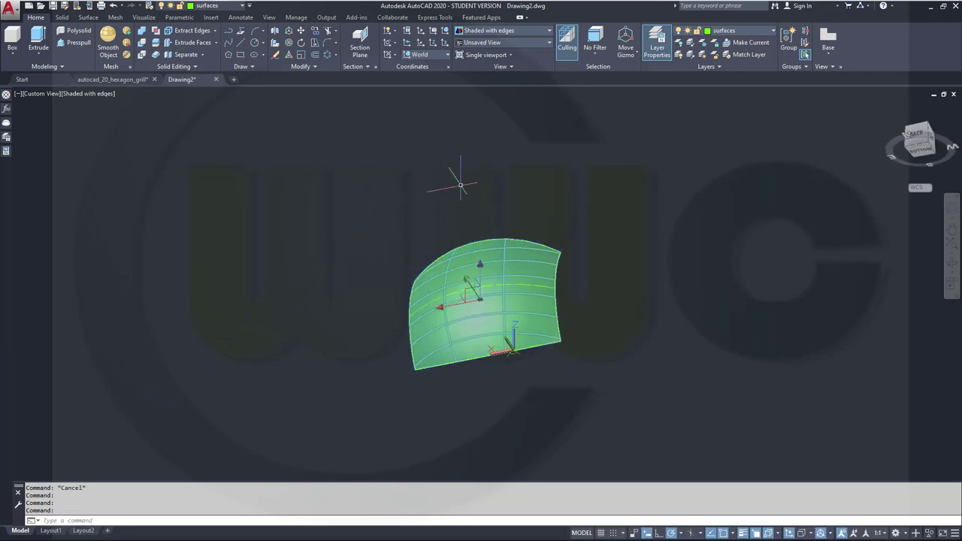
pyautogui.hotkey('ctrl', 'c')
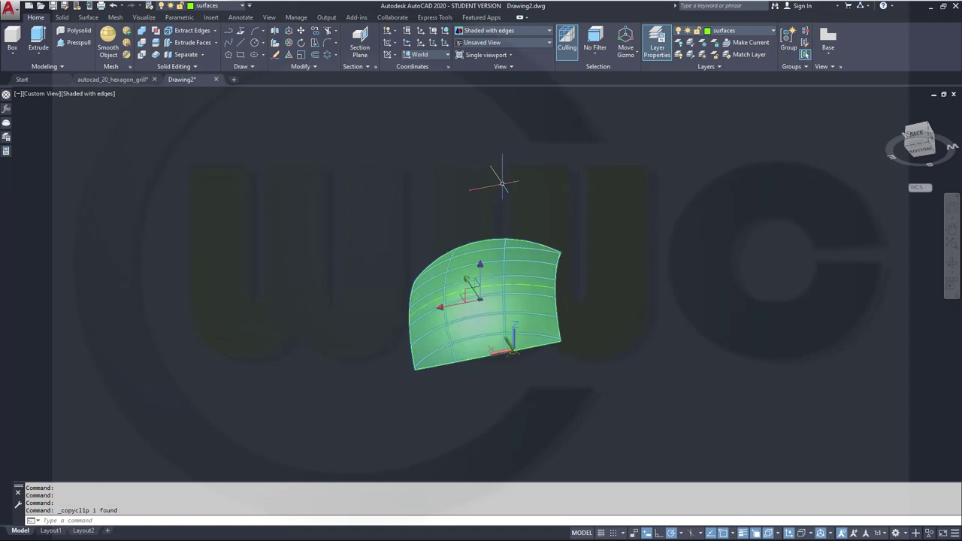
pyautogui.hotkey('ctrl', 'v')
pyautogui.write('0')
pyautogui.press('Tab')
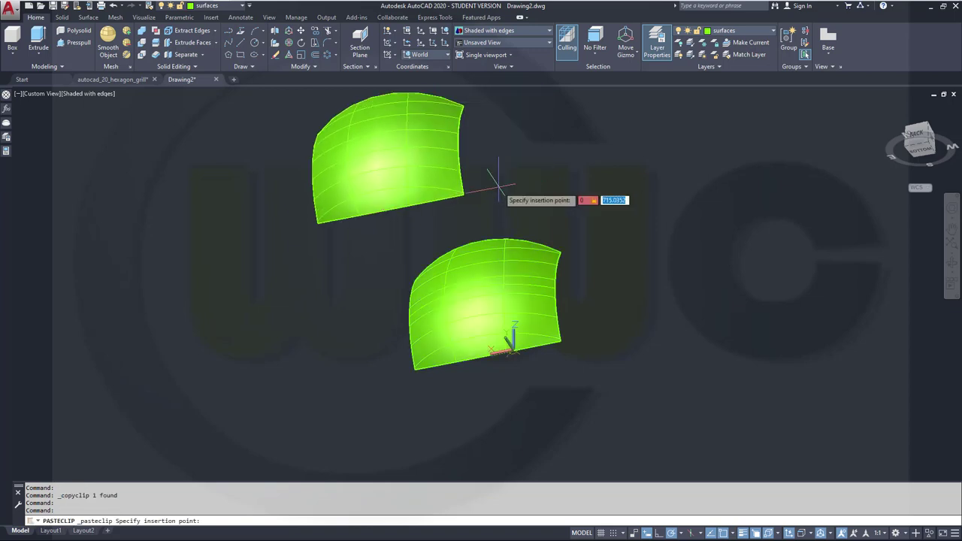
pyautogui.write('0')
pyautogui.press('Return')
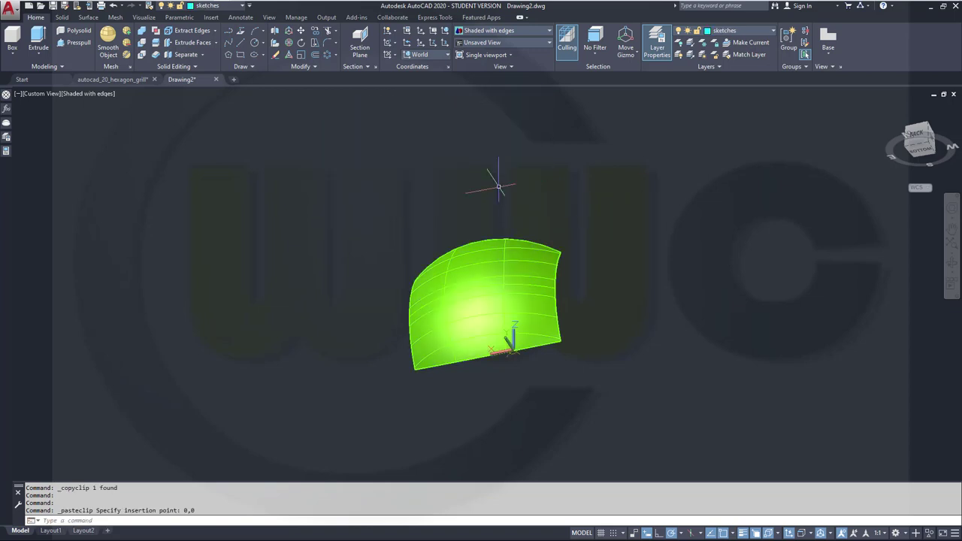
# Paste a second copy of the surface at 0,0.
pyautogui.hotkey('ctrl', 'v')
pyautogui.write('0')
pyautogui.press('Tab')
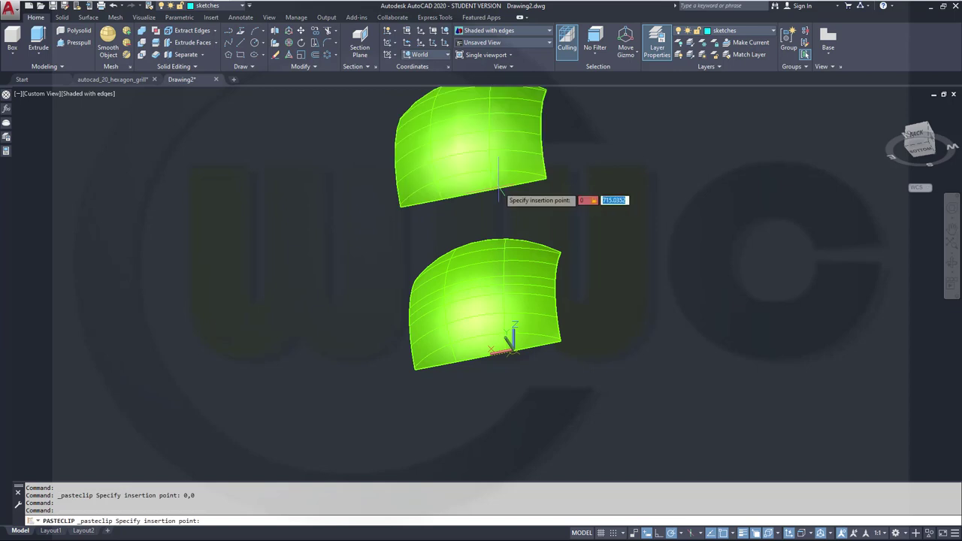
pyautogui.write('0')
pyautogui.press('Return')
pyautogui.press('Escape')
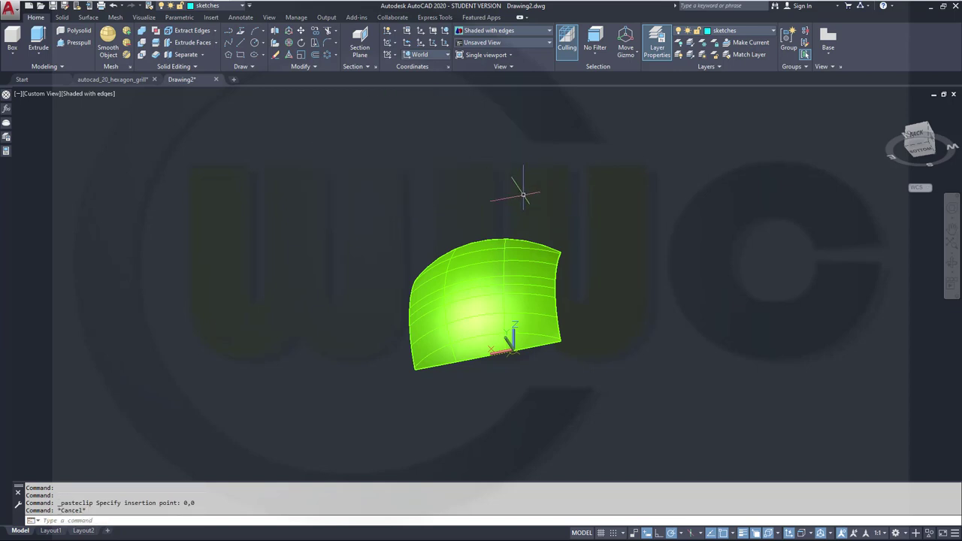
# Put one of the stacked surfaces on the 'surfaces_2' layer.
pyautogui.click(487, 275)
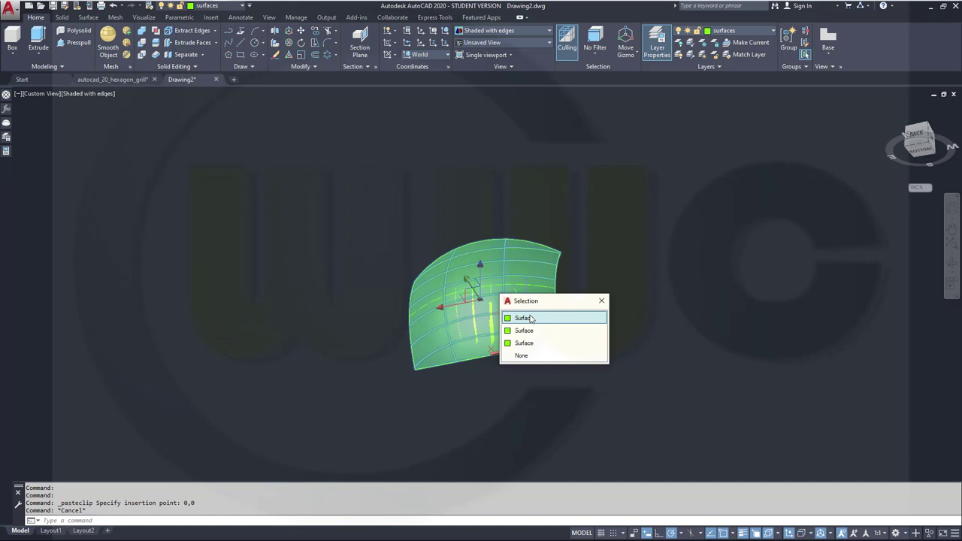
pyautogui.moveTo(242, 9)
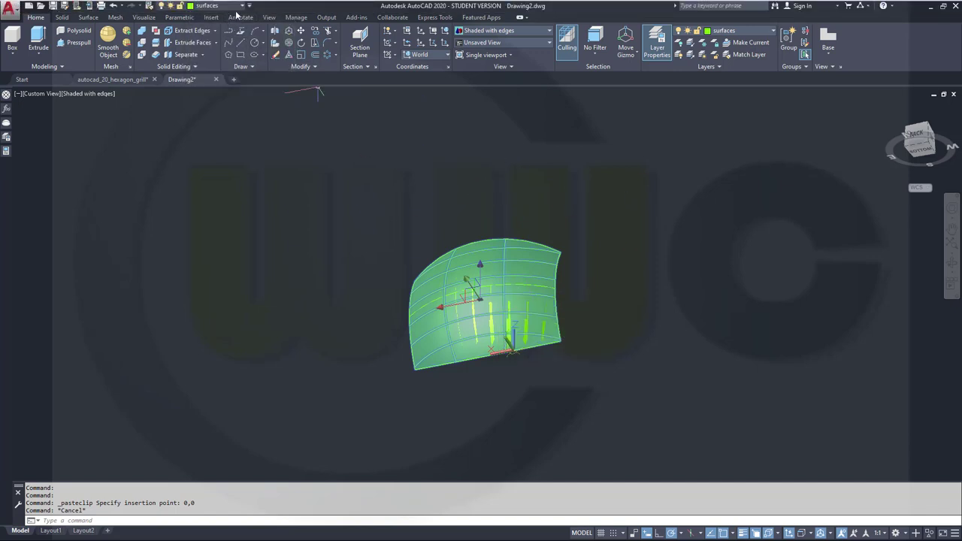
pyautogui.click(242, 6)
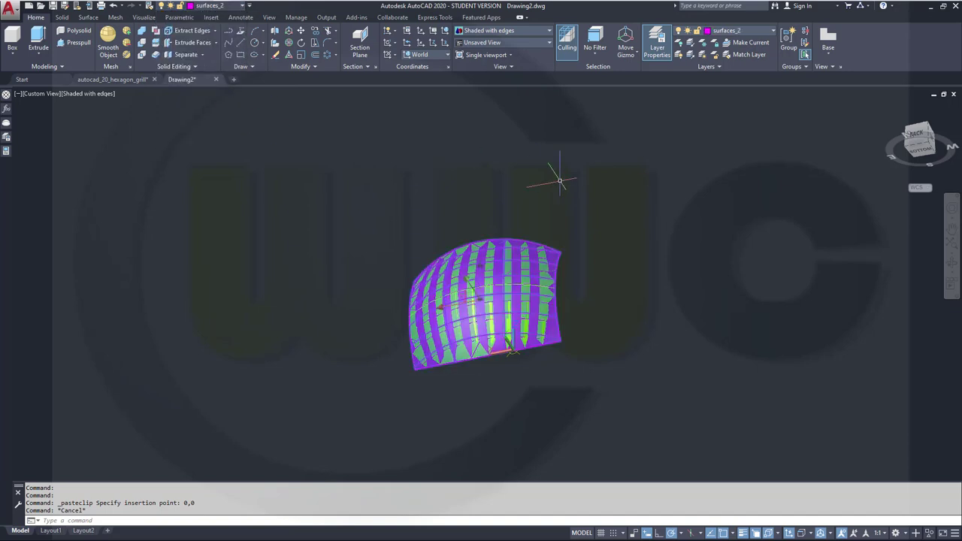
pyautogui.press('Escape')
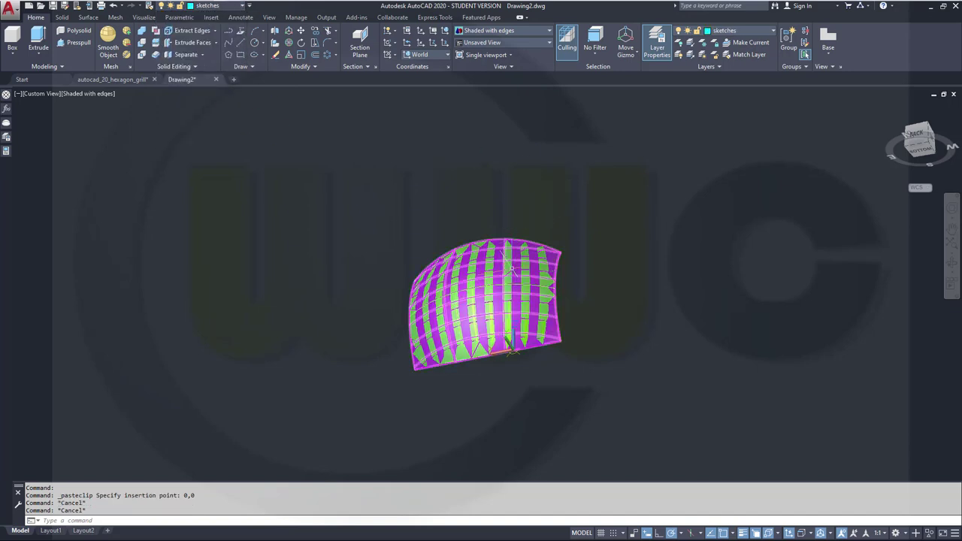
# Move the other stacked copy onto 'surfaces_2' and turn that layer off.
pyautogui.click(519, 280)
pyautogui.click(552, 318)
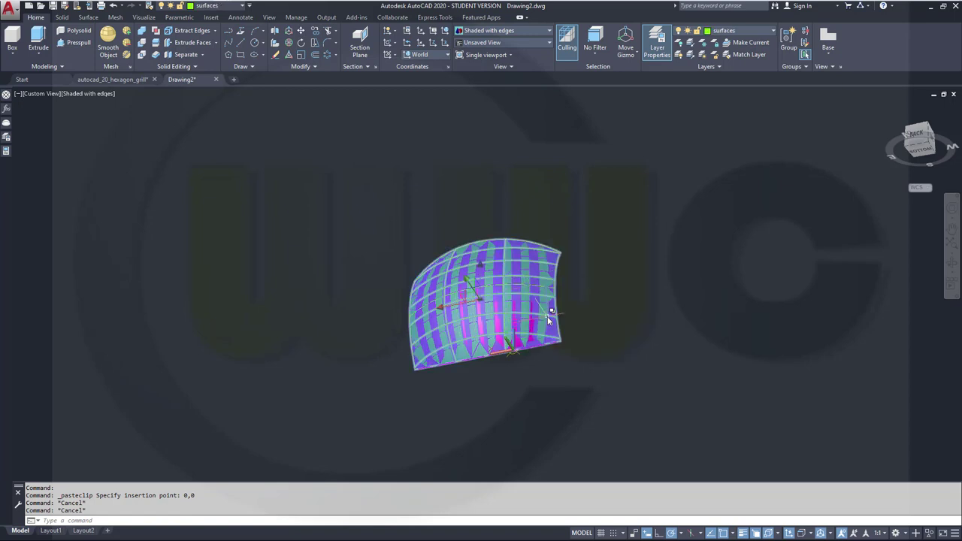
pyautogui.click(241, 7)
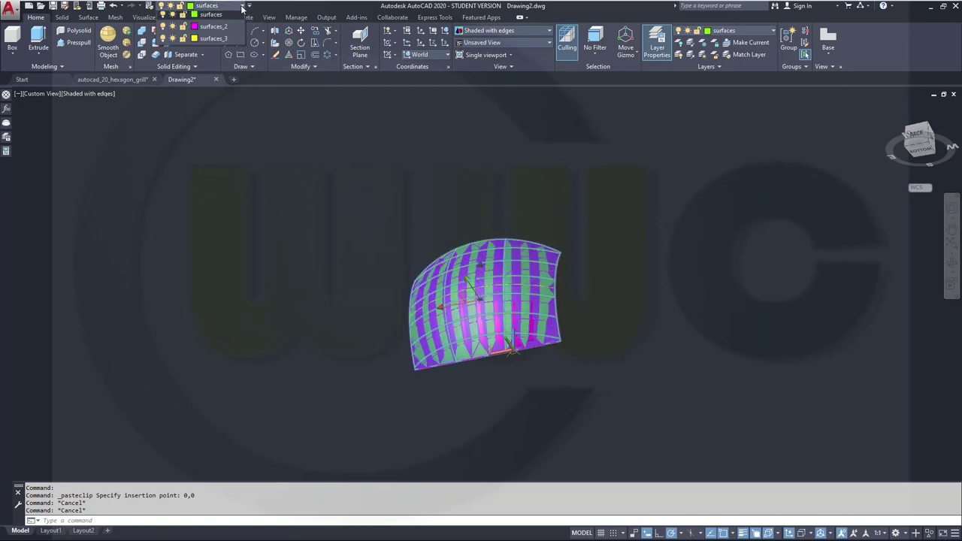
pyautogui.click(230, 127)
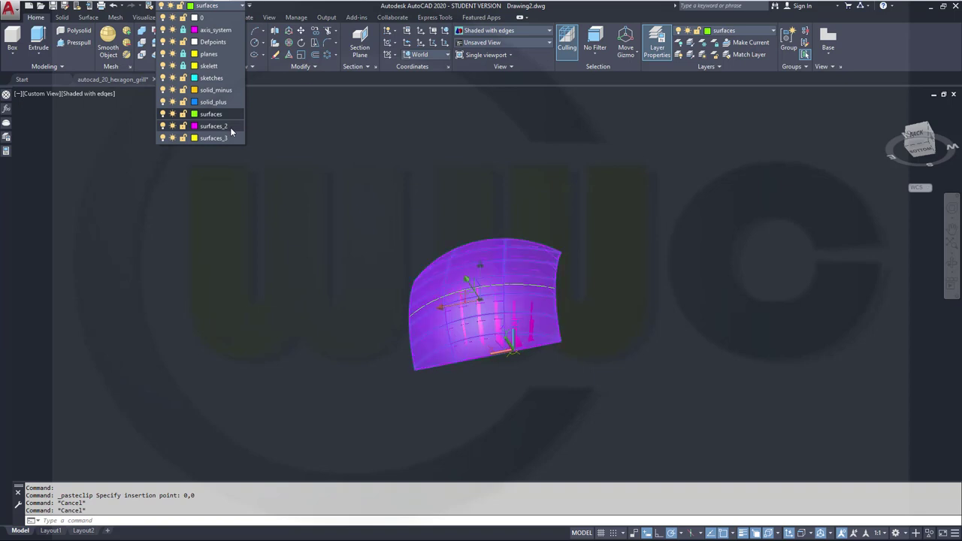
pyautogui.press('Escape')
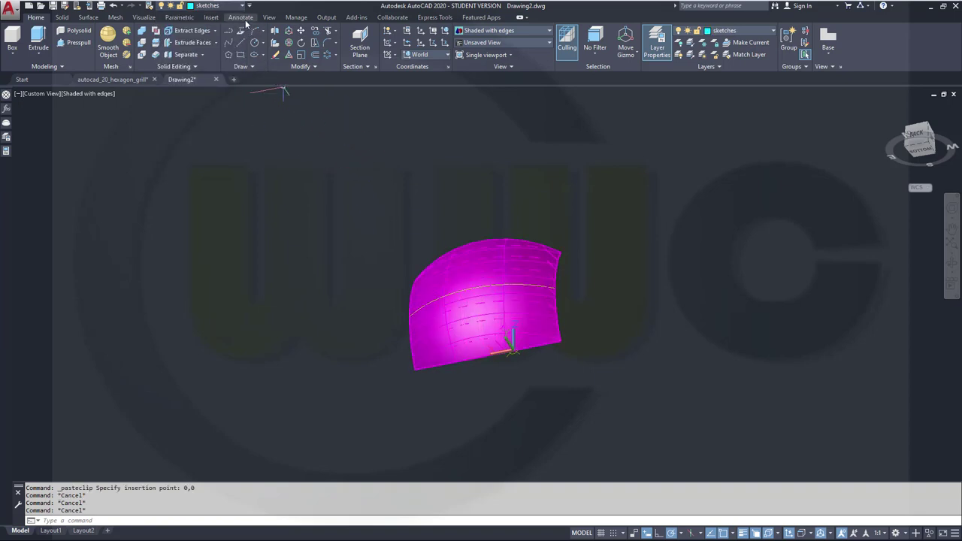
pyautogui.click(240, 7)
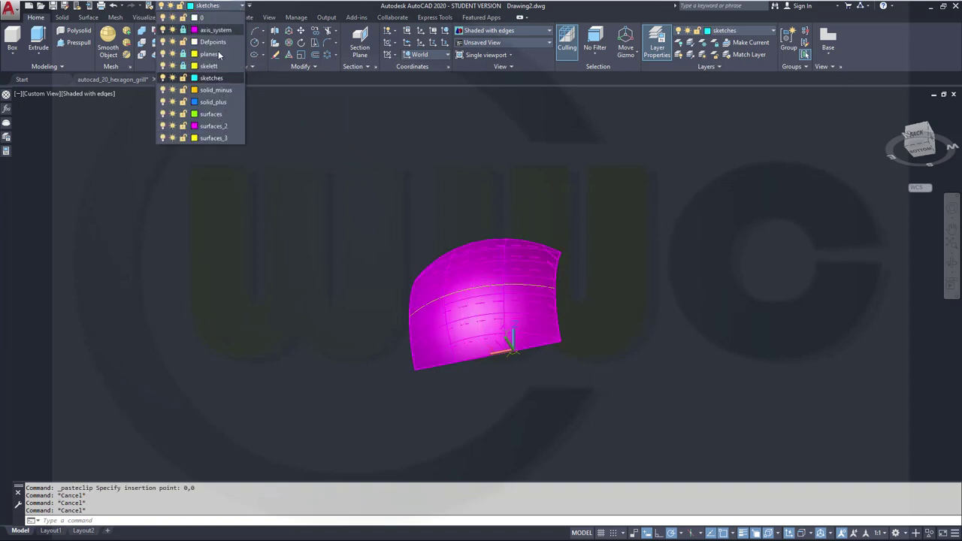
pyautogui.click(163, 126)
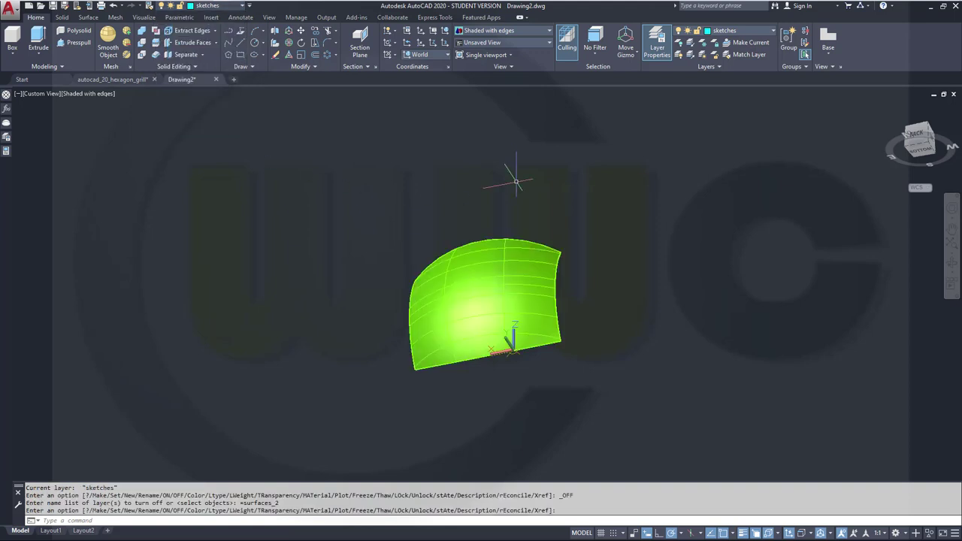
# Turn off the 'surfaces' layer so only the sketch lines and axes show.
pyautogui.keyDown('shift'); pyautogui.moveTo(611, 267); pyautogui.dragTo(580, 403, button='middle'); pyautogui.keyUp('shift')
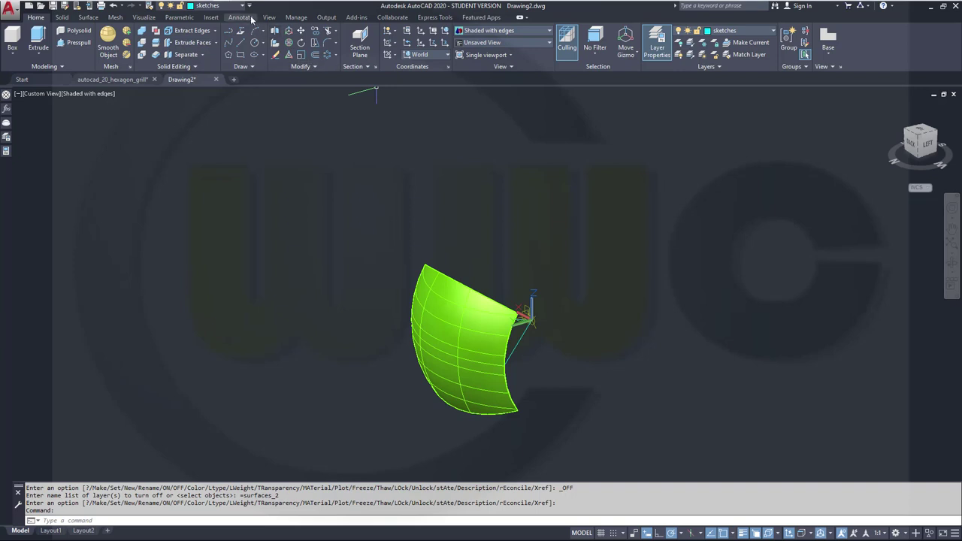
pyautogui.click(240, 7)
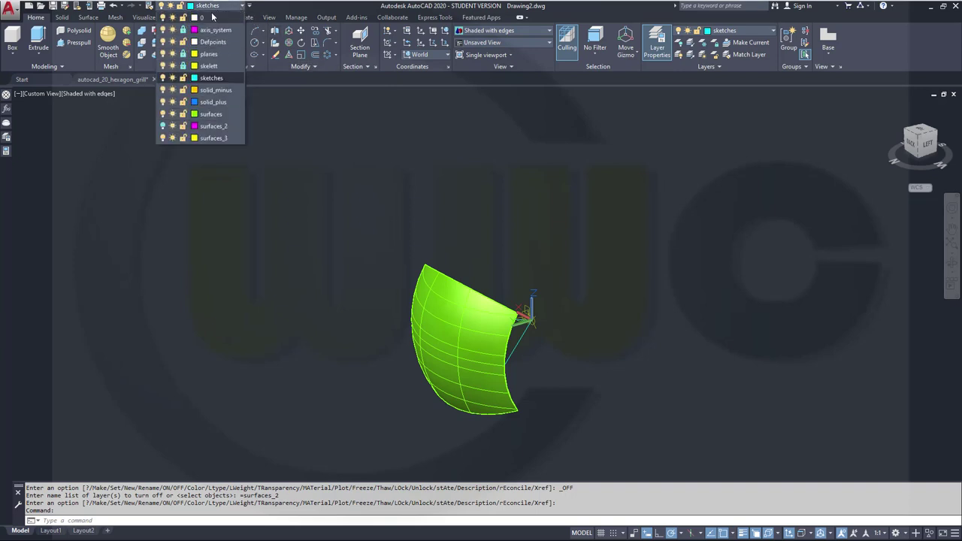
pyautogui.click(163, 114)
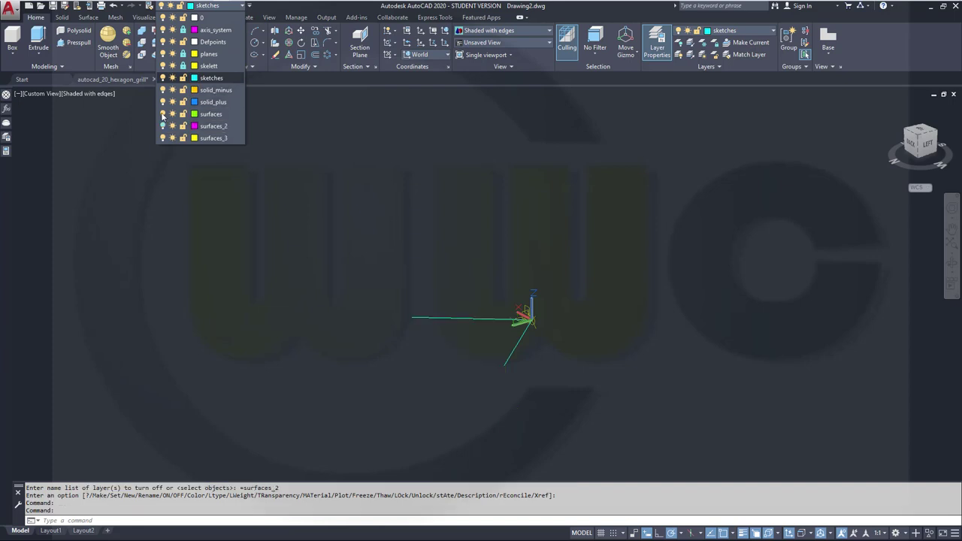
pyautogui.click(471, 220)
pyautogui.keyDown('shift'); pyautogui.moveTo(505, 275); pyautogui.dragTo(536, 332, button='middle'); pyautogui.keyUp('shift')
pyautogui.scroll(3, 536, 332)
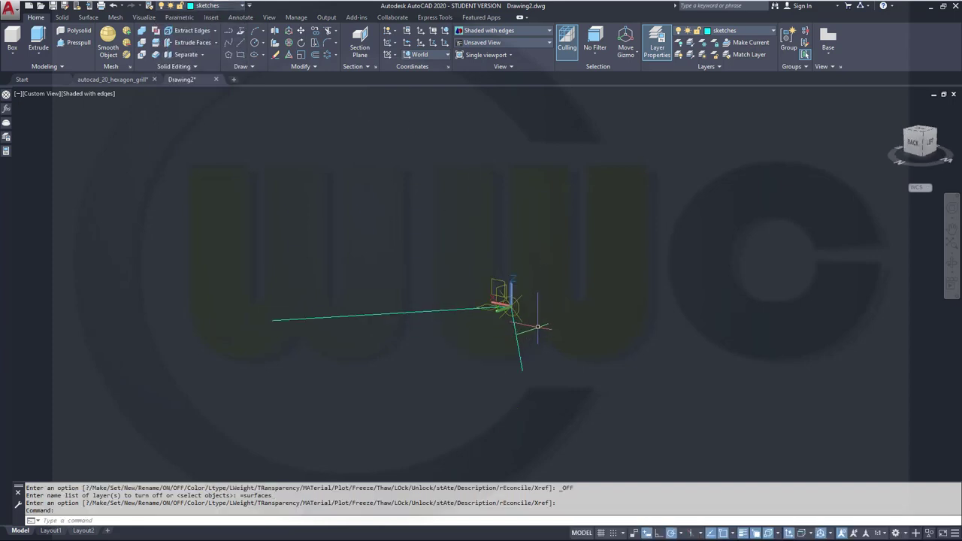
pyautogui.scroll(2, 538, 325)
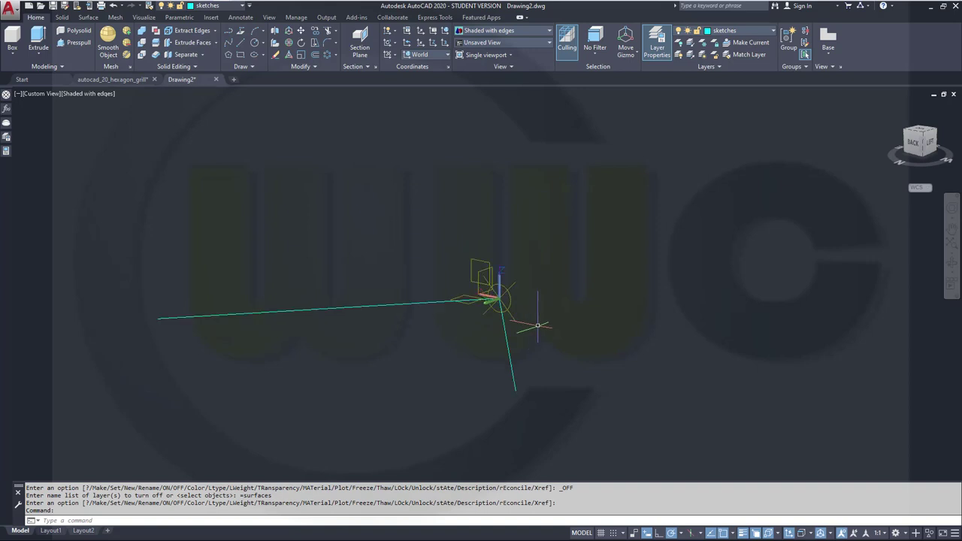
pyautogui.scroll(2, 526, 328)
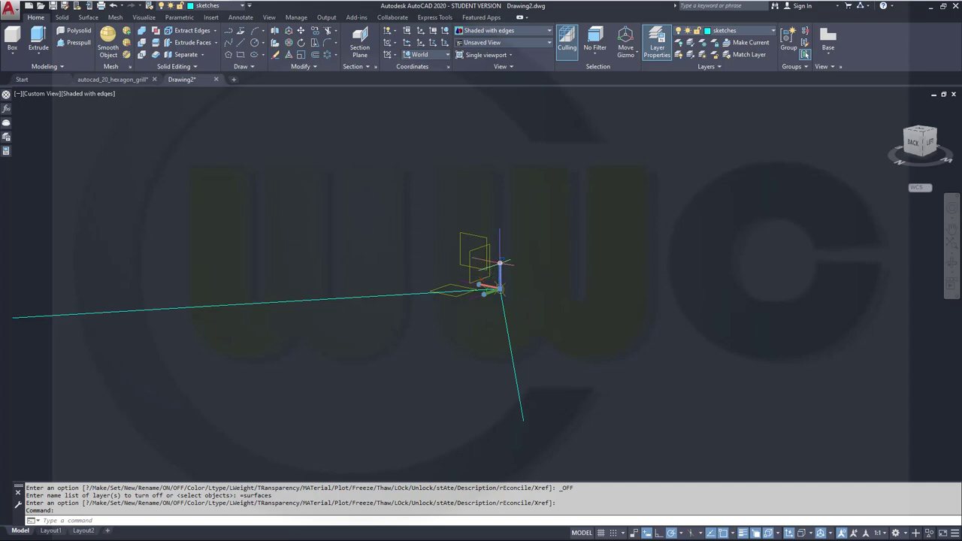
# Cancel the X-axis UCS rotation, then orbit and zoom around the sketch lines.
pyautogui.moveTo(500, 263)
pyautogui.click(545, 291)
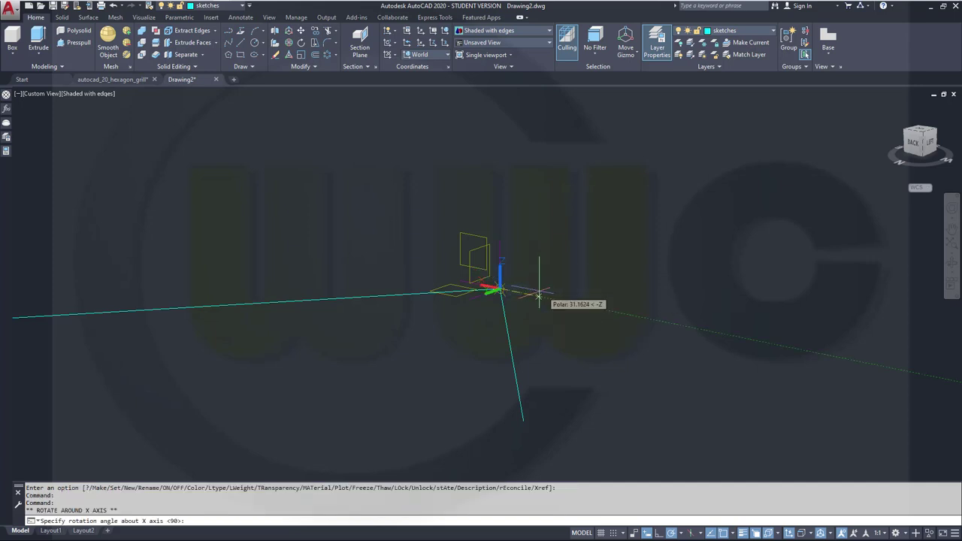
pyautogui.press('Escape')
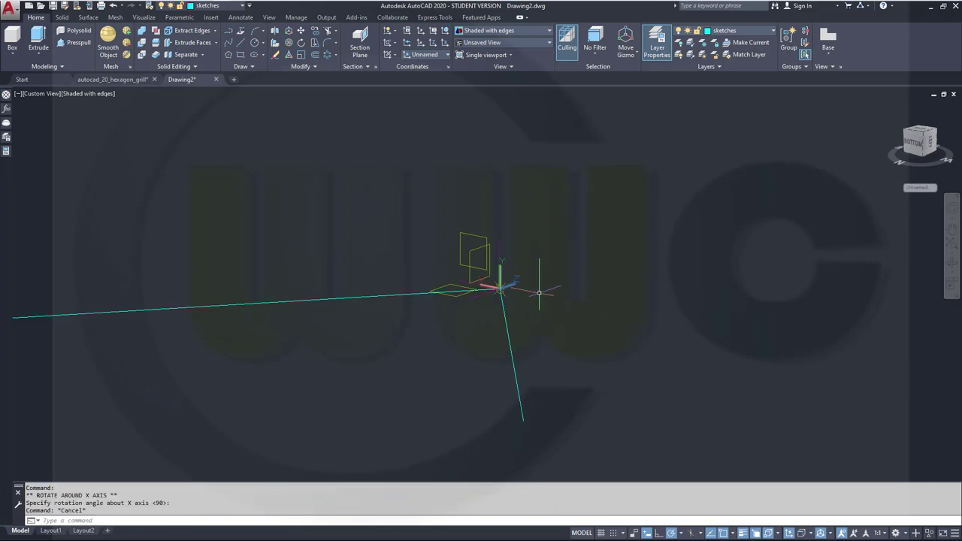
pyautogui.keyDown('shift'); pyautogui.moveTo(474, 319); pyautogui.dragTo(532, 314, button='middle'); pyautogui.keyUp('shift')
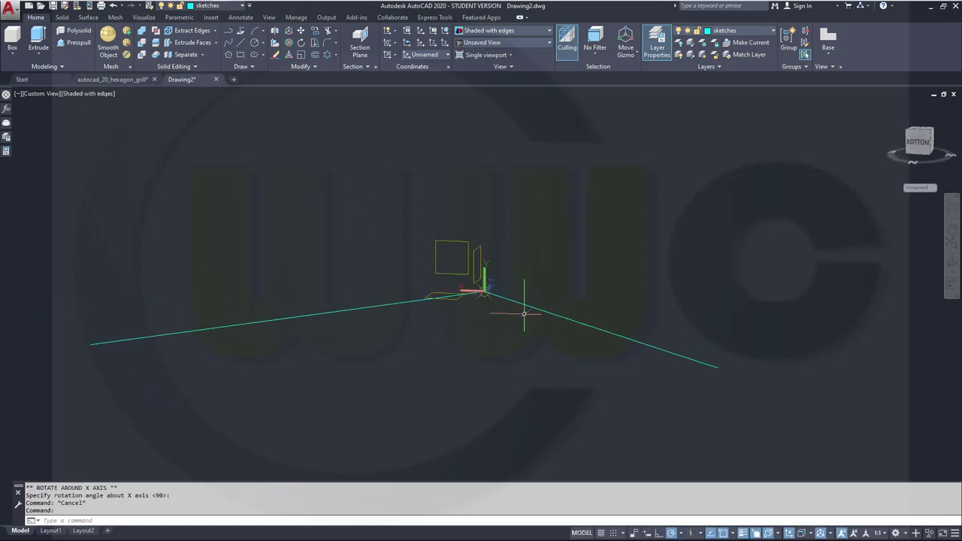
pyautogui.scroll(2, 515, 310)
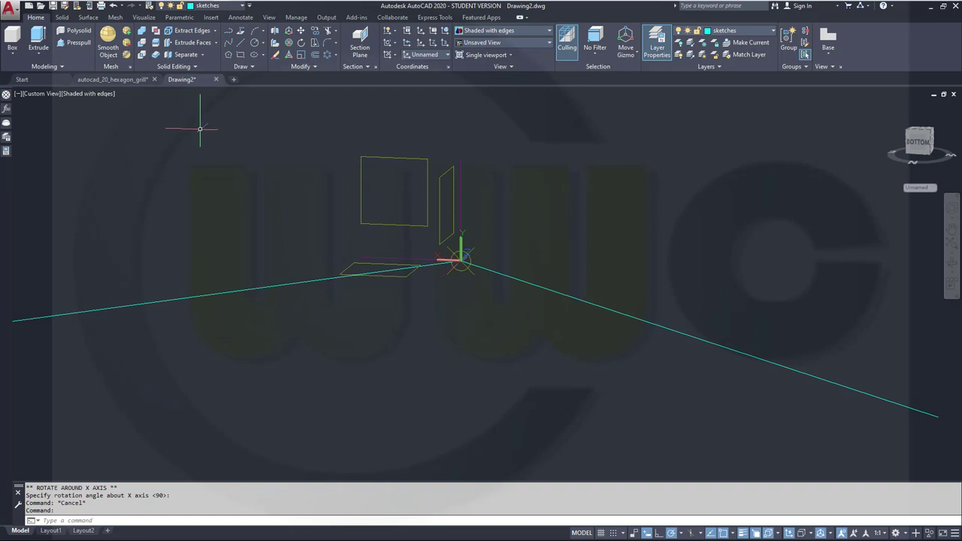
# Draw a six-sided polygon inscribed in a circle, centred at 0,0, with Ortho on.
pyautogui.click(229, 55)
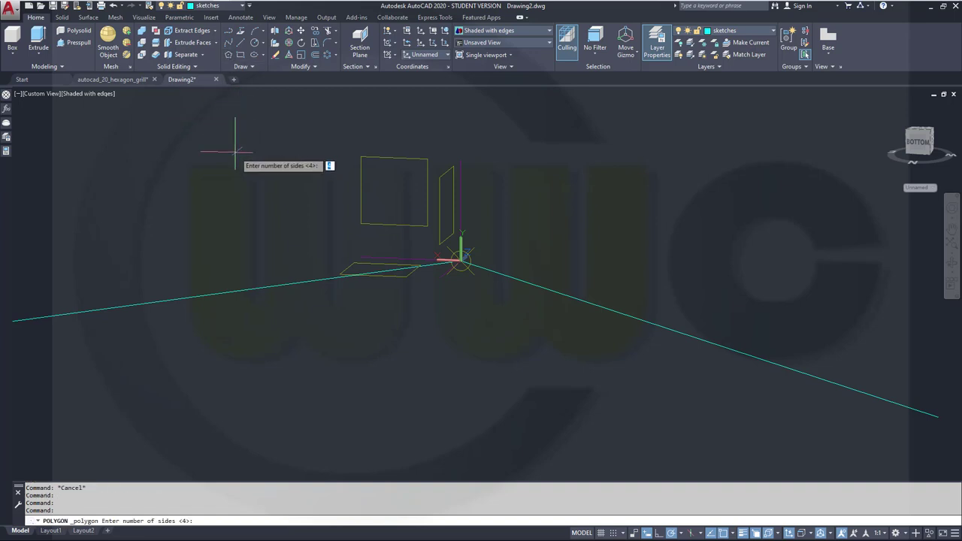
pyautogui.press('Return')
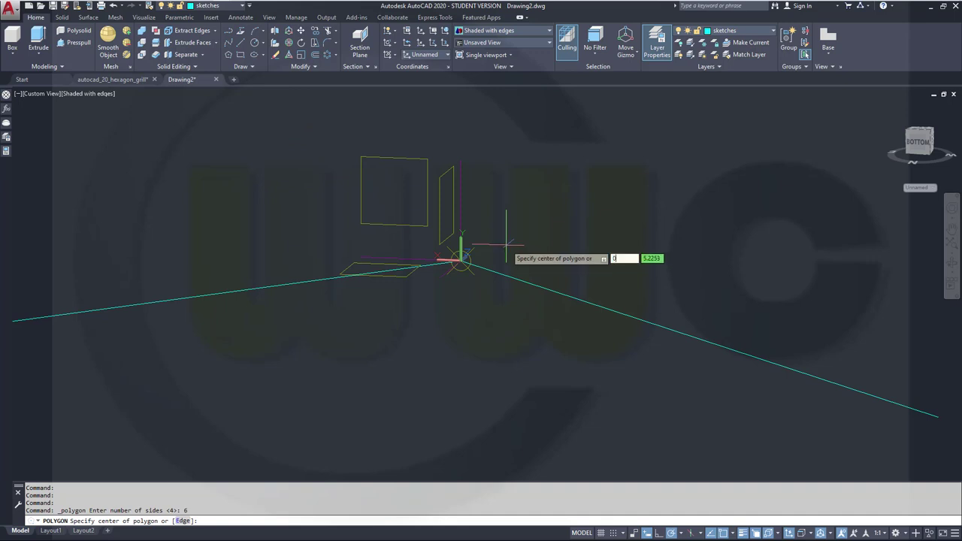
pyautogui.write(',0')
pyautogui.press('Return')
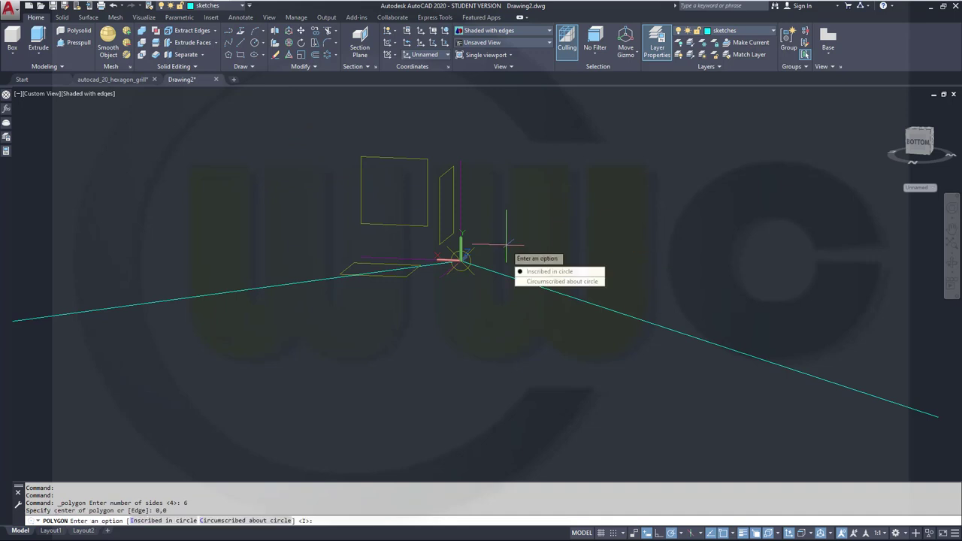
pyautogui.click(531, 272)
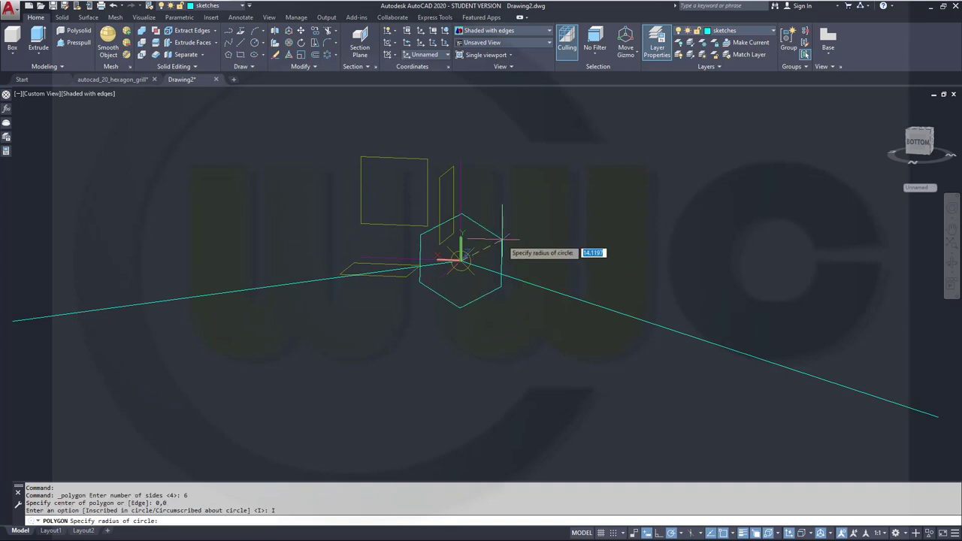
pyautogui.scroll(-3, 513, 257)
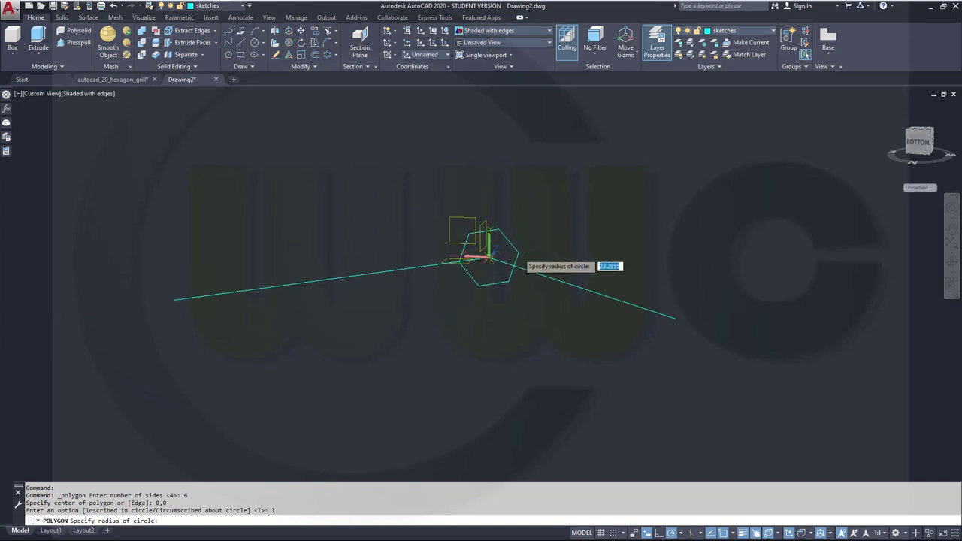
pyautogui.press('F8')
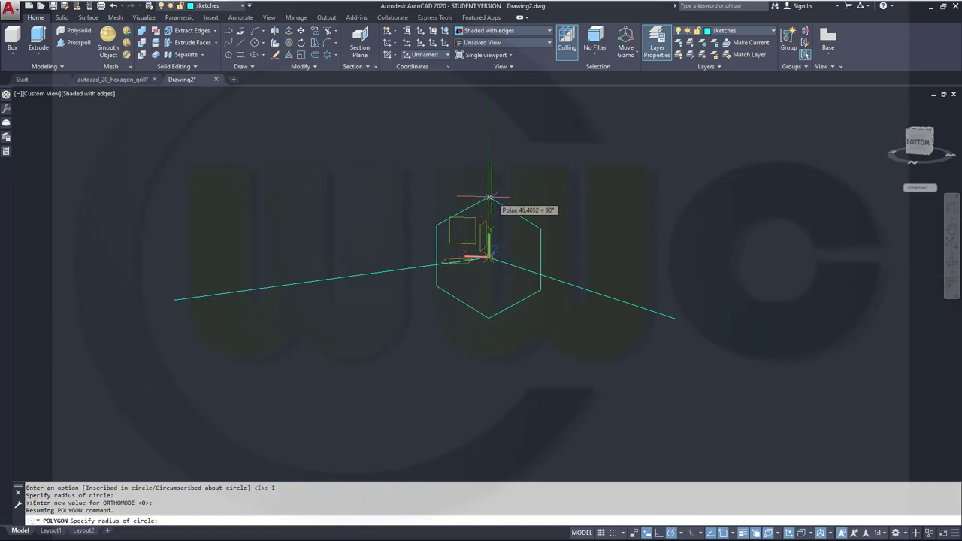
pyautogui.press('Escape')
# Orbit around the hexagon, then set a straight-on standard view from the ViewCube.
pyautogui.scroll(3, 505, 292)
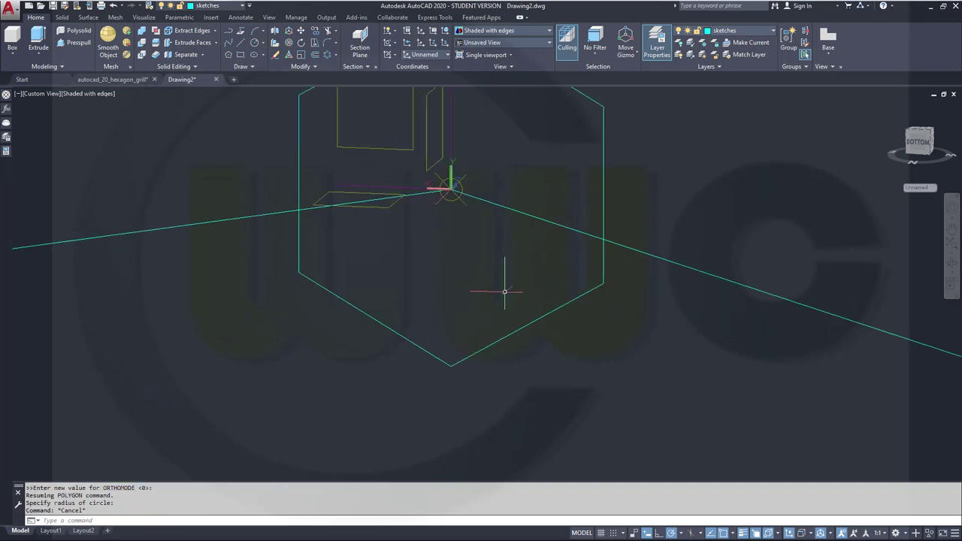
pyautogui.scroll(-5, 504, 292)
pyautogui.keyDown('shift'); pyautogui.moveTo(505, 292); pyautogui.dragTo(518, 275, button='middle'); pyautogui.keyUp('shift')
pyautogui.click(922, 145)
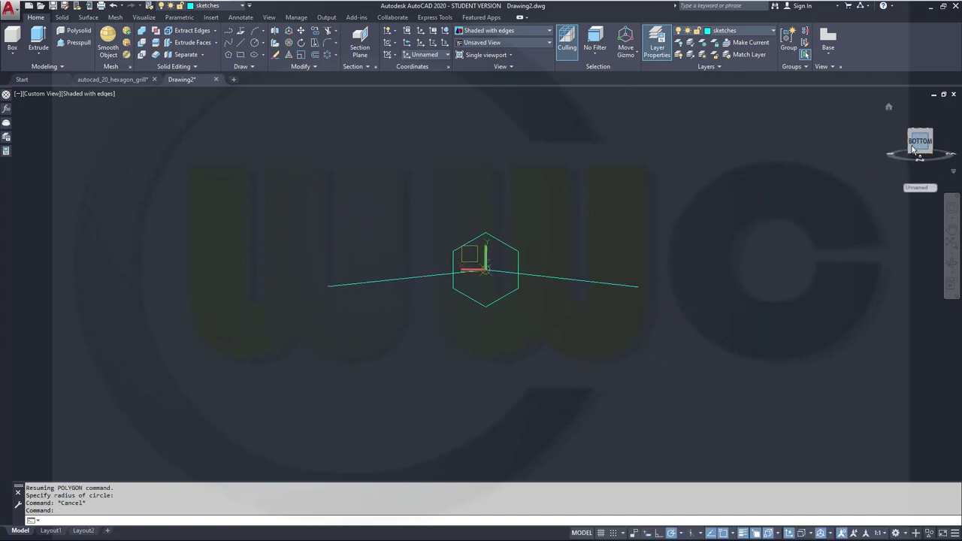
# Add vertical geometric constraints to the hexagon's right and left edges.
pyautogui.scroll(2, 477, 150)
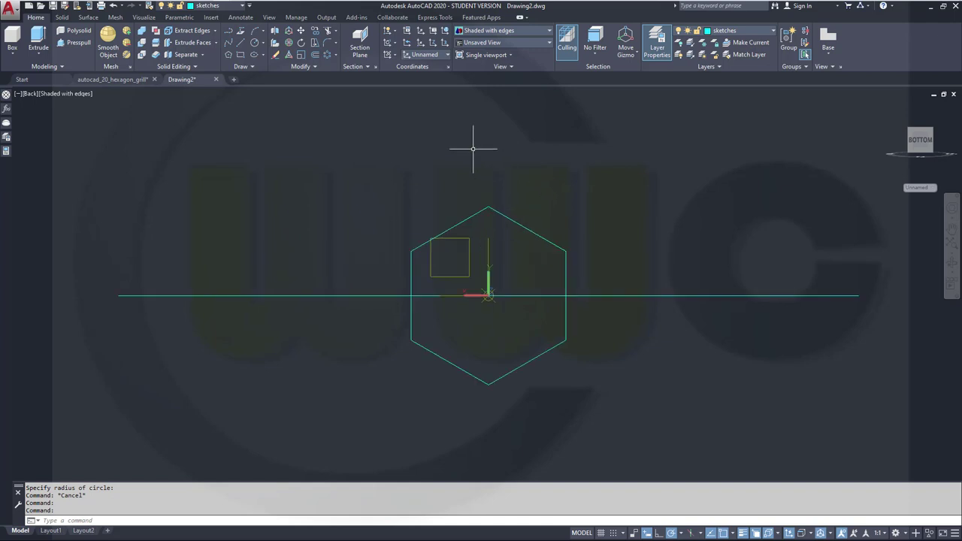
pyautogui.click(182, 17)
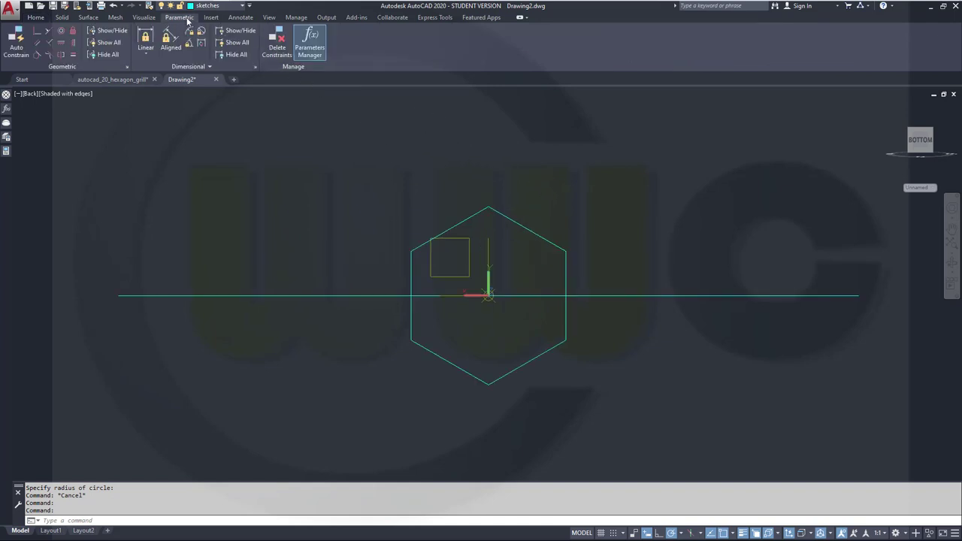
pyautogui.click(73, 43)
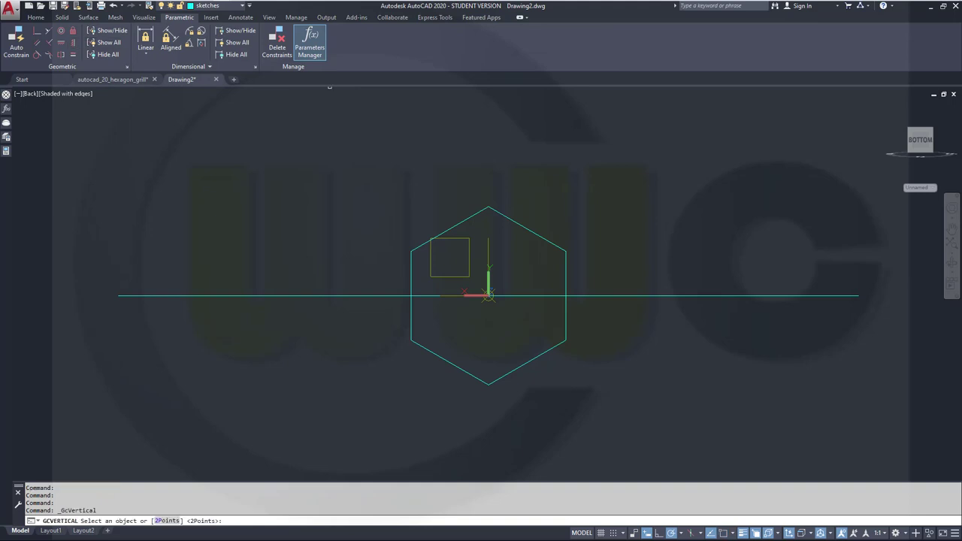
pyautogui.click(567, 276)
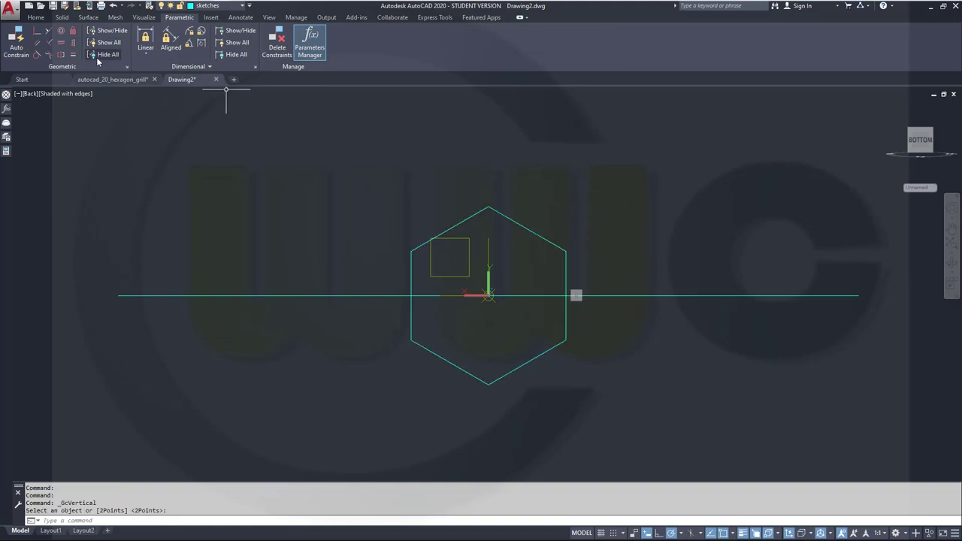
pyautogui.click(73, 44)
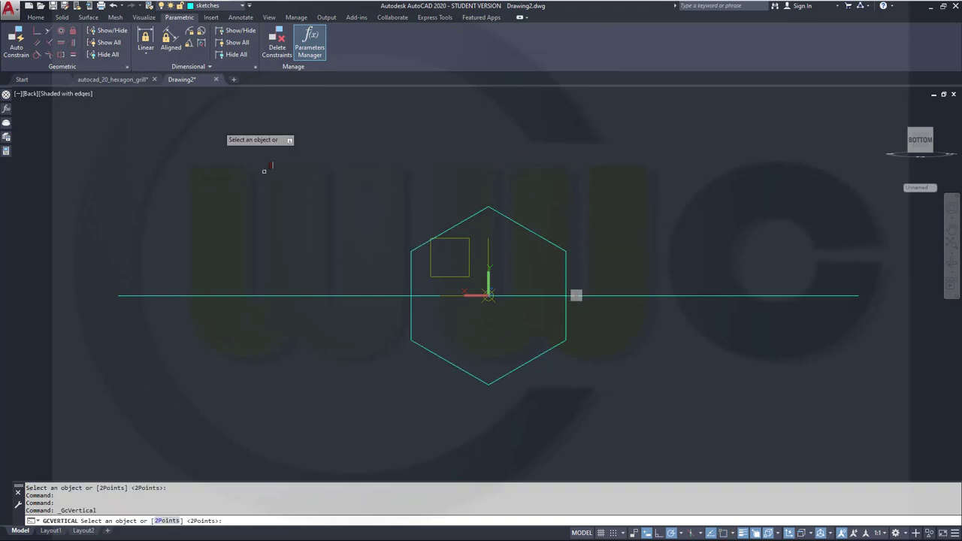
pyautogui.click(411, 276)
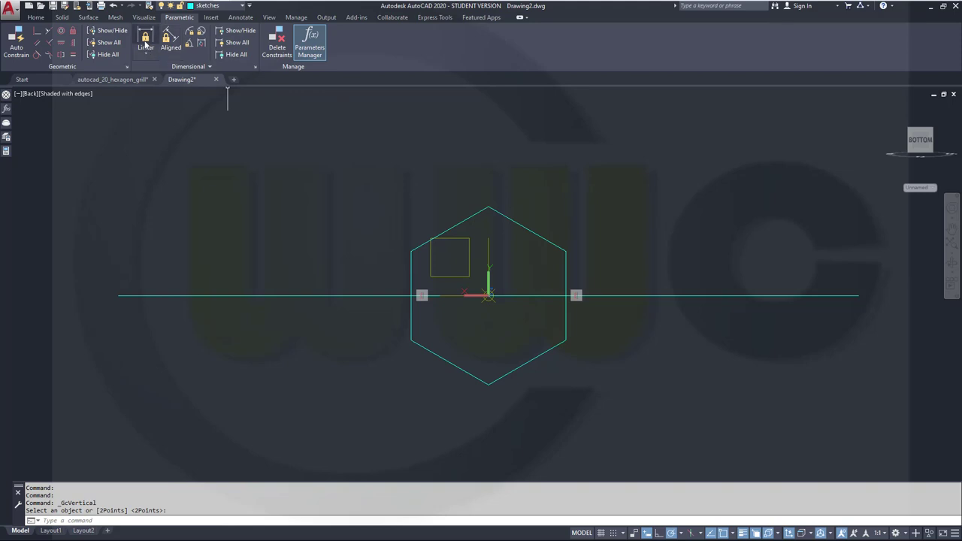
# Try a linear constraint on the left edge, then undo the unwanted 10-unit dimension.
pyautogui.click(145, 45)
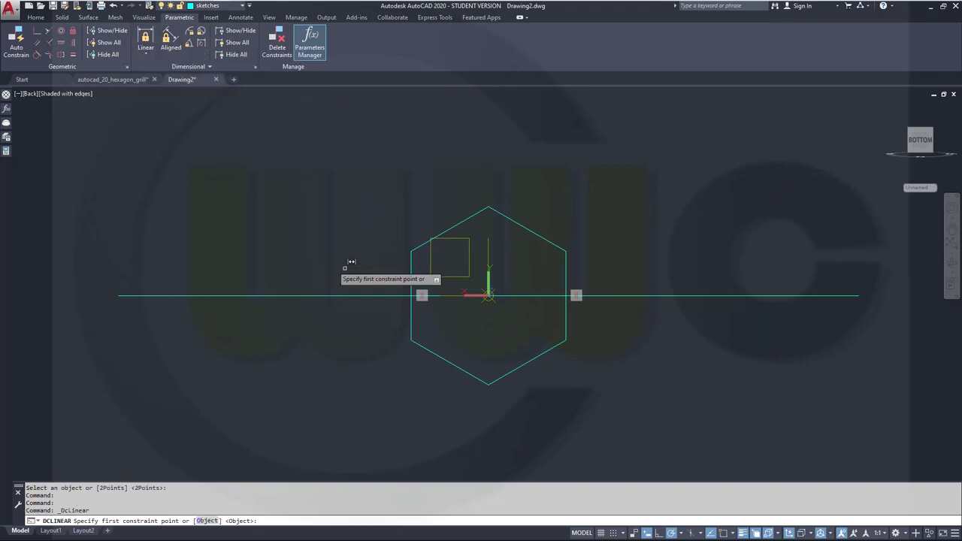
pyautogui.click(412, 253)
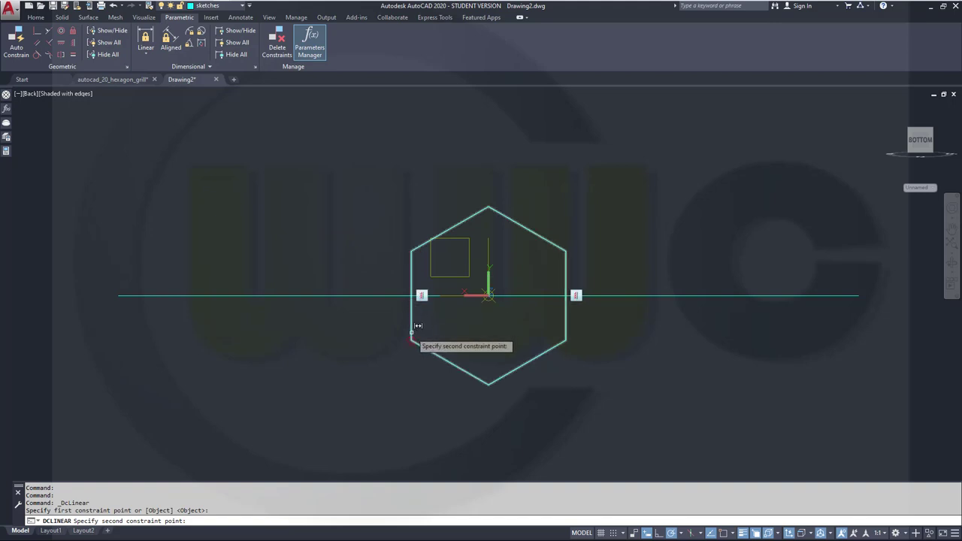
pyautogui.click(413, 327)
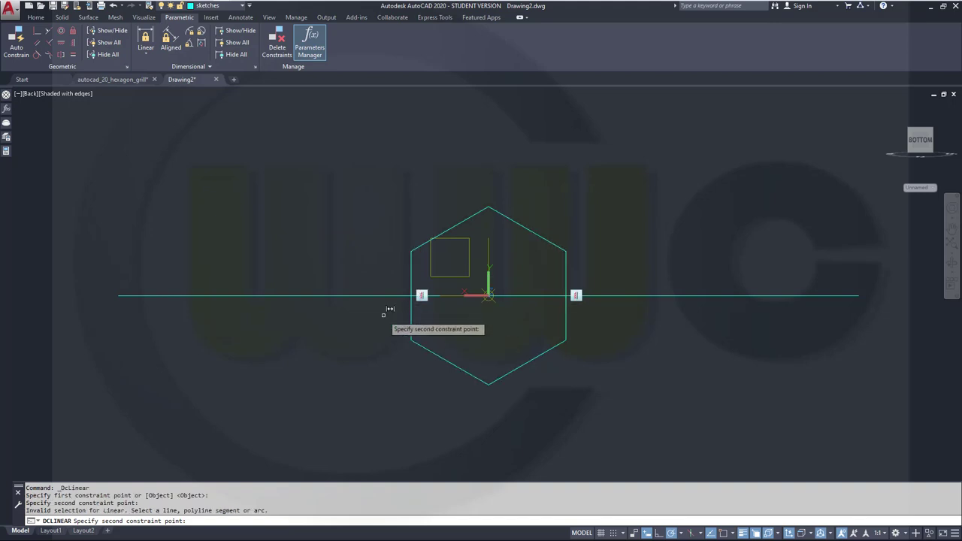
pyautogui.click(412, 257)
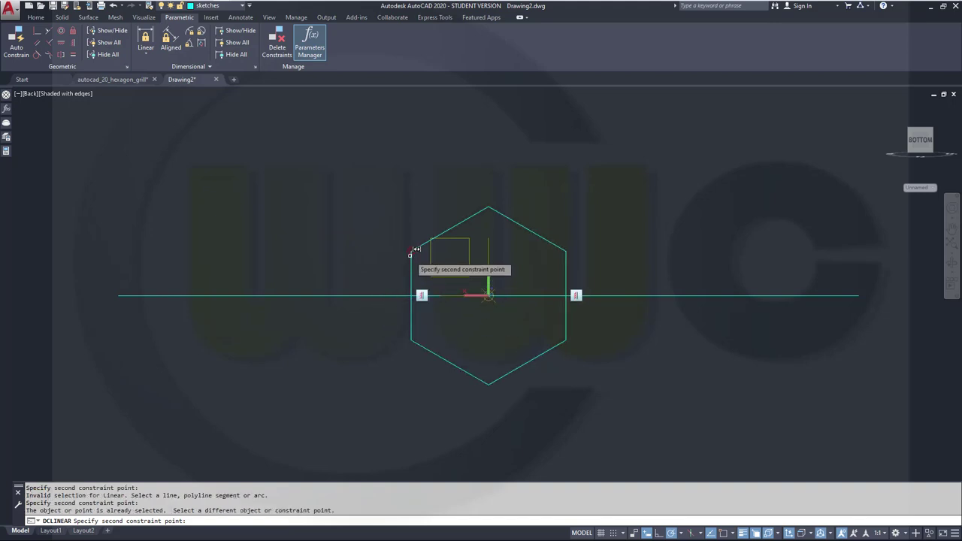
pyautogui.click(412, 335)
pyautogui.click(350, 277)
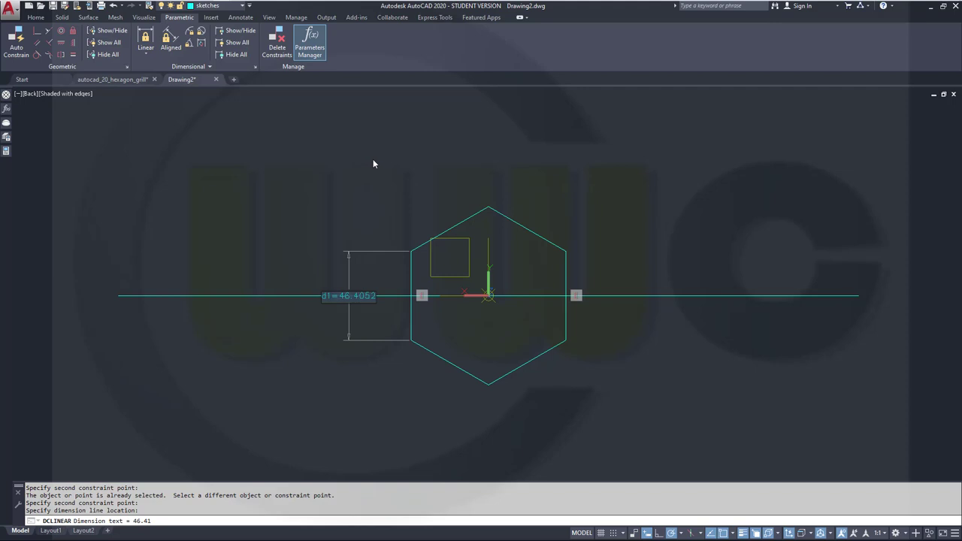
pyautogui.press('Return')
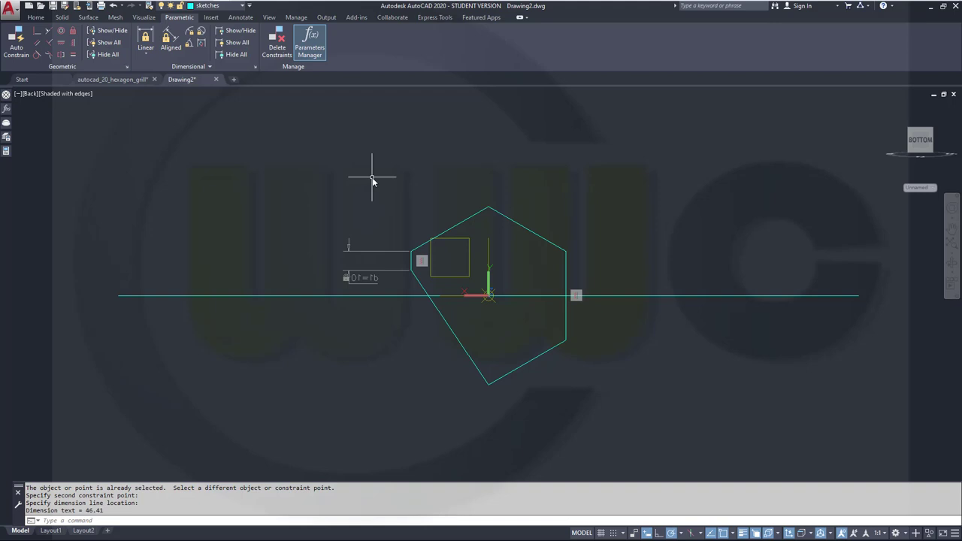
pyautogui.press('Escape')
pyautogui.hotkey('ctrl', 'z')
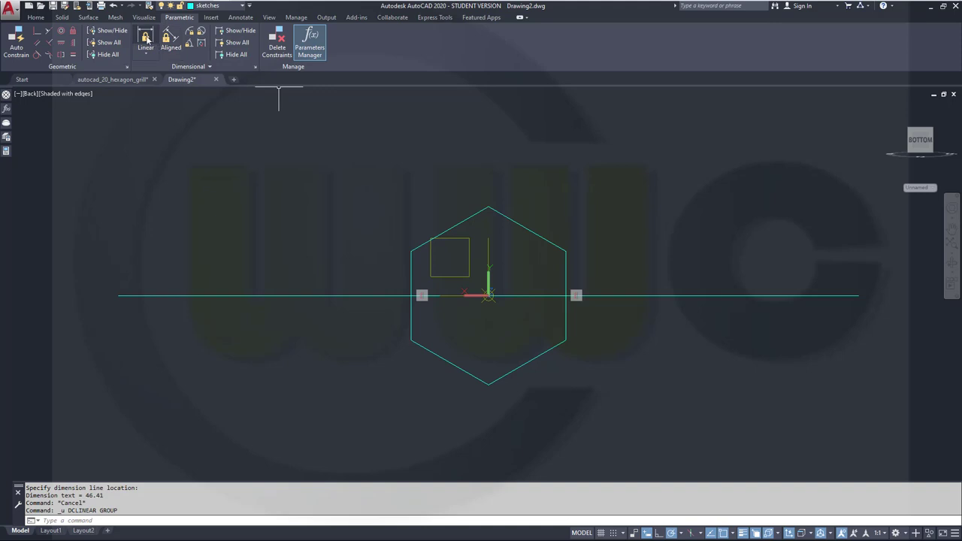
# Constrain the hexagon's left edge with linear dimension d1 = 46.4052.
pyautogui.click(145, 39)
pyautogui.click(411, 250)
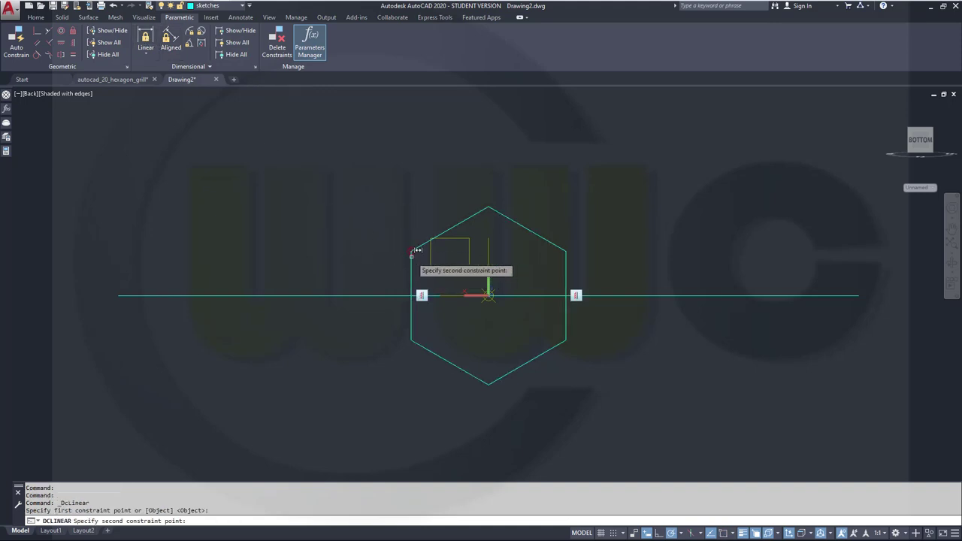
pyautogui.click(410, 340)
pyautogui.click(365, 324)
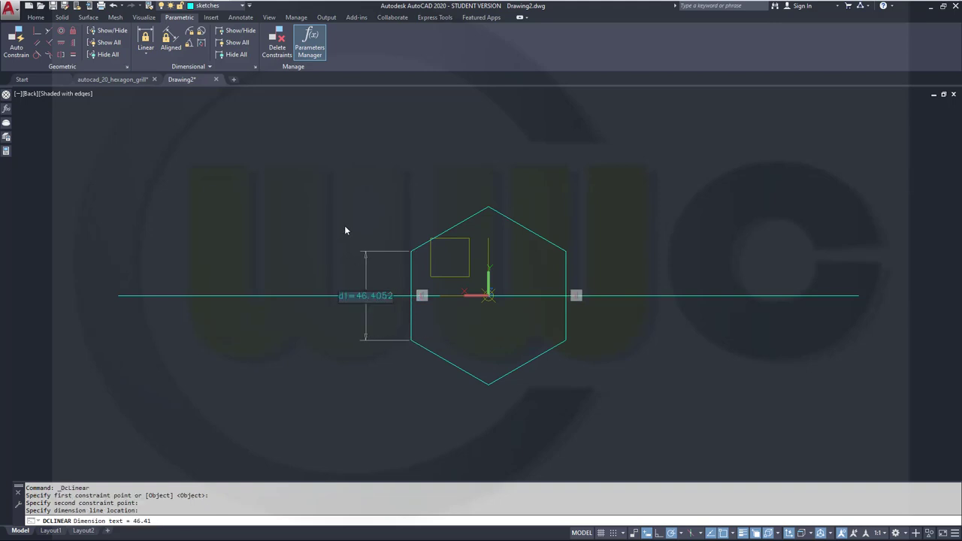
pyautogui.press('Return')
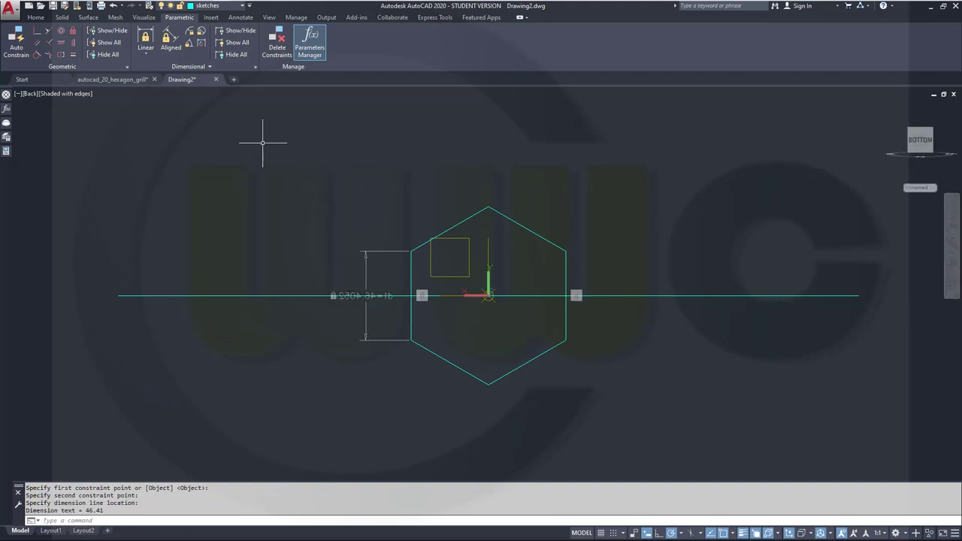
# Add a linear constraint on the right edge defined as d2=d1.
pyautogui.press('Return')
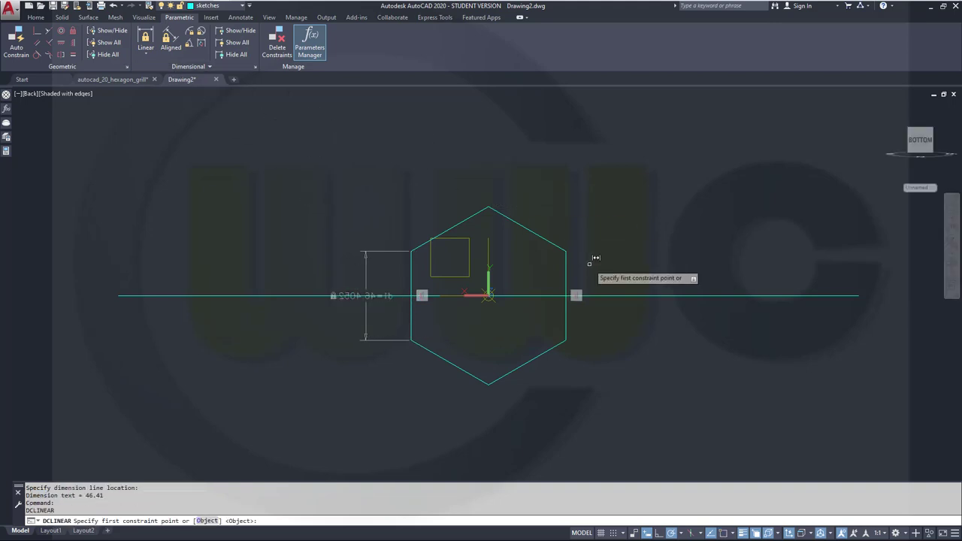
pyautogui.click(566, 254)
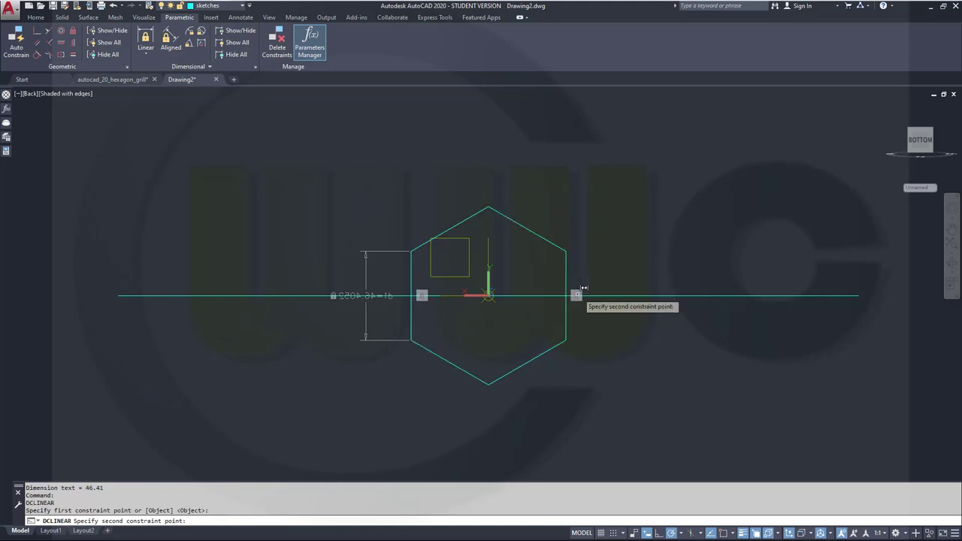
pyautogui.click(569, 332)
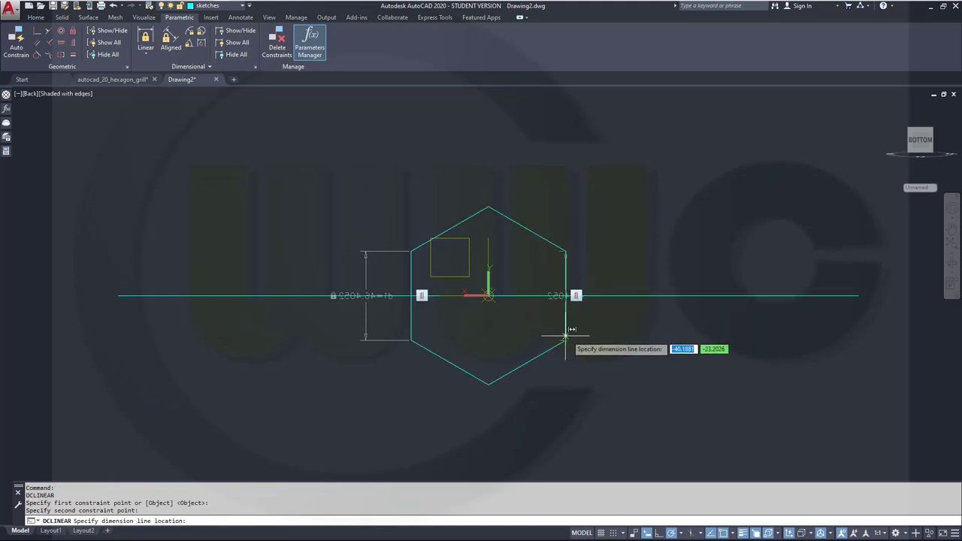
pyautogui.click(610, 313)
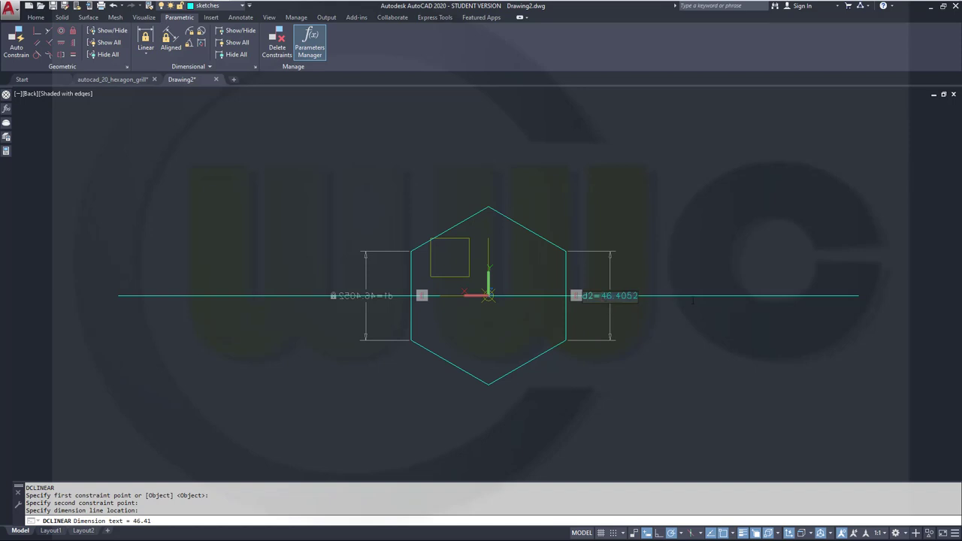
pyautogui.write('d2=d1')
pyautogui.press('Return')
pyautogui.press('Return')
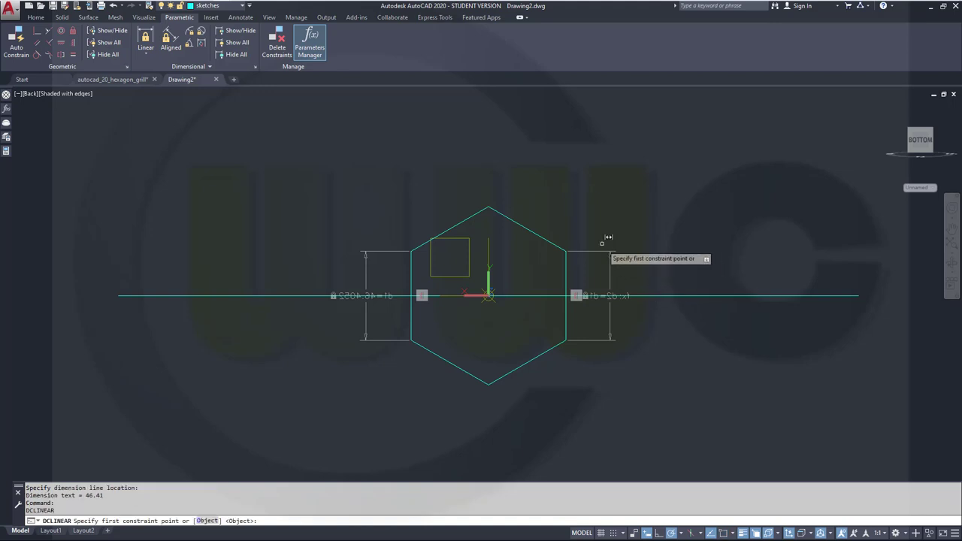
# Constrain the upper-right slanted edge to d1 with an aligned dimension.
pyautogui.click(171, 39)
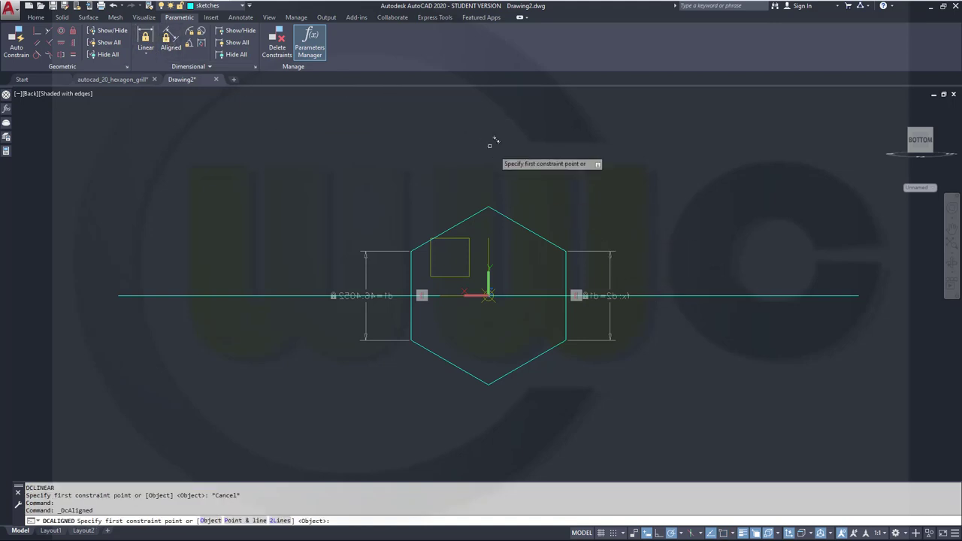
pyautogui.click(499, 204)
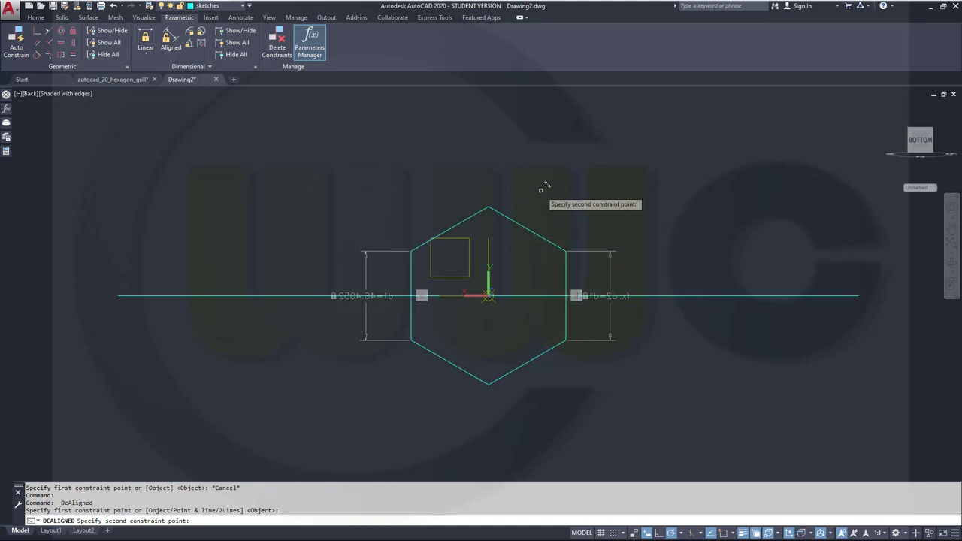
pyautogui.press('Return')
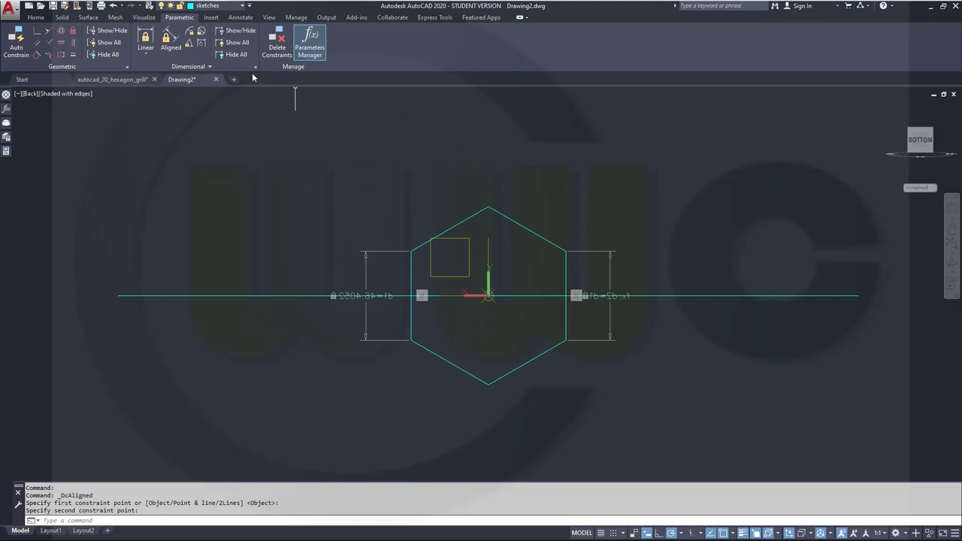
pyautogui.click(182, 48)
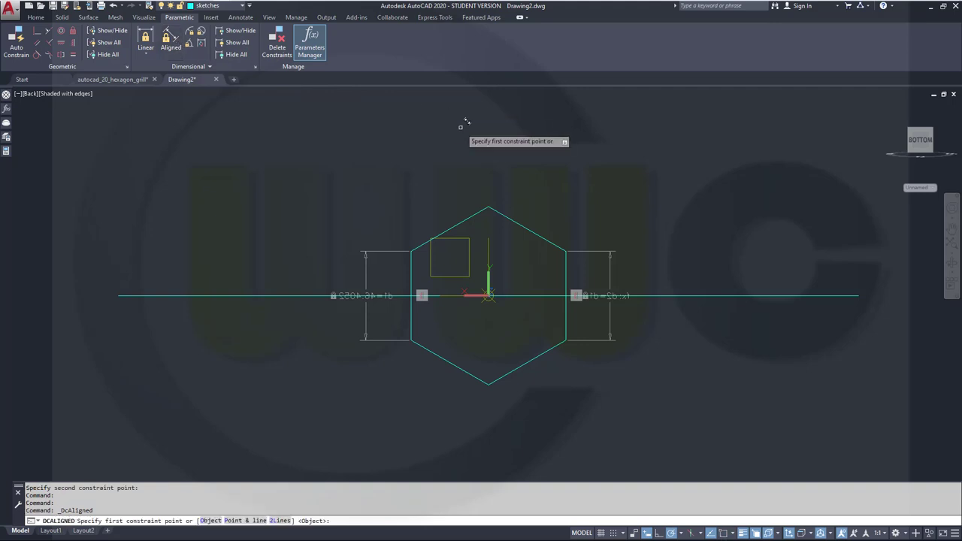
pyautogui.click(502, 205)
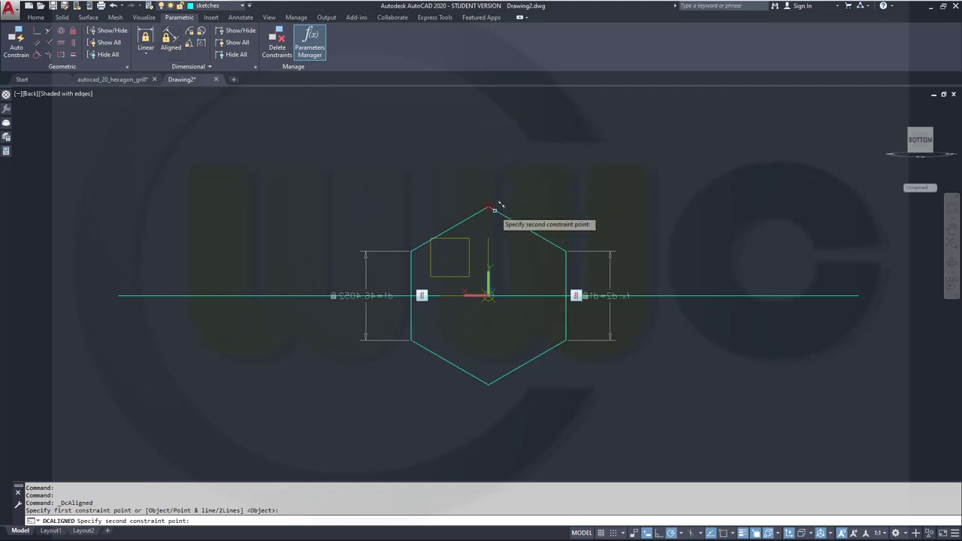
pyautogui.click(569, 245)
pyautogui.click(538, 203)
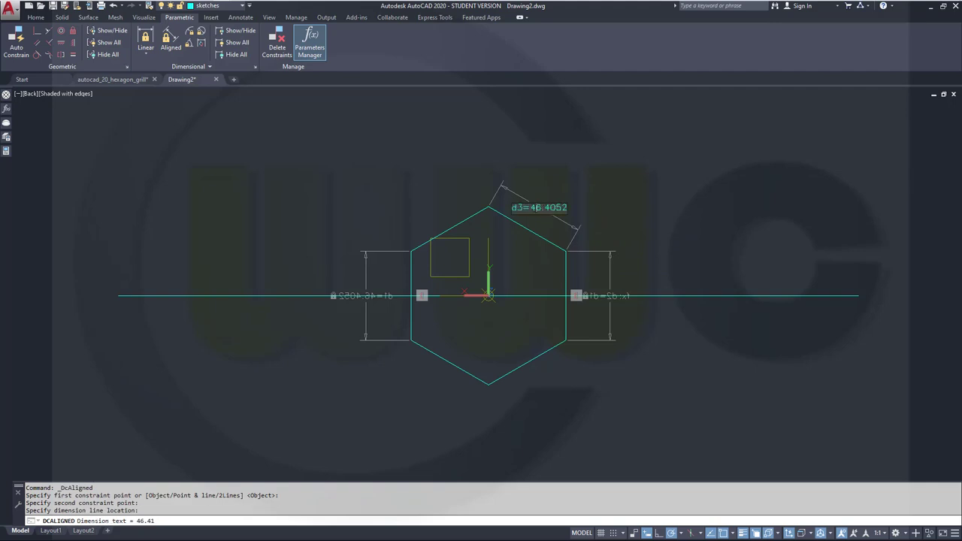
pyautogui.write('d1')
pyautogui.press('Return')
pyautogui.press('Return')
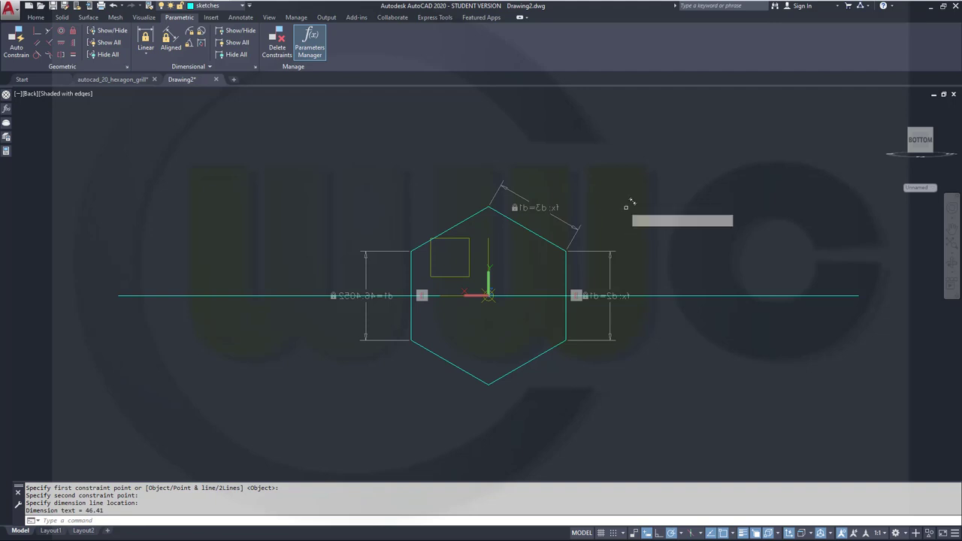
# Give the upper-left and lower-right edges aligned constraints equal to d1.
pyautogui.click(419, 243)
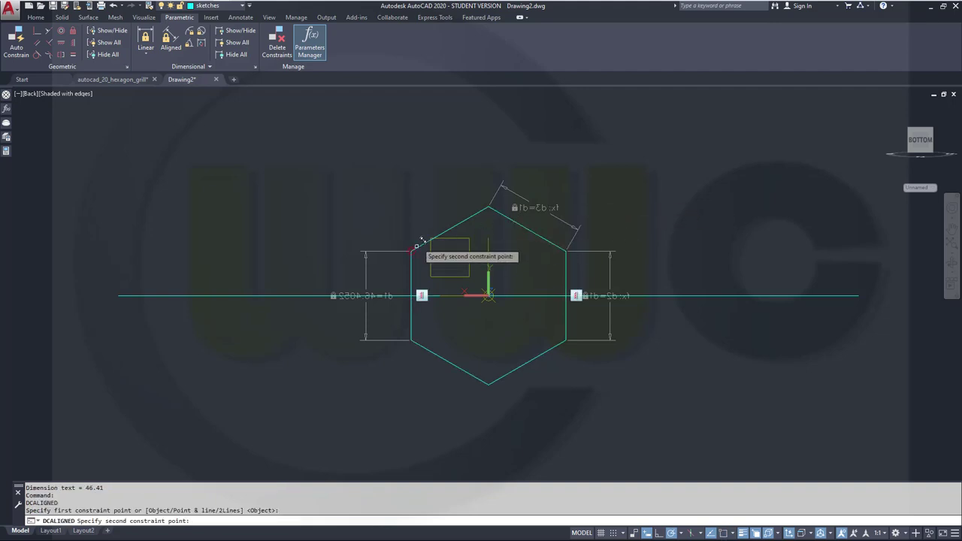
pyautogui.click(485, 203)
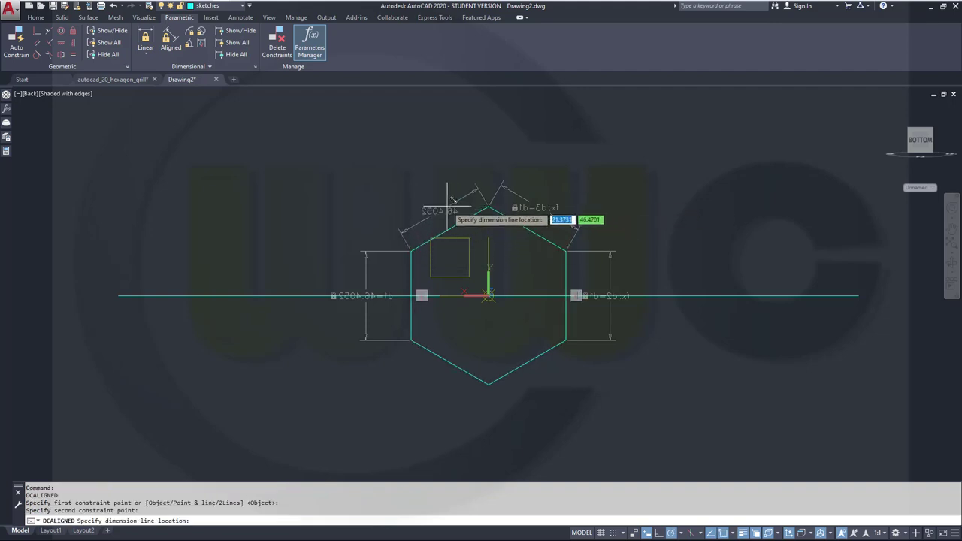
pyautogui.click(444, 212)
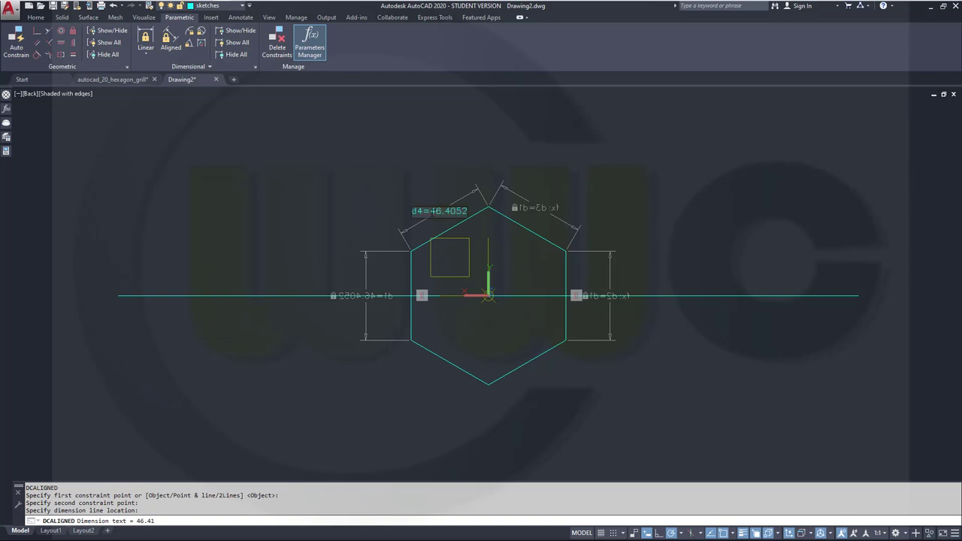
pyautogui.write('d1')
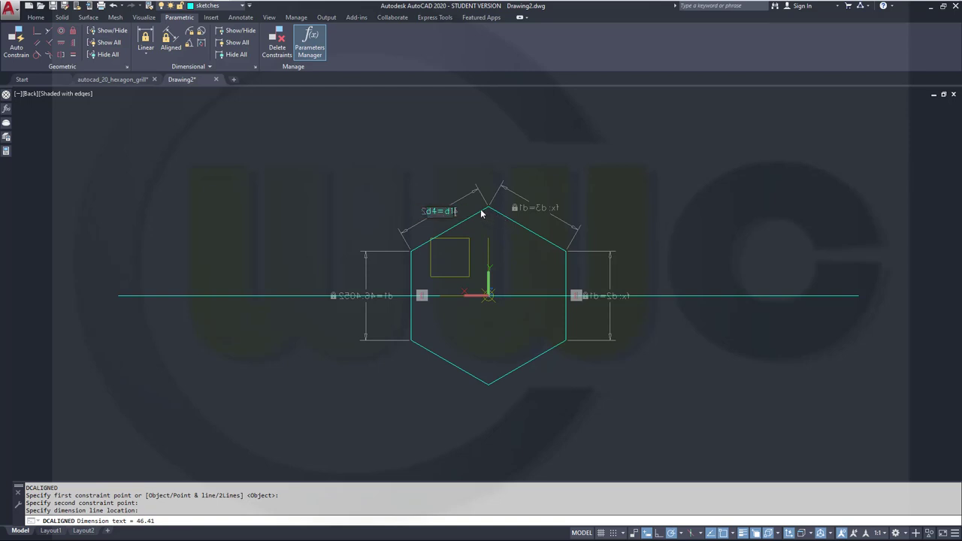
pyautogui.press('Return')
pyautogui.press('Return')
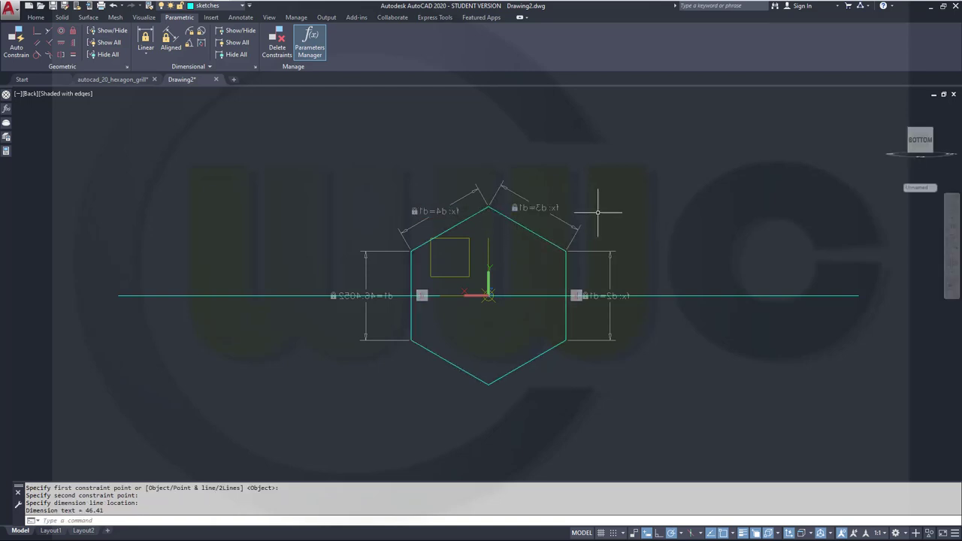
pyautogui.click(500, 374)
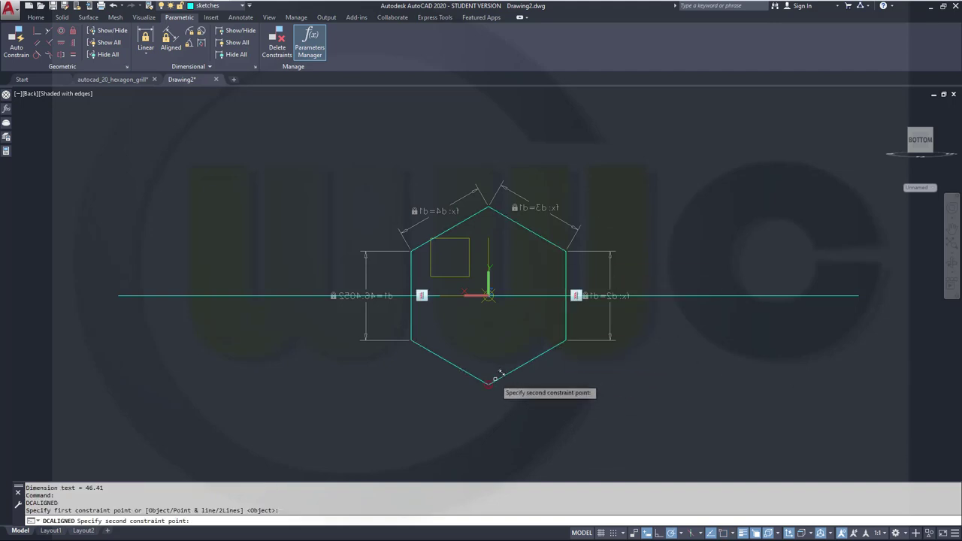
pyautogui.click(564, 344)
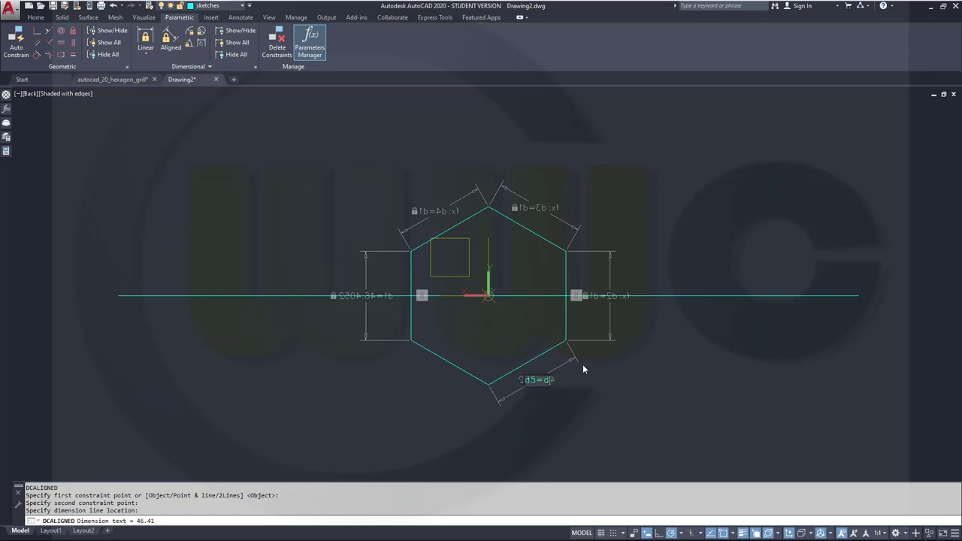
pyautogui.press('Return')
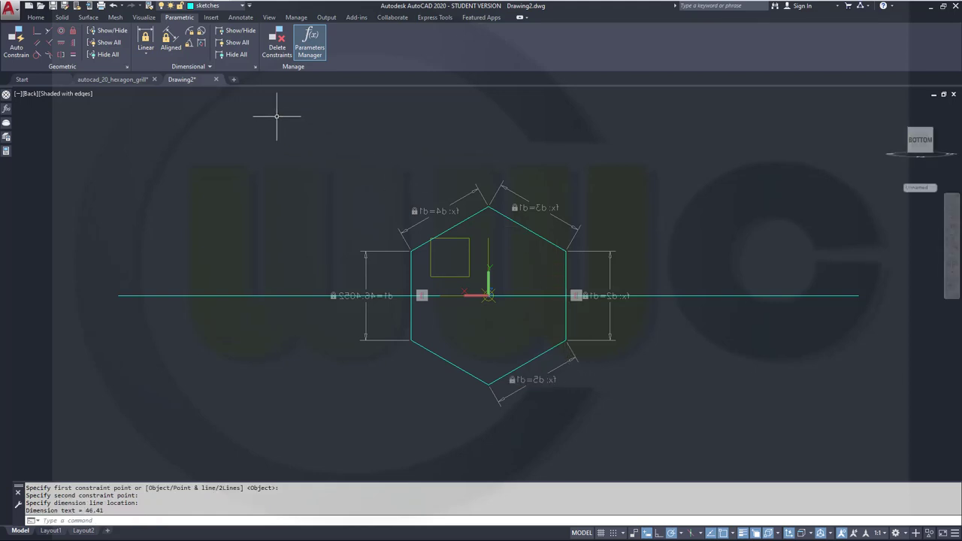
# Add aligned constraint d6 = 46.4052 on the lower-left edge, from lower-left to bottom vertex.
pyautogui.click(170, 41)
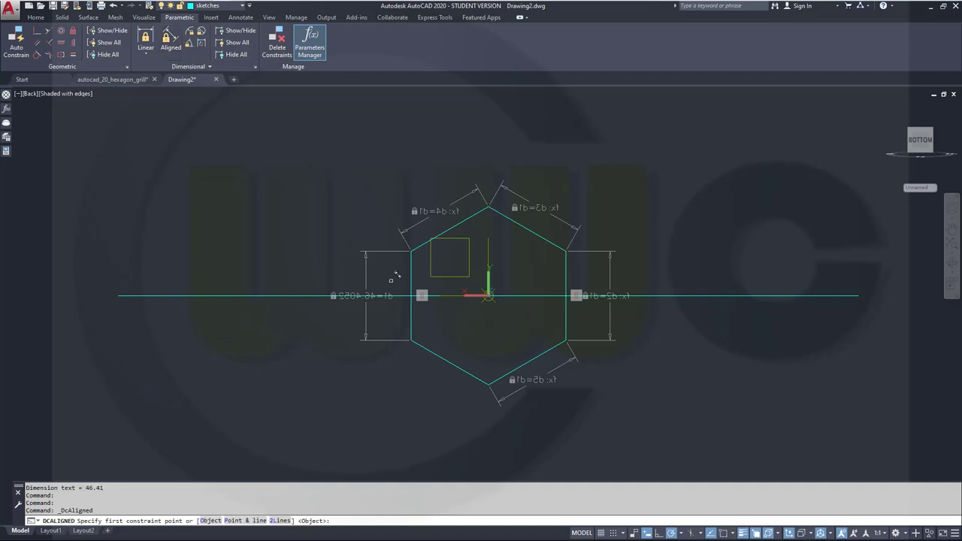
pyautogui.click(422, 339)
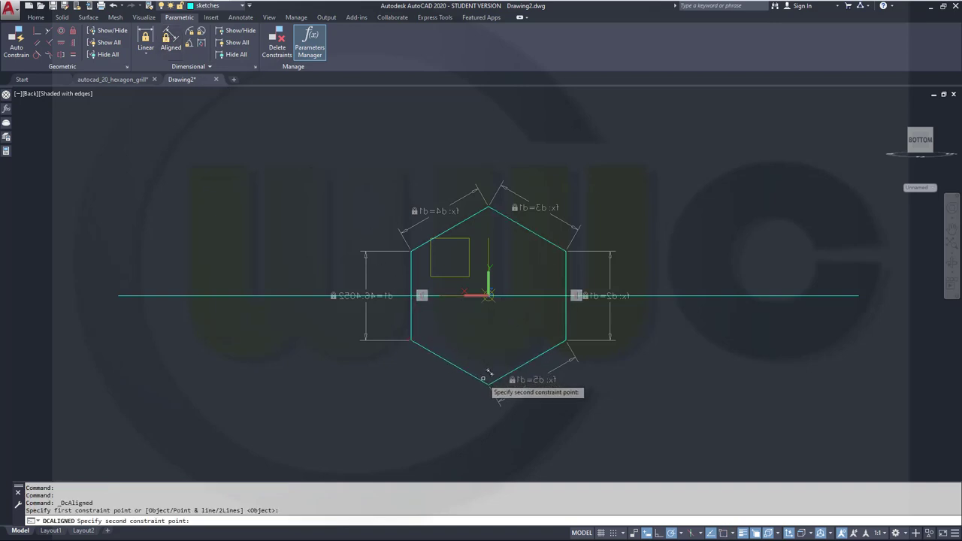
pyautogui.click(487, 381)
pyautogui.click(460, 367)
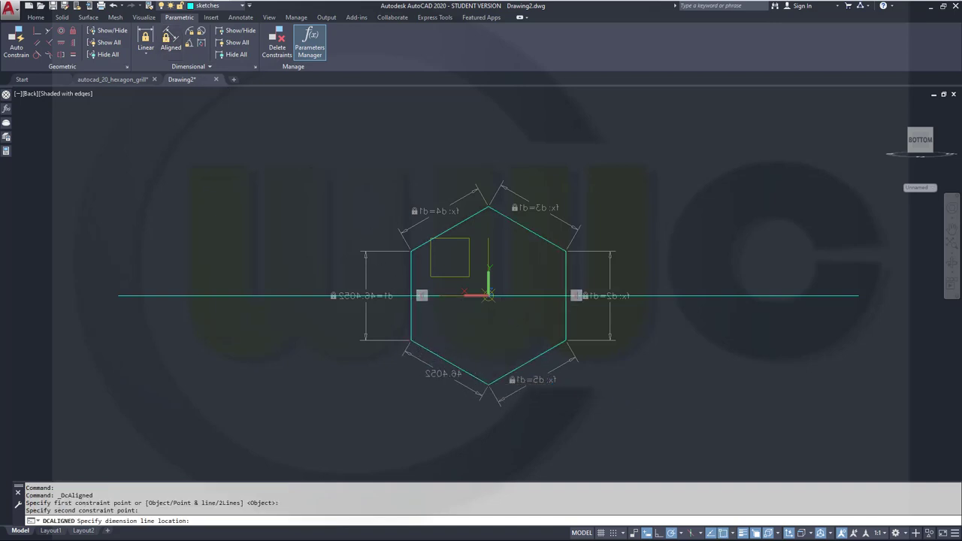
pyautogui.press('Return')
# Edit the d6 constraint so that d6=d1.
pyautogui.doubleClick(439, 371)
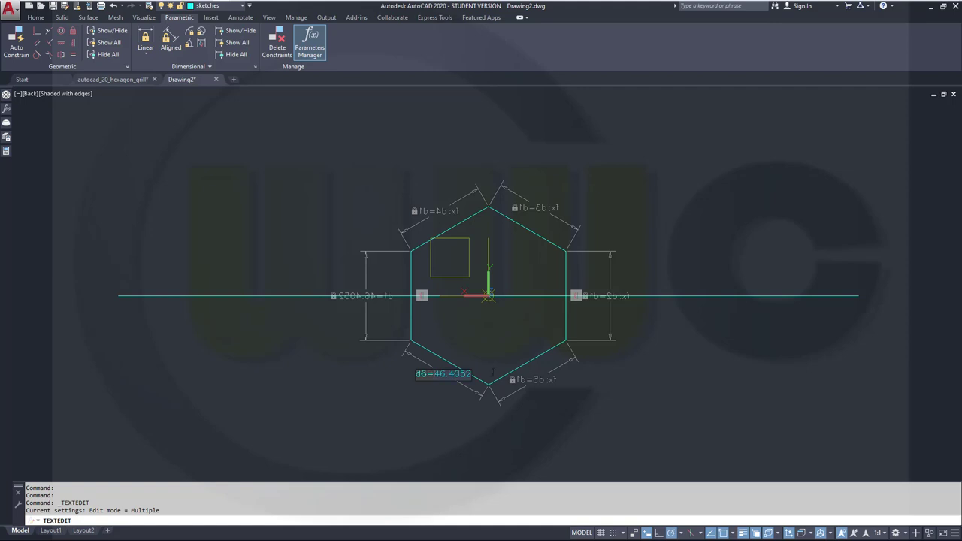
pyautogui.write('d6=d1')
pyautogui.press('Return')
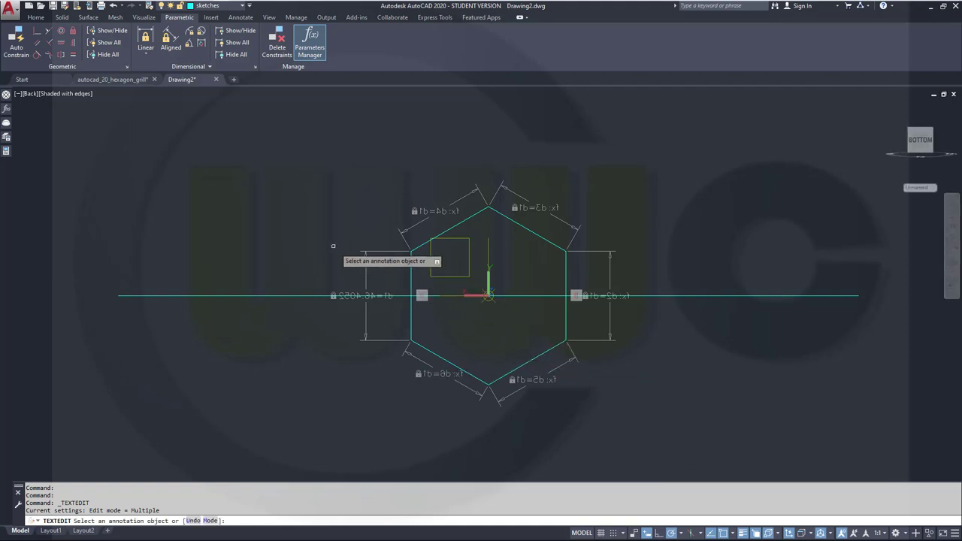
pyautogui.press('Escape')
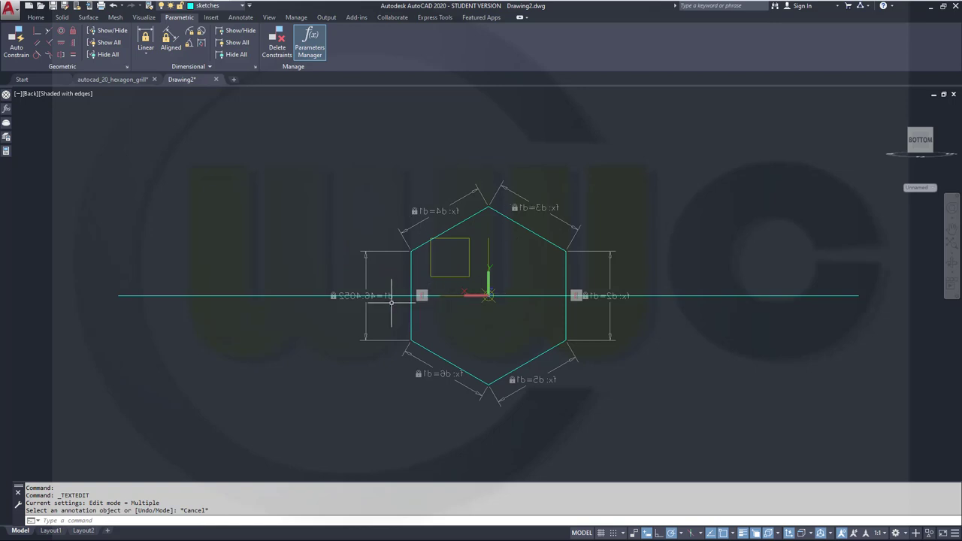
pyautogui.click(361, 297)
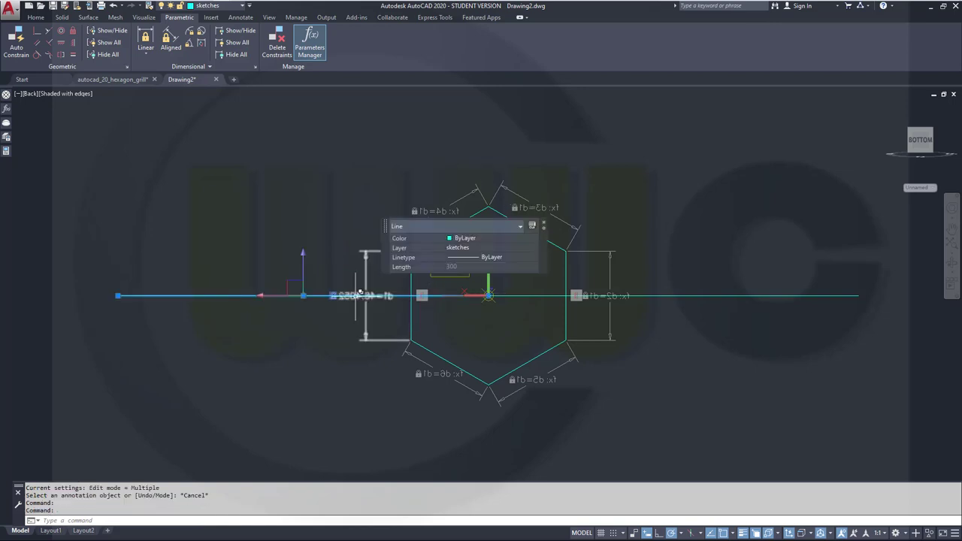
pyautogui.press('Escape')
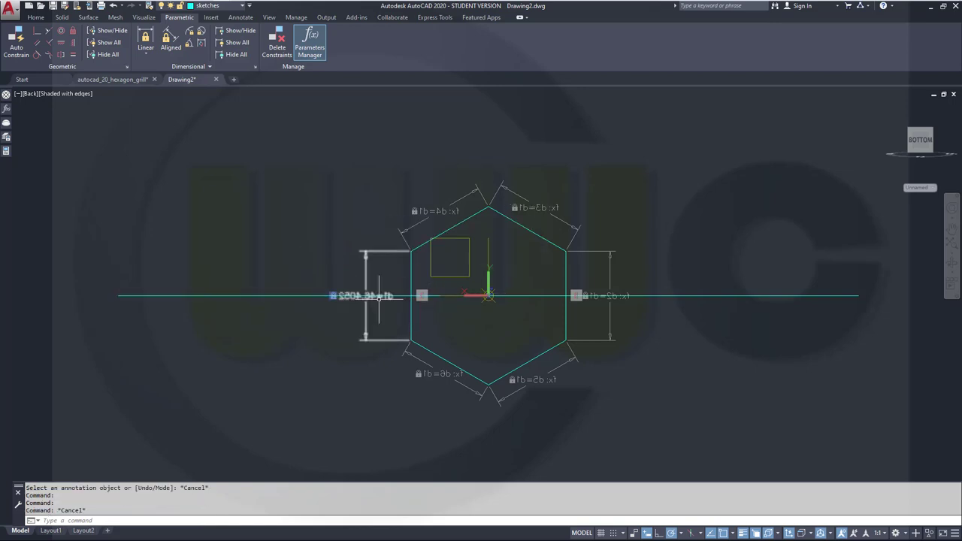
# Change d1 to 10 to shrink the hexagon, then undo a brief orbit.
pyautogui.scroll(3, 376, 298)
pyautogui.doubleClick(352, 290)
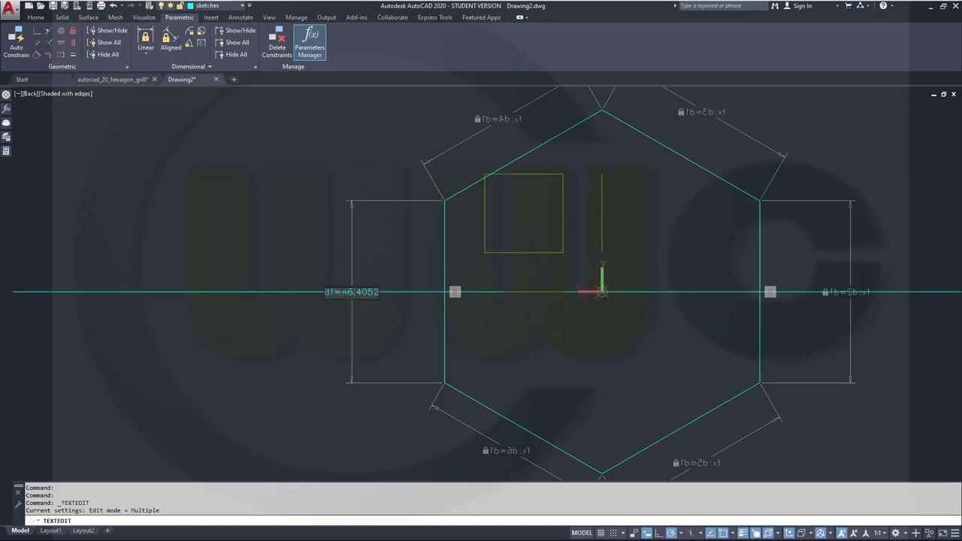
pyautogui.write('10')
pyautogui.press('Return')
pyautogui.press('Escape')
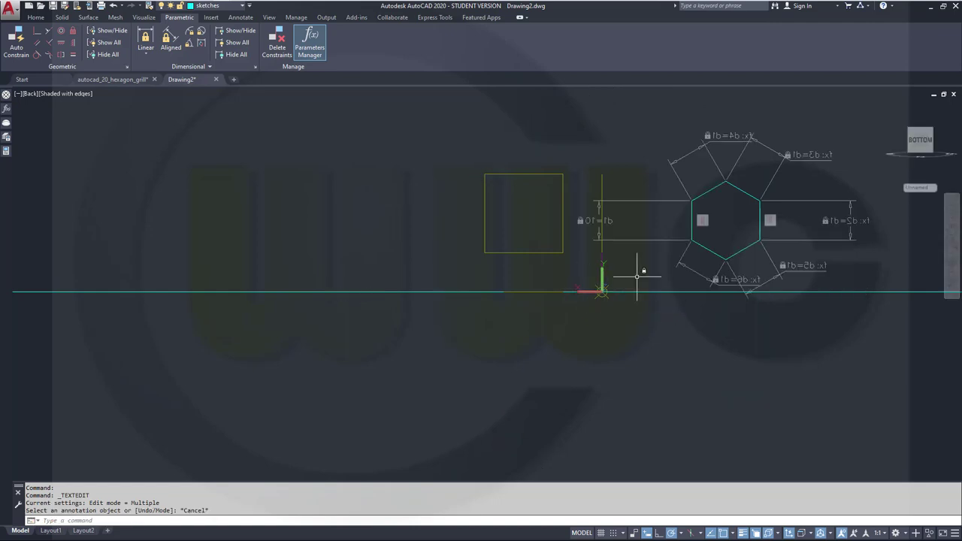
pyautogui.keyDown('shift'); pyautogui.moveTo(634, 273); pyautogui.dragTo(609, 268, button='middle'); pyautogui.keyUp('shift')
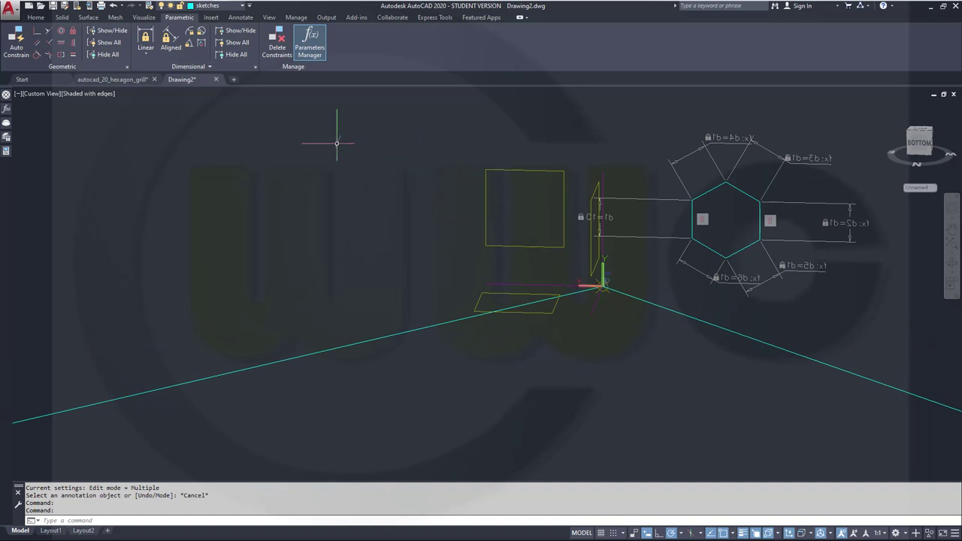
pyautogui.hotkey('ctrl', 'z')
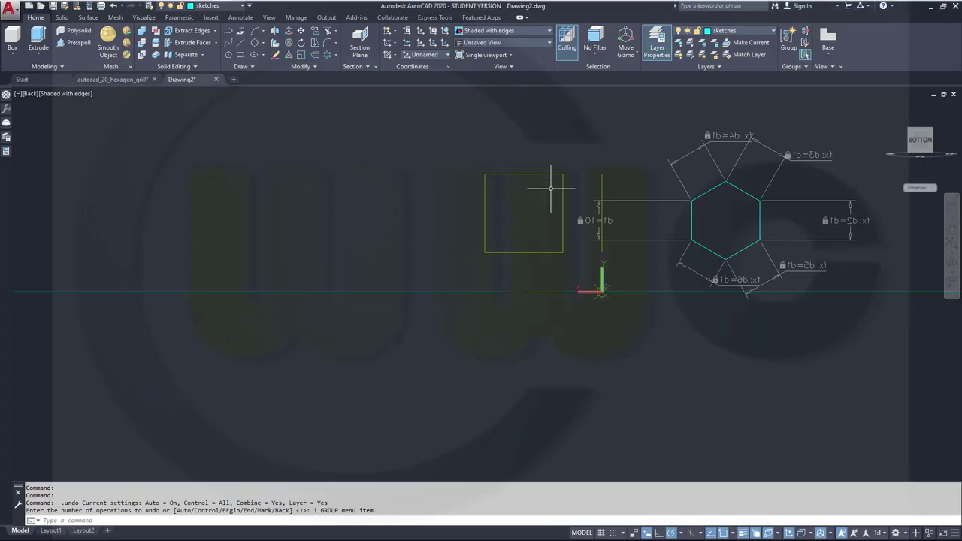
# Hide all dimensional constraints and start a Center, Radius circle.
pyautogui.click(178, 18)
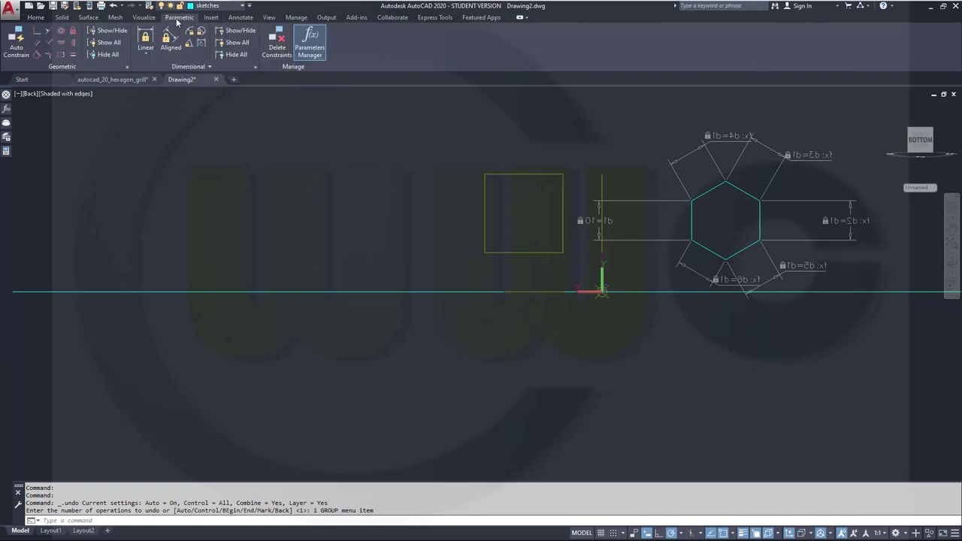
pyautogui.click(233, 55)
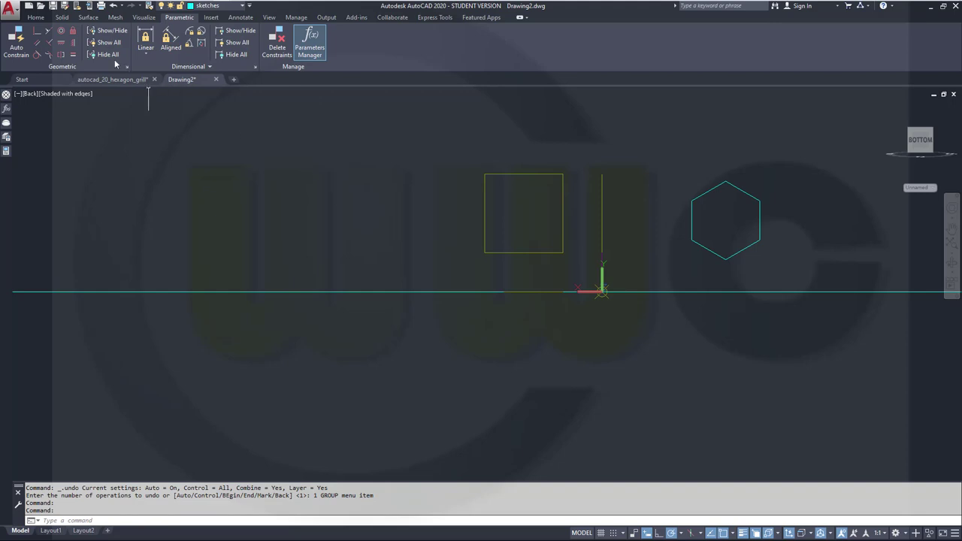
pyautogui.click(36, 17)
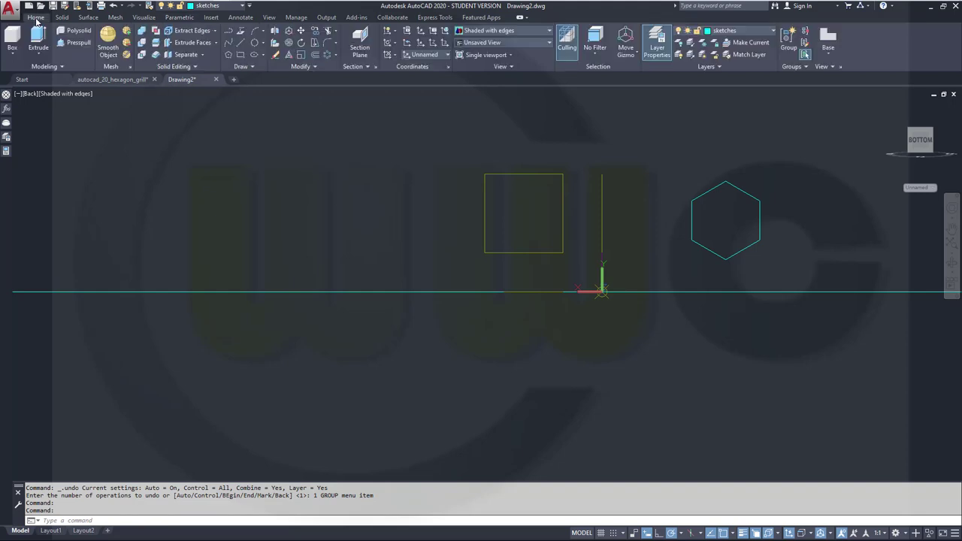
pyautogui.click(264, 47)
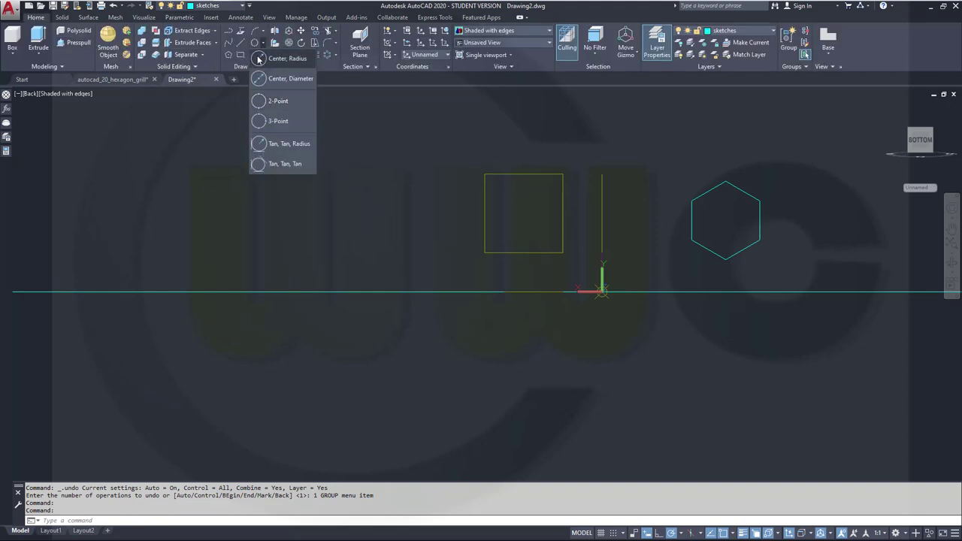
pyautogui.click(275, 75)
pyautogui.scroll(3, 789, 248)
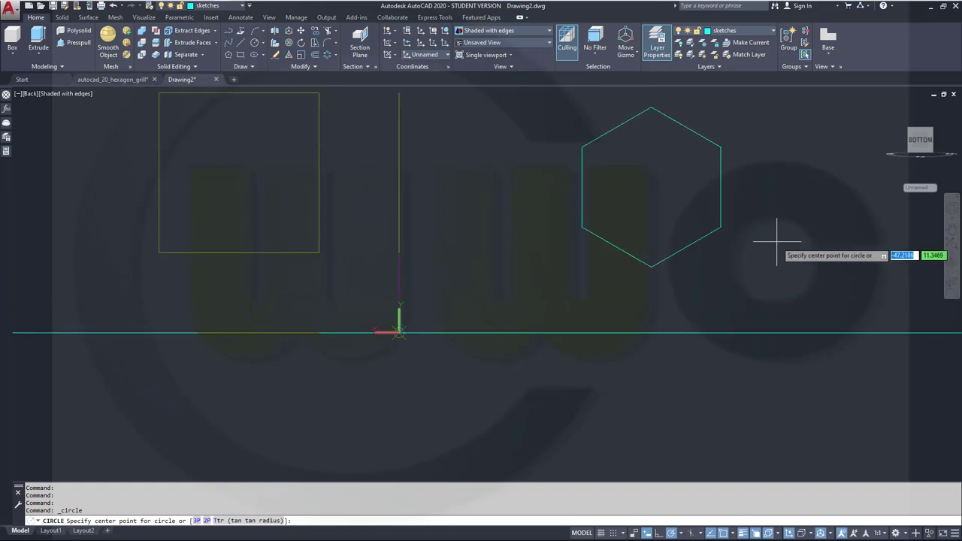
# Draw a circle centred midway between opposite hexagon vertices, radius reaching a corner.
pyautogui.scroll(-2, 778, 242)
pyautogui.keyDown('shift'); pyautogui.rightClick(786, 218); pyautogui.keyUp('shift')
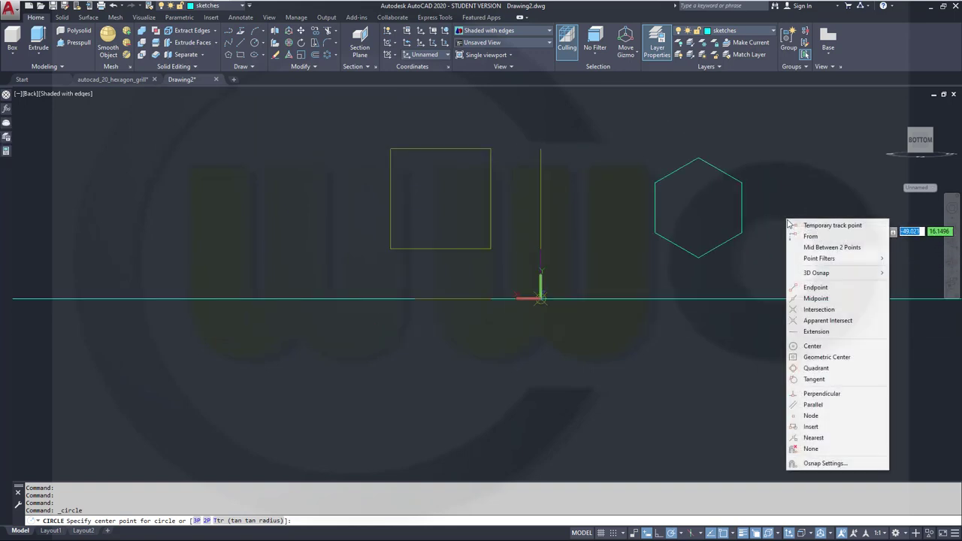
pyautogui.click(807, 245)
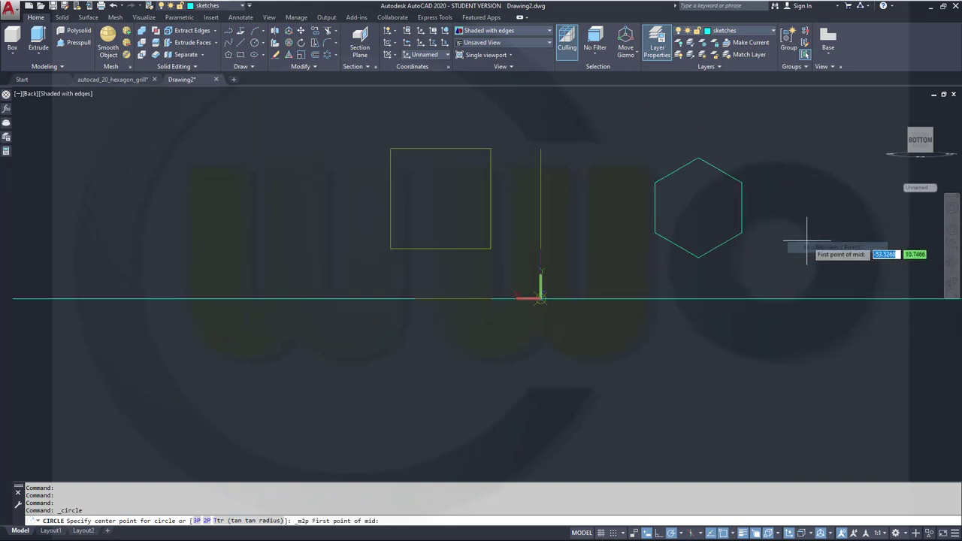
pyautogui.click(744, 177)
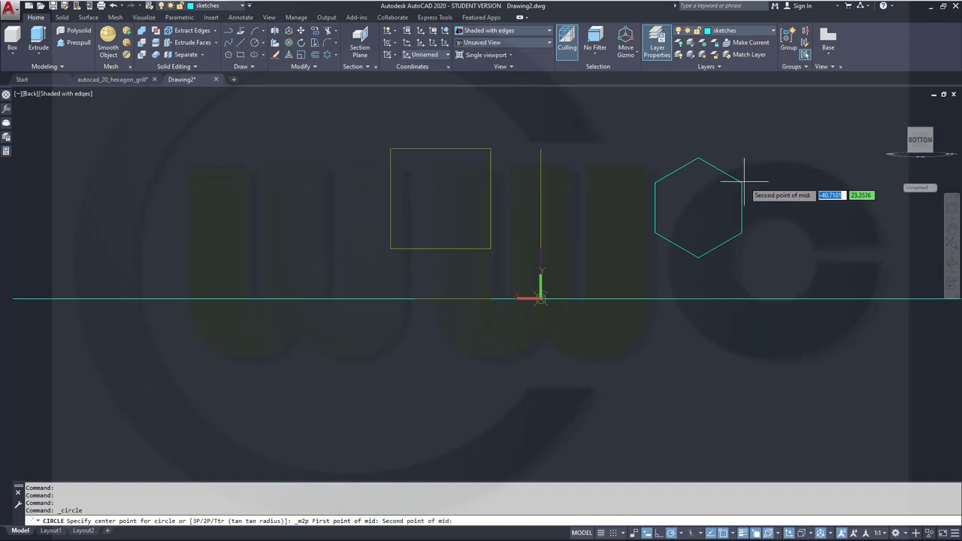
pyautogui.click(656, 230)
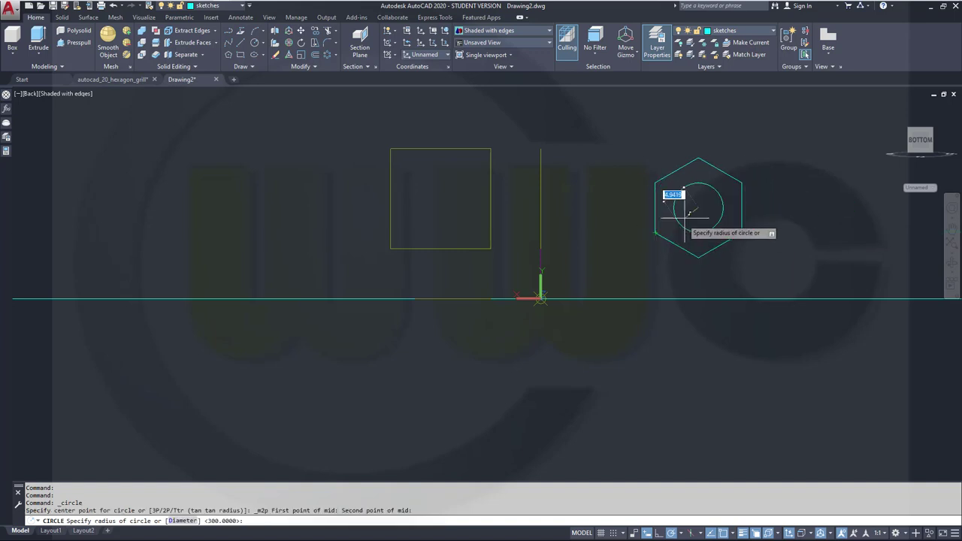
pyautogui.scroll(3, 668, 199)
pyautogui.scroll(-2, 666, 189)
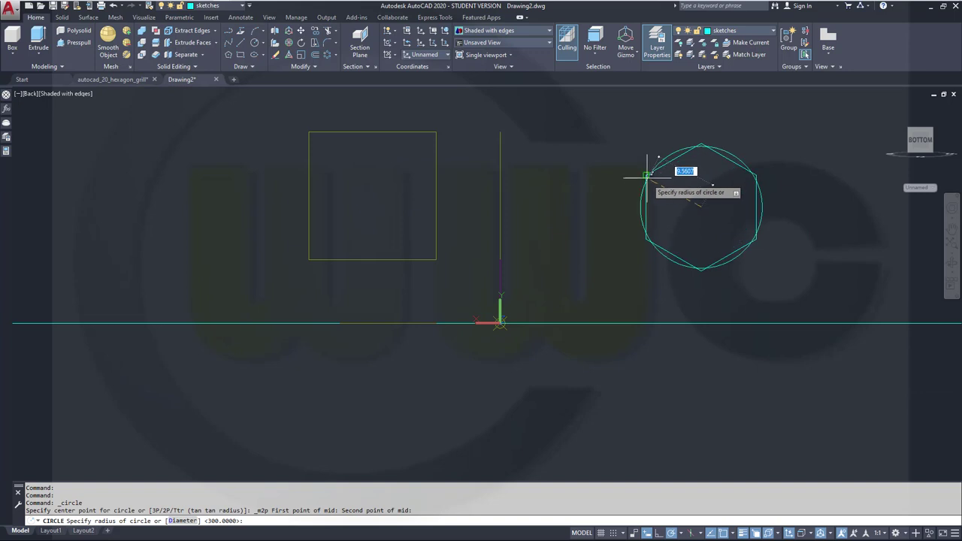
pyautogui.click(646, 174)
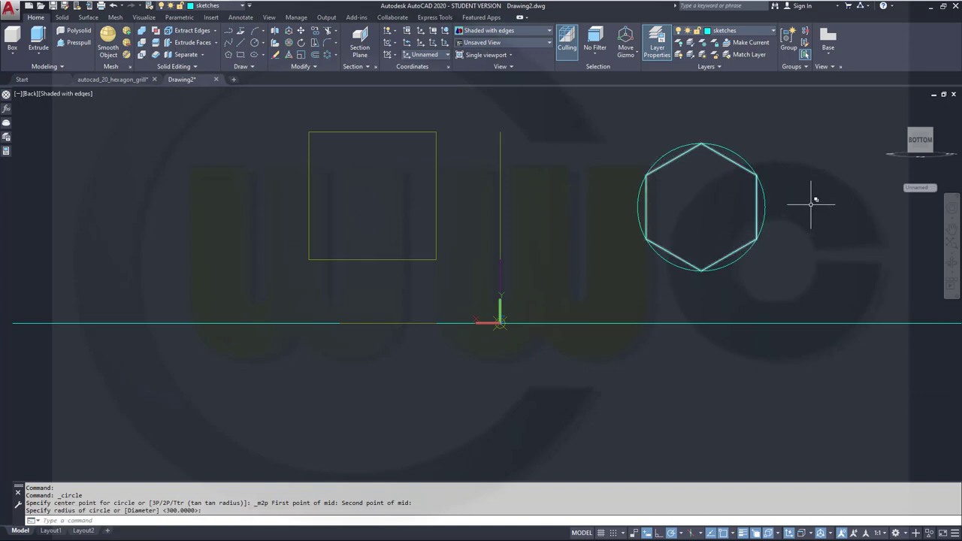
pyautogui.press('Escape')
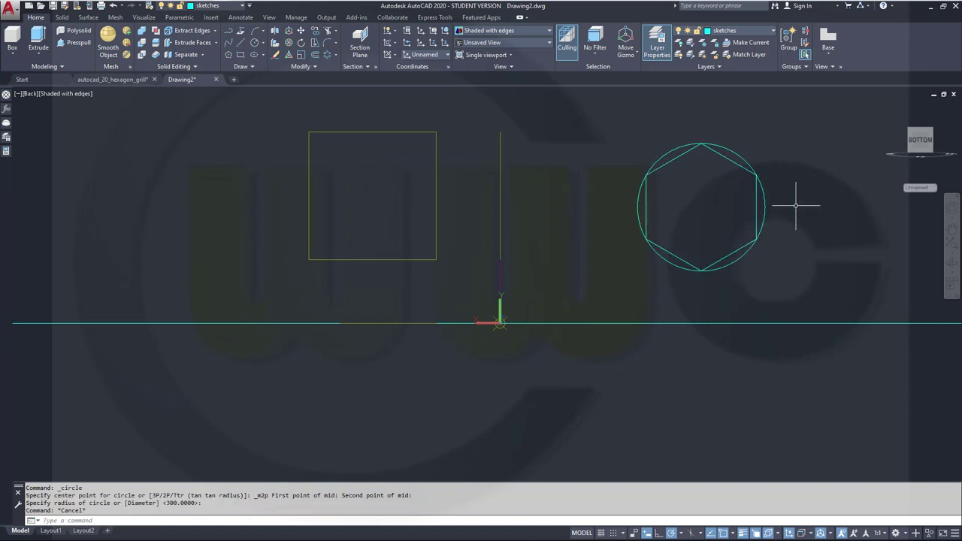
# Auto Constrain the window-selected hexagon and circle.
pyautogui.click(180, 16)
pyautogui.click(16, 42)
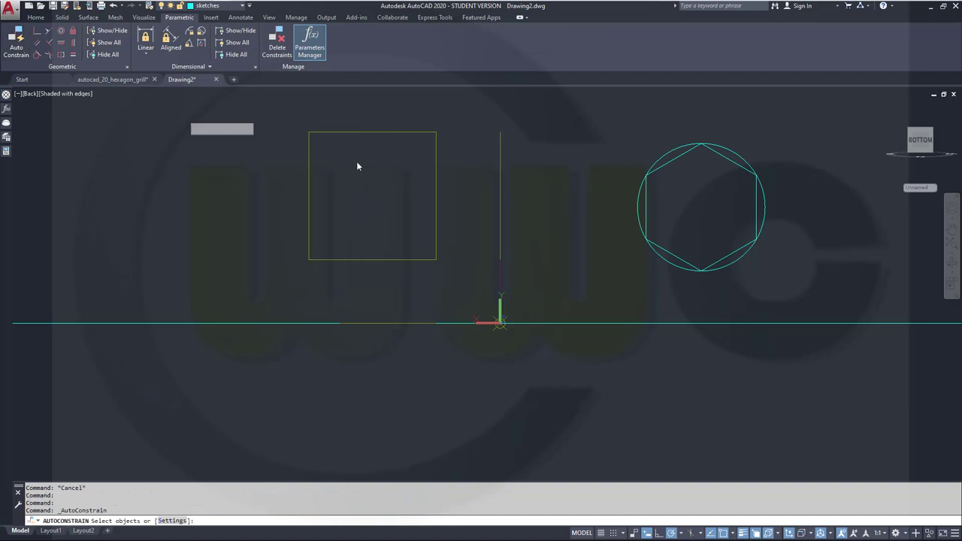
pyautogui.click(598, 124)
pyautogui.click(834, 311)
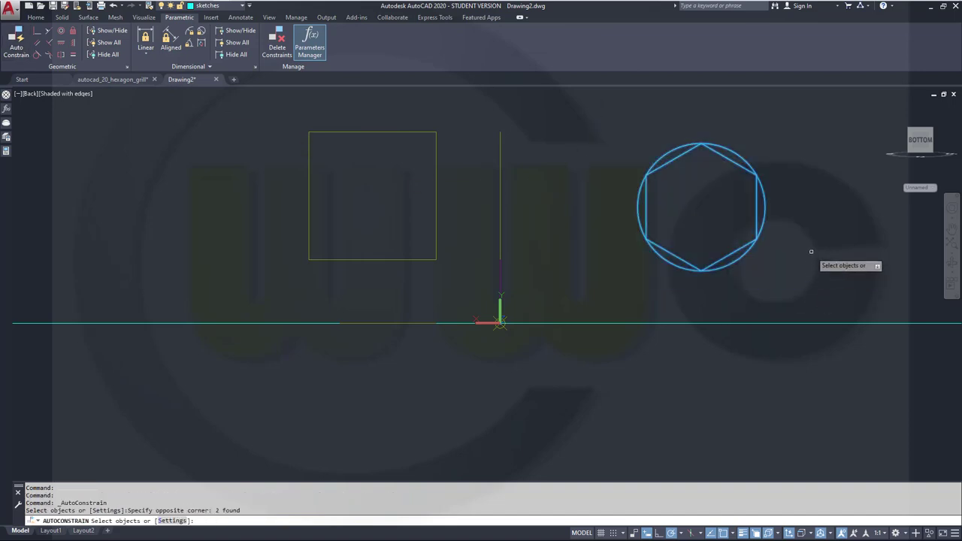
pyautogui.rightClick(811, 251)
pyautogui.click(828, 258)
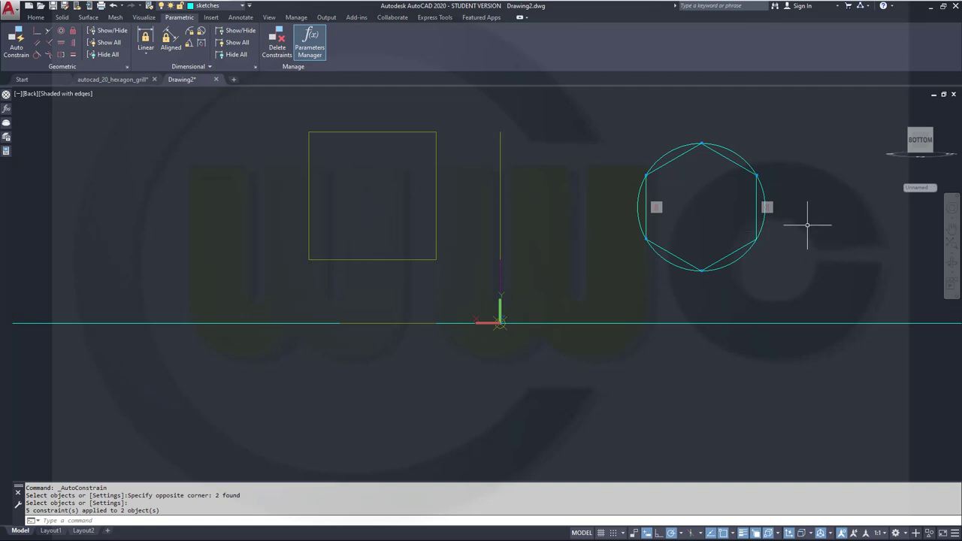
# Hide dimensional and geometric constraints, then undo the property and group edits.
pyautogui.click(236, 55)
pyautogui.click(103, 54)
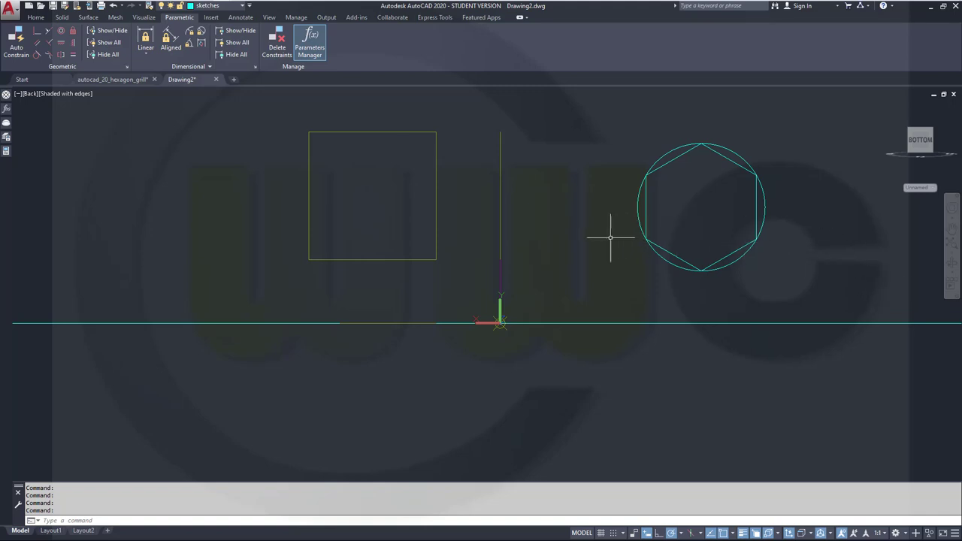
pyautogui.scroll(2, 611, 238)
pyautogui.scroll(-3, 609, 238)
pyautogui.scroll(-2, 605, 242)
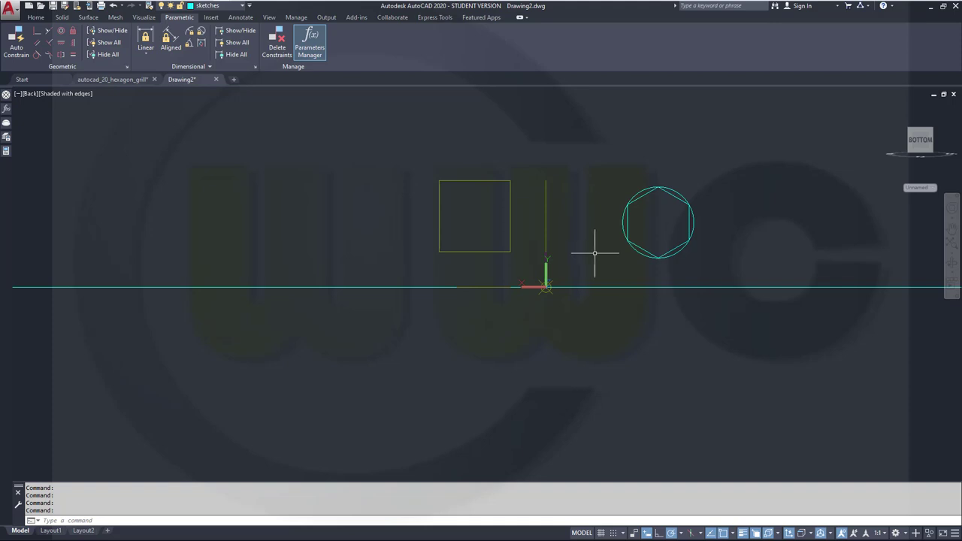
pyautogui.keyDown('shift'); pyautogui.moveTo(595, 252); pyautogui.dragTo(550, 251, button='middle'); pyautogui.keyUp('shift')
pyautogui.hotkey('ctrl', 'z')
pyautogui.hotkey('ctrl', 'z')
pyautogui.hotkey('ctrl', 'z')
pyautogui.hotkey('ctrl', 'z')
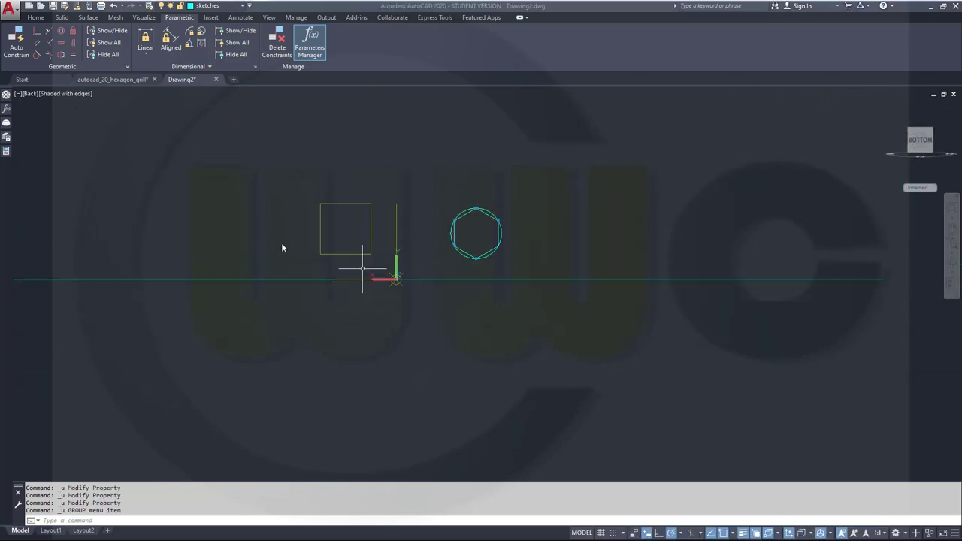
pyautogui.moveTo(485, 328); pyautogui.dragTo(512, 318, button='middle')
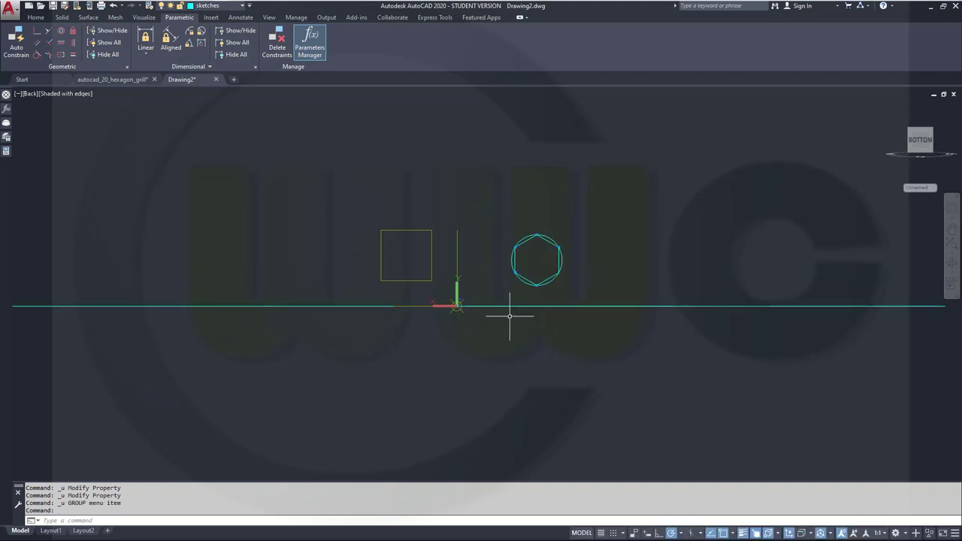
pyautogui.scroll(2, 462, 277)
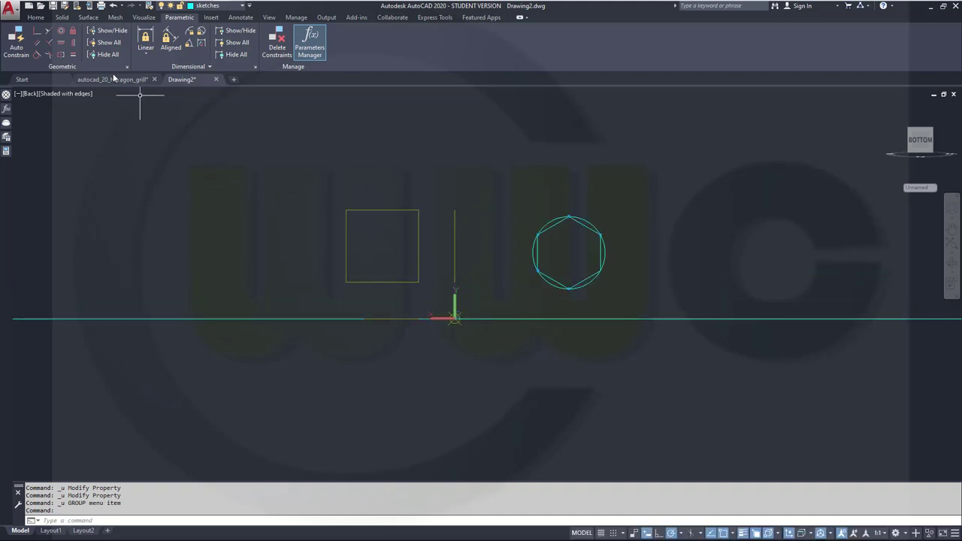
# Move the hexagon and circle from the hexagon centre to absolute point #0,0.
pyautogui.click(35, 17)
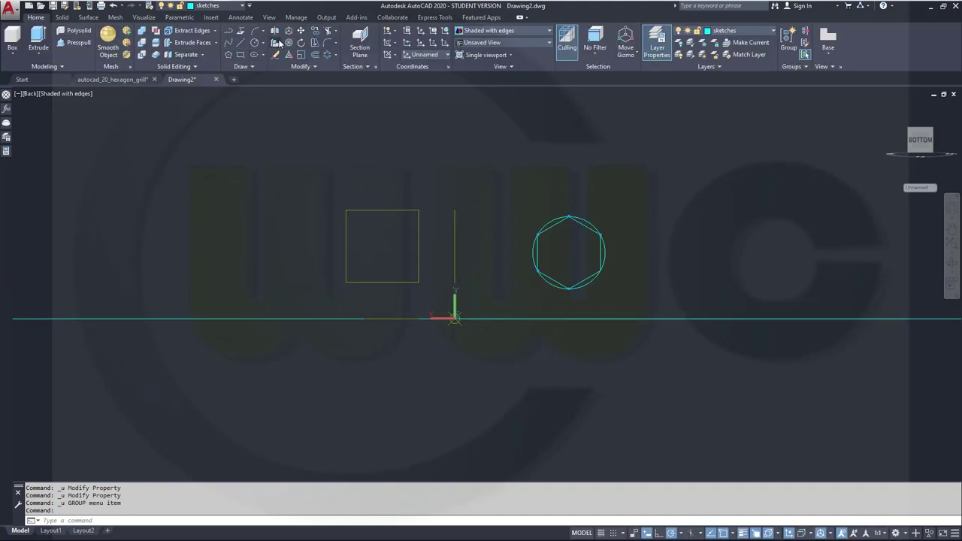
pyautogui.click(301, 32)
pyautogui.click(638, 301)
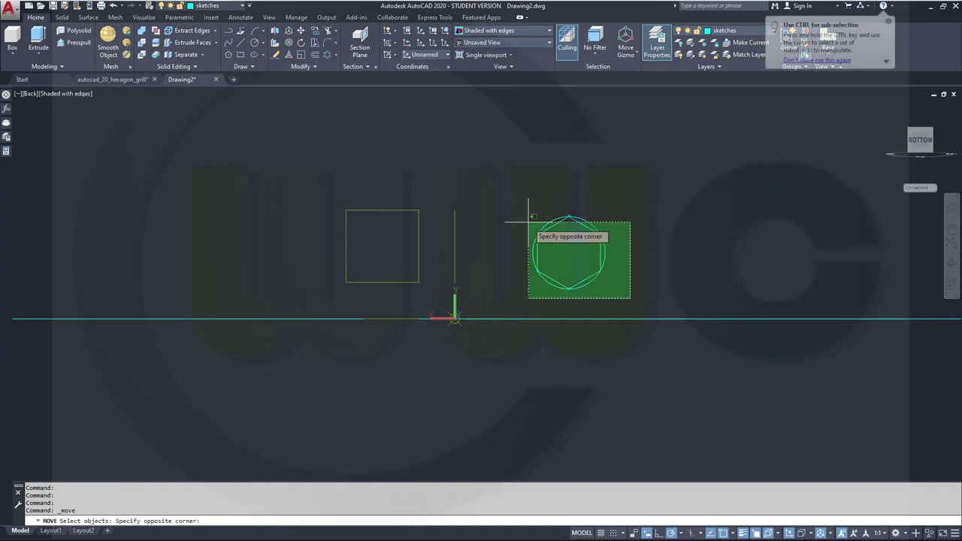
pyautogui.click(522, 218)
pyautogui.press('Return')
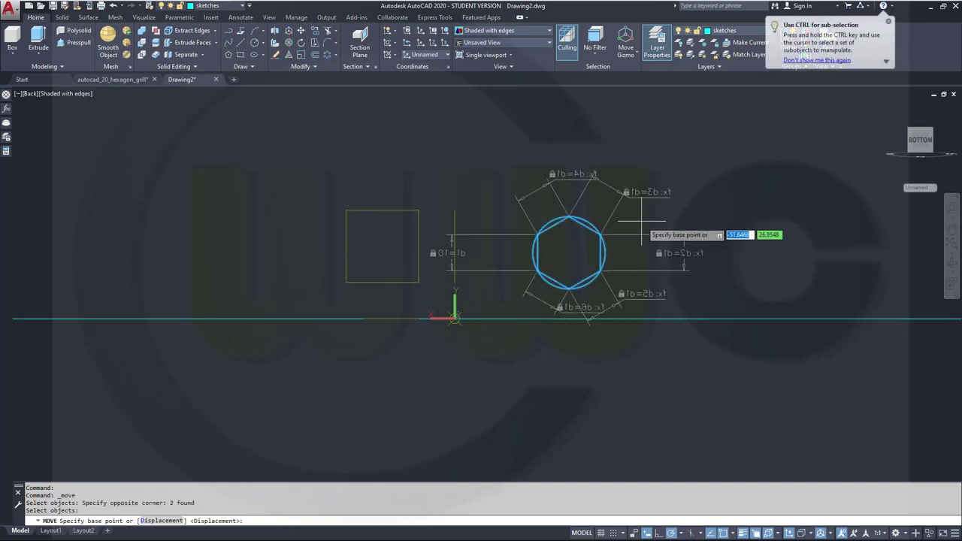
pyautogui.scroll(2, 612, 210)
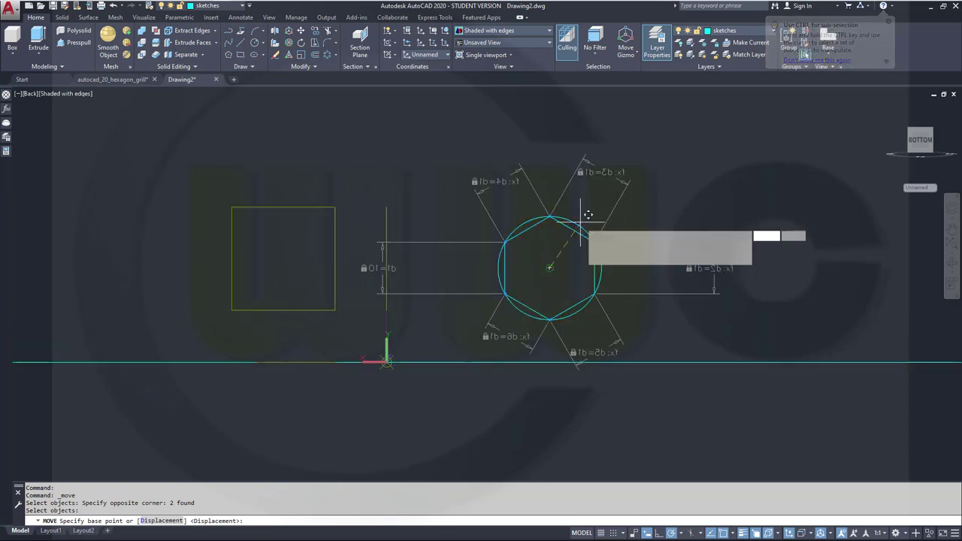
pyautogui.click(549, 268)
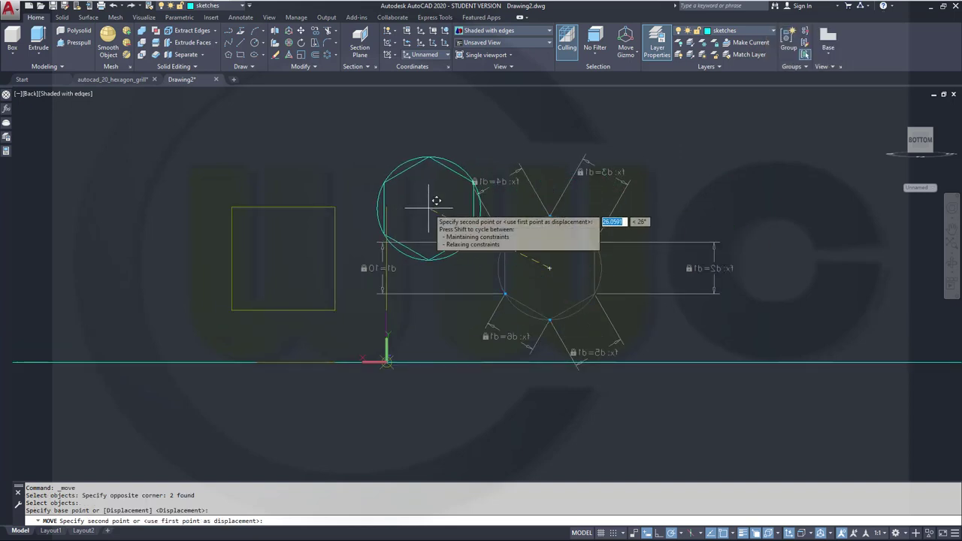
pyautogui.write('#0')
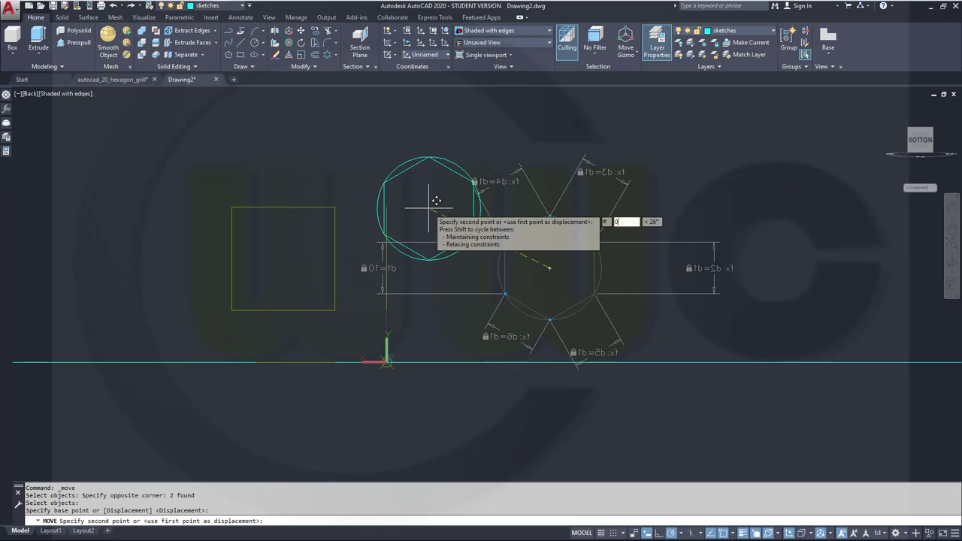
pyautogui.write(',')
pyautogui.write('0')
pyautogui.press('Return')
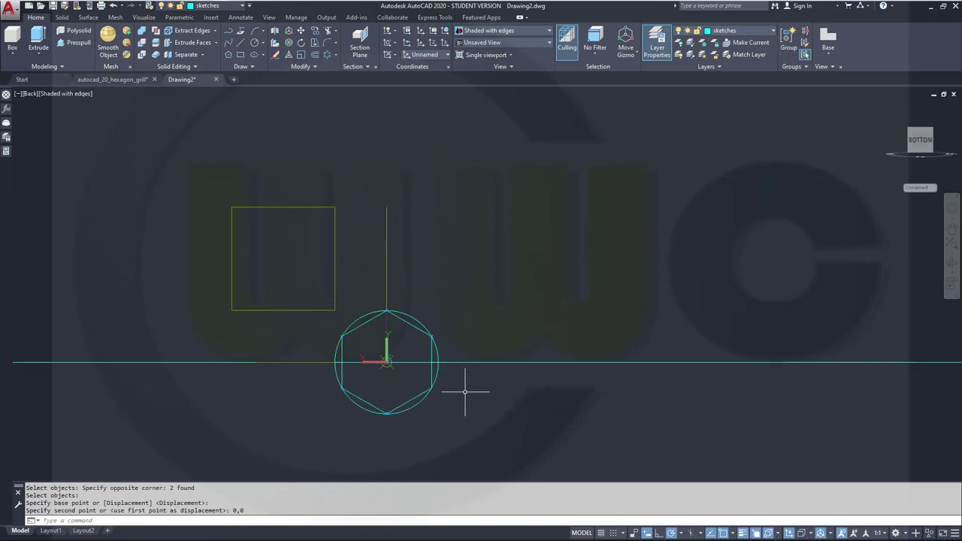
pyautogui.keyDown('shift'); pyautogui.moveTo(464, 386); pyautogui.dragTo(408, 262, button='middle'); pyautogui.keyUp('shift')
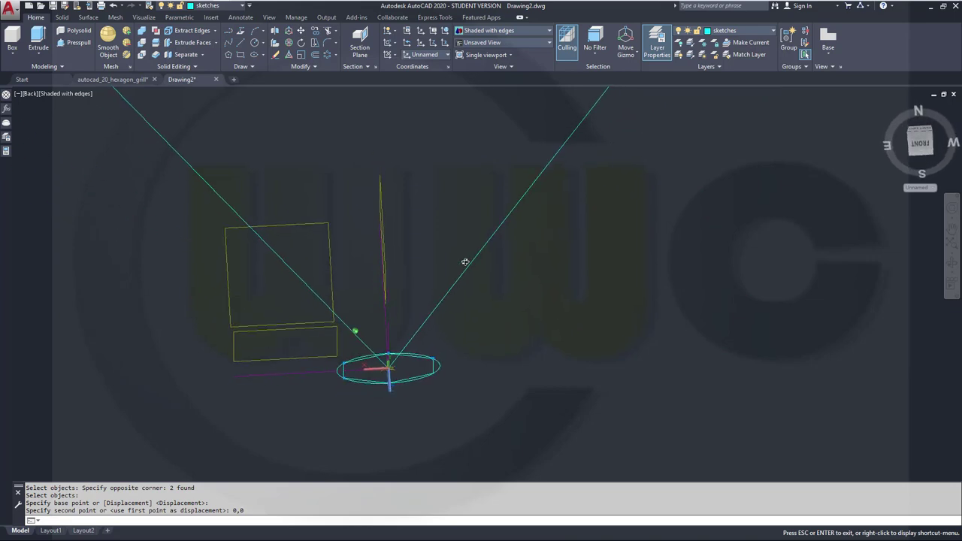
# Start a 3D Move of the hexagon and circle with base point 0,0,0.
pyautogui.scroll(4, 444, 414)
pyautogui.scroll(2, 434, 415)
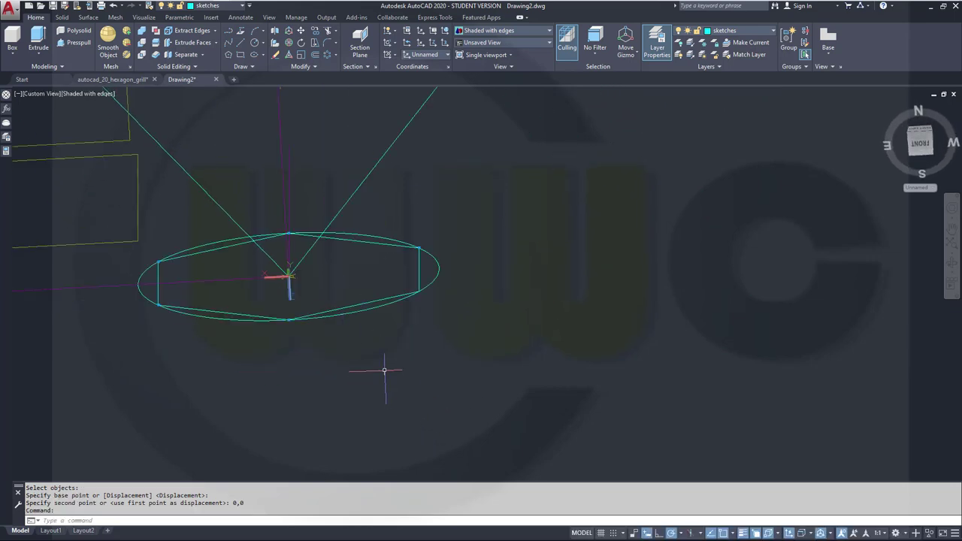
pyautogui.click(289, 32)
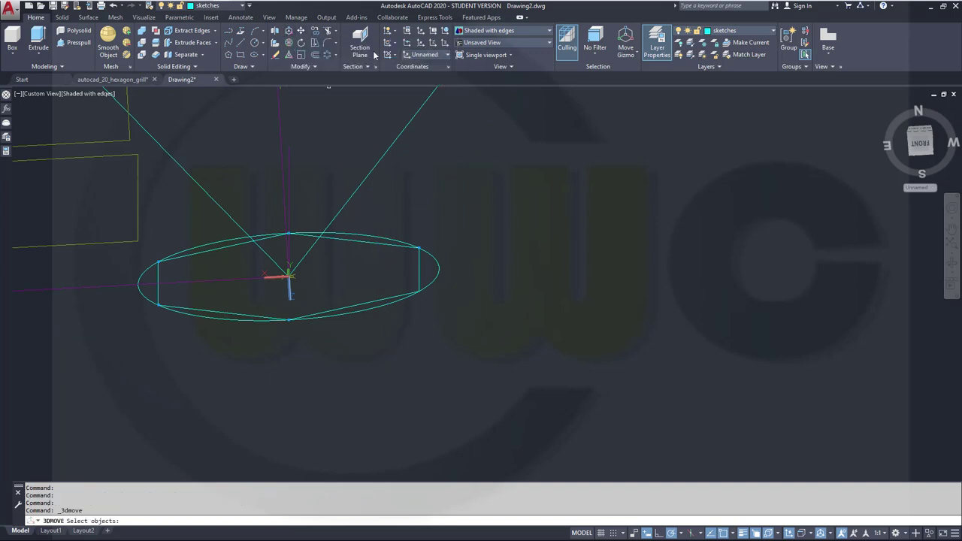
pyautogui.click(447, 346)
pyautogui.click(417, 287)
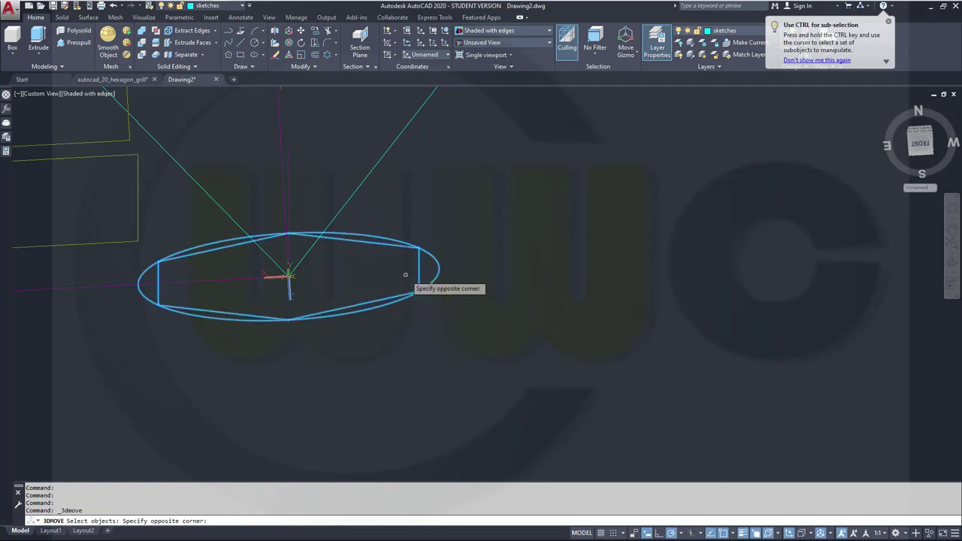
pyautogui.press('Return')
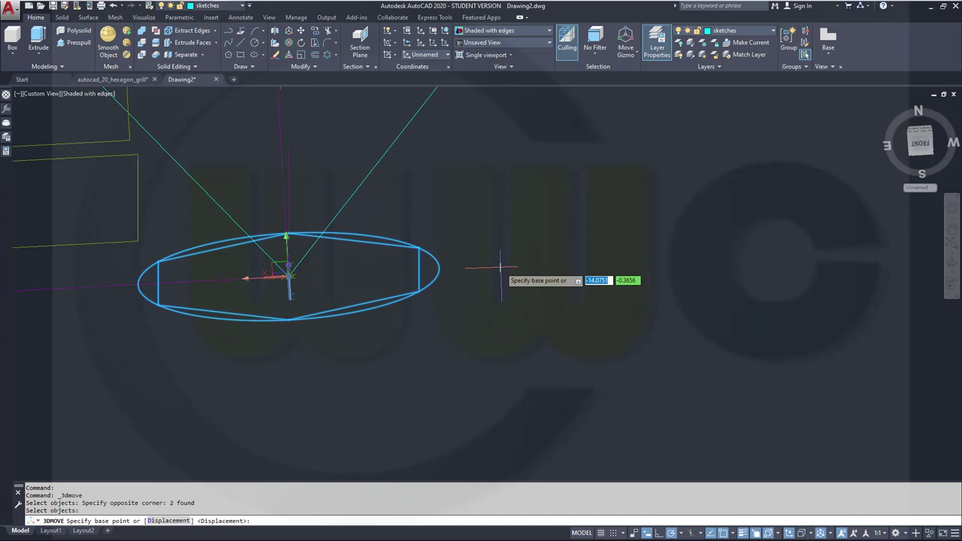
pyautogui.write('0')
pyautogui.press('Tab')
pyautogui.press('Return')
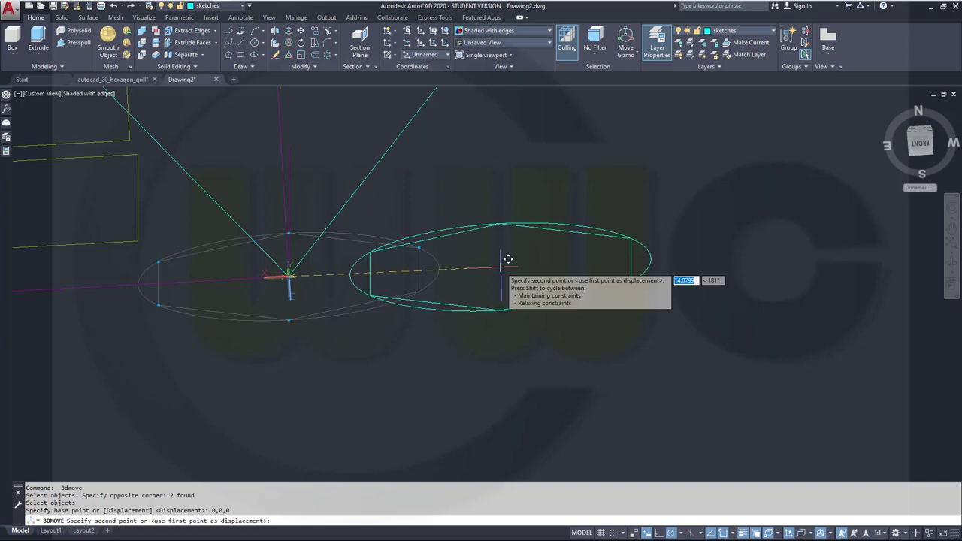
# Displace them by 0,0,-300 along negative Z.
pyautogui.write('0')
pyautogui.press('Tab')
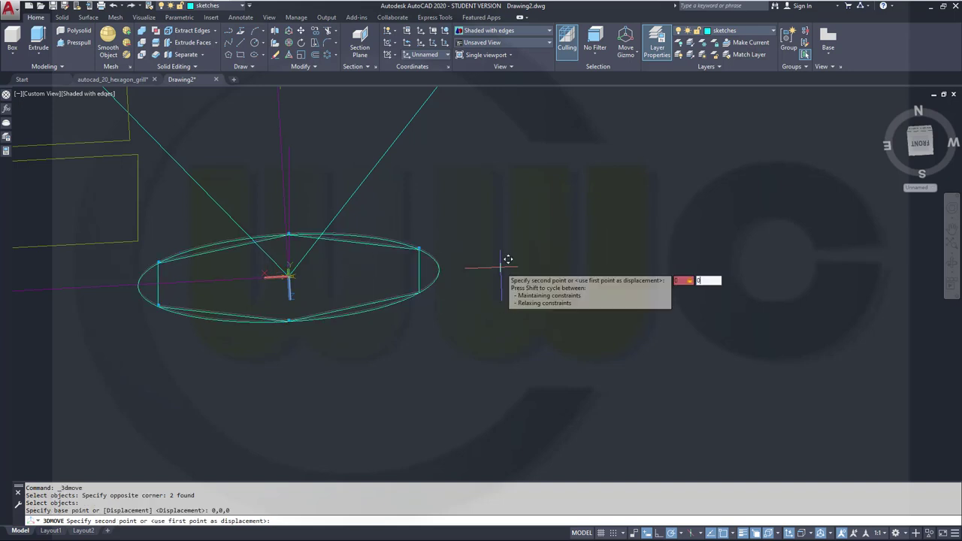
pyautogui.write('0')
pyautogui.press('Tab')
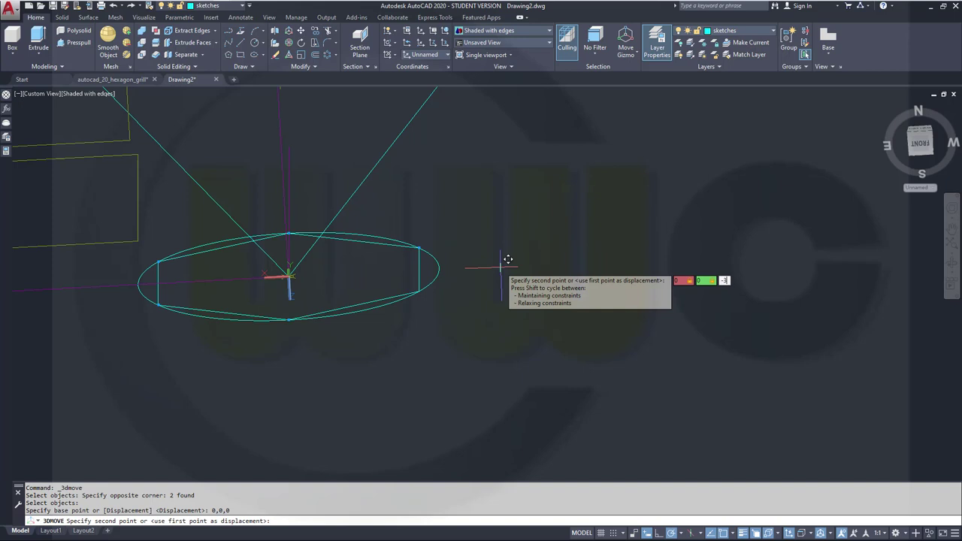
pyautogui.press('Return')
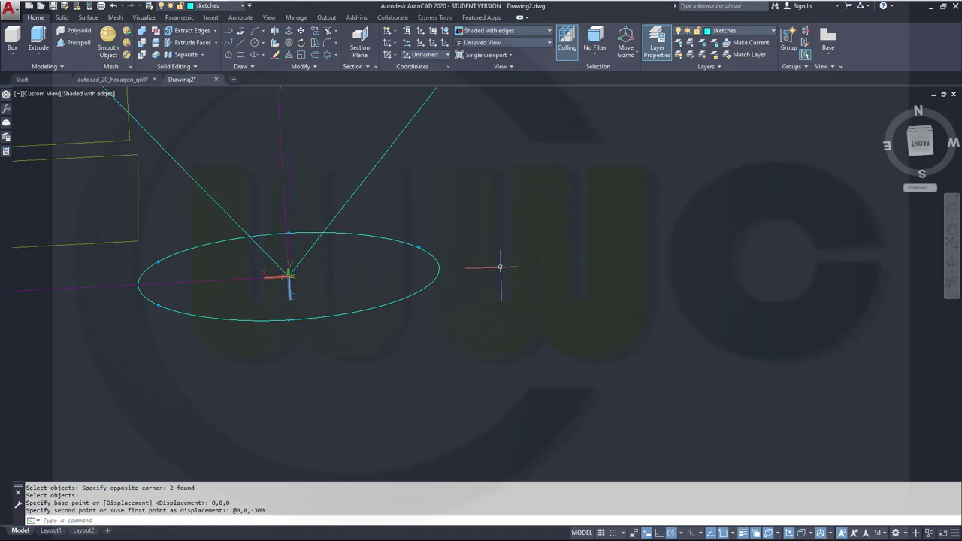
pyautogui.press('Escape')
pyautogui.scroll(2, 441, 262)
# Erase the leftover circle at the origin, removing its 5 constraints and keeping the raised hexagon.
pyautogui.scroll(-6, 443, 260)
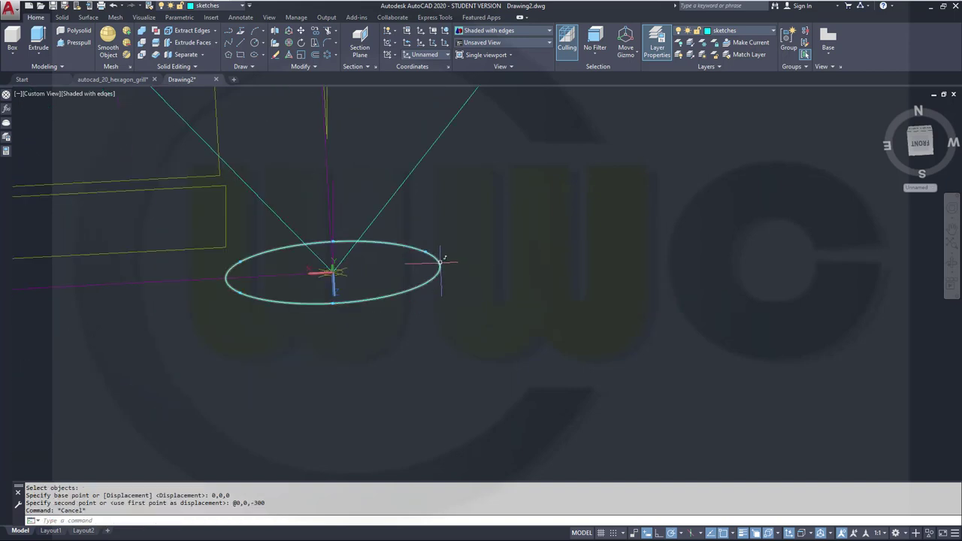
pyautogui.scroll(5, 436, 173)
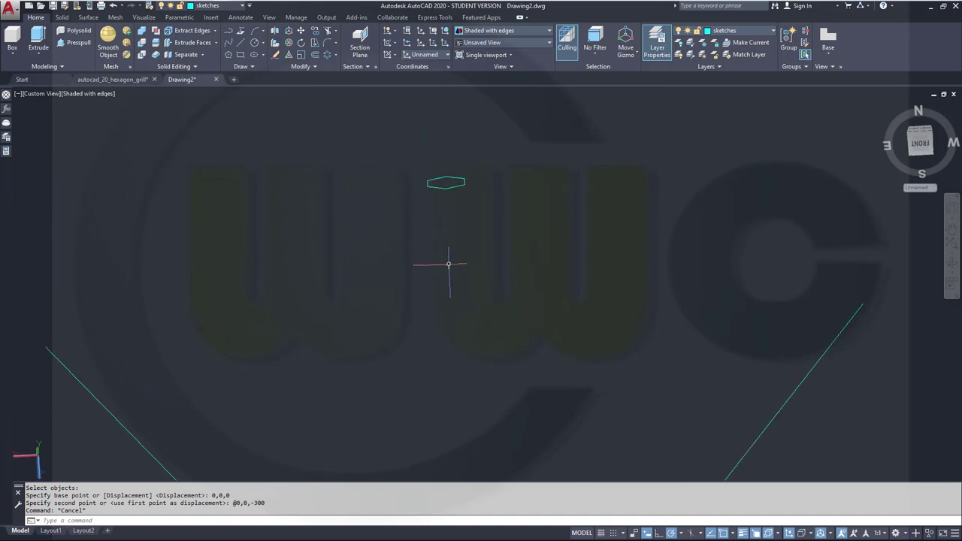
pyautogui.moveTo(448, 267)
pyautogui.keyDown('shift'); pyautogui.mouseDown(button='middle')
pyautogui.moveTo(451, 301)
pyautogui.moveTo(500, 358)
pyautogui.moveTo(484, 212)
pyautogui.mouseUp(button='middle'); pyautogui.keyUp('shift')
pyautogui.scroll(-2, 500, 358)
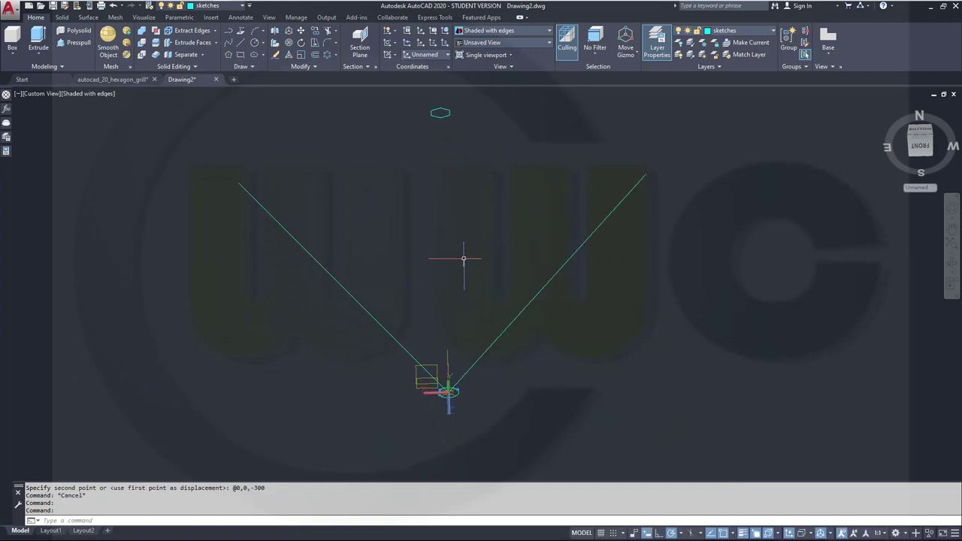
pyautogui.scroll(2, 456, 306)
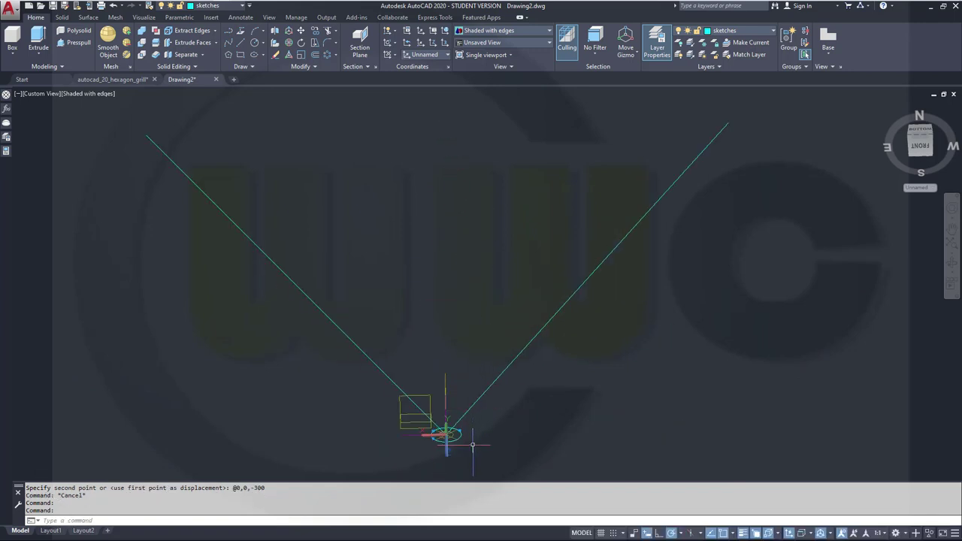
pyautogui.scroll(2, 473, 445)
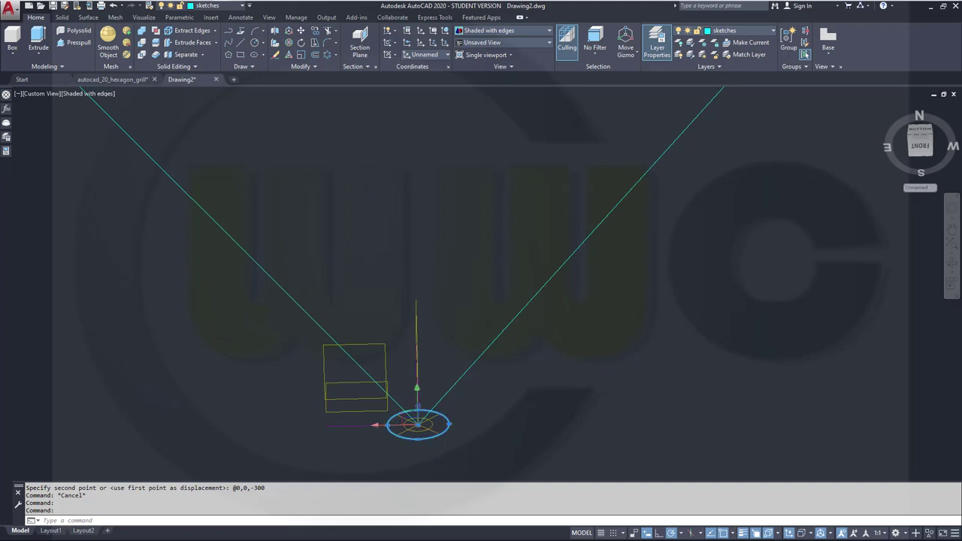
pyautogui.press('Delete')
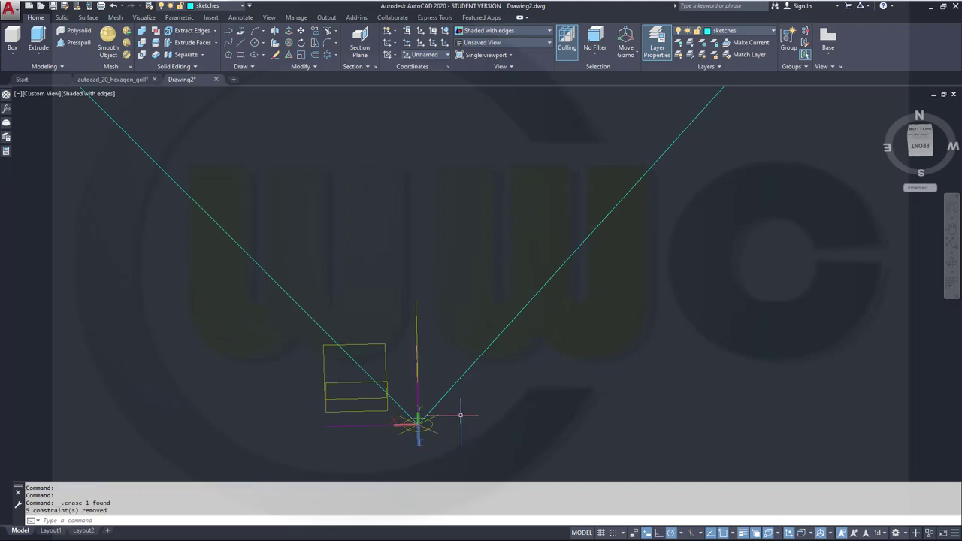
pyautogui.scroll(-2, 451, 408)
pyautogui.keyDown('shift'); pyautogui.moveTo(451, 333); pyautogui.dragTo(419, 302, button='middle'); pyautogui.keyUp('shift')
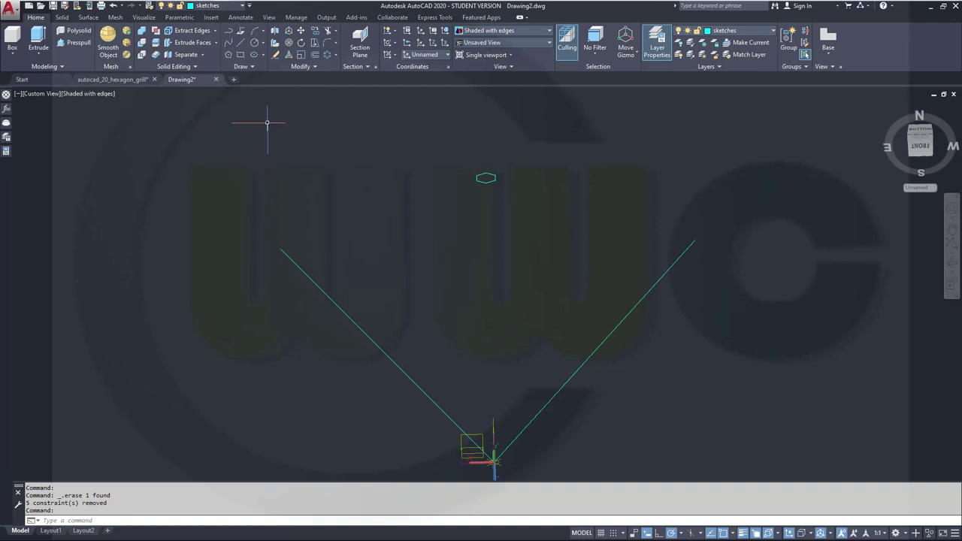
pyautogui.scroll(2, 252, 96)
pyautogui.scroll(-2, 262, 90)
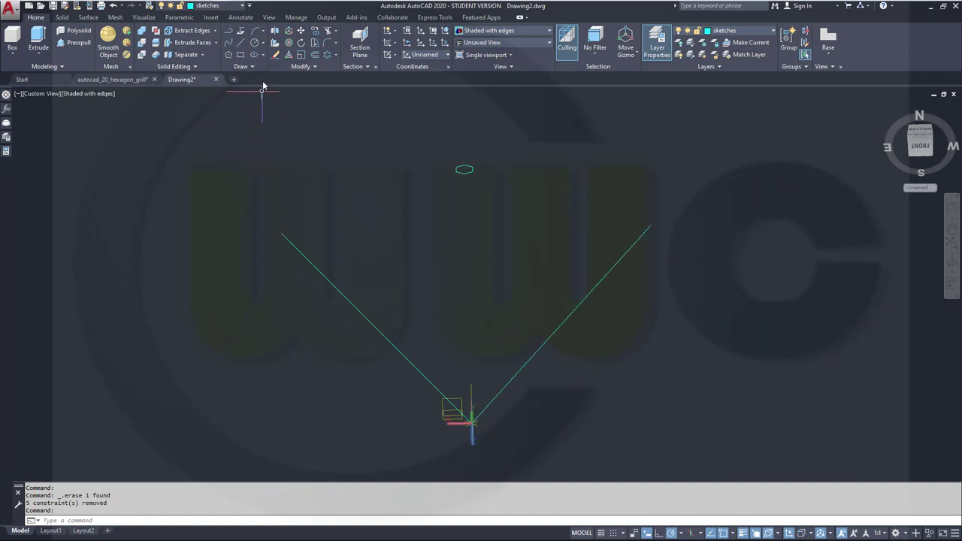
# Draw a closed 3D polyline from the raised hexagon's vertex down to the base endpoint at the origin.
pyautogui.click(242, 32)
pyautogui.scroll(2, 501, 200)
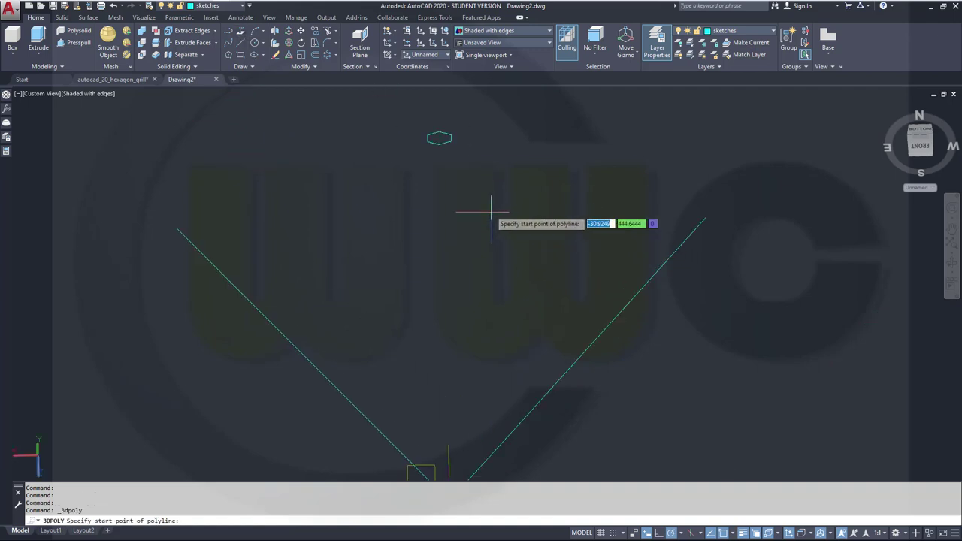
pyautogui.click(440, 140)
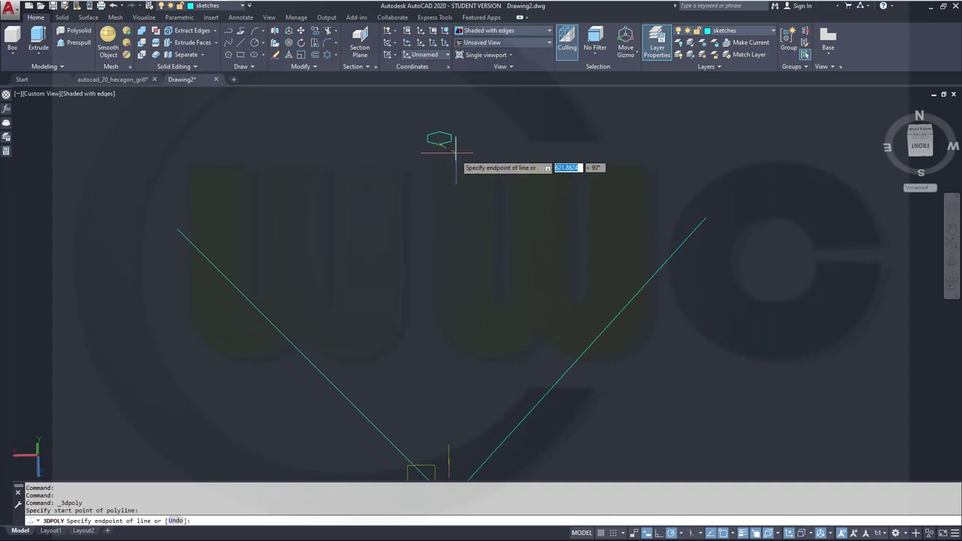
pyautogui.click(451, 140)
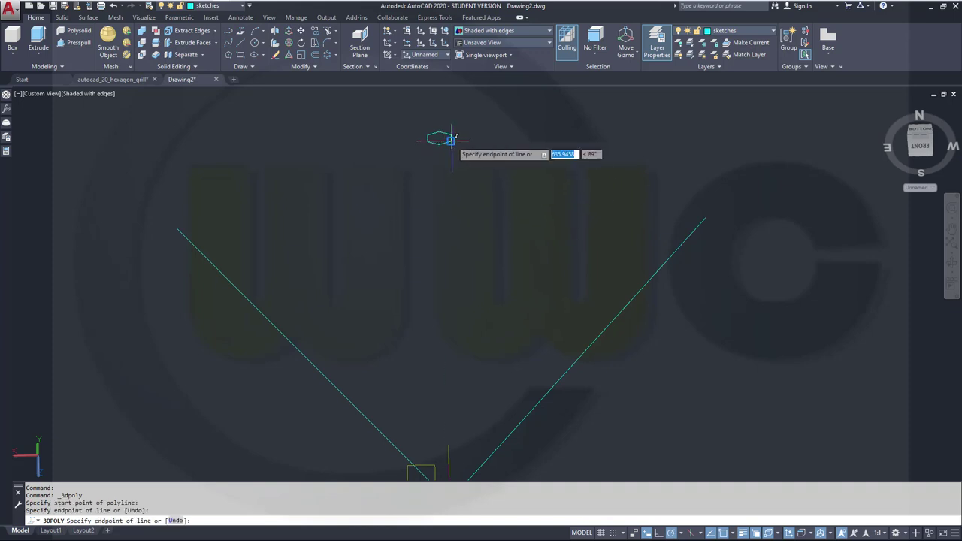
pyautogui.moveTo(481, 311); pyautogui.dragTo(444, 136, button='middle')
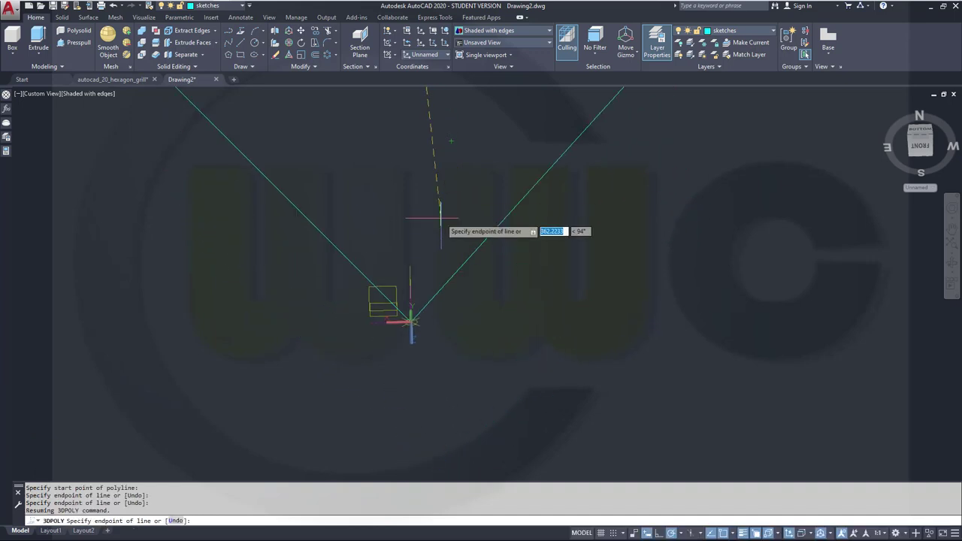
pyautogui.click(432, 293)
pyautogui.rightClick(437, 260)
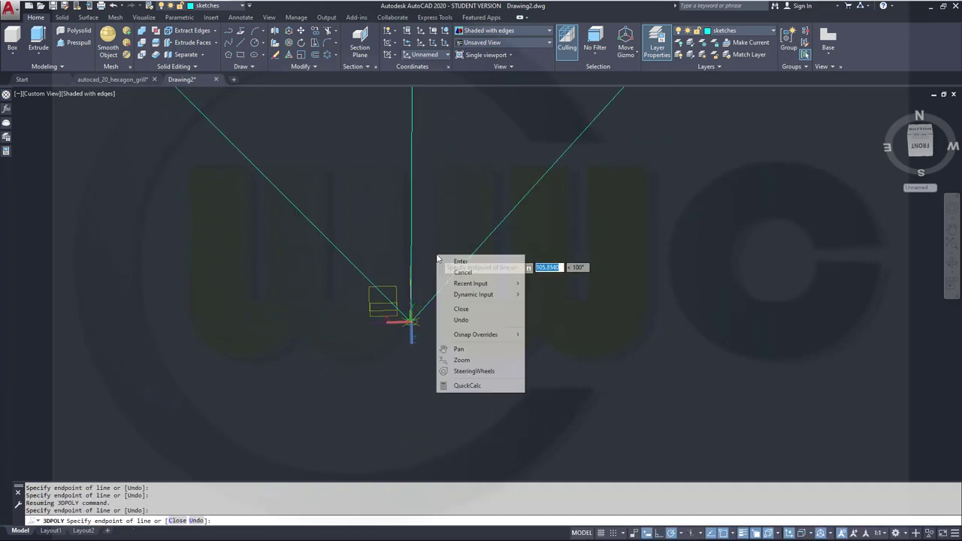
pyautogui.click(458, 311)
pyautogui.scroll(2, 464, 240)
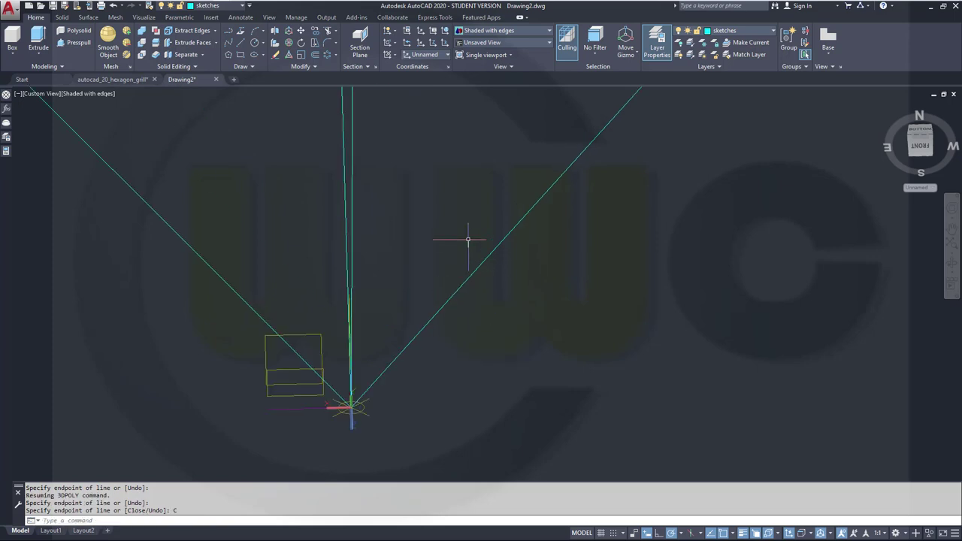
pyautogui.scroll(4, 469, 226)
pyautogui.scroll(-5, 423, 309)
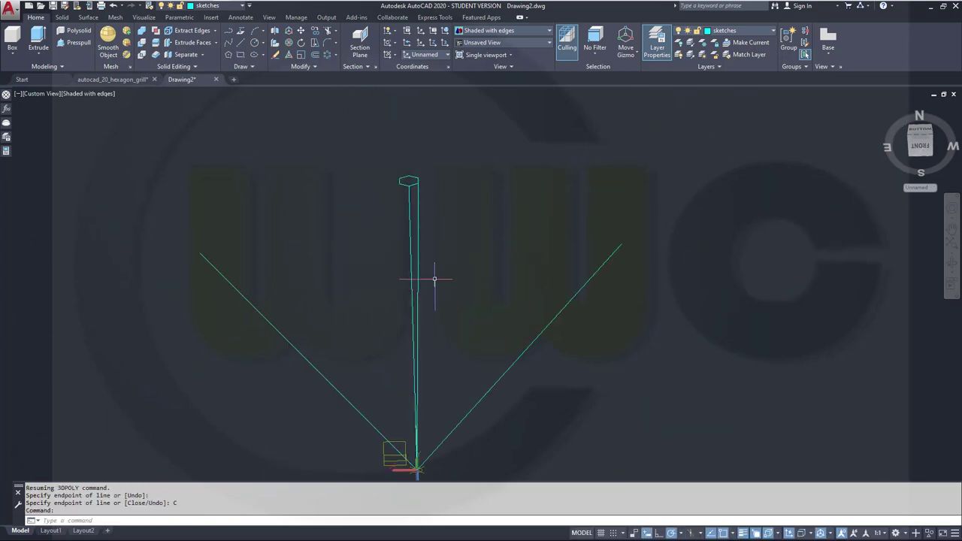
# Create a planar surface from the closed 3D polyline using the Object option.
pyautogui.click(89, 17)
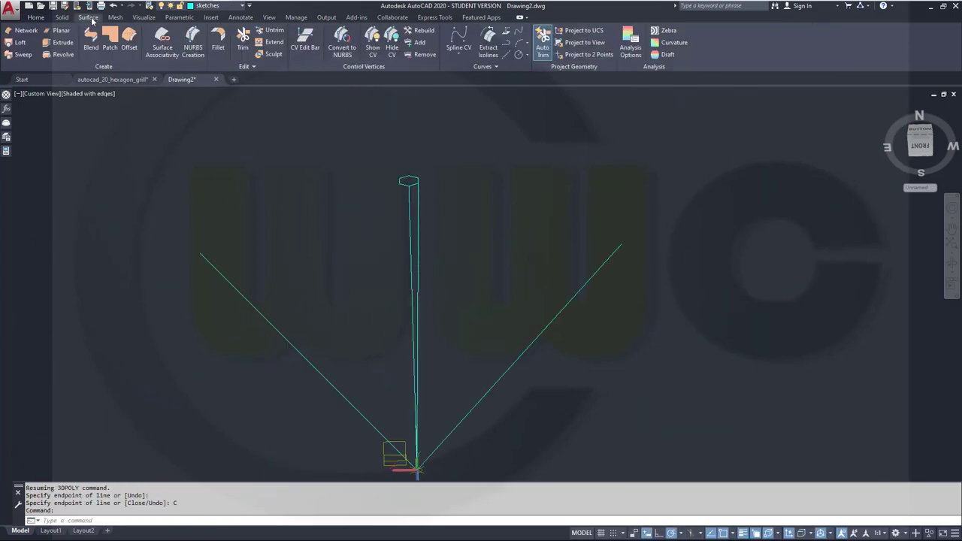
pyautogui.click(61, 31)
pyautogui.rightClick(282, 199)
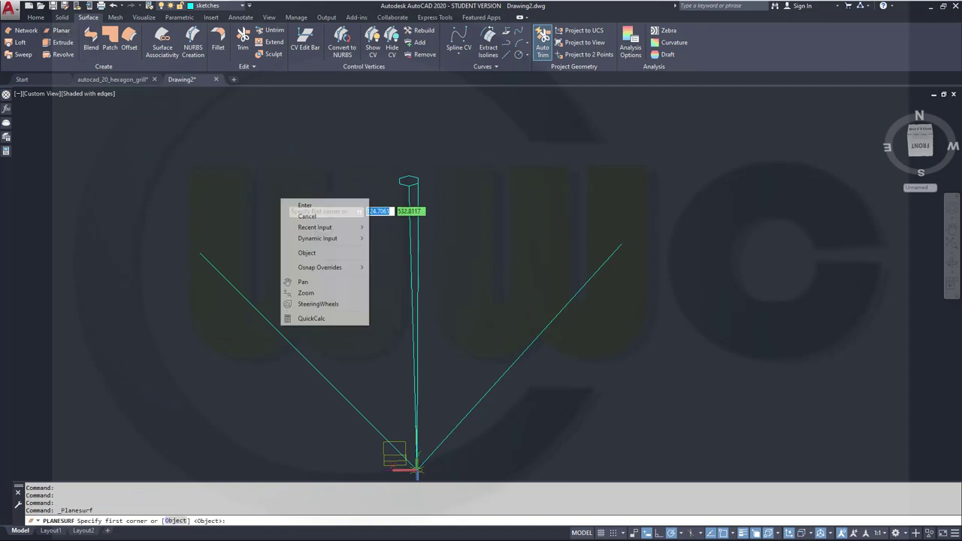
pyautogui.click(307, 253)
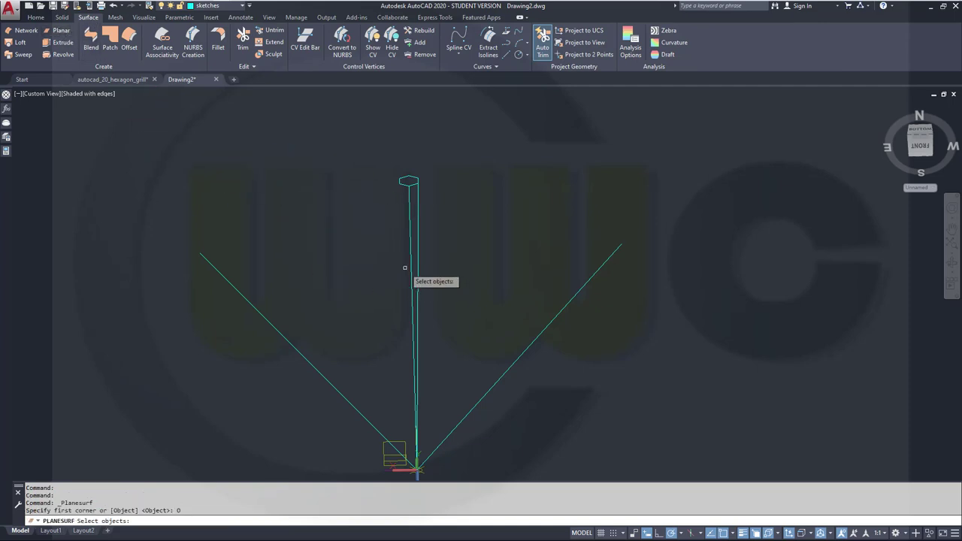
pyautogui.click(411, 268)
pyautogui.press('Return')
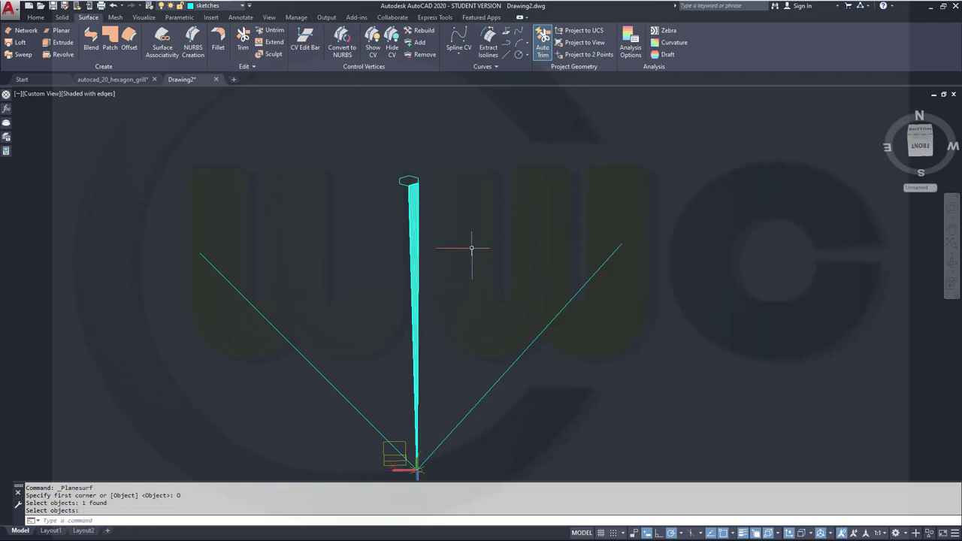
# Move the new planar surface onto layer surfaces_3 so it displays yellow.
pyautogui.click(418, 201)
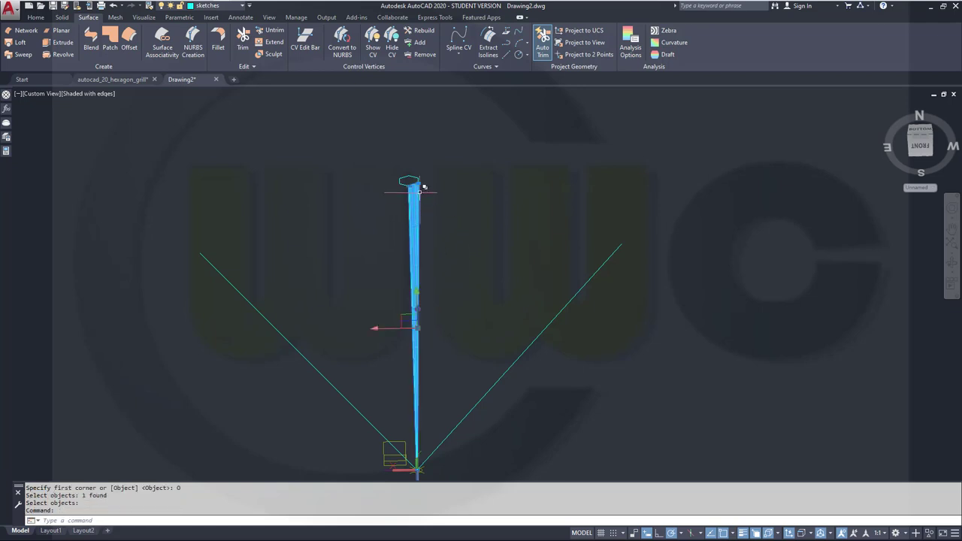
pyautogui.click(241, 6)
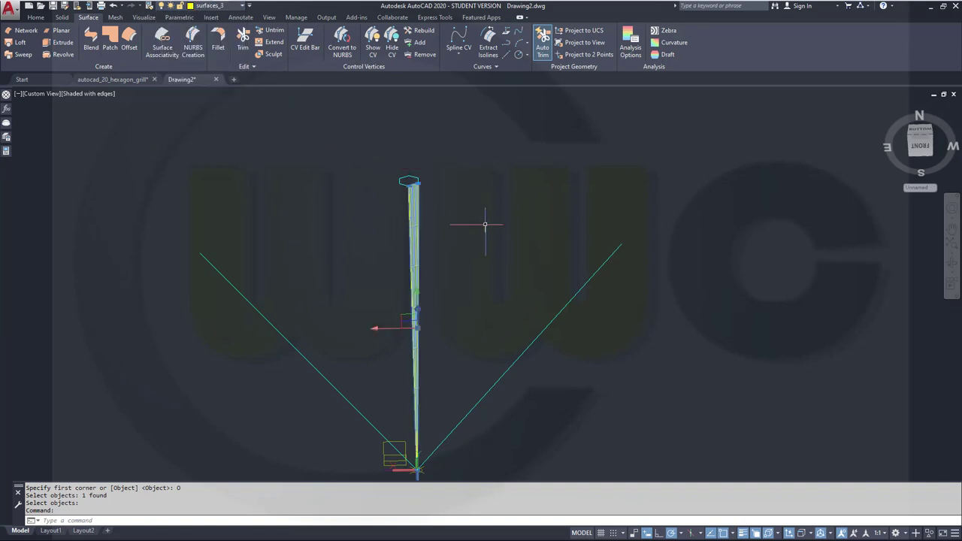
pyautogui.press('Escape')
pyautogui.keyDown('shift'); pyautogui.moveTo(445, 270); pyautogui.dragTo(410, 280, button='middle'); pyautogui.keyUp('shift')
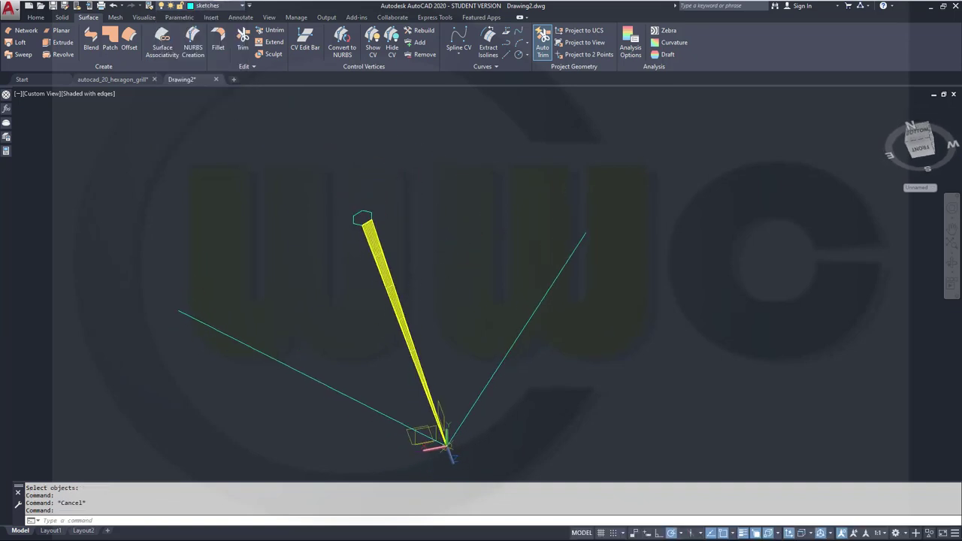
pyautogui.scroll(3, 361, 361)
pyautogui.scroll(-3, 365, 365)
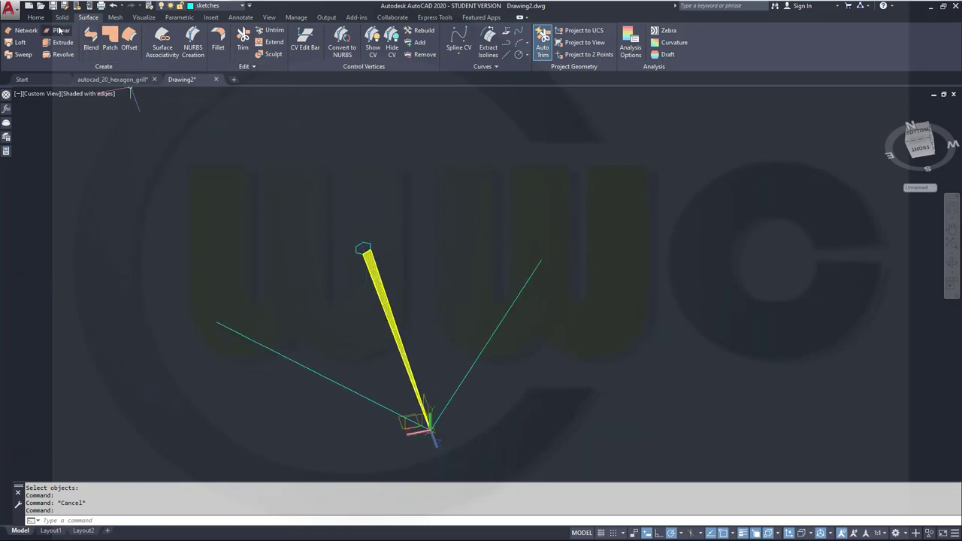
# Polar-array the planar surface into 6 non-associative items over 360° about centre 0,0.
pyautogui.click(36, 17)
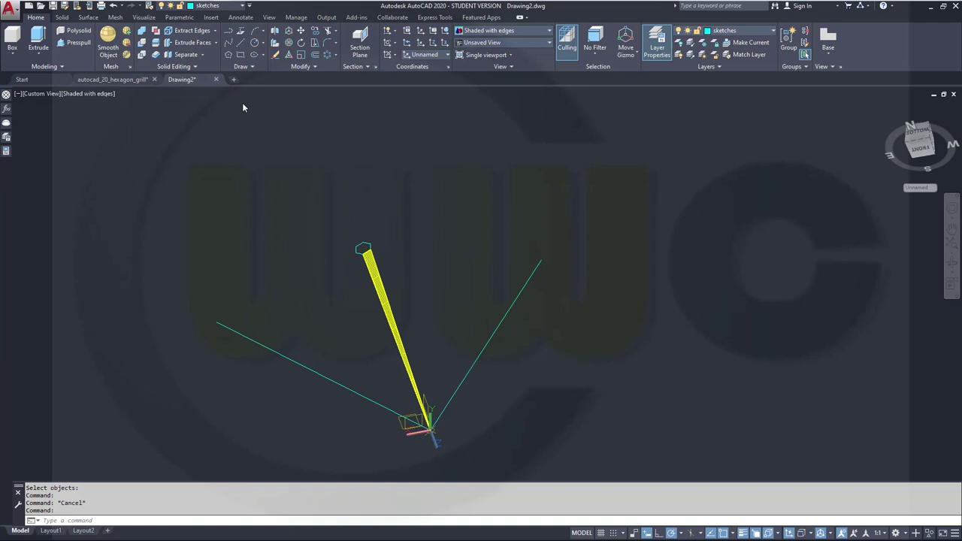
pyautogui.click(327, 57)
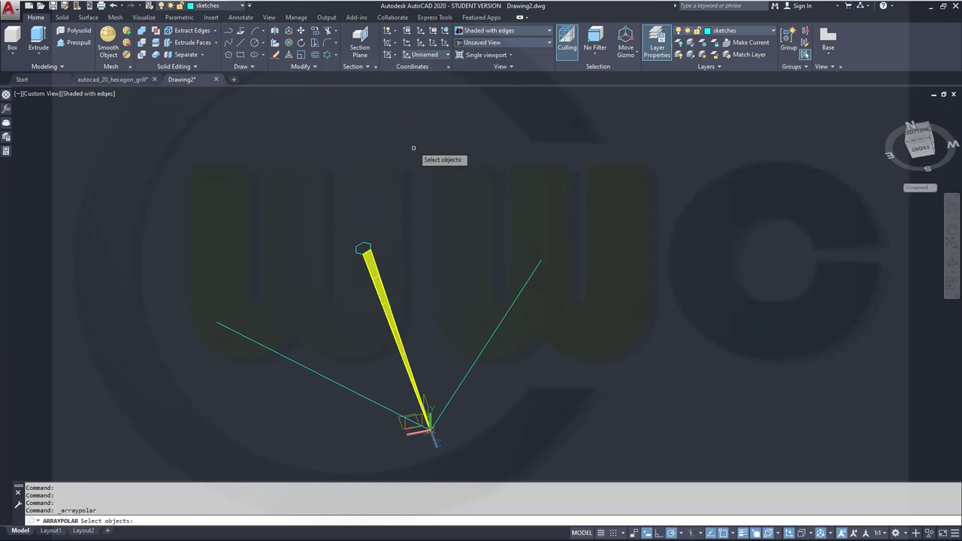
pyautogui.click(382, 286)
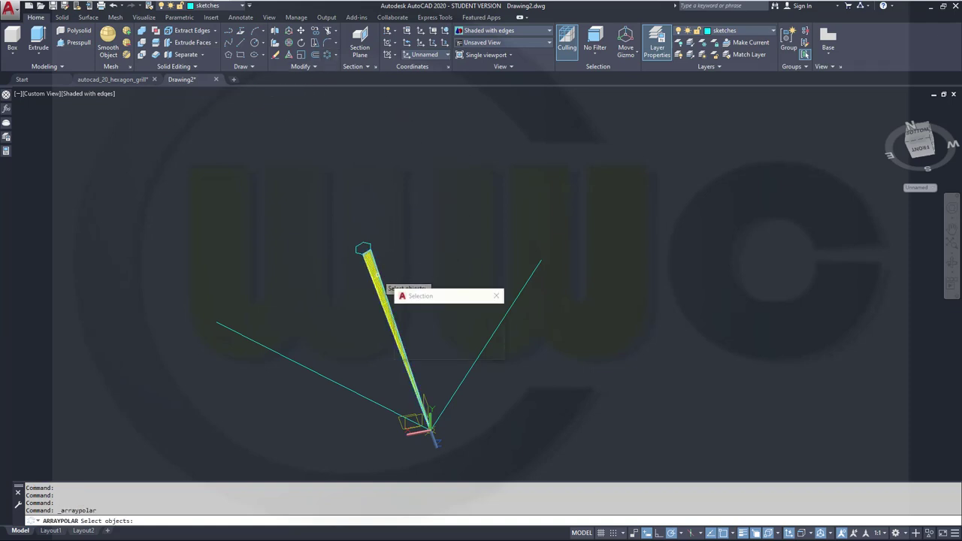
pyautogui.click(431, 324)
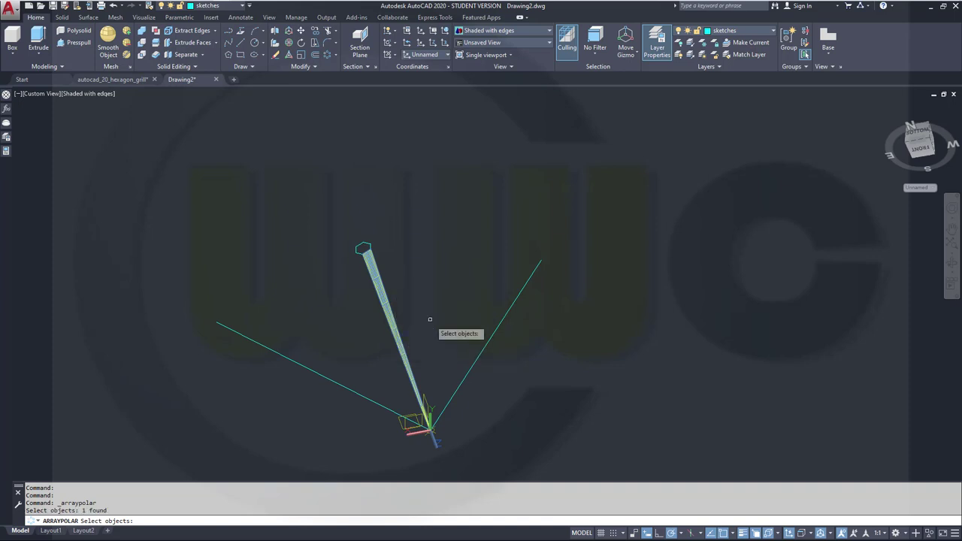
pyautogui.press('Return')
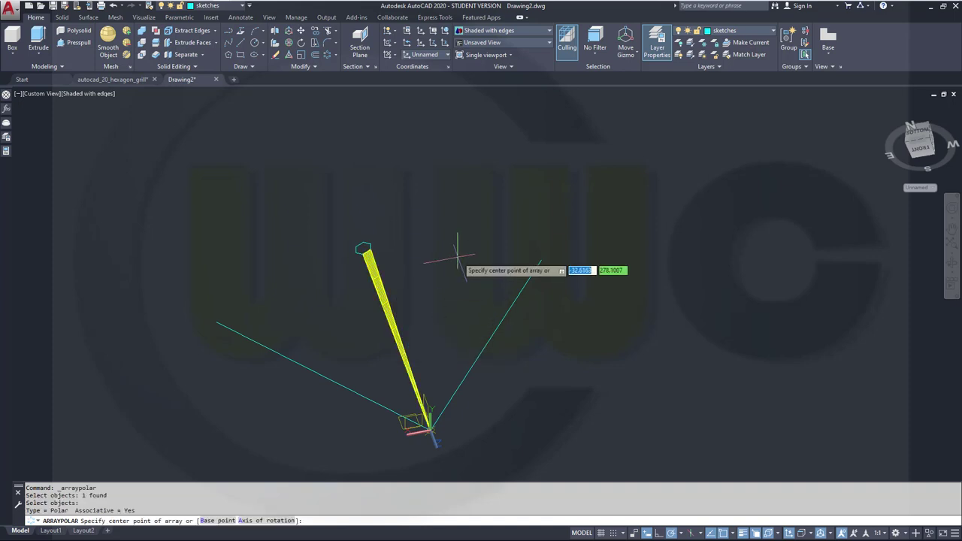
pyautogui.write('0,0')
pyautogui.press('Return')
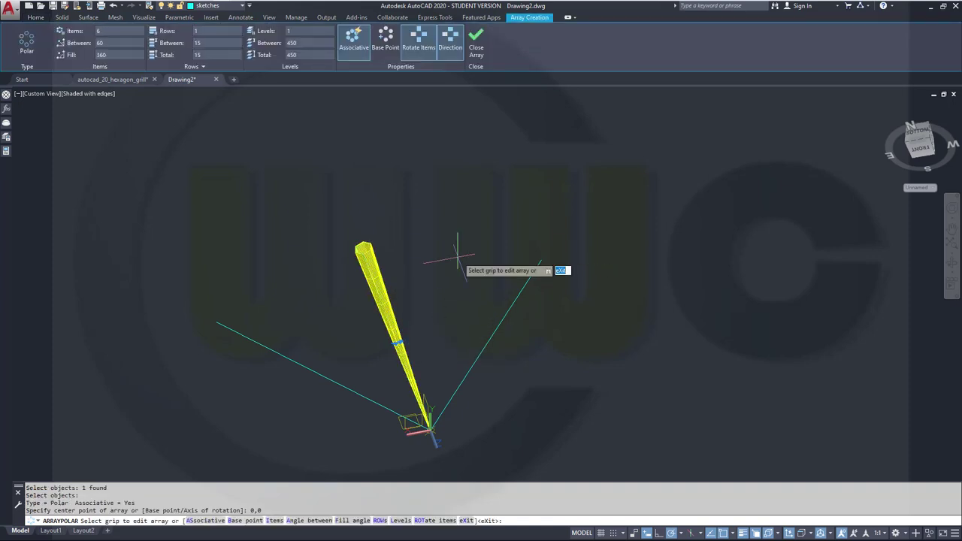
pyautogui.click(353, 41)
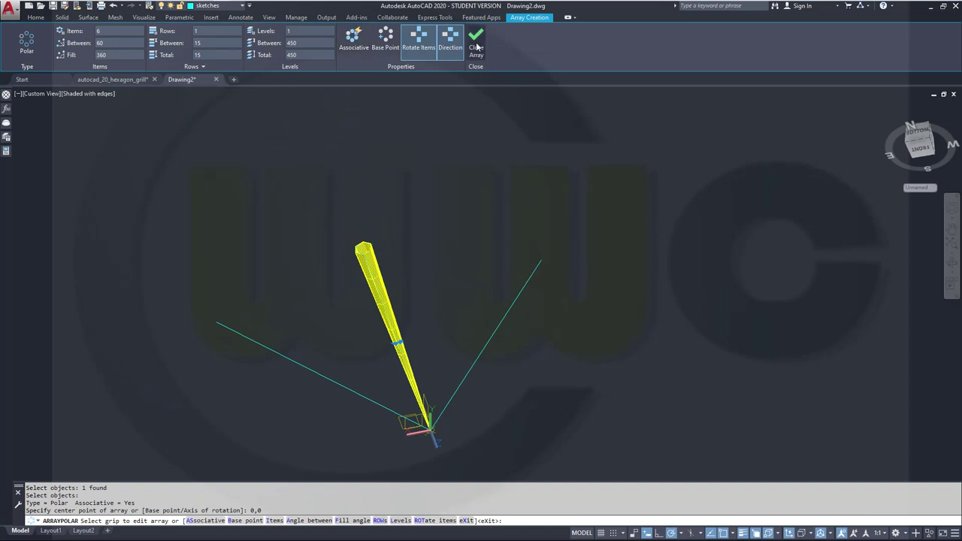
pyautogui.click(477, 49)
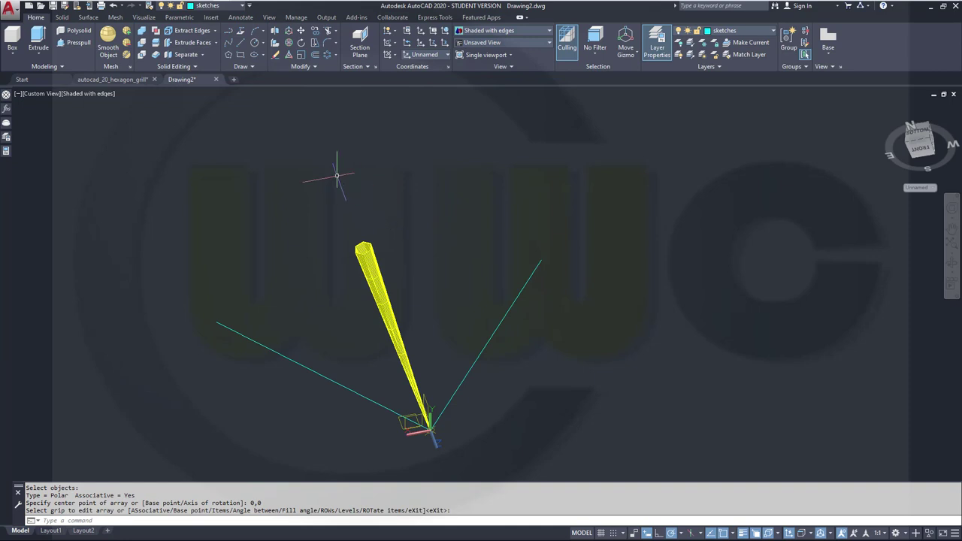
pyautogui.click(86, 18)
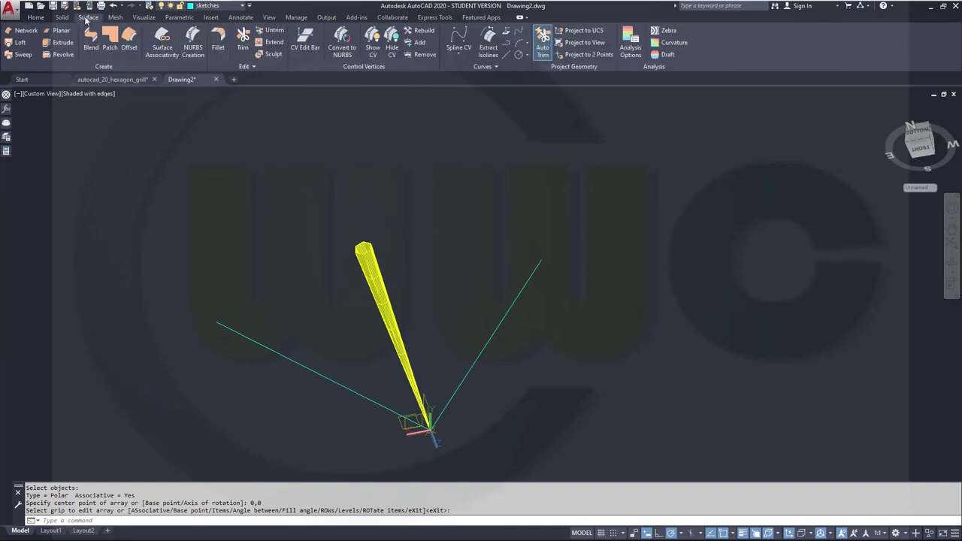
pyautogui.click(271, 31)
pyautogui.scroll(2, 425, 286)
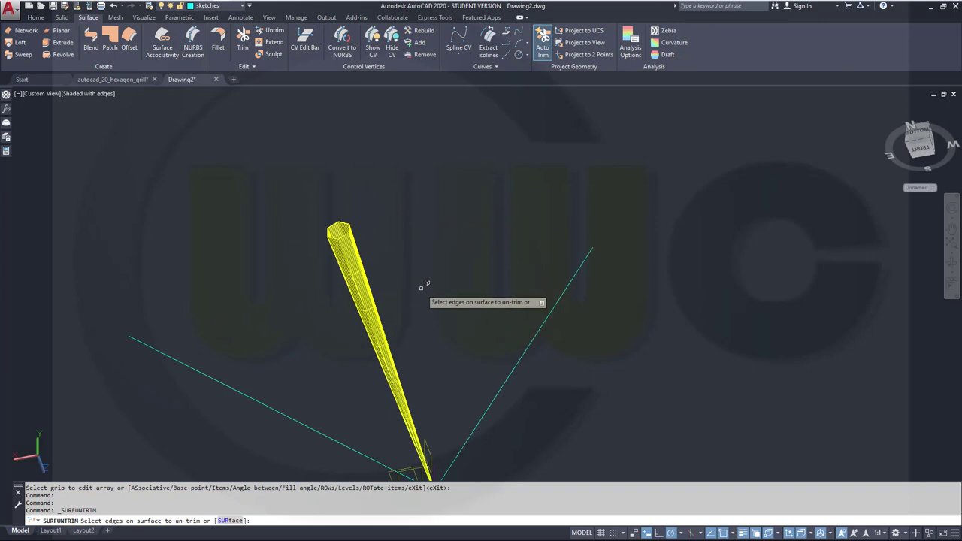
pyautogui.click(411, 350)
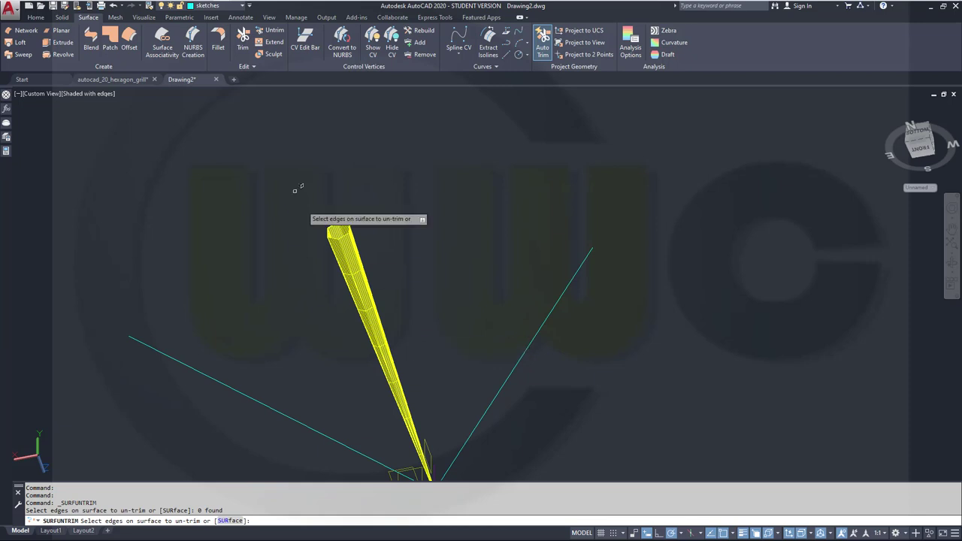
pyautogui.press('Escape')
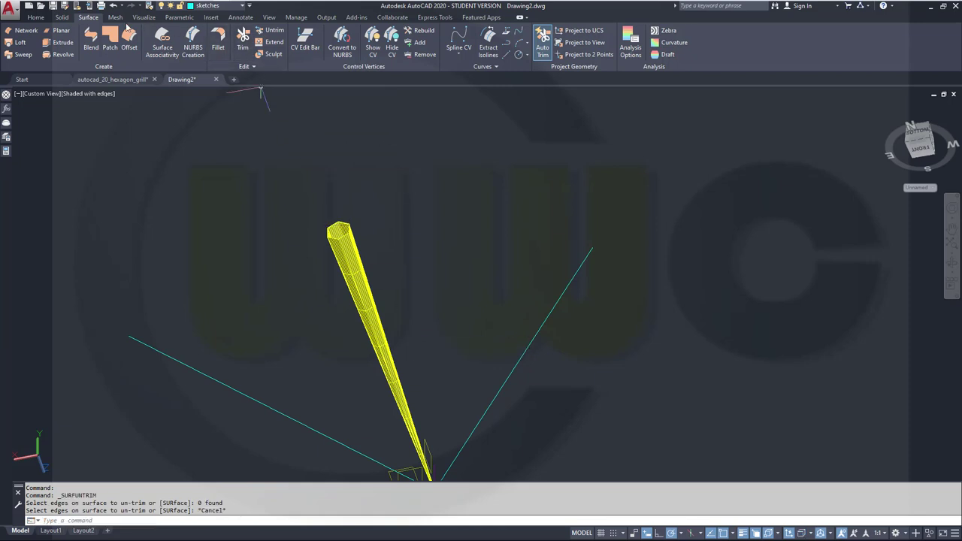
# Union the six arrayed bar pieces and the 3D polyline into one cyan hexagonal shaft.
pyautogui.click(61, 18)
pyautogui.click(192, 42)
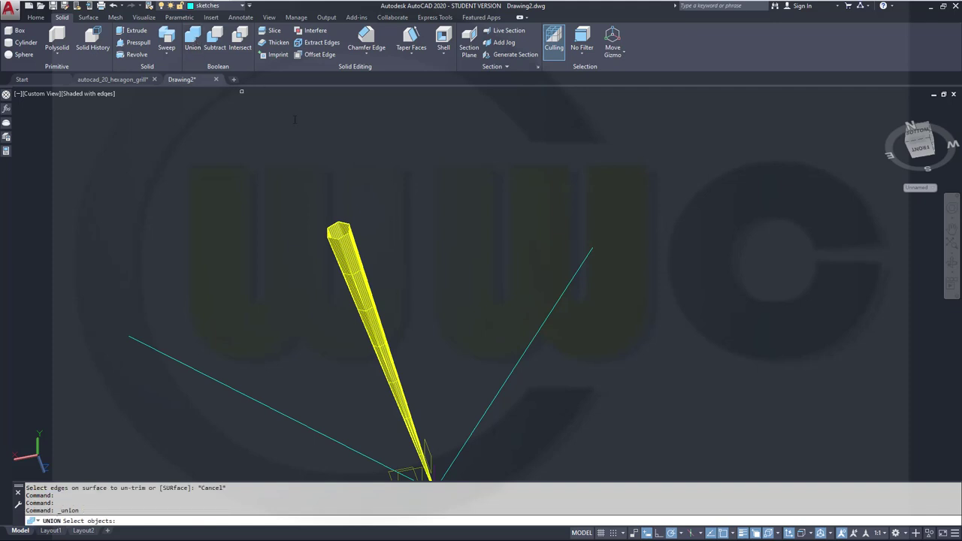
pyautogui.click(422, 351)
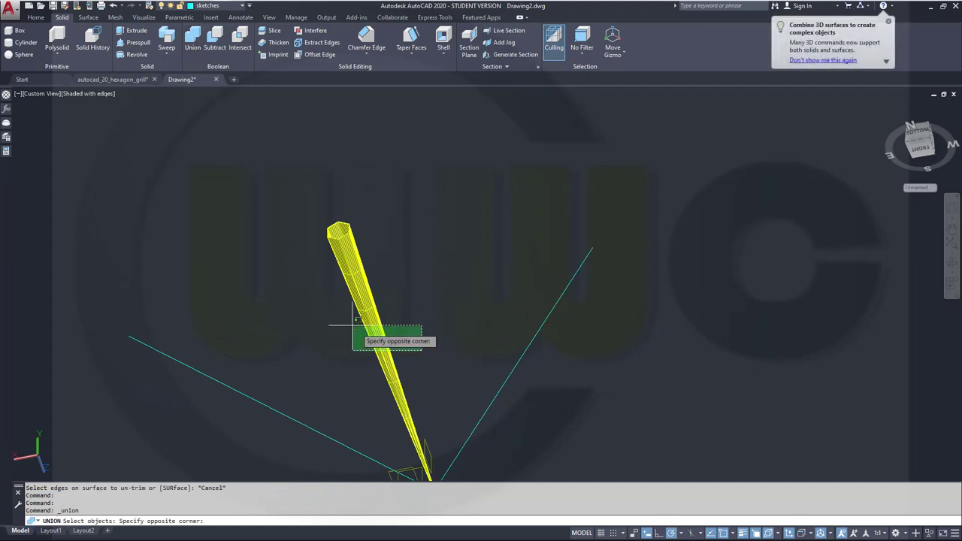
pyautogui.click(329, 307)
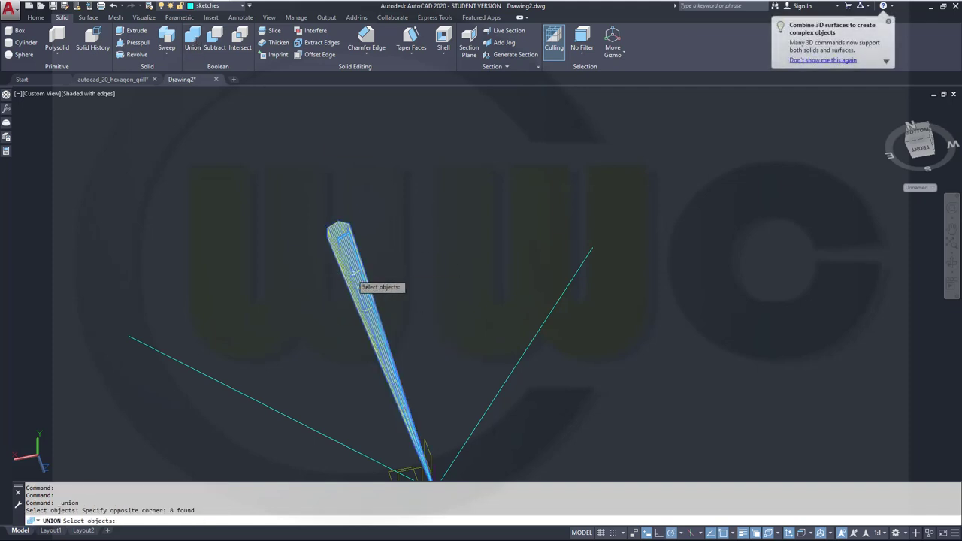
pyautogui.scroll(1, 382, 279)
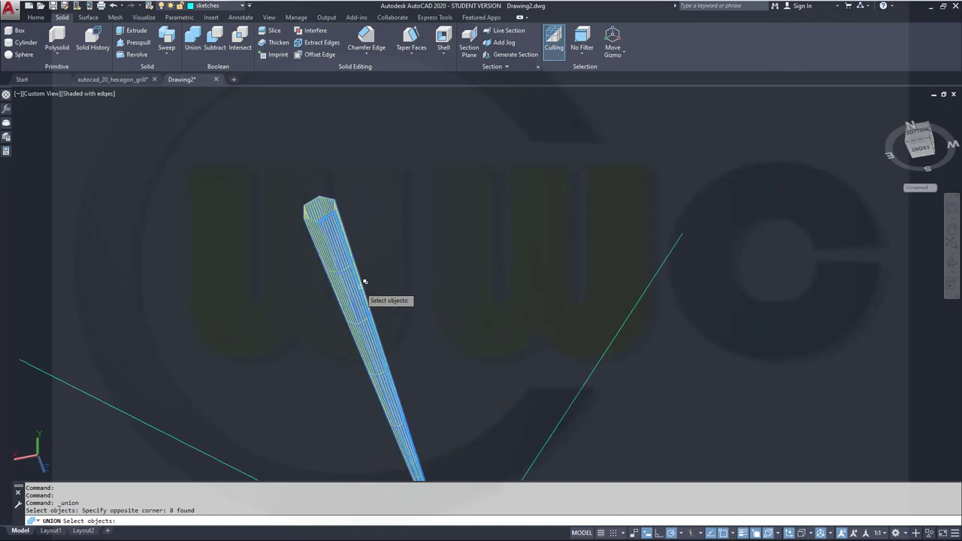
pyautogui.click(364, 282)
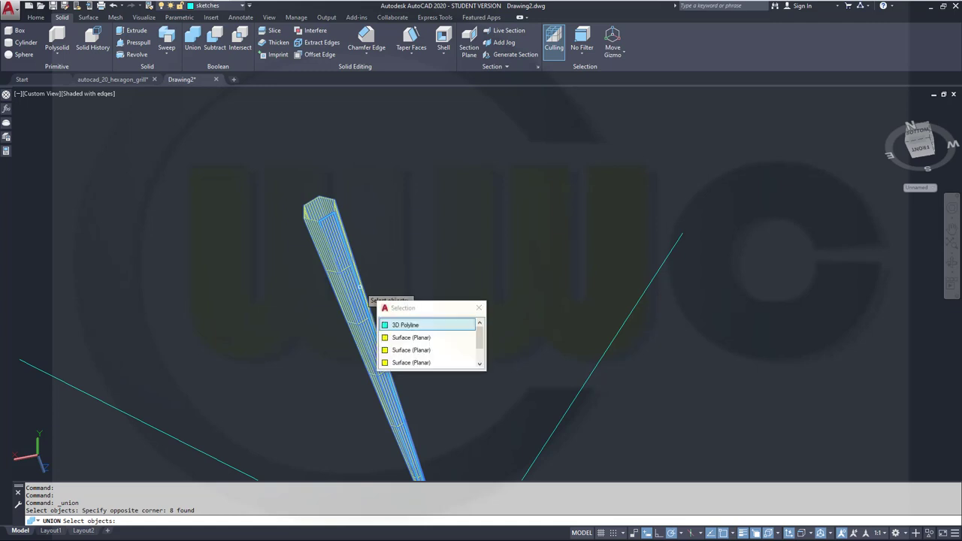
pyautogui.click(411, 325)
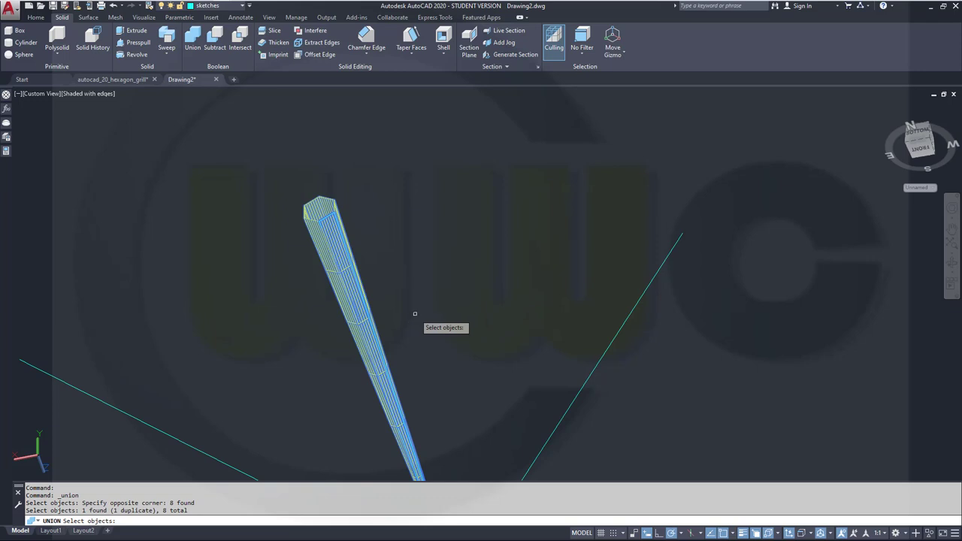
pyautogui.press('Return')
pyautogui.keyDown('shift'); pyautogui.moveTo(416, 315); pyautogui.dragTo(379, 302, button='middle'); pyautogui.keyUp('shift')
pyautogui.scroll(2, 394, 310)
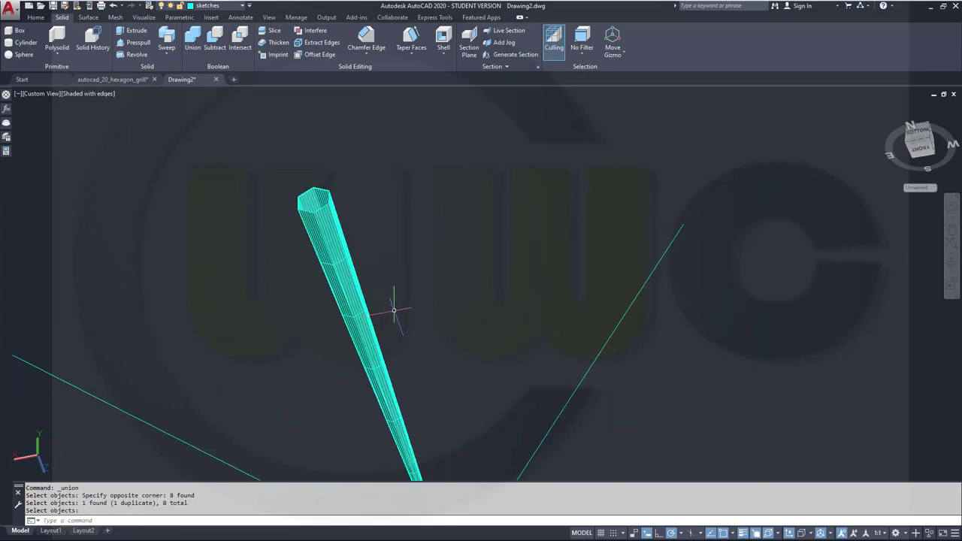
pyautogui.scroll(-3, 316, 299)
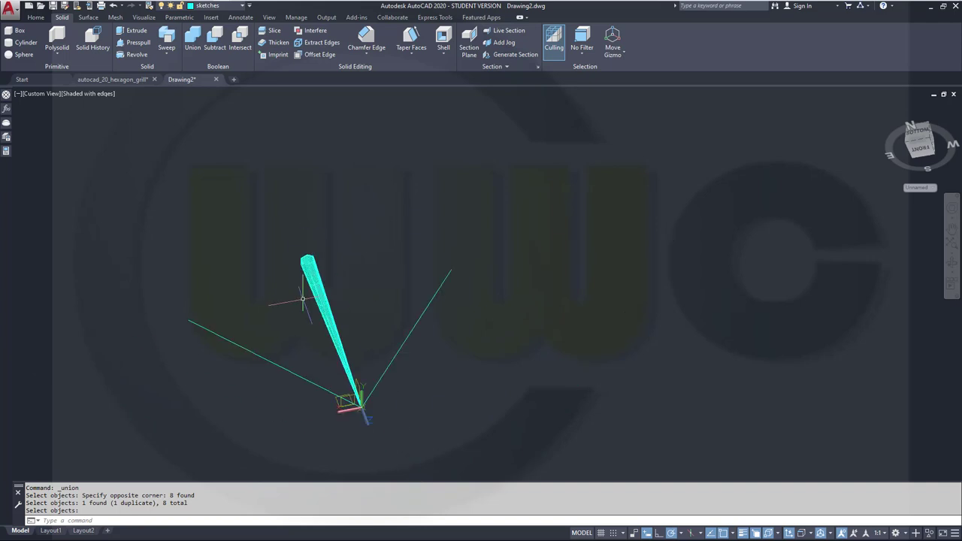
pyautogui.scroll(3, 275, 301)
pyautogui.scroll(-2, 301, 271)
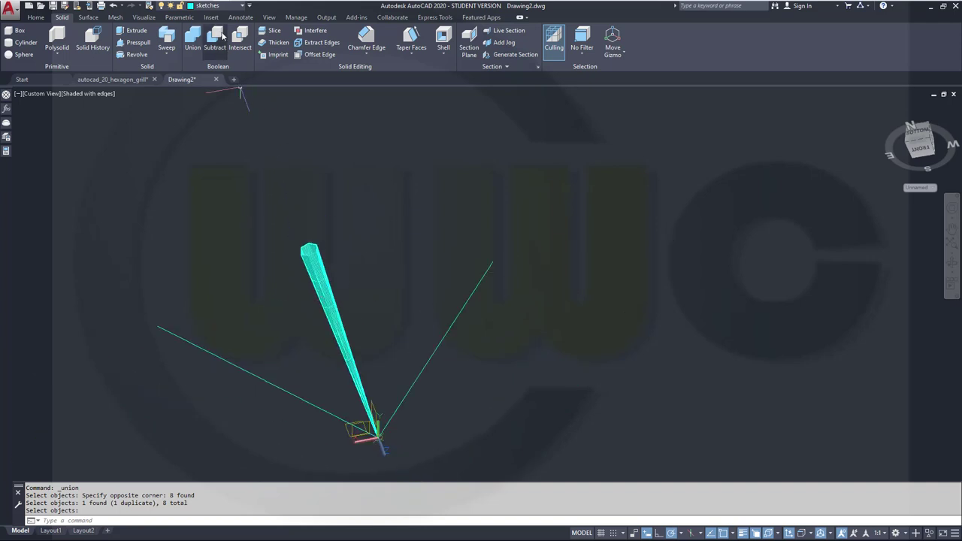
# Turn on the surfaces layer to show the green curved surface above the cyan shaft.
pyautogui.click(243, 7)
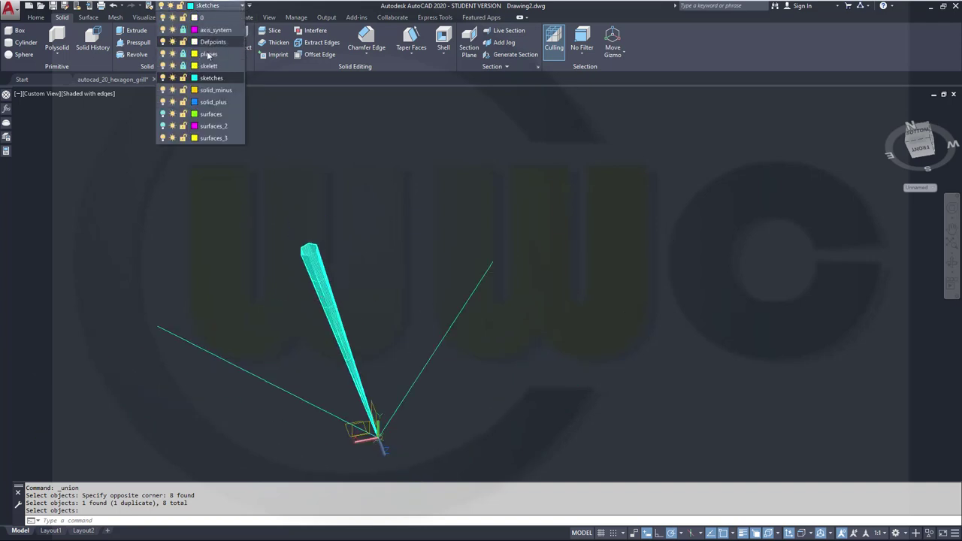
pyautogui.click(163, 114)
pyautogui.scroll(3, 273, 161)
pyautogui.scroll(-3, 310, 216)
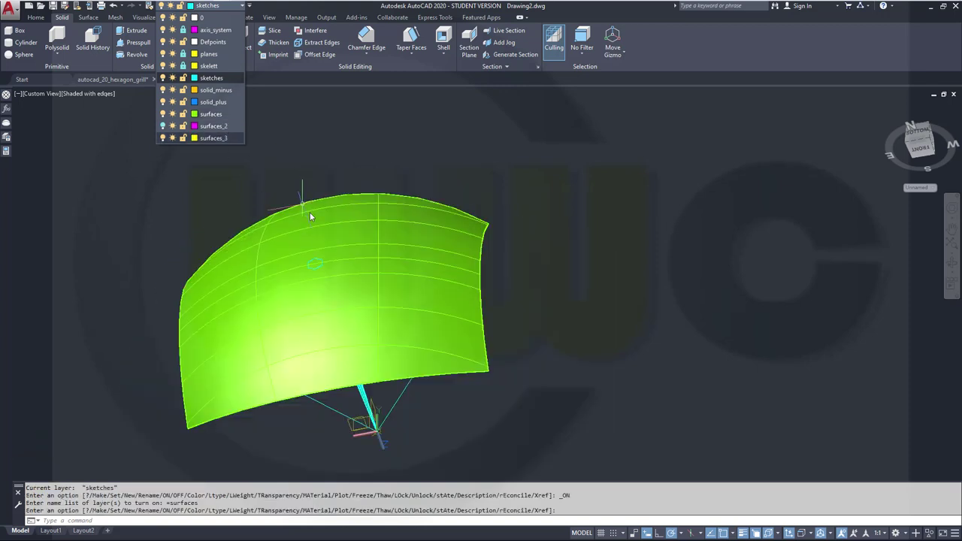
pyautogui.click(330, 274)
pyautogui.keyDown('shift'); pyautogui.moveTo(314, 264); pyautogui.dragTo(301, 226, button='middle'); pyautogui.keyUp('shift')
pyautogui.press('Return')
pyautogui.scroll(2, 299, 246)
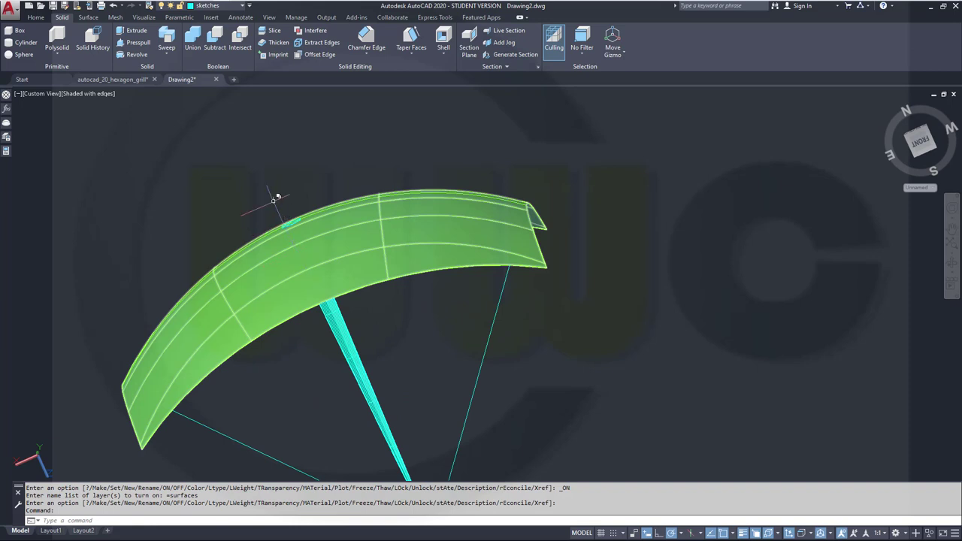
pyautogui.press('Escape')
pyautogui.scroll(-1, 278, 75)
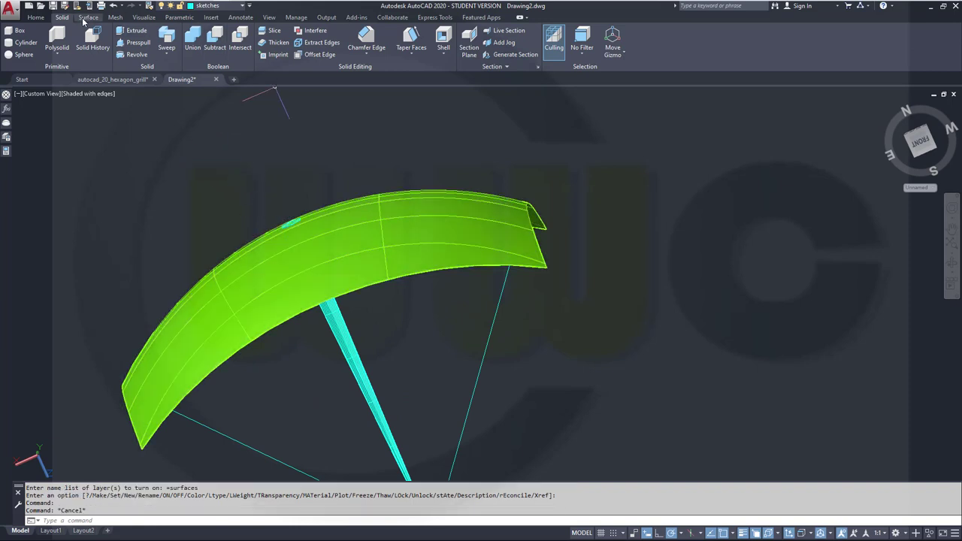
# Trim the green surface with the bar strip, keeping only the hexagonal patch atop the bar.
pyautogui.click(242, 42)
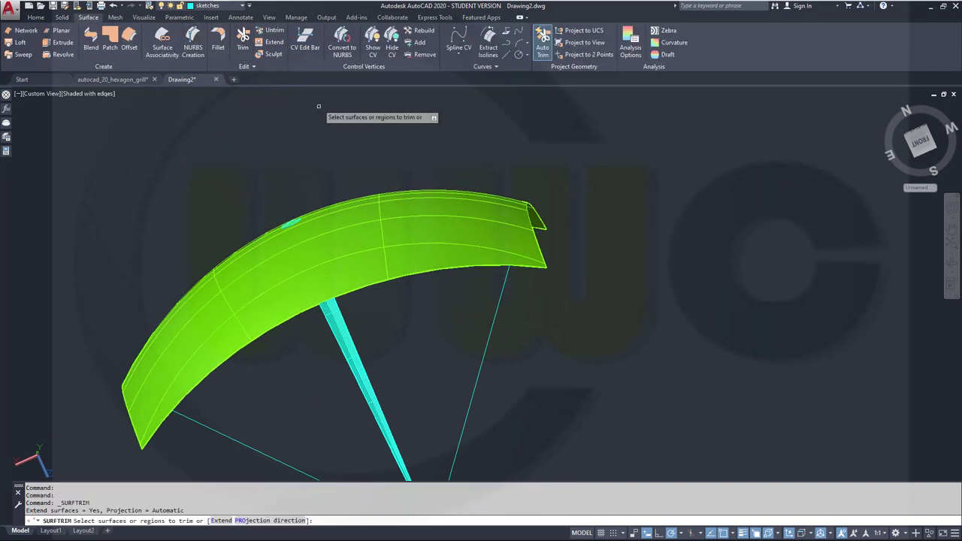
pyautogui.click(342, 257)
pyautogui.rightClick(583, 297)
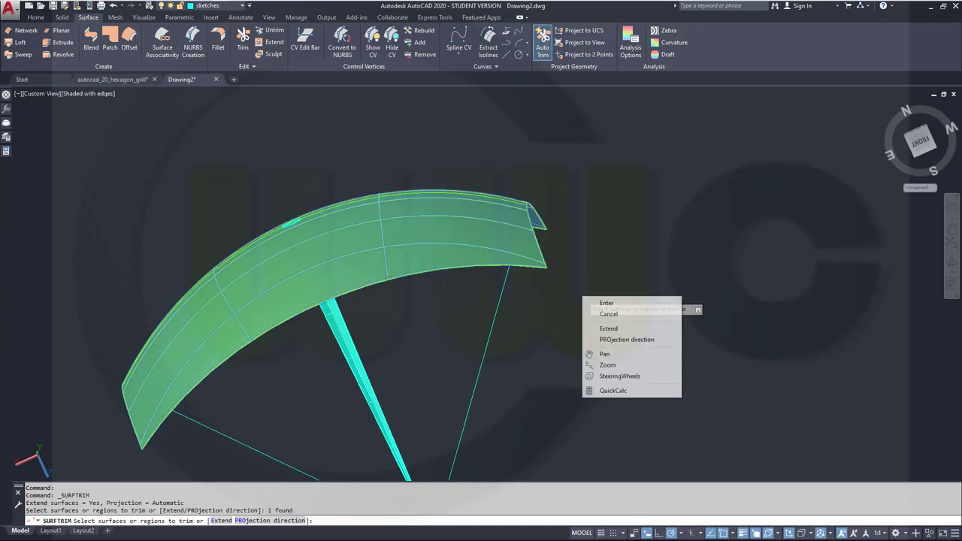
pyautogui.click(601, 304)
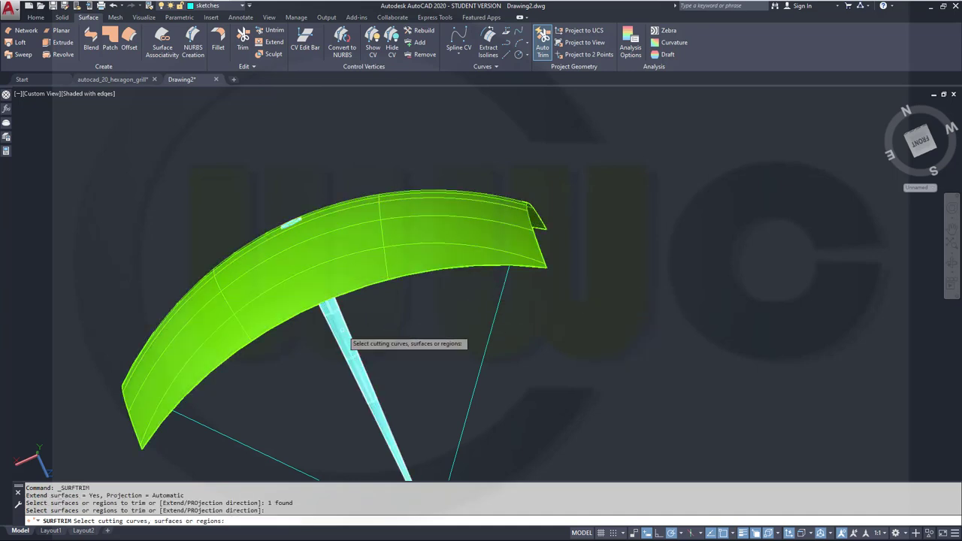
pyautogui.click(342, 330)
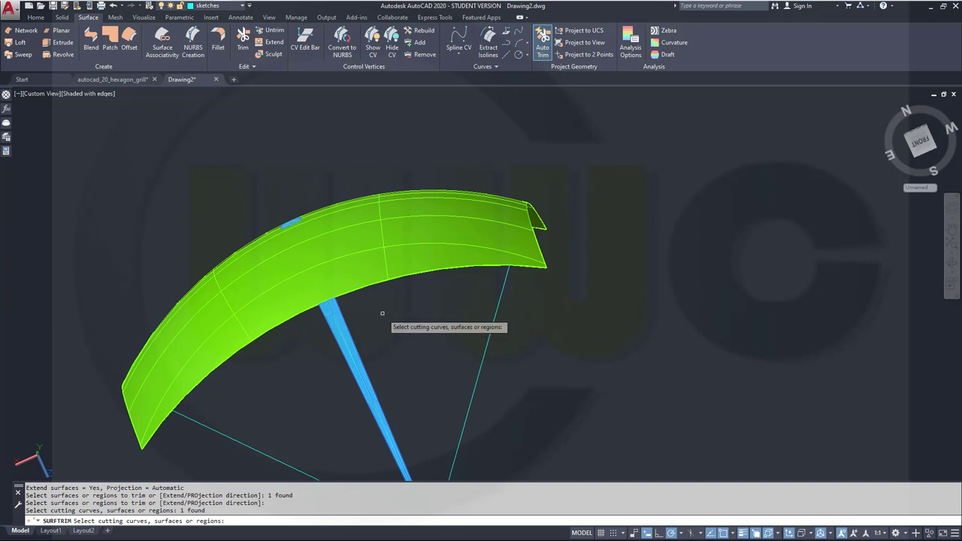
pyautogui.press('Return')
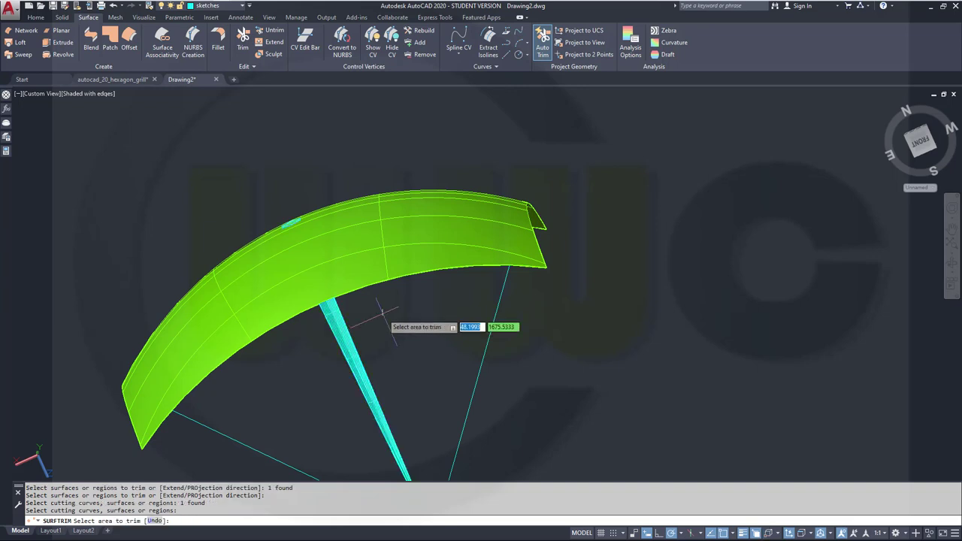
pyautogui.click(349, 248)
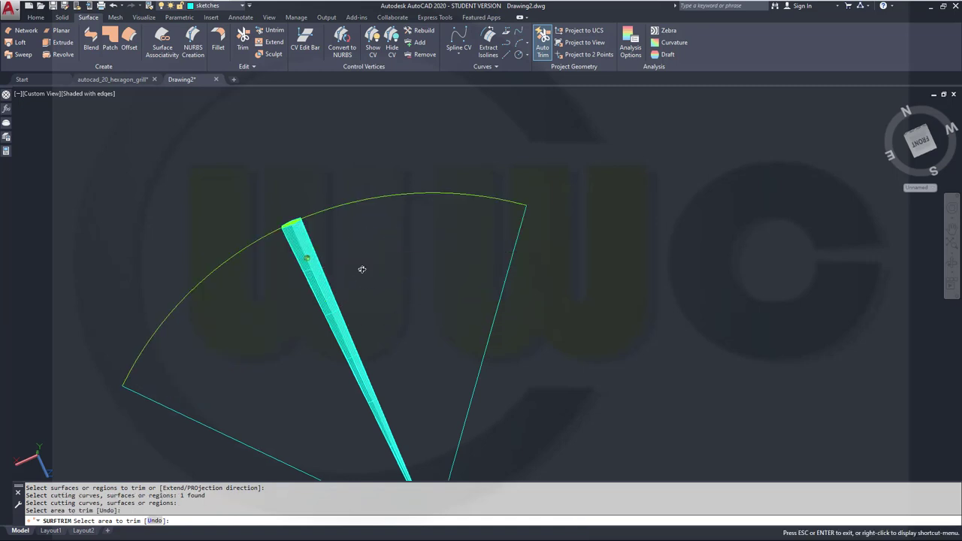
pyautogui.keyDown('shift'); pyautogui.moveTo(363, 270); pyautogui.dragTo(408, 290, button='middle'); pyautogui.keyUp('shift')
pyautogui.press('Escape')
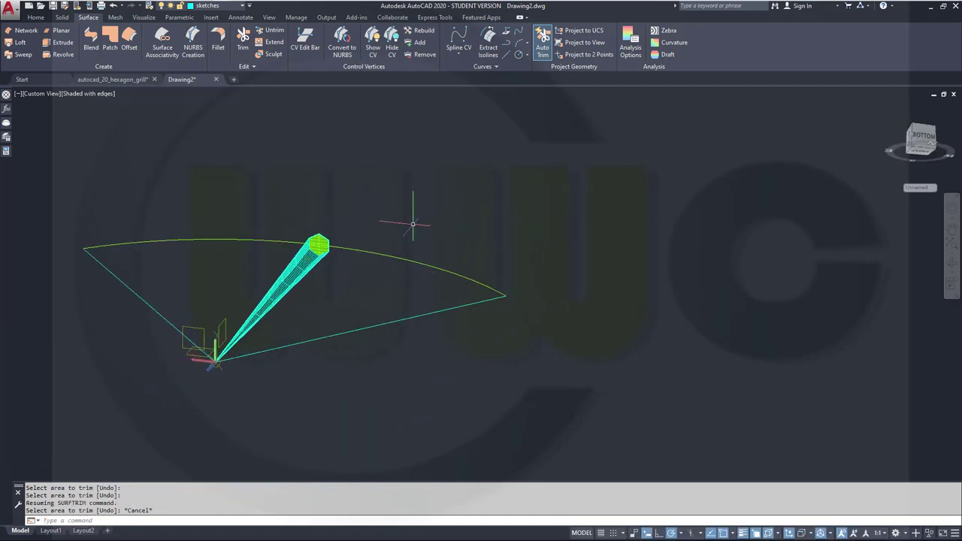
# Move the arc curve onto the sketches layer.
pyautogui.click(370, 252)
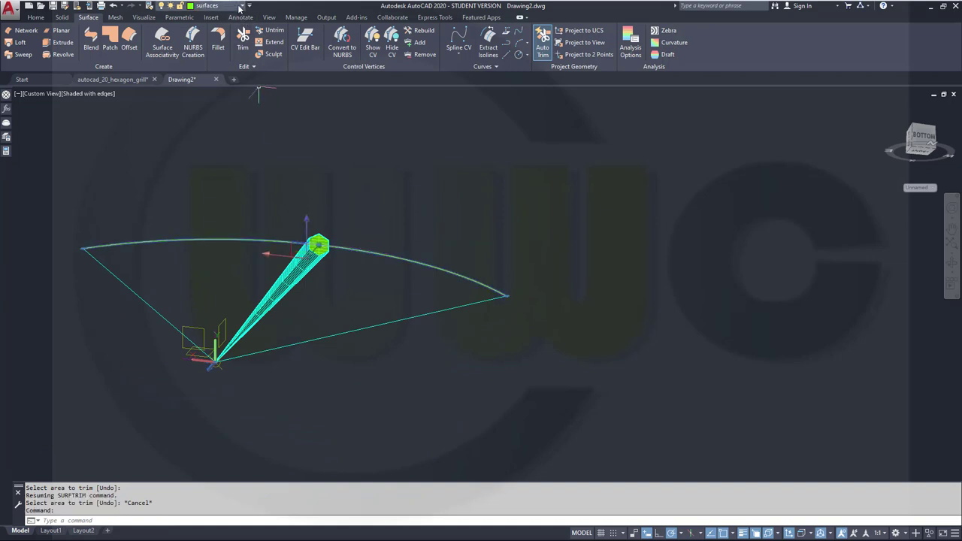
pyautogui.click(239, 7)
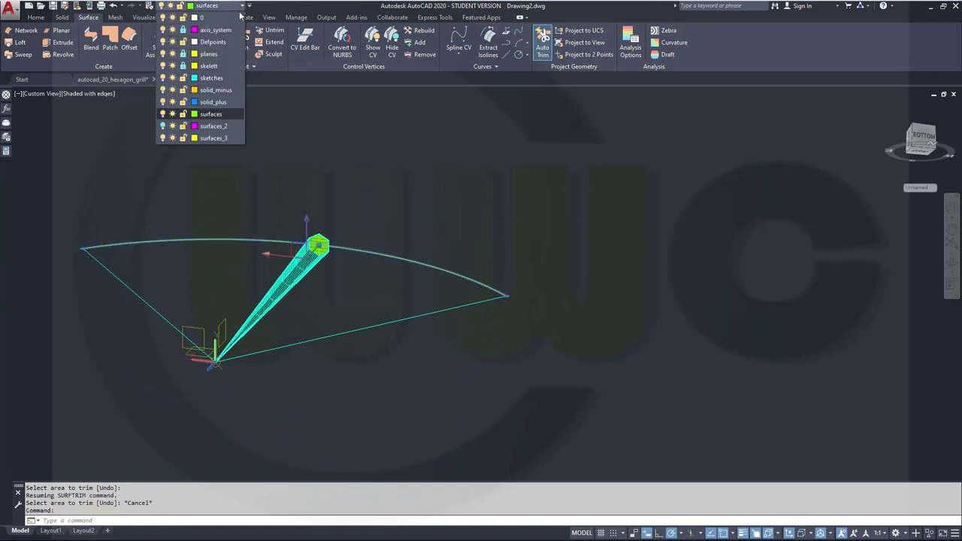
pyautogui.click(231, 78)
pyautogui.press('Escape')
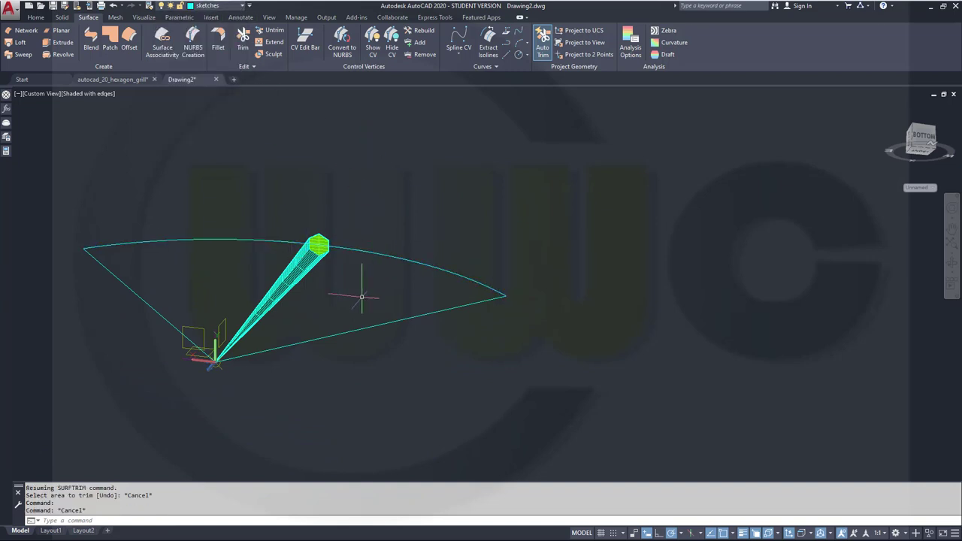
# Move the bar column surface onto layer 0.
pyautogui.moveTo(378, 309)
pyautogui.mouseDown(button='middle')
pyautogui.moveTo(368, 299)
pyautogui.moveTo(391, 297)
pyautogui.moveTo(389, 275)
pyautogui.moveTo(443, 264)
pyautogui.moveTo(382, 264)
pyautogui.moveTo(448, 347)
pyautogui.mouseUp(button='middle')
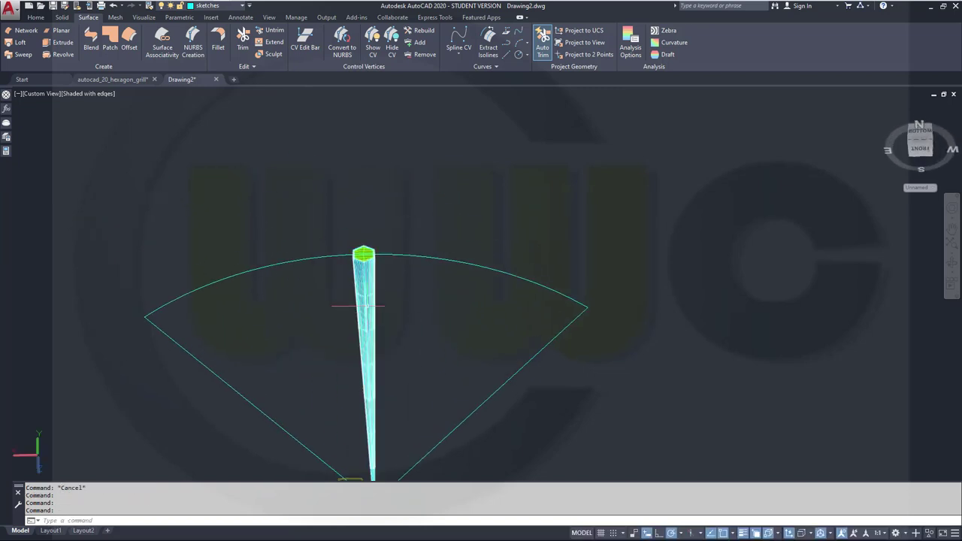
pyautogui.click(369, 310)
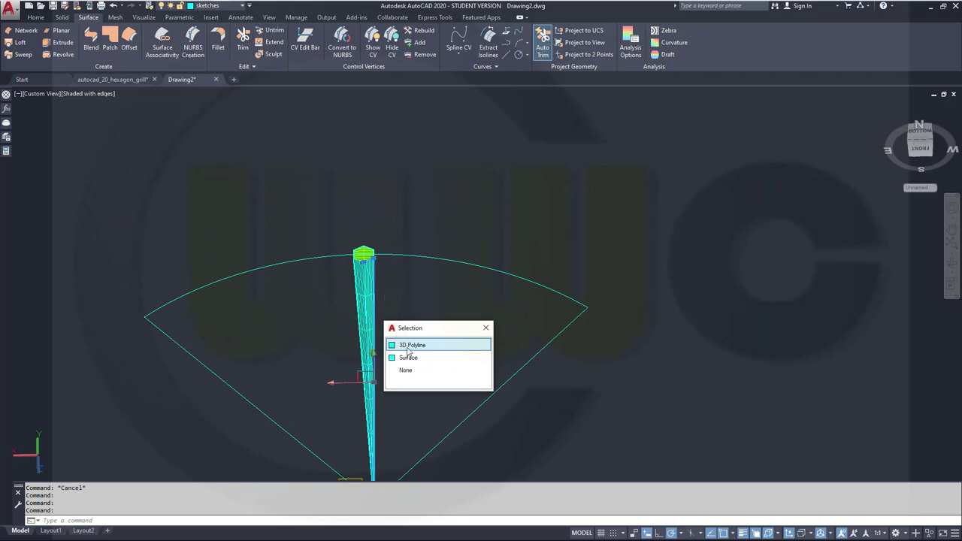
pyautogui.click(411, 357)
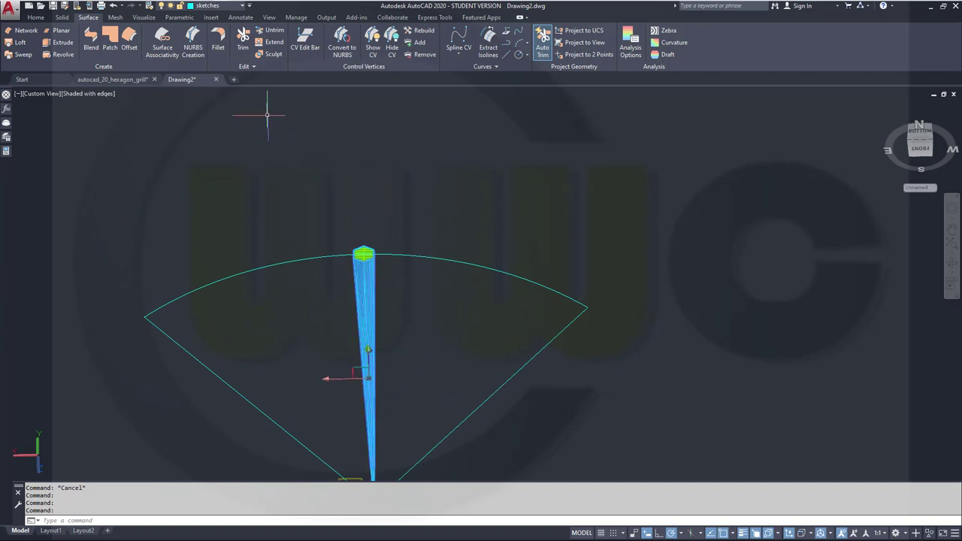
pyautogui.click(242, 6)
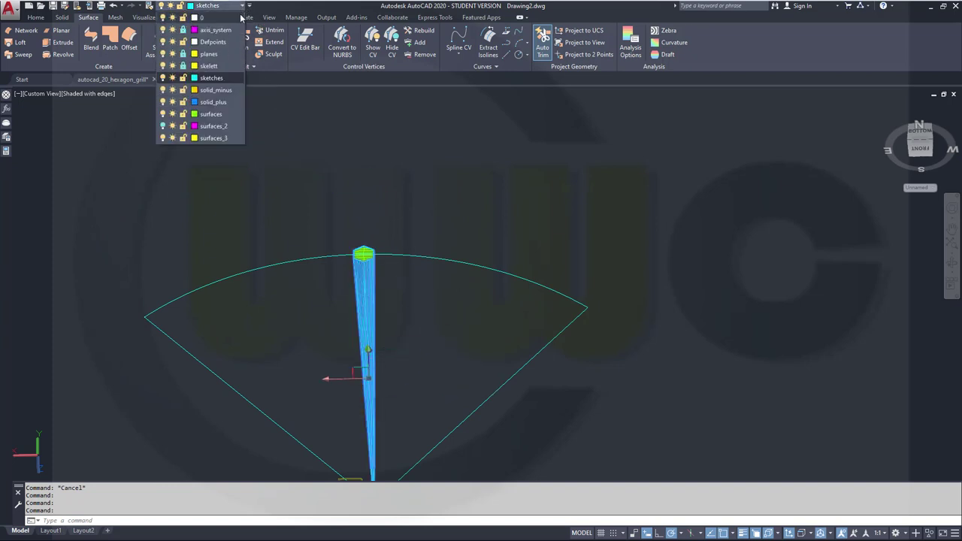
pyautogui.click(241, 16)
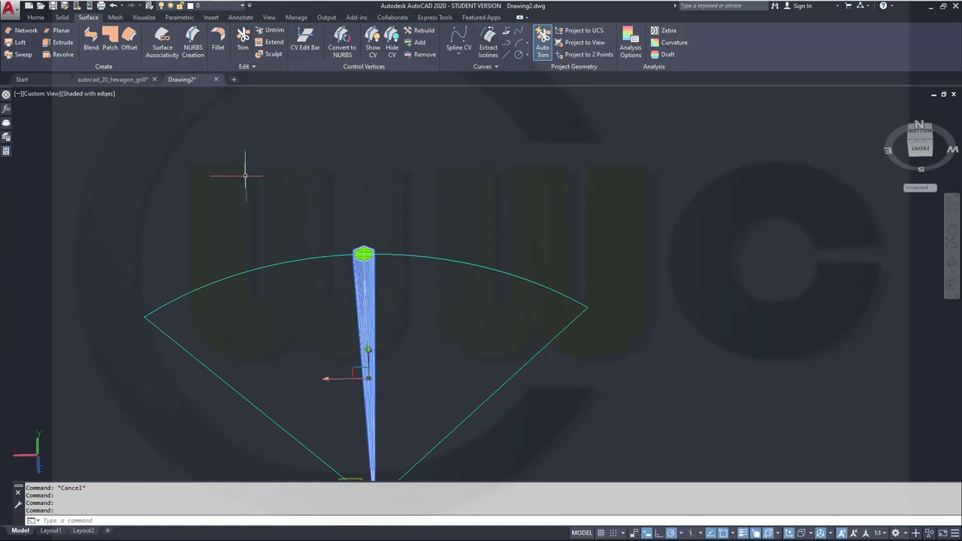
pyautogui.press('Escape')
# Turn off layer 0 to hide the shaft and make solid_plus the current layer.
pyautogui.click(242, 6)
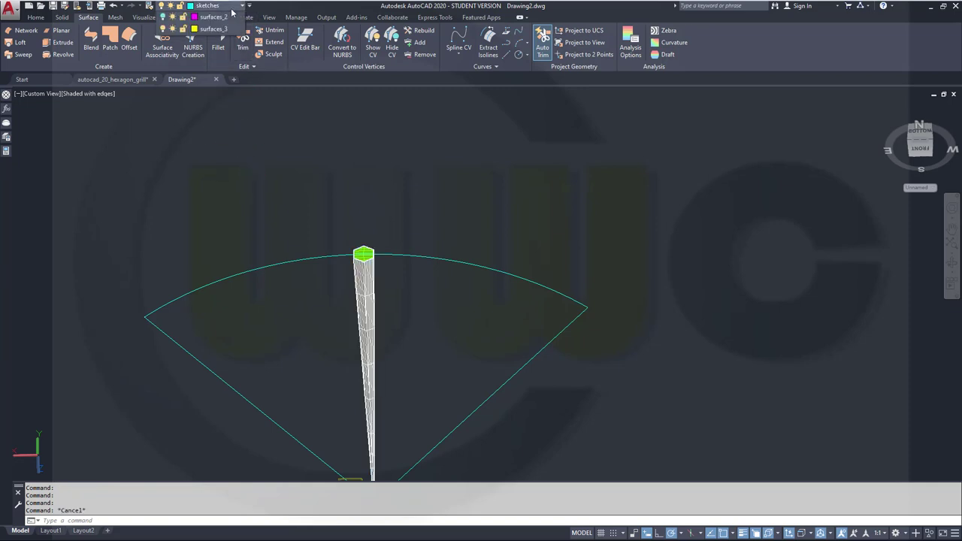
pyautogui.click(163, 65)
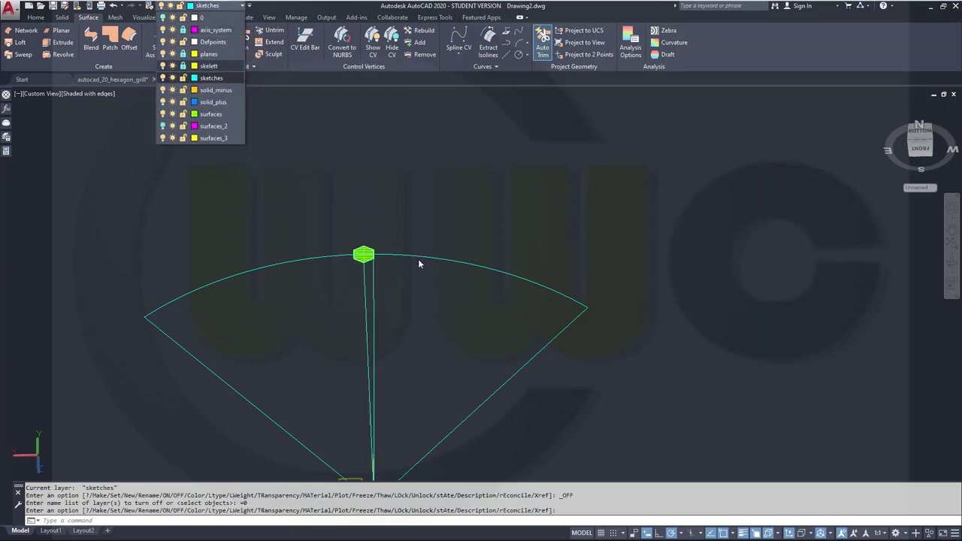
pyautogui.scroll(5, 393, 294)
pyautogui.keyDown('shift'); pyautogui.moveTo(451, 301); pyautogui.dragTo(474, 308, button='middle'); pyautogui.keyUp('shift')
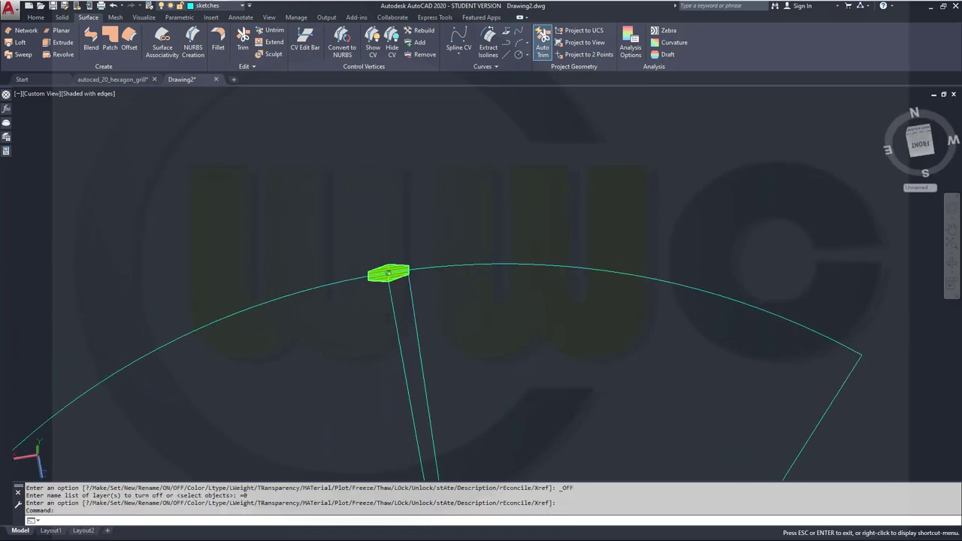
pyautogui.click(240, 8)
pyautogui.click(229, 98)
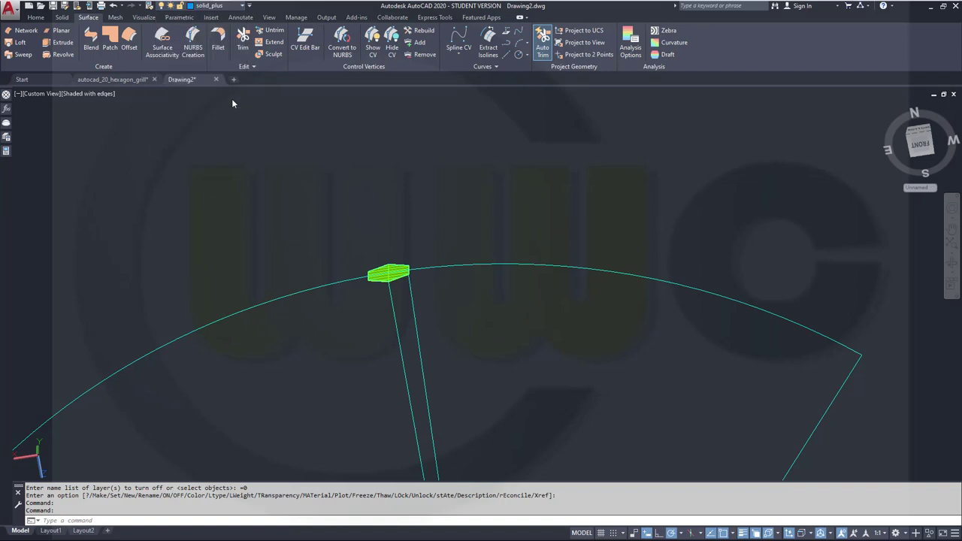
# Thicken the green surface into a solid with thickness 1.
pyautogui.click(62, 17)
pyautogui.click(279, 43)
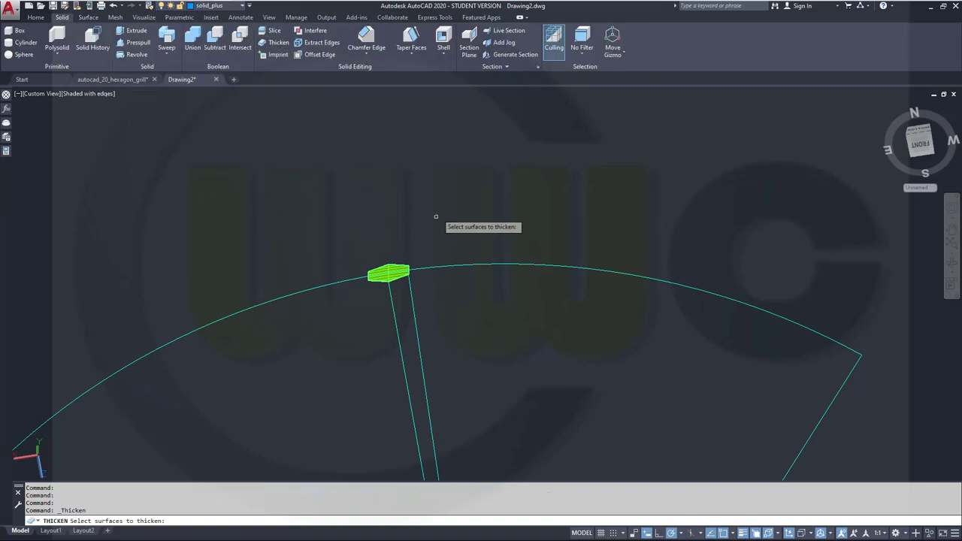
pyautogui.click(388, 274)
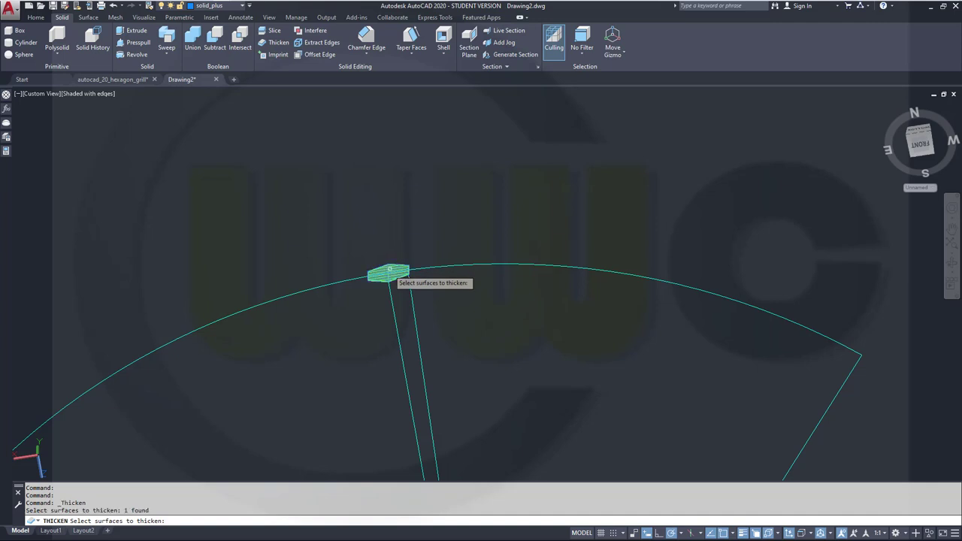
pyautogui.press('Return')
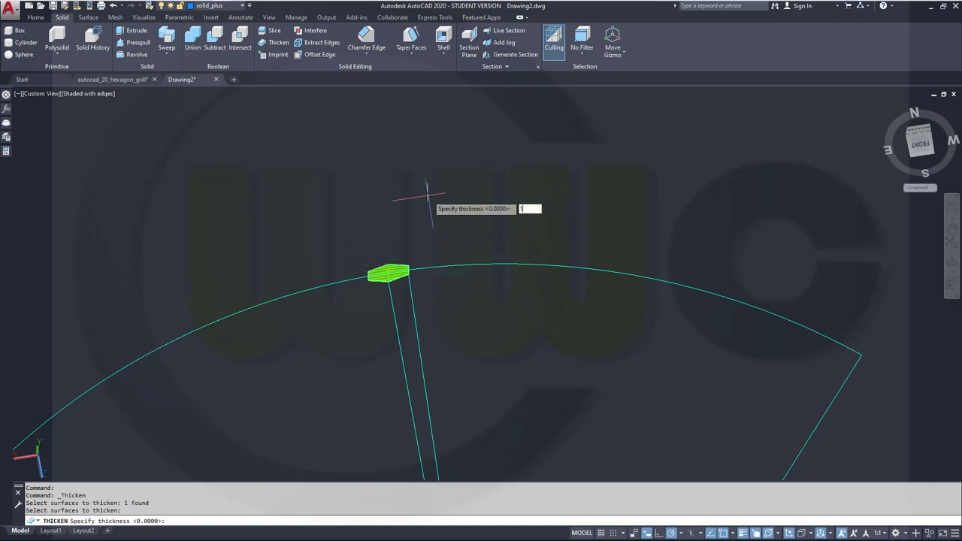
pyautogui.press('Return')
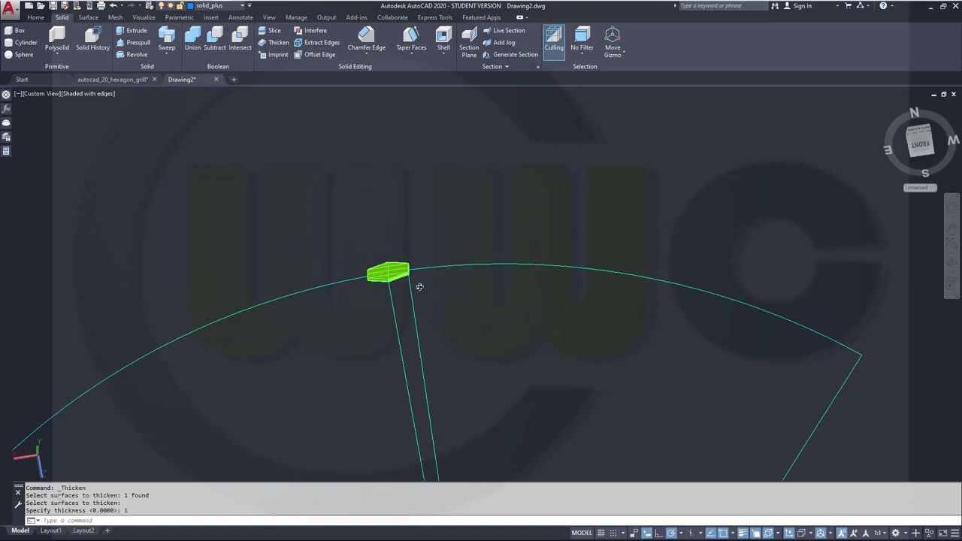
pyautogui.keyDown('shift'); pyautogui.moveTo(420, 287); pyautogui.dragTo(439, 350, button='middle'); pyautogui.keyUp('shift')
pyautogui.scroll(3, 439, 330)
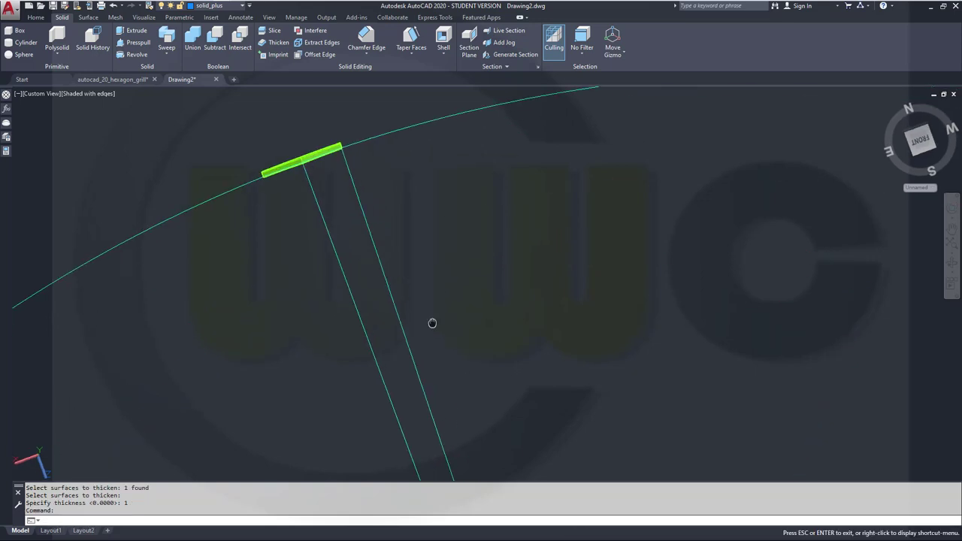
pyautogui.keyDown('shift'); pyautogui.moveTo(409, 263); pyautogui.dragTo(322, 226, button='middle'); pyautogui.keyUp('shift')
# Thicken the bar's end surface into a solid with thickness -1.
pyautogui.click(276, 45)
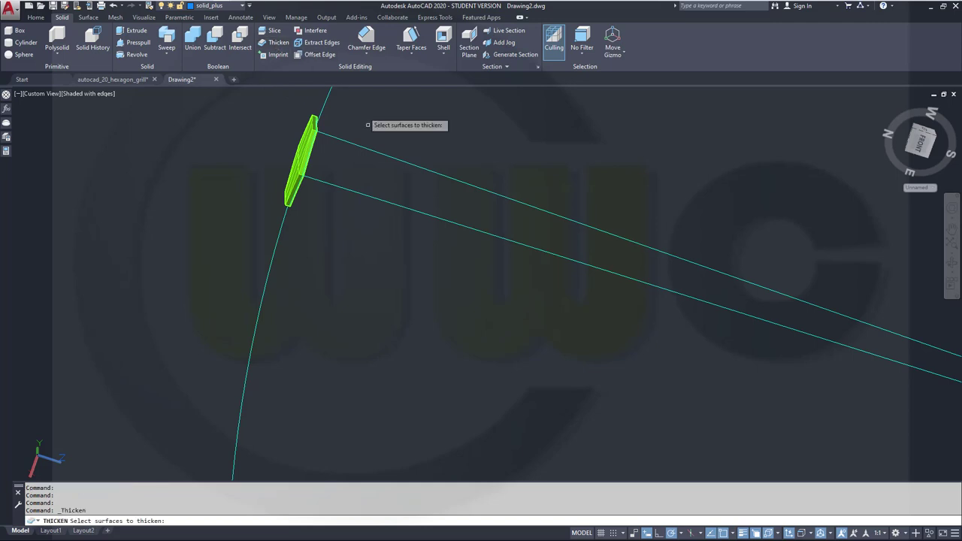
pyautogui.keyDown('shift'); pyautogui.moveTo(401, 221); pyautogui.dragTo(321, 217, button='middle'); pyautogui.keyUp('shift')
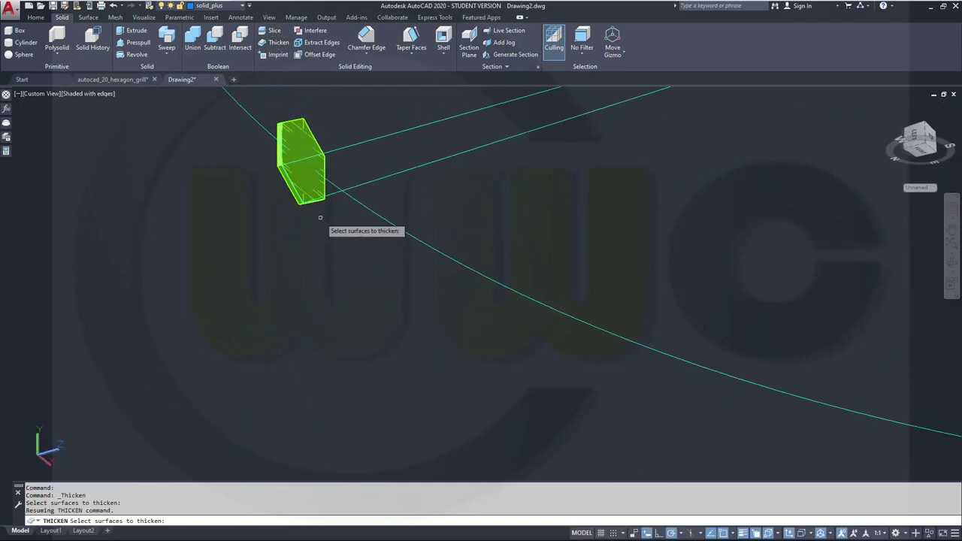
pyautogui.click(314, 173)
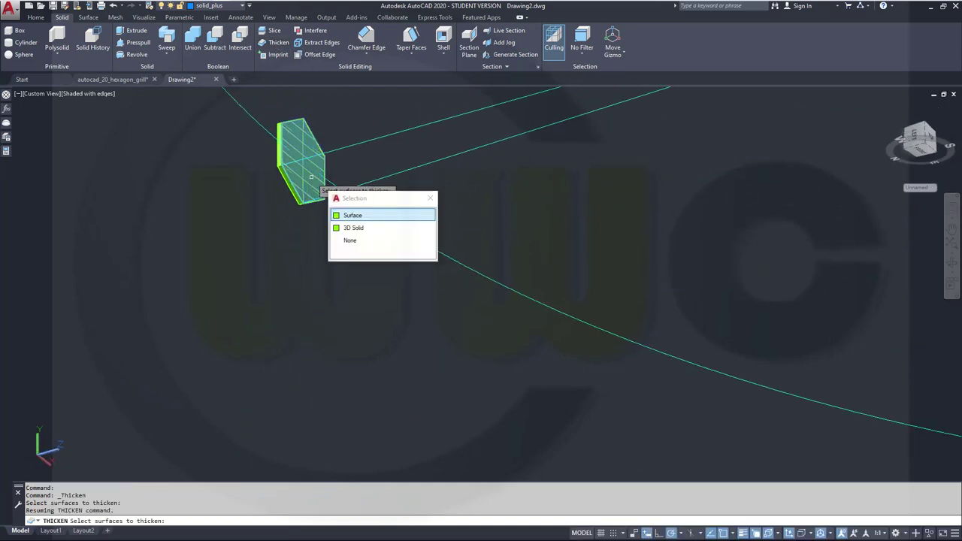
pyautogui.click(348, 216)
pyautogui.press('Return')
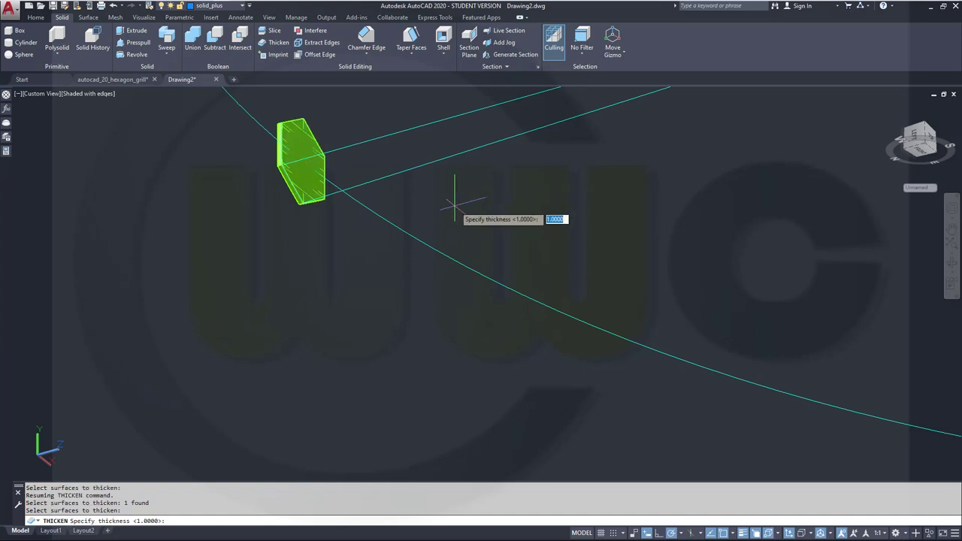
pyautogui.write('-1')
pyautogui.press('Return')
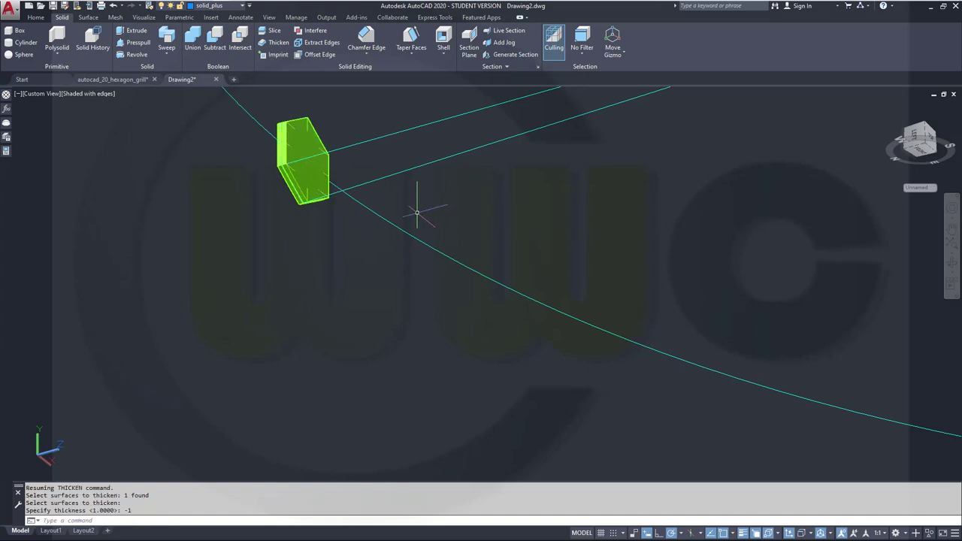
pyautogui.press('Escape')
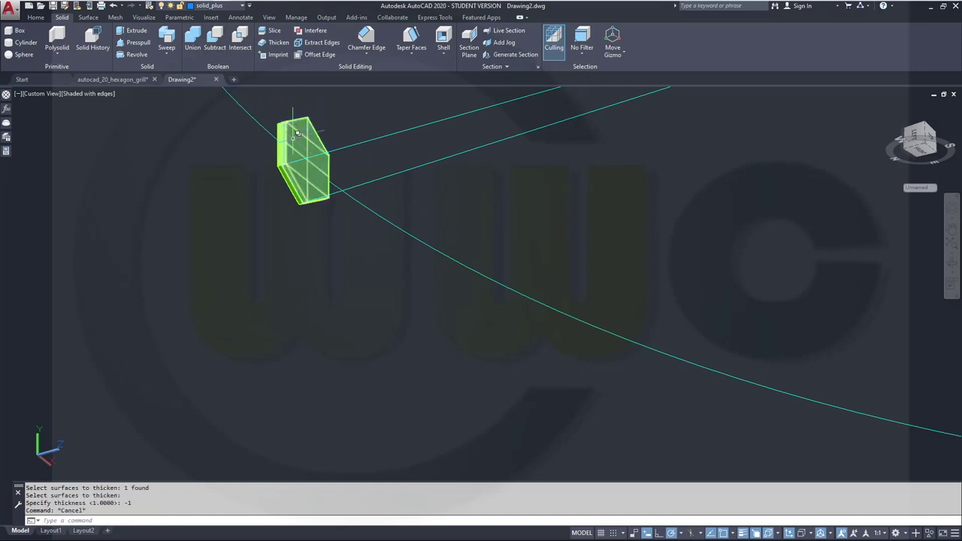
# Select the overlapping thickened bar solids through selection cycling in the Union command.
pyautogui.click(192, 41)
pyautogui.click(316, 161)
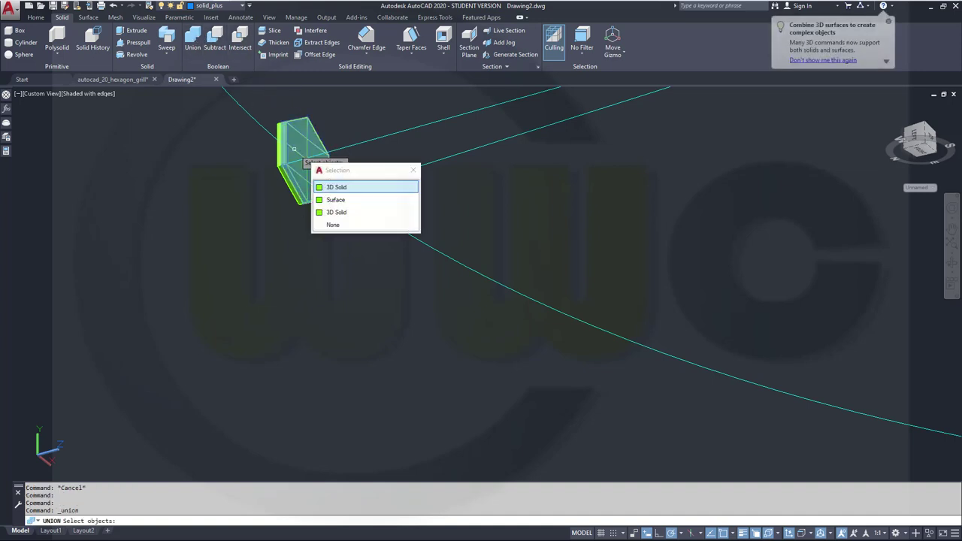
pyautogui.click(335, 187)
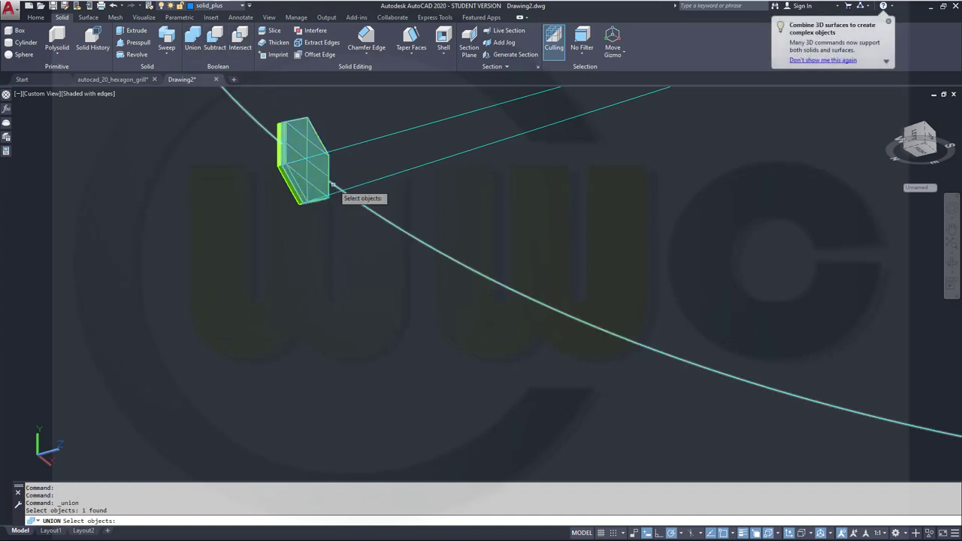
pyautogui.click(284, 170)
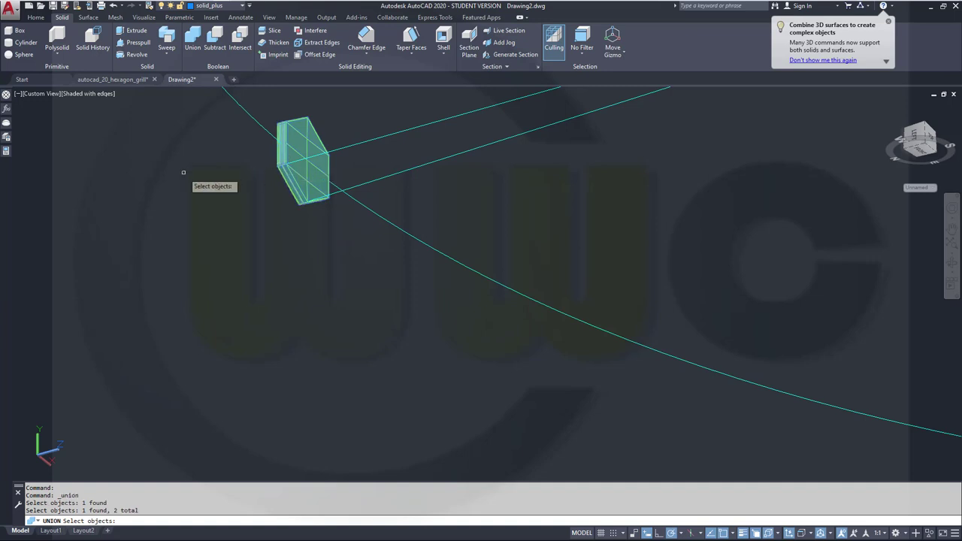
pyautogui.click(310, 153)
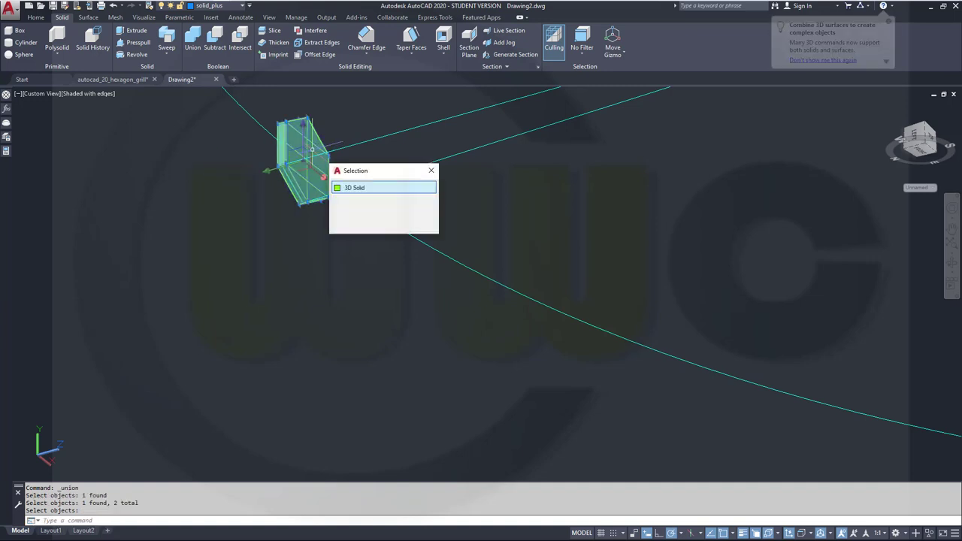
pyautogui.click(350, 188)
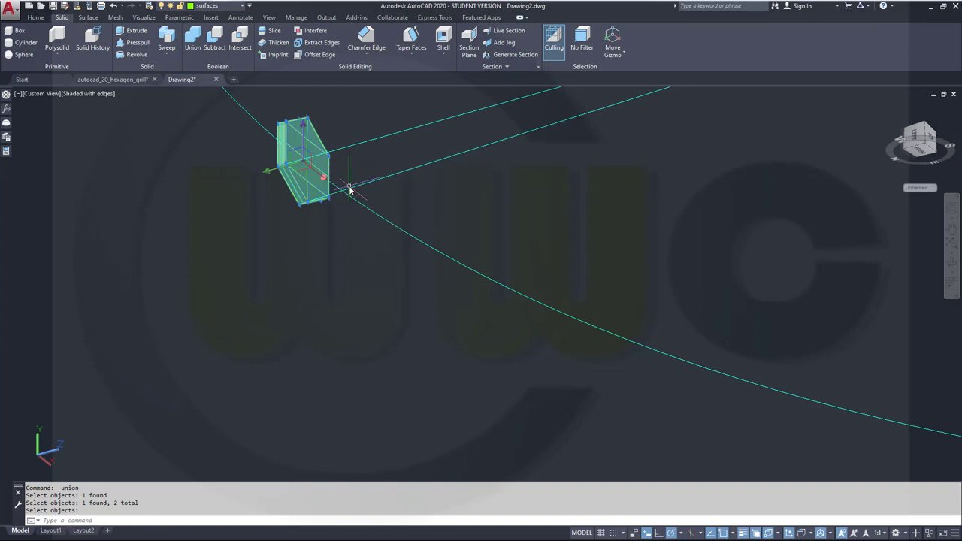
# Put the selected solids on layer solid_plus so they turn blue, then undo the last operation.
pyautogui.click(242, 8)
pyautogui.click(238, 107)
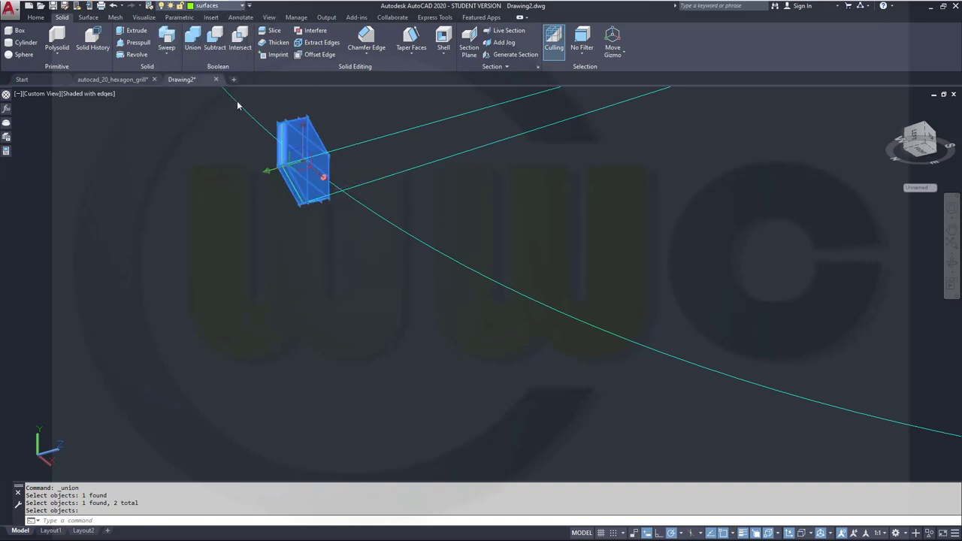
pyautogui.press('Escape')
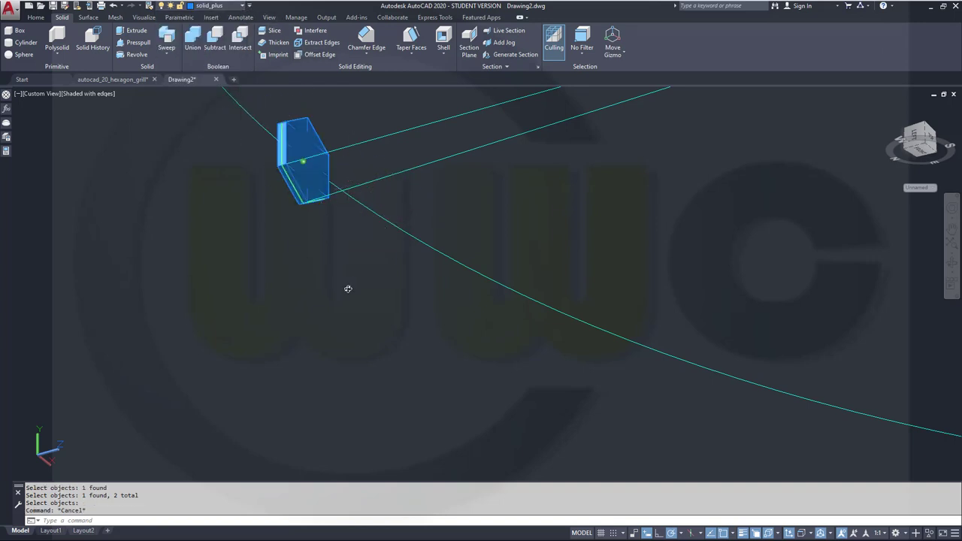
pyautogui.keyDown('shift'); pyautogui.moveTo(348, 285); pyautogui.dragTo(479, 394, button='middle'); pyautogui.keyUp('shift')
pyautogui.scroll(3, 469, 248)
pyautogui.hotkey('ctrl', 'z')
pyautogui.scroll(3, 582, 341)
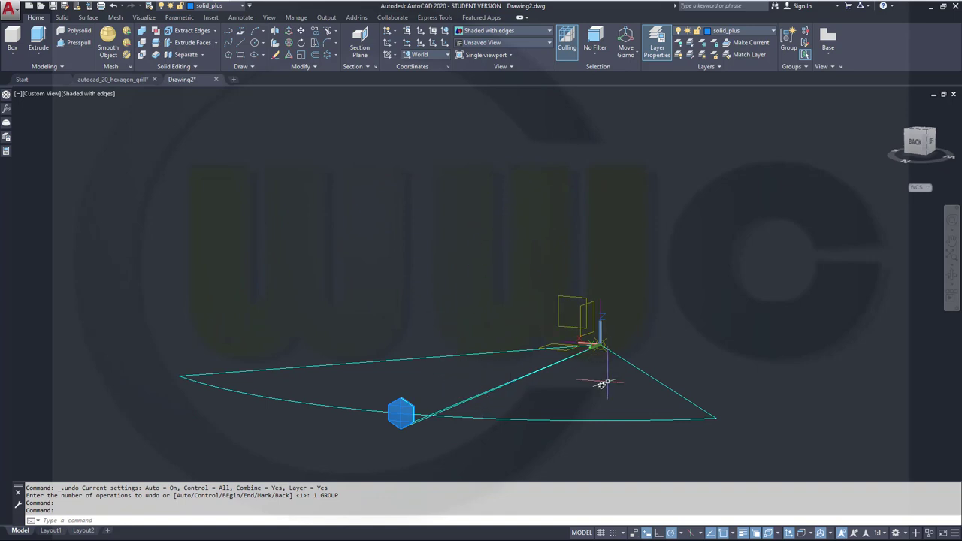
# Rotate the UCS 90° about its Y axis using the UCS icon's axis grip.
pyautogui.keyDown('shift'); pyautogui.moveTo(603, 383); pyautogui.dragTo(564, 404, button='middle'); pyautogui.keyUp('shift')
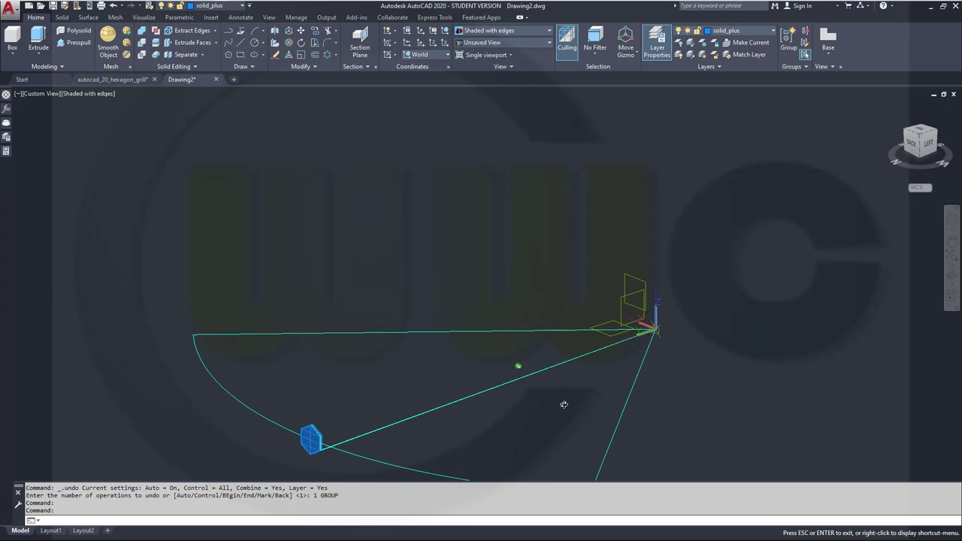
pyautogui.keyDown('shift'); pyautogui.moveTo(564, 405); pyautogui.dragTo(651, 382, button='middle'); pyautogui.keyUp('shift')
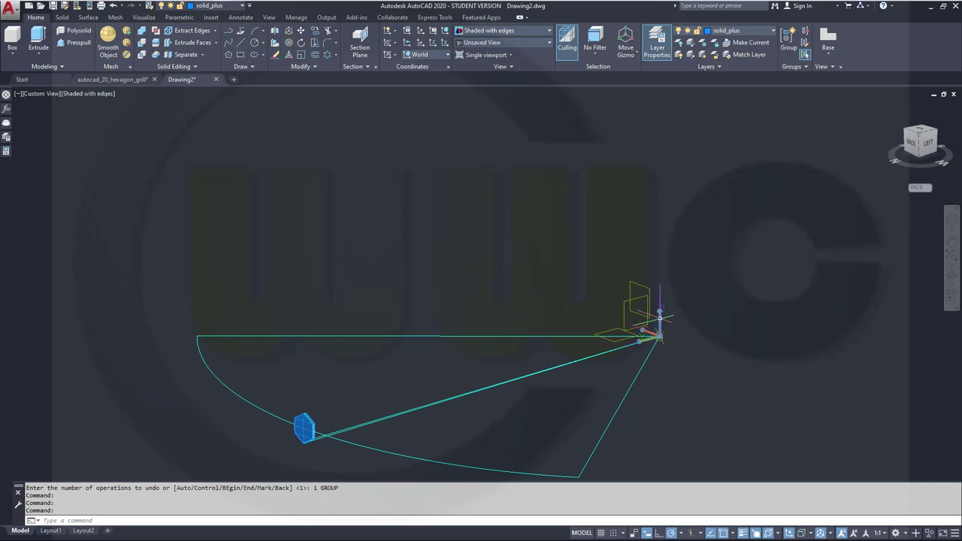
pyautogui.moveTo(660, 312)
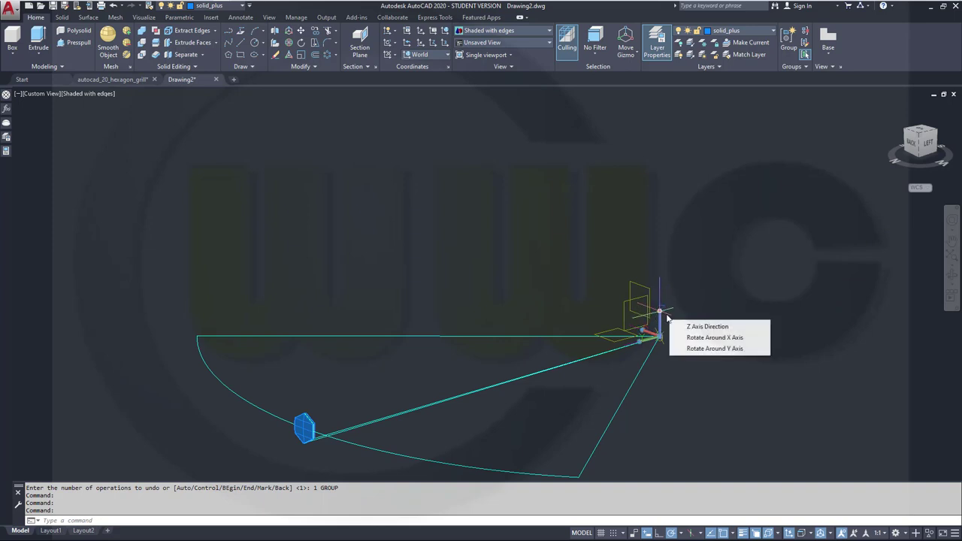
pyautogui.click(707, 349)
pyautogui.click(706, 349)
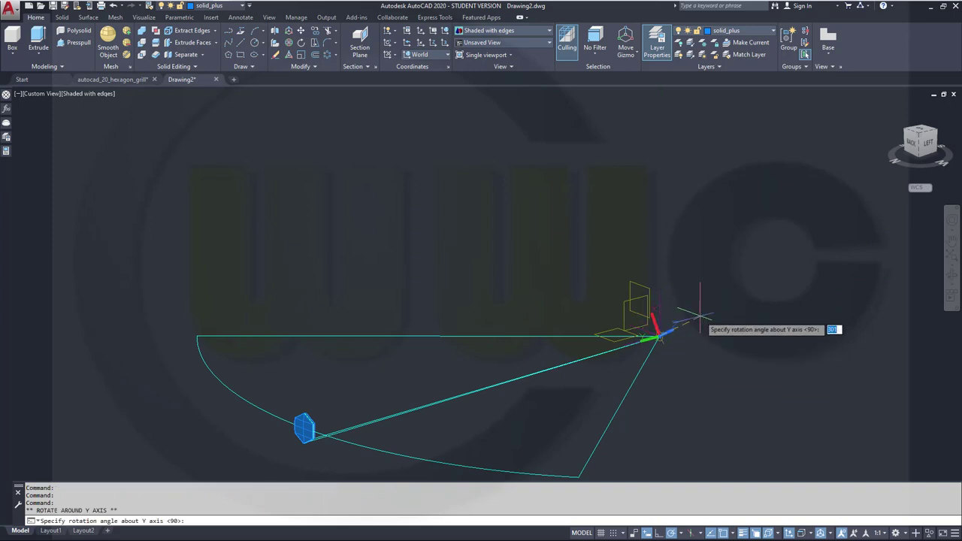
pyautogui.press('Return')
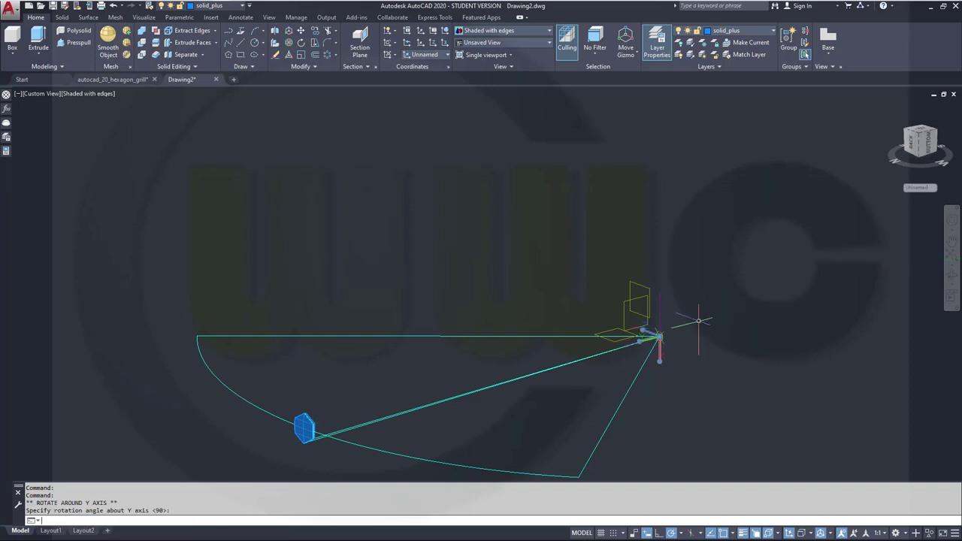
pyautogui.press('Escape')
pyautogui.moveTo(440, 356)
pyautogui.mouseDown(button='middle')
pyautogui.moveTo(440, 321)
pyautogui.moveTo(488, 286)
pyautogui.mouseUp(button='middle')
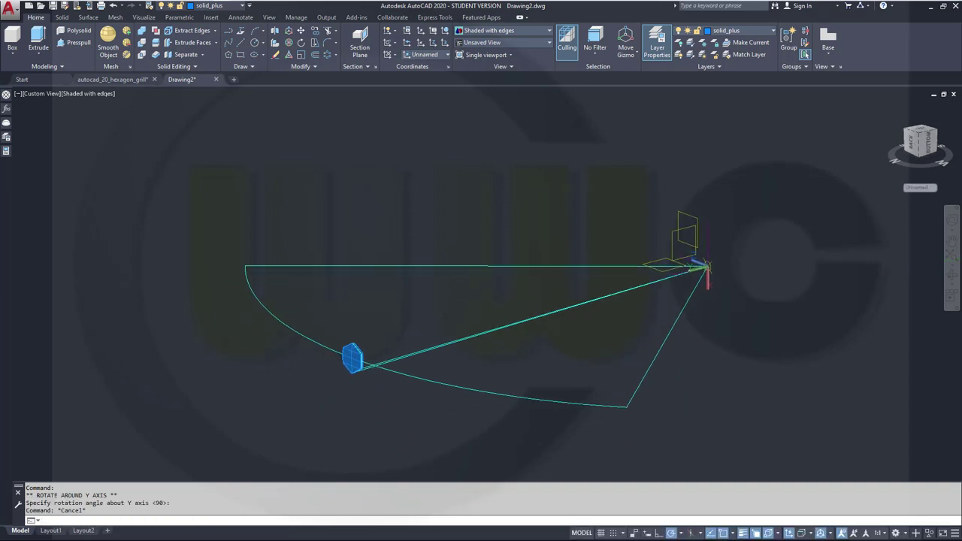
# Start a polar array of the blue hexagonal 3D solid bar centred at 0,0, giving 6 items over 360°.
pyautogui.click(327, 56)
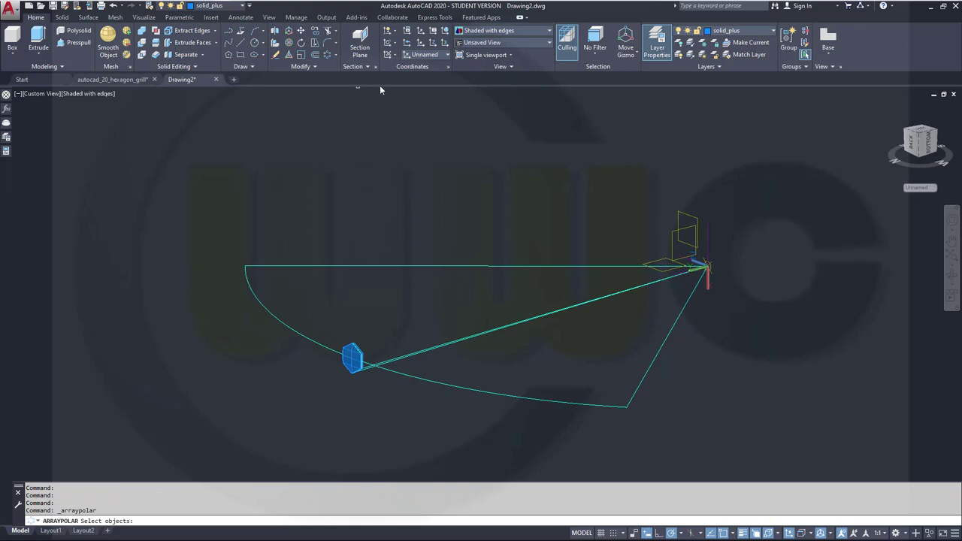
pyautogui.click(354, 357)
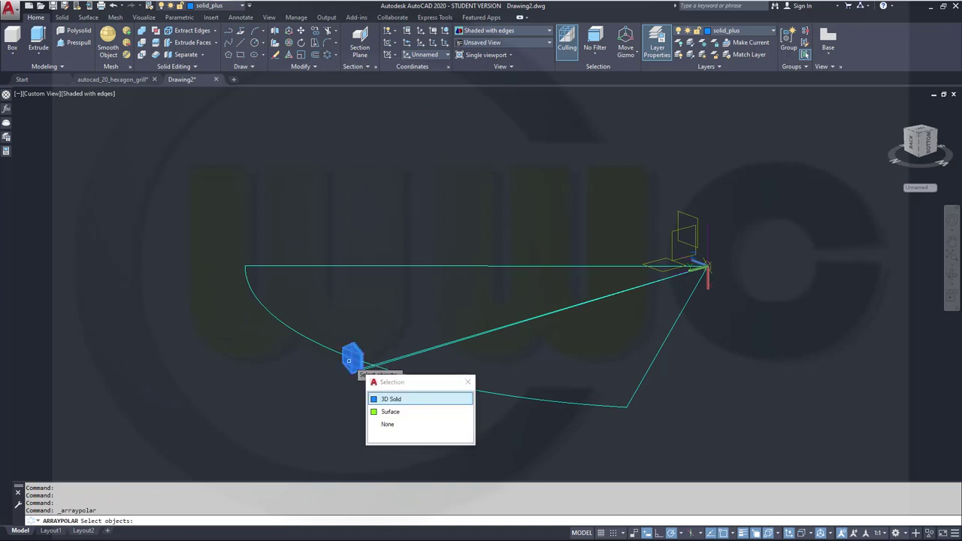
pyautogui.click(400, 399)
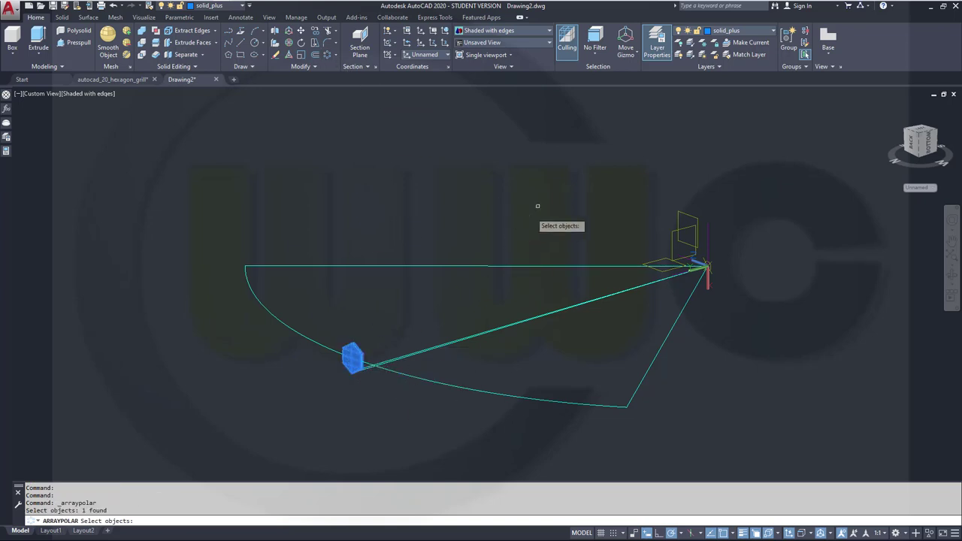
pyautogui.press('Return')
pyautogui.write('0,0')
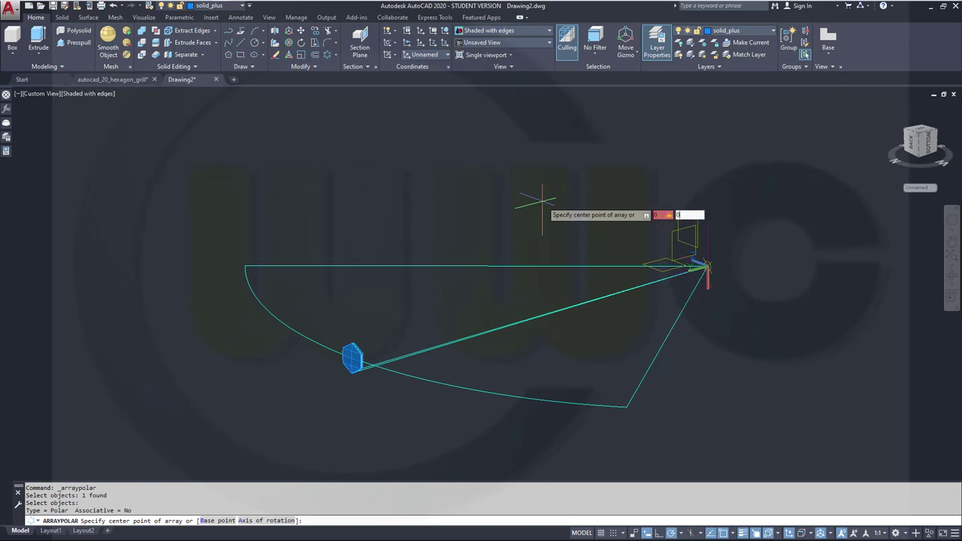
pyautogui.press('Return')
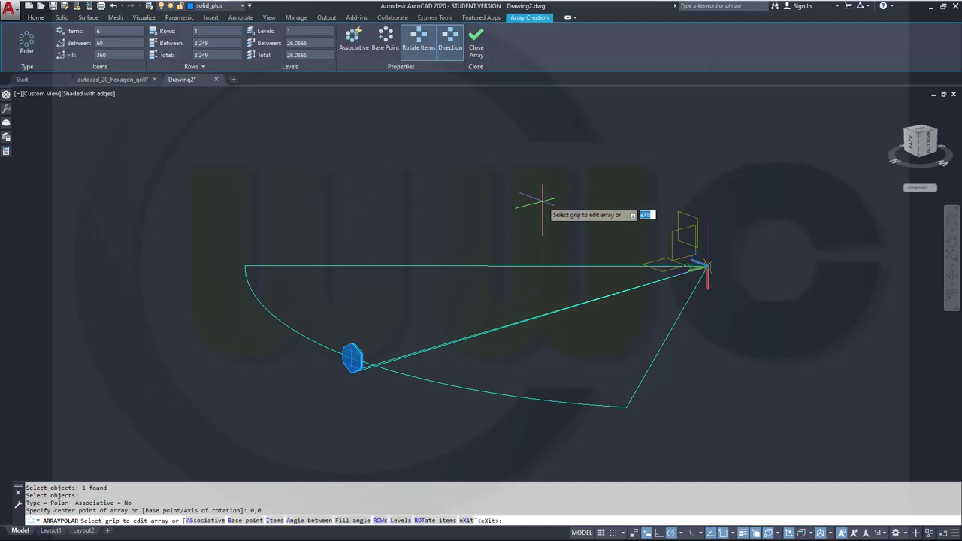
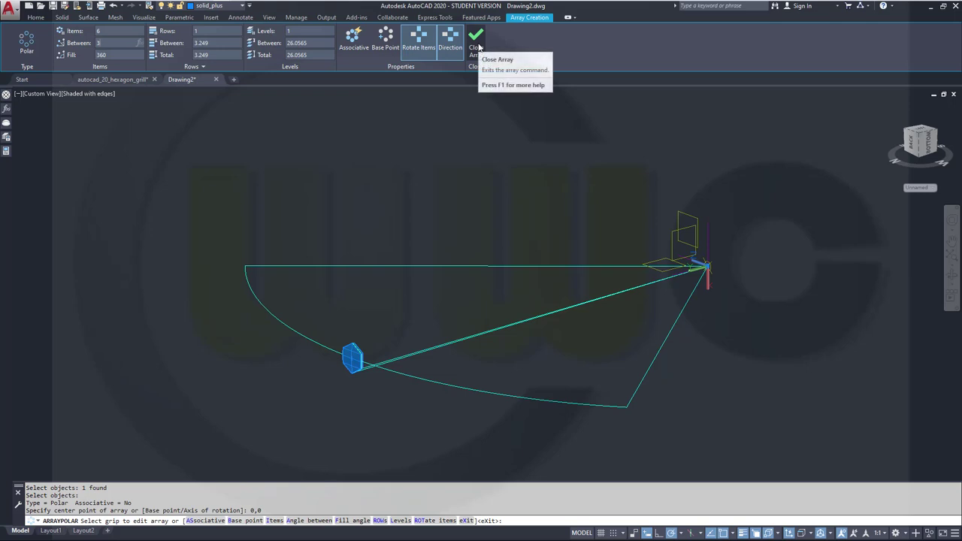
# Close the array, leaving six hexagon cells at 3° spacing along the arc.
pyautogui.click(476, 45)
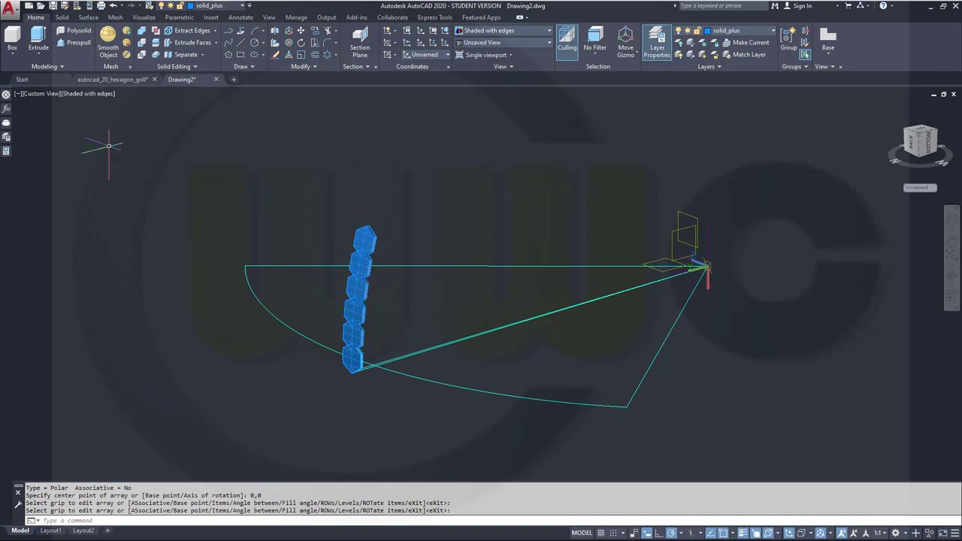
# Set Angle Precision to 0.00 in the Drawing Units dialog and confirm.
pyautogui.click(11, 9)
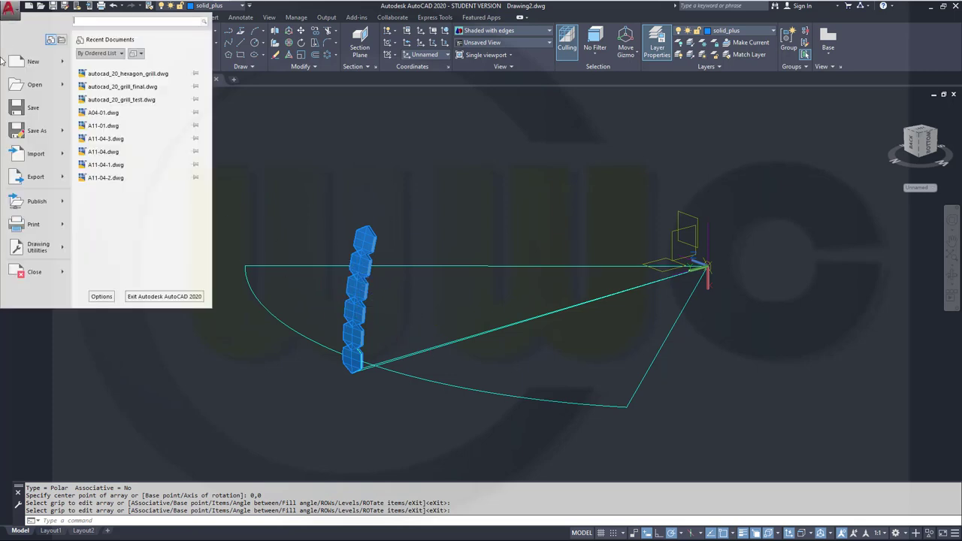
pyautogui.click(39, 245)
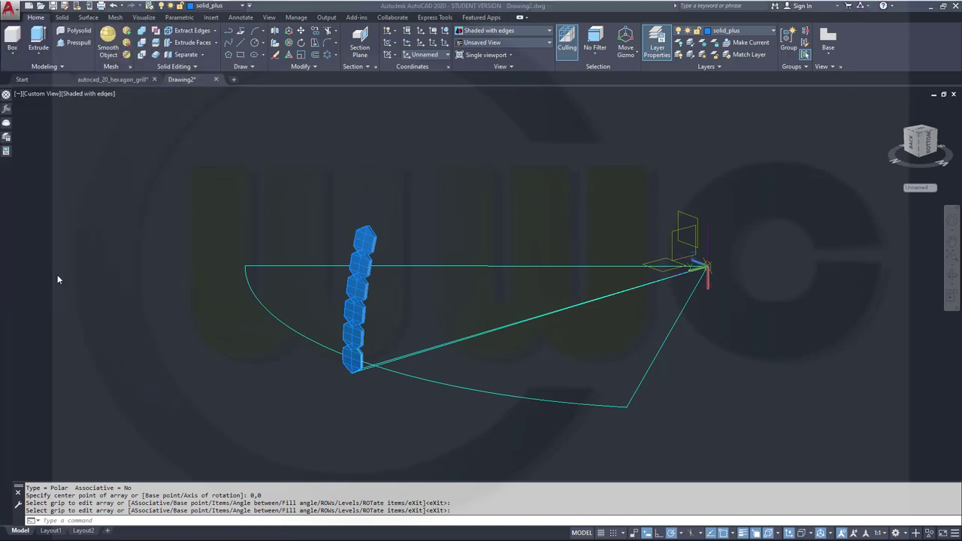
pyautogui.click(10, 9)
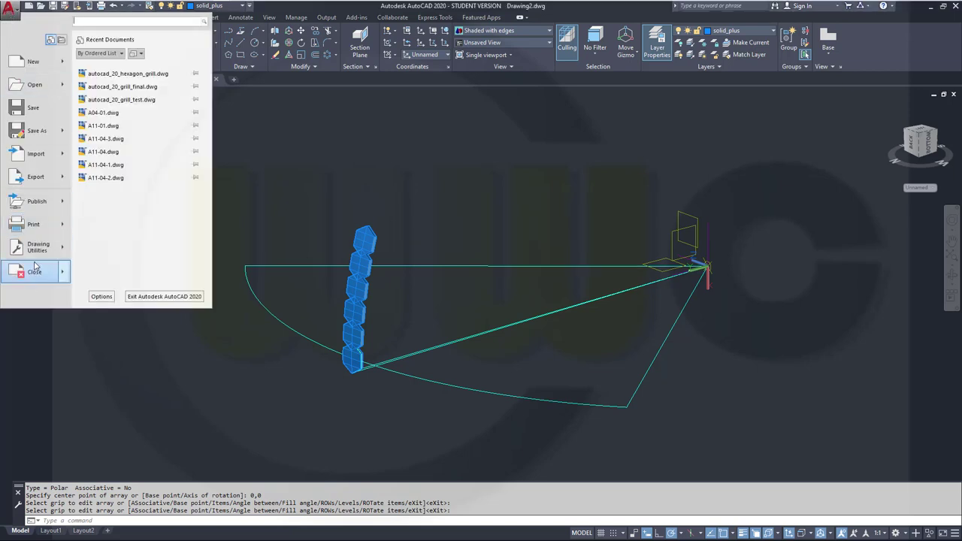
pyautogui.moveTo(34, 248)
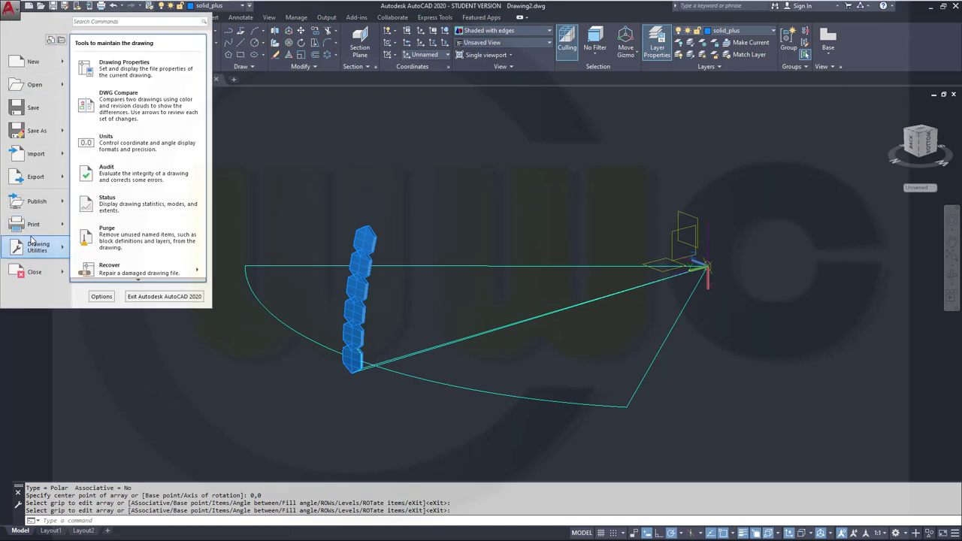
pyautogui.click(114, 143)
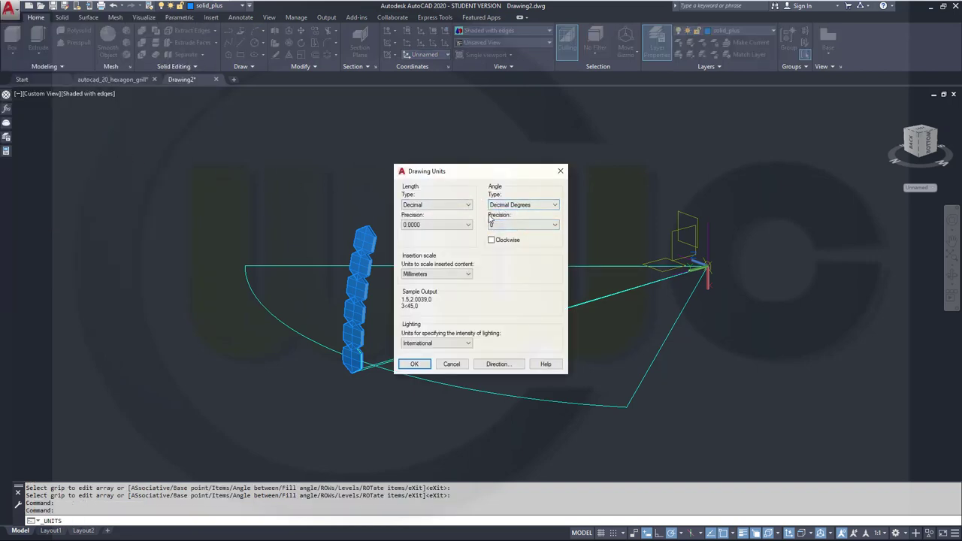
pyautogui.click(526, 225)
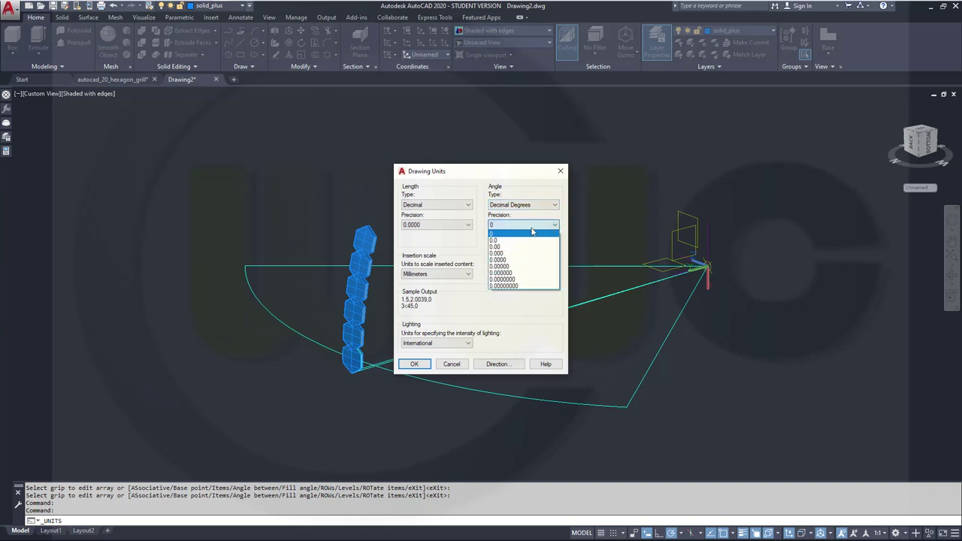
pyautogui.click(509, 240)
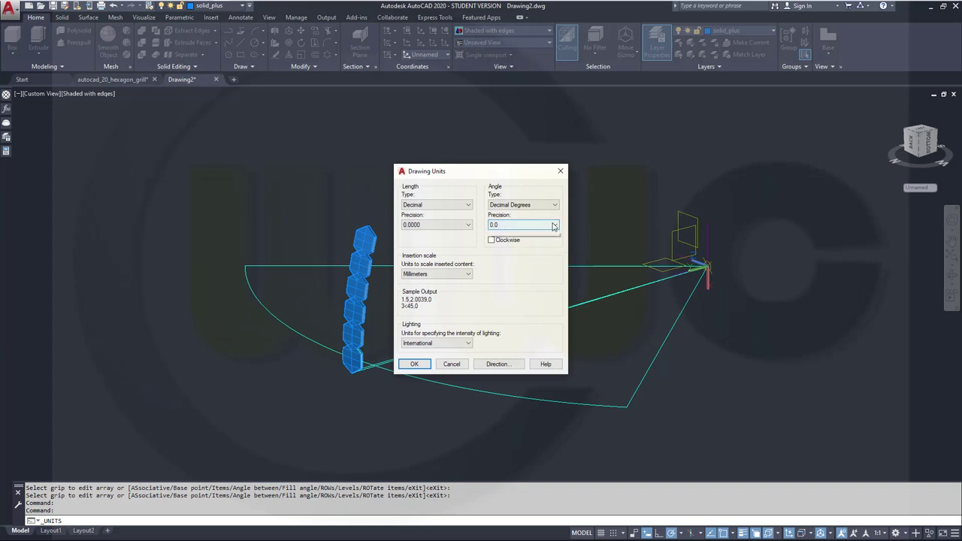
pyautogui.click(553, 225)
pyautogui.click(508, 238)
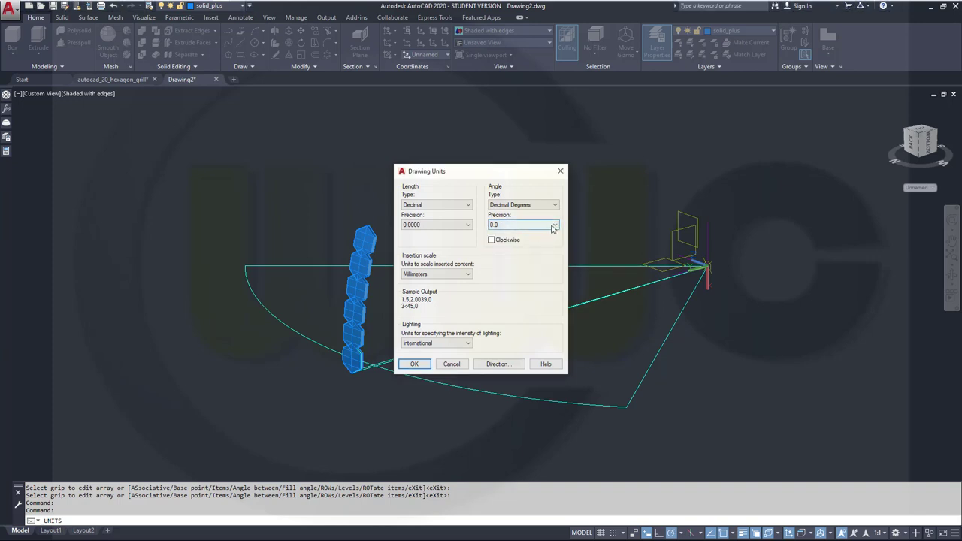
pyautogui.click(553, 224)
pyautogui.click(500, 245)
pyautogui.click(414, 365)
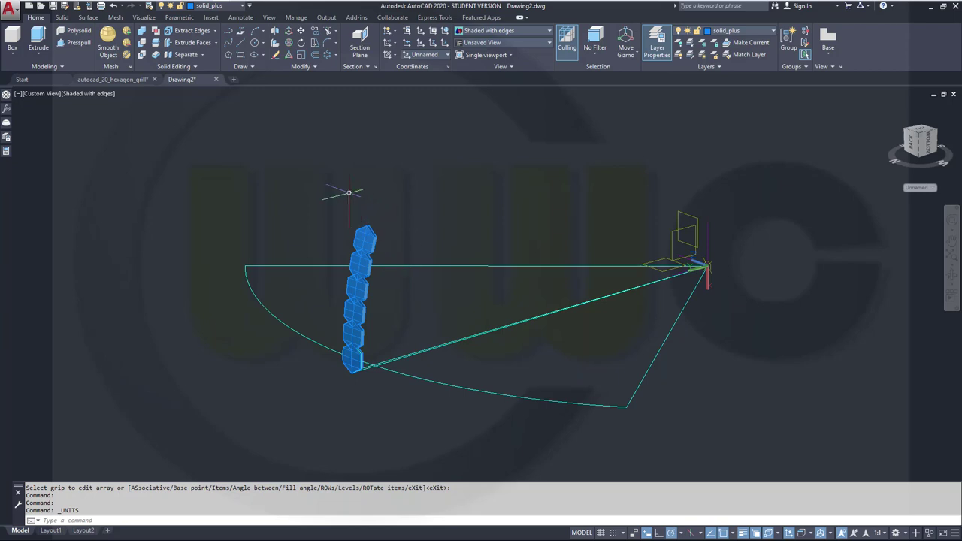
# 3DROTATE three hexagons 1.75° about an axis through base point 0,0.
pyautogui.click(290, 43)
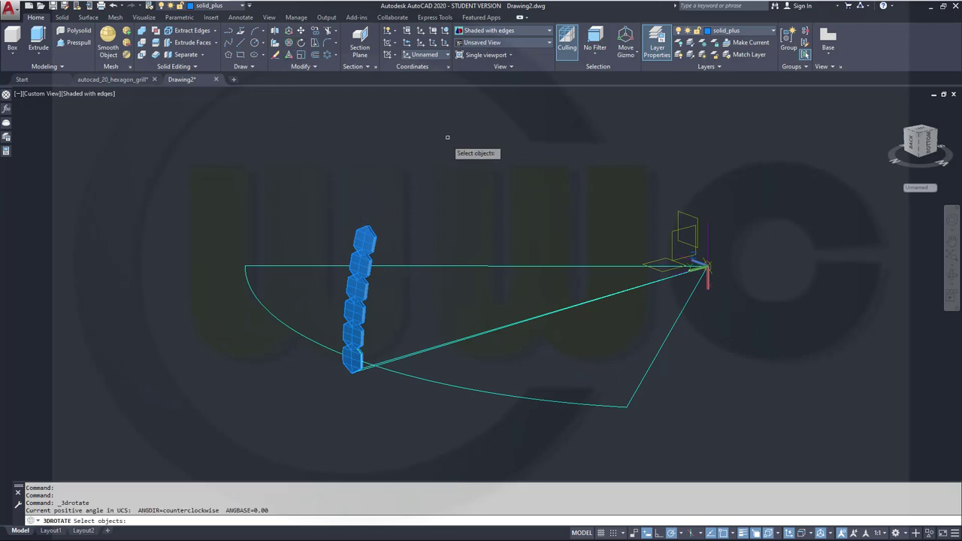
pyautogui.click(354, 334)
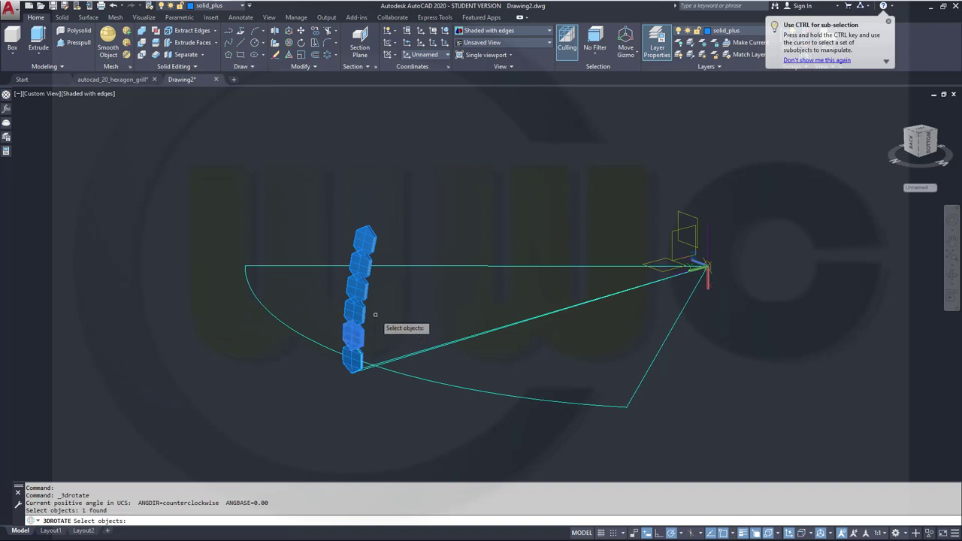
pyautogui.click(357, 288)
pyautogui.click(367, 239)
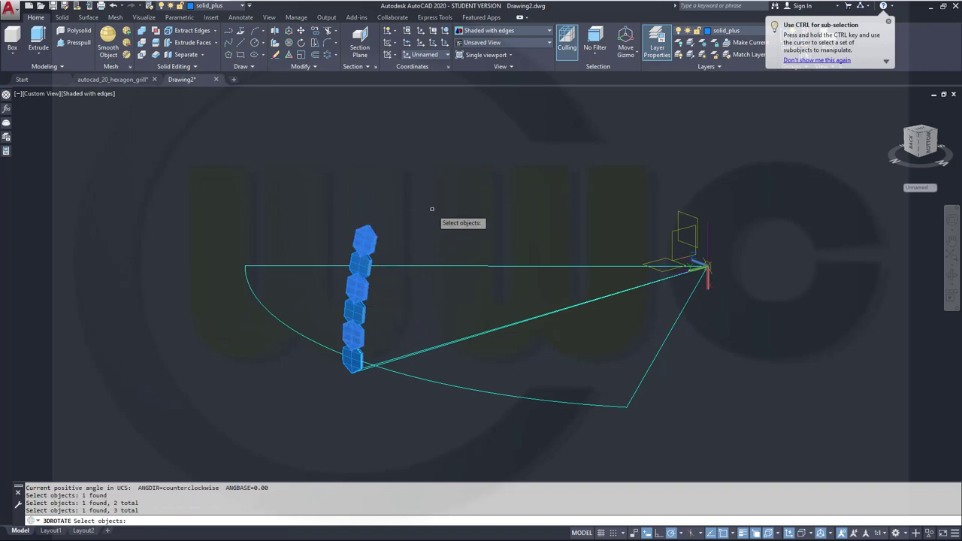
pyautogui.press('Return')
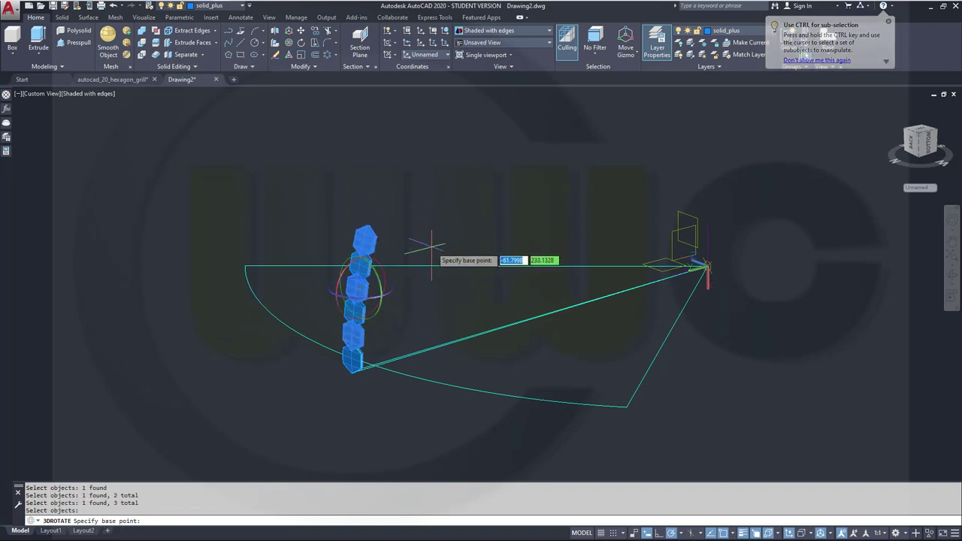
pyautogui.write('0,0')
pyautogui.press('Return')
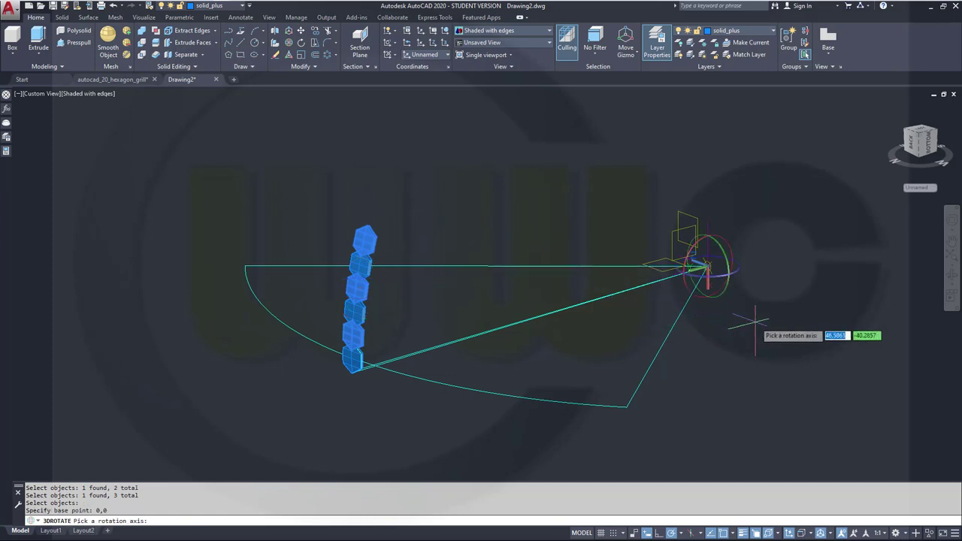
pyautogui.scroll(2, 751, 323)
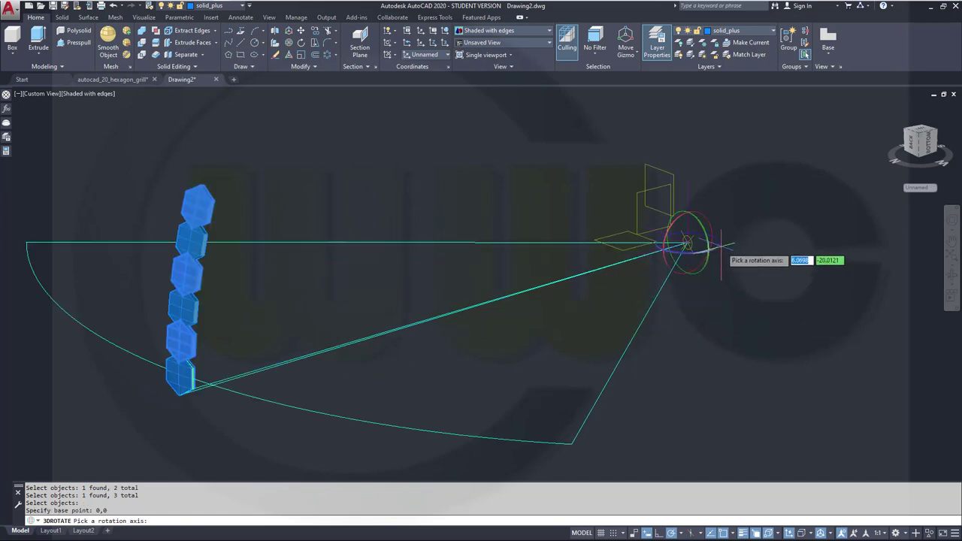
pyautogui.scroll(2, 703, 244)
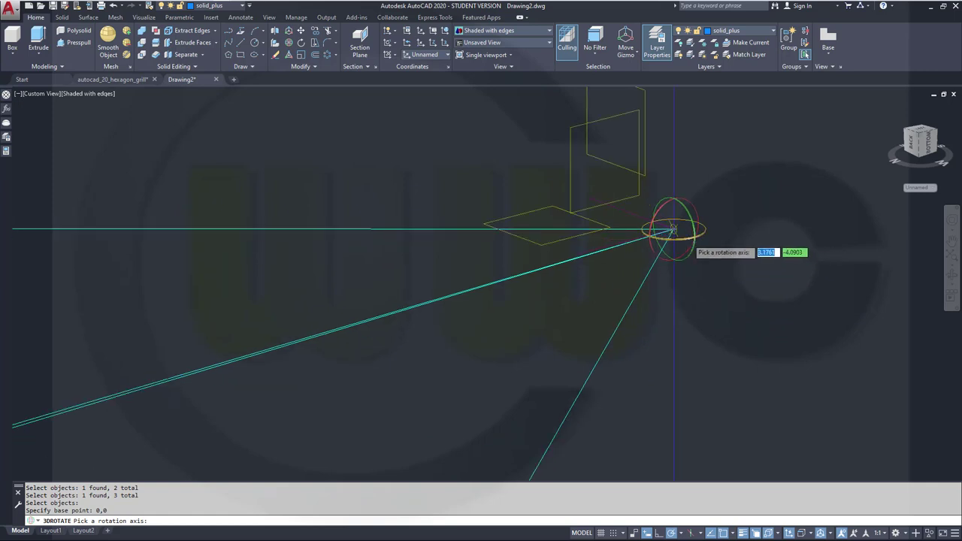
pyautogui.click(687, 242)
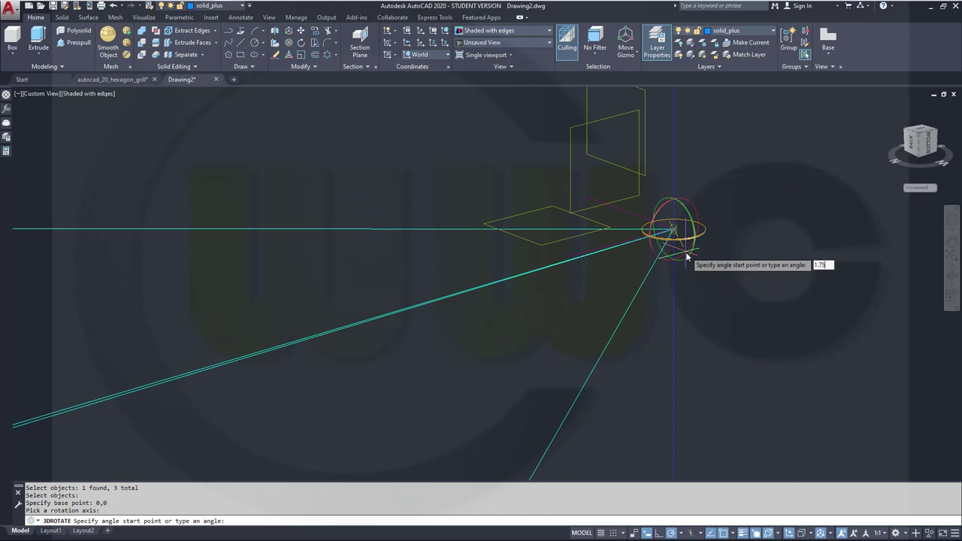
pyautogui.write('1.75')
pyautogui.press('Return')
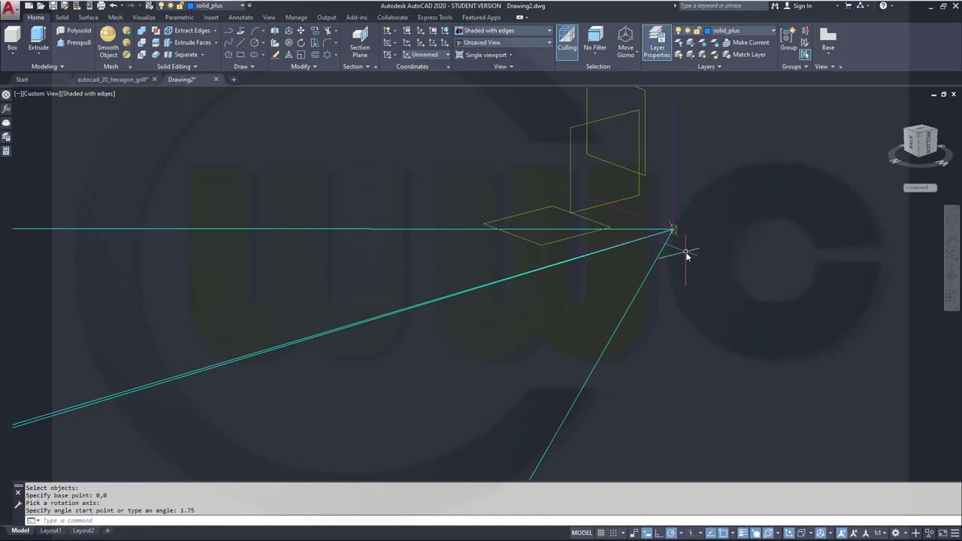
# Inspect the rotated hexagons and reset the UCS to World.
pyautogui.scroll(-2, 657, 300)
pyautogui.keyDown('shift'); pyautogui.moveTo(356, 298); pyautogui.dragTo(231, 300, button='middle'); pyautogui.keyUp('shift')
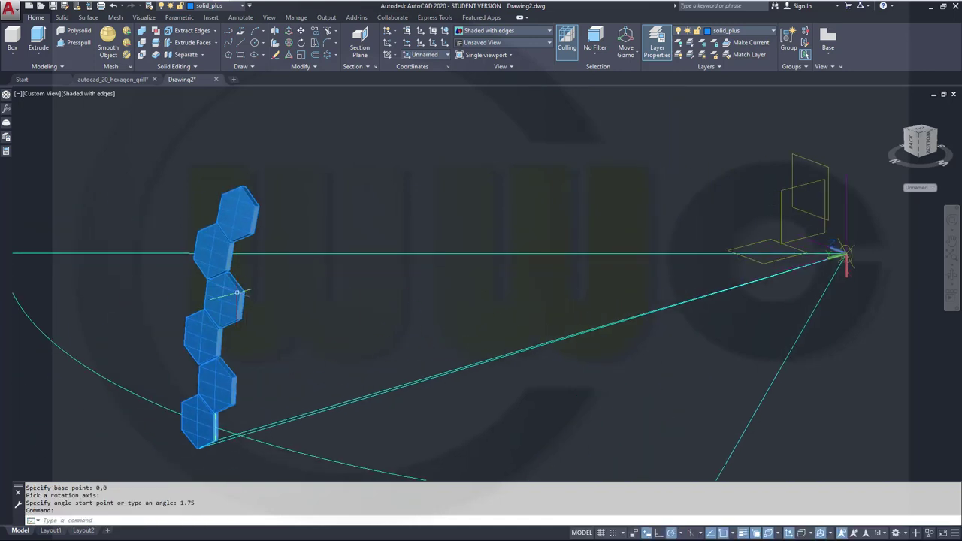
pyautogui.scroll(3, 237, 301)
pyautogui.keyDown('shift'); pyautogui.moveTo(337, 319); pyautogui.dragTo(438, 330, button='middle'); pyautogui.keyUp('shift')
pyautogui.scroll(3, 438, 331)
pyautogui.scroll(-6, 399, 331)
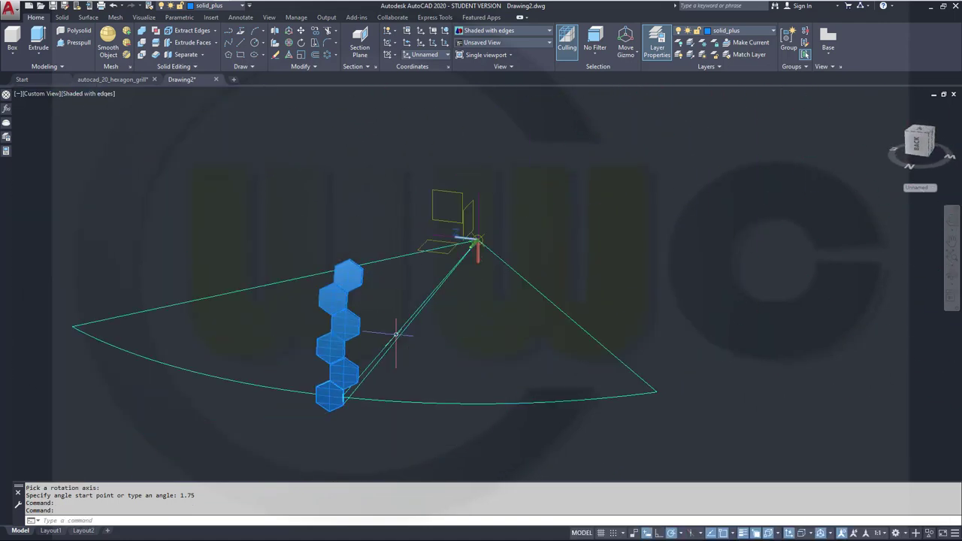
pyautogui.keyDown('shift'); pyautogui.moveTo(399, 321); pyautogui.dragTo(351, 326, button='middle'); pyautogui.keyUp('shift')
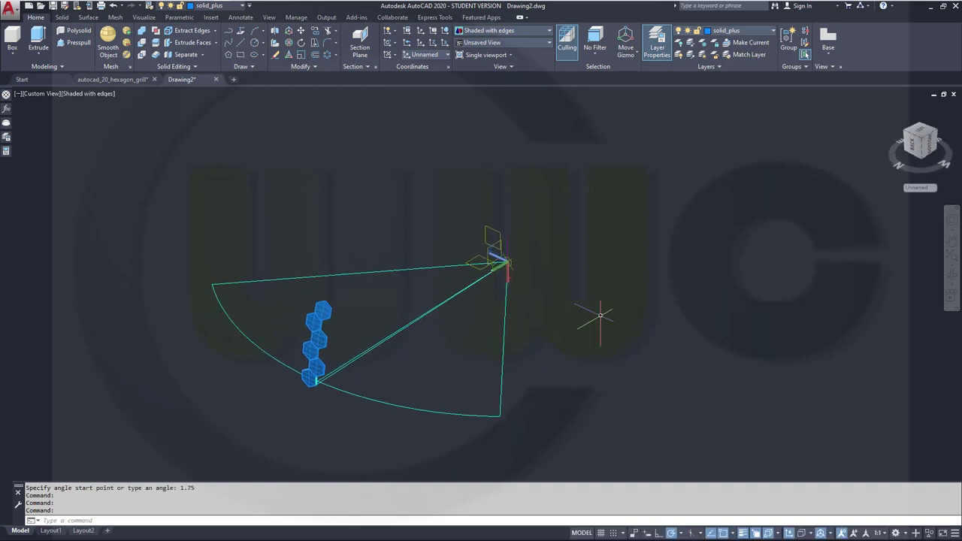
pyautogui.scroll(2, 931, 191)
pyautogui.click(934, 190)
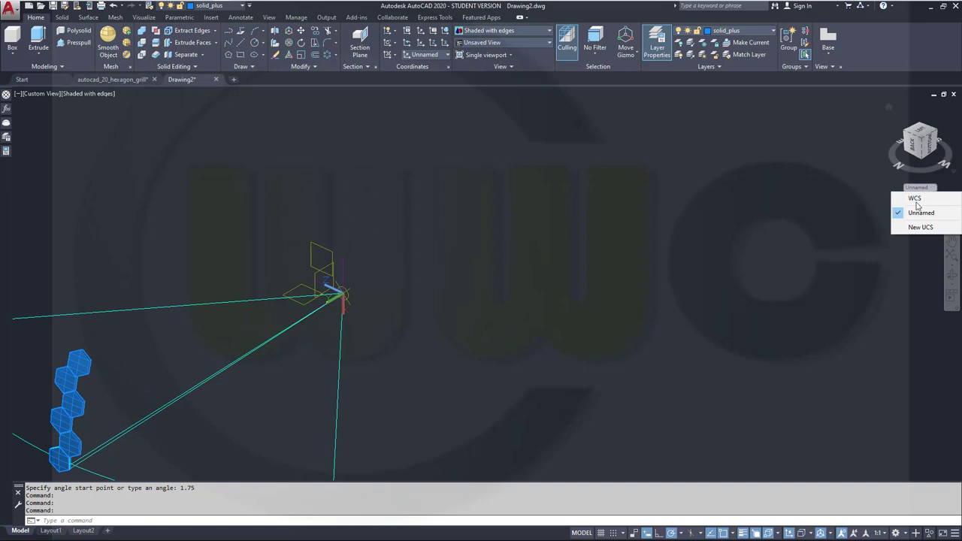
pyautogui.click(914, 198)
pyautogui.moveTo(449, 311); pyautogui.dragTo(648, 223, button='middle')
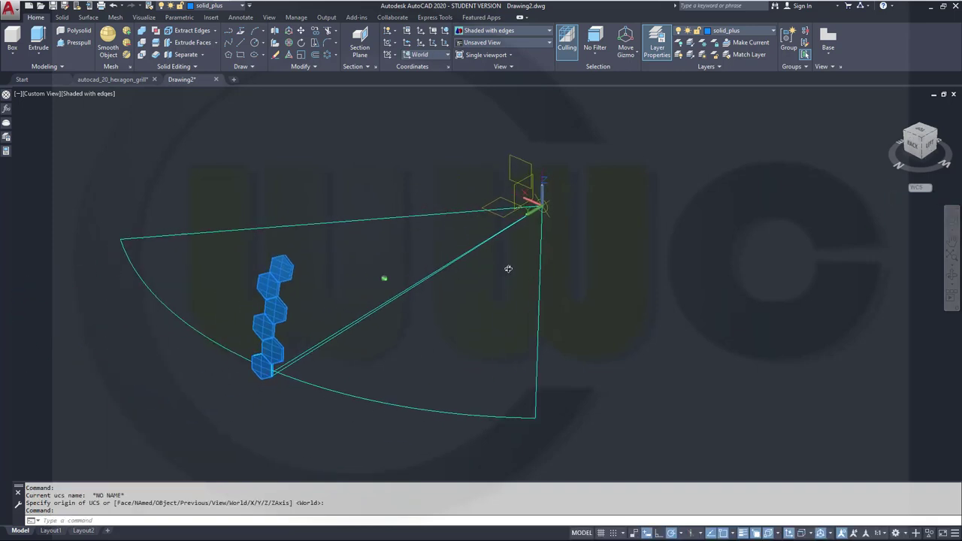
pyautogui.keyDown('shift'); pyautogui.moveTo(507, 271); pyautogui.dragTo(538, 241, button='middle'); pyautogui.keyUp('shift')
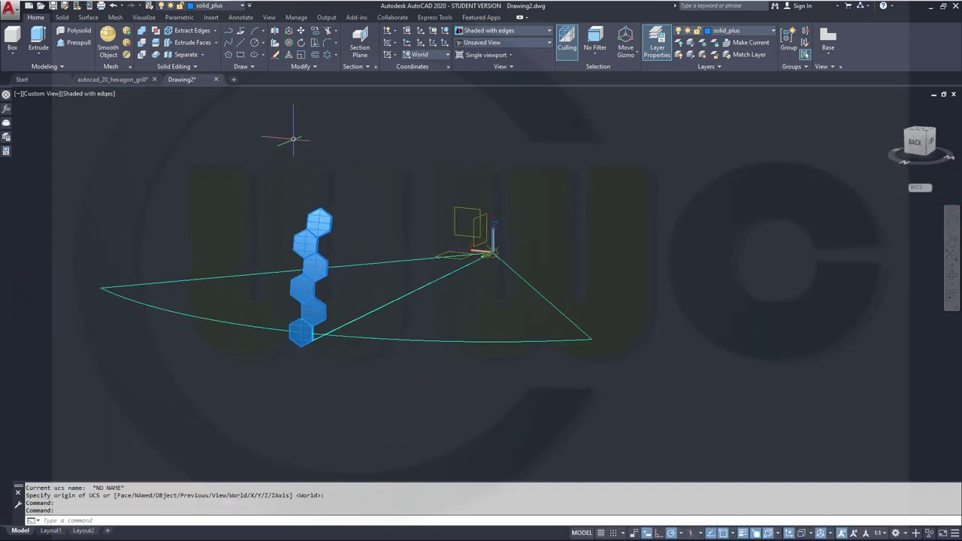
# Start a polar array of the six-hexagon column centred at 0,0.
pyautogui.click(328, 54)
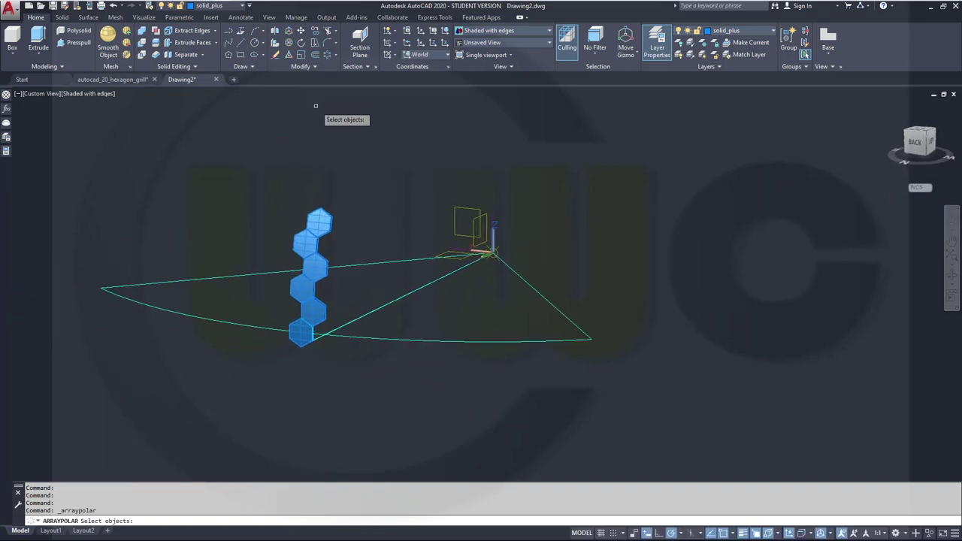
pyautogui.click(302, 329)
pyautogui.click(314, 310)
pyautogui.click(309, 287)
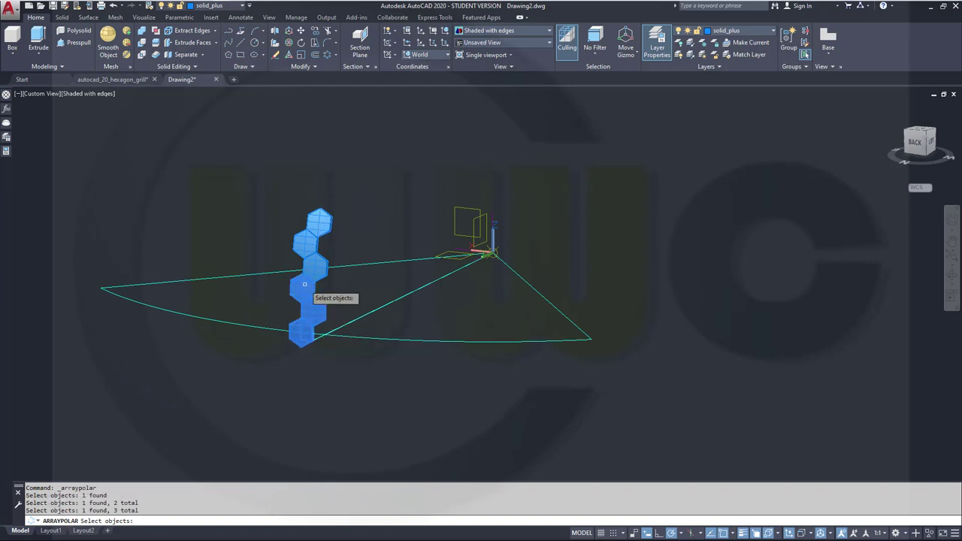
pyautogui.click(312, 268)
pyautogui.click(301, 242)
pyautogui.click(320, 219)
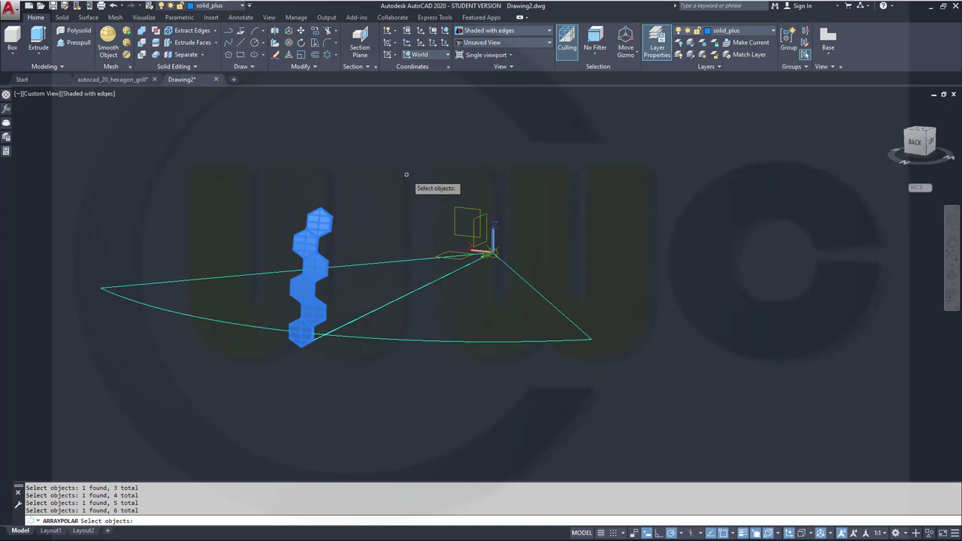
pyautogui.press('Return')
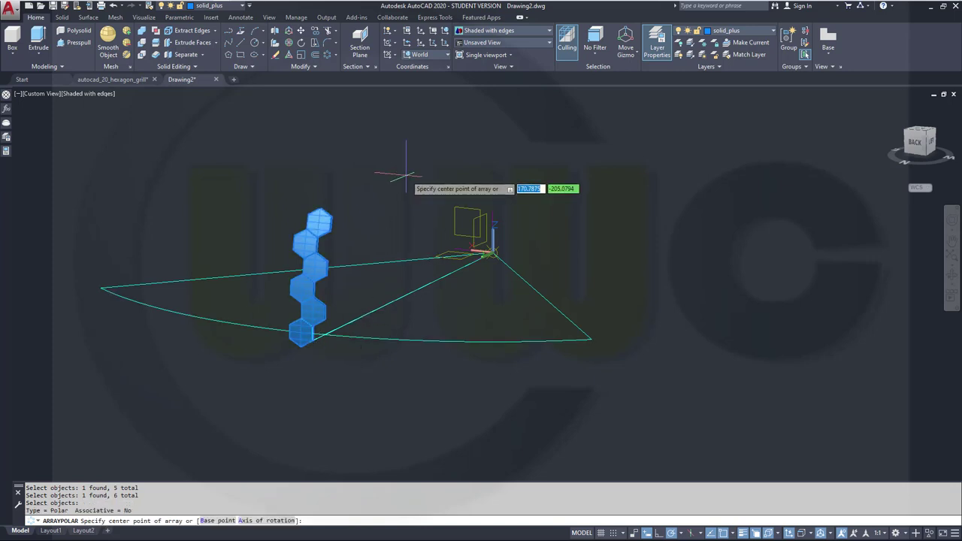
pyautogui.write('0,0')
pyautogui.press('Return')
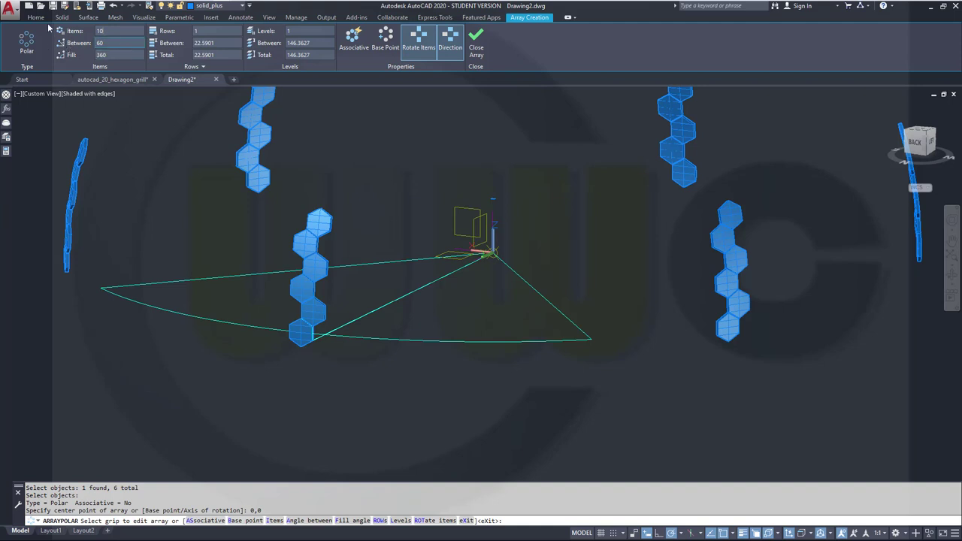
# Make the array 10 associative items spaced 3.5° apart and close it.
pyautogui.press('Return')
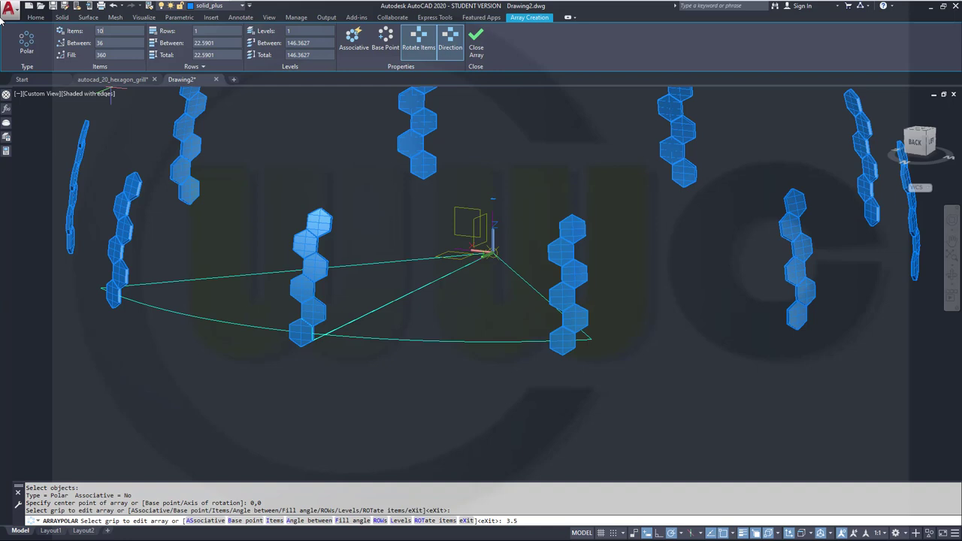
pyautogui.click(358, 45)
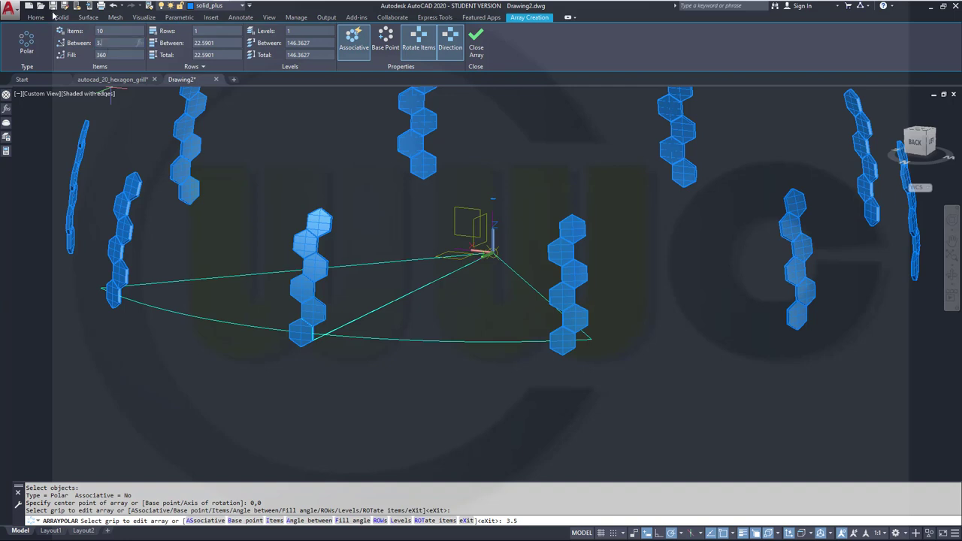
pyautogui.press('Return')
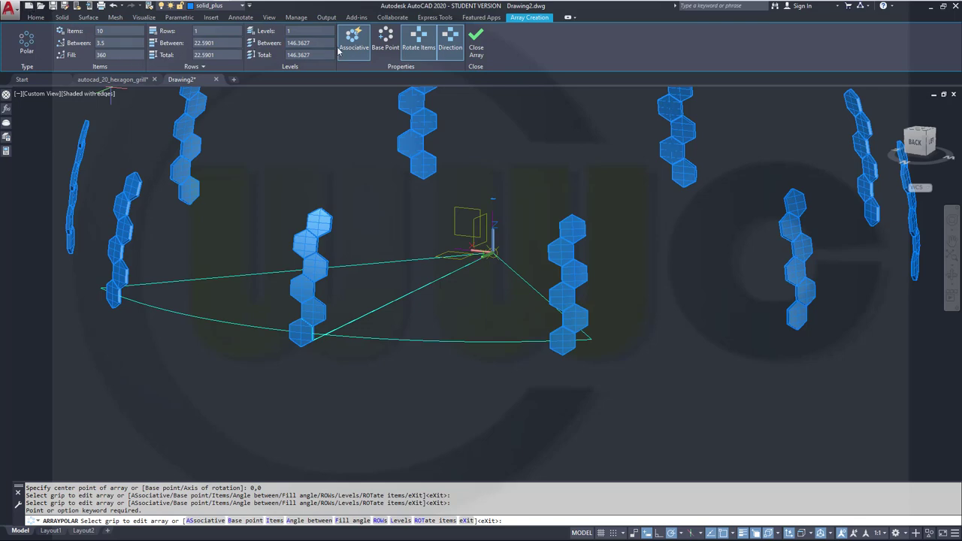
pyautogui.click(476, 42)
pyautogui.scroll(5, 401, 306)
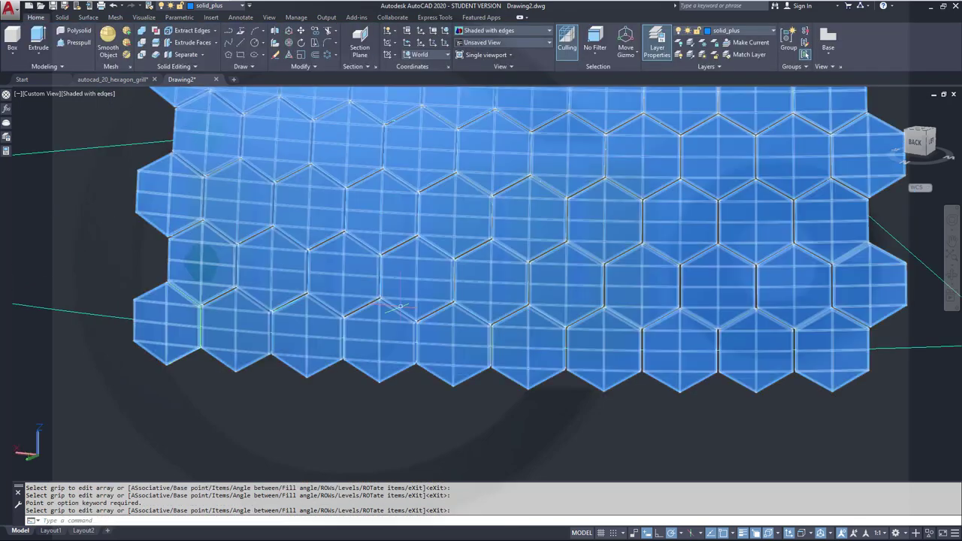
pyautogui.scroll(-3, 412, 297)
pyautogui.scroll(8, 436, 275)
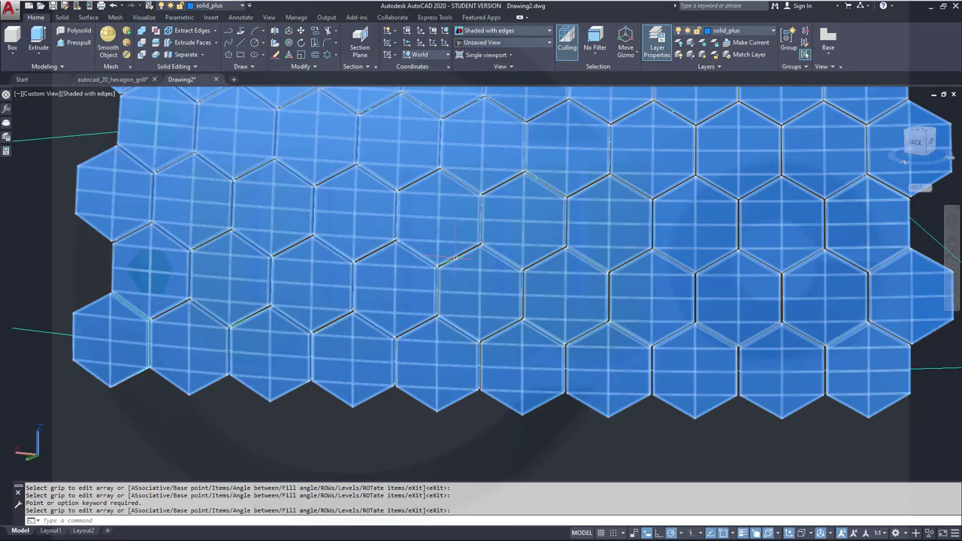
pyautogui.scroll(-8, 459, 256)
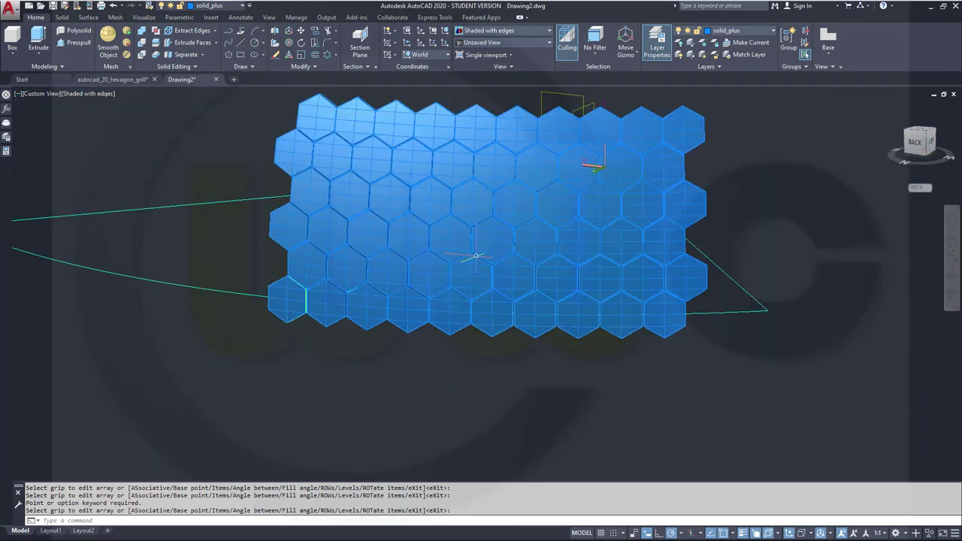
pyautogui.keyDown('shift'); pyautogui.moveTo(473, 258); pyautogui.dragTo(574, 279, button='middle'); pyautogui.keyUp('shift')
pyautogui.scroll(-2, 574, 280)
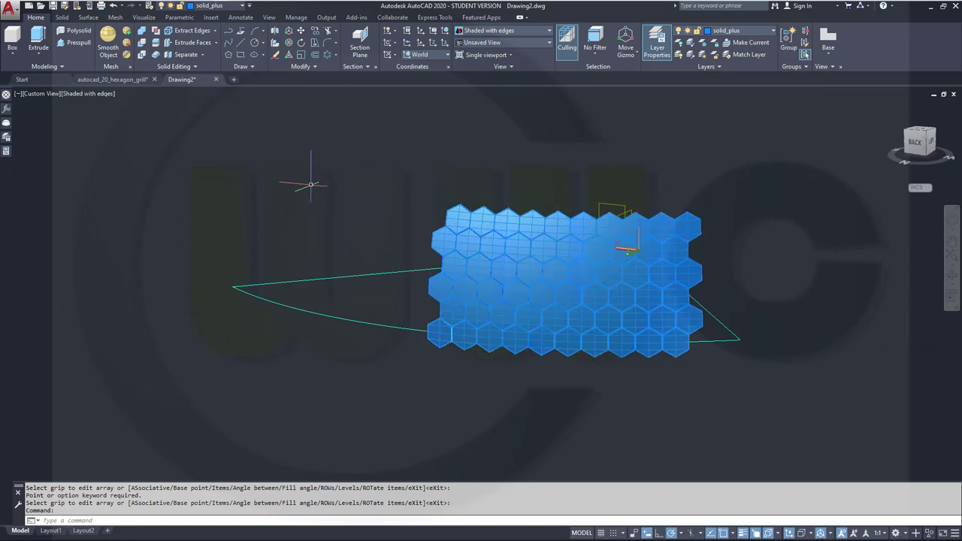
# Select the hexagon array for MIRROR3D and bring the vertical reference face into view.
pyautogui.click(275, 32)
pyautogui.click(440, 235)
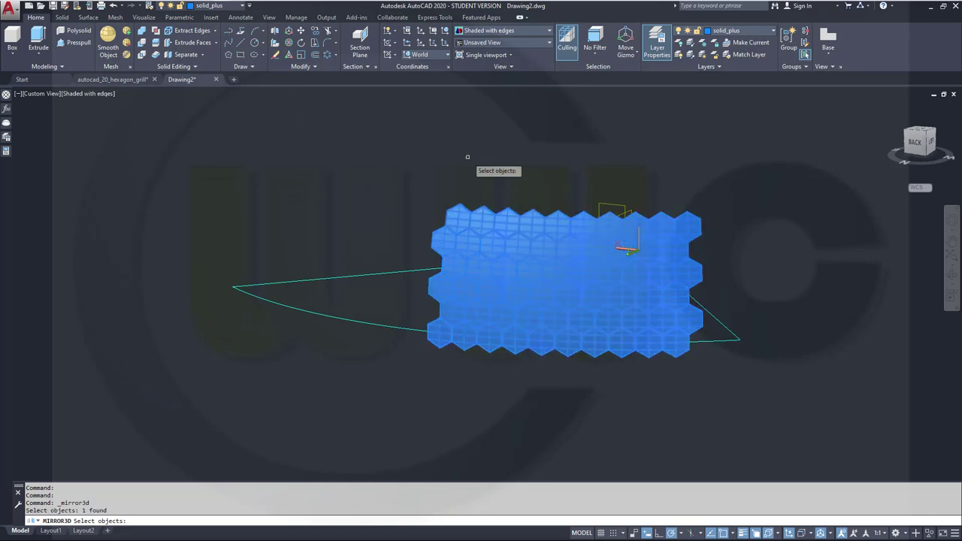
pyautogui.press('Return')
pyautogui.keyDown('shift'); pyautogui.moveTo(564, 176); pyautogui.dragTo(446, 186, button='middle'); pyautogui.keyUp('shift')
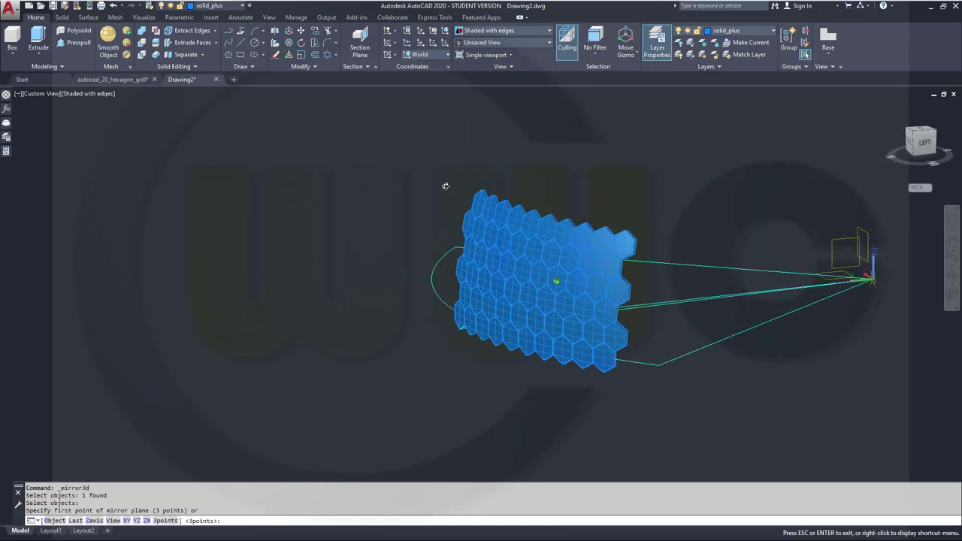
pyautogui.scroll(6, 777, 260)
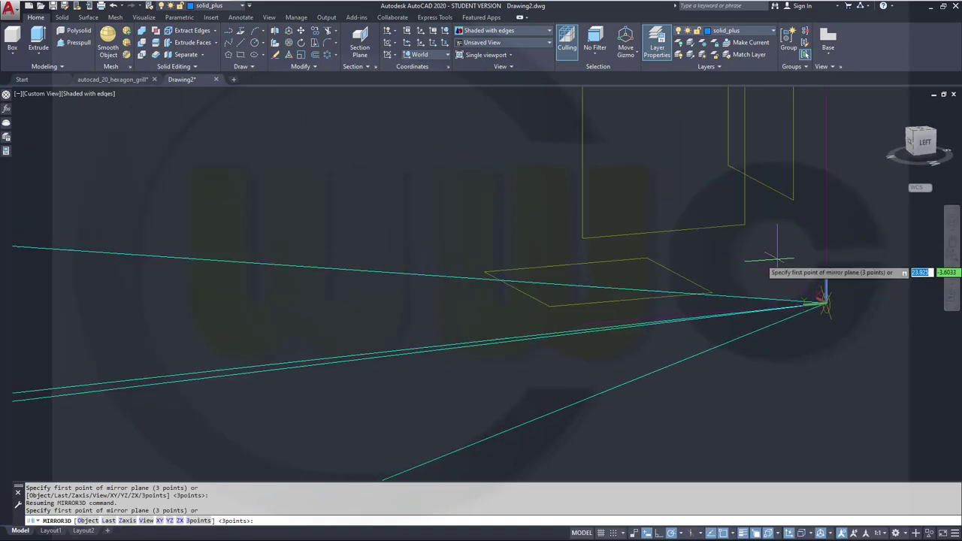
pyautogui.moveTo(667, 260); pyautogui.dragTo(647, 395, button='middle')
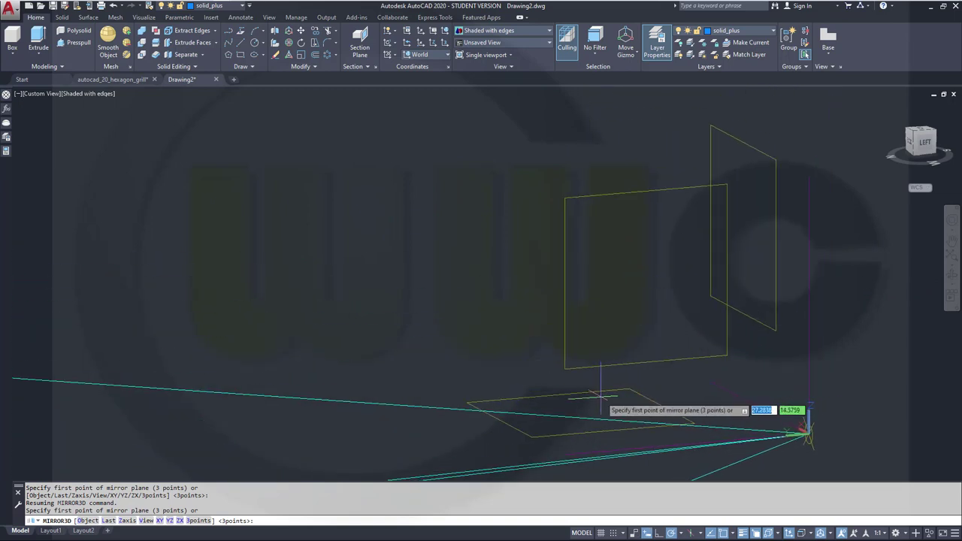
# Mirror through three points on the yellow vertical face, keeping the source array.
pyautogui.click(564, 369)
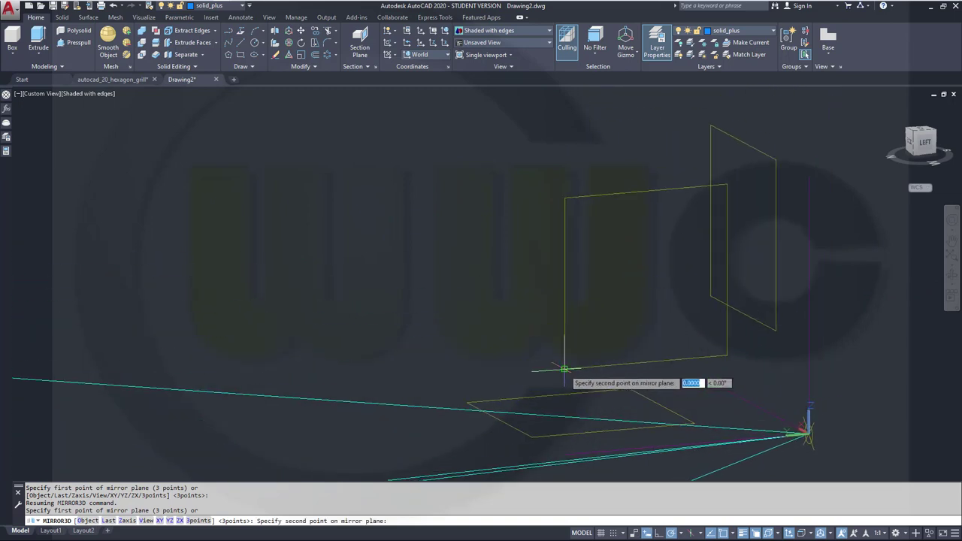
pyautogui.click(565, 200)
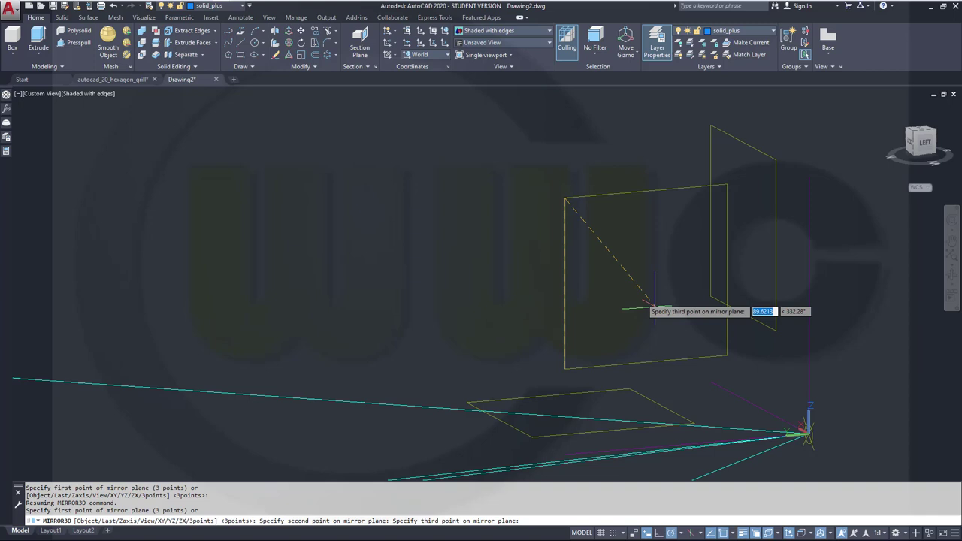
pyautogui.click(720, 349)
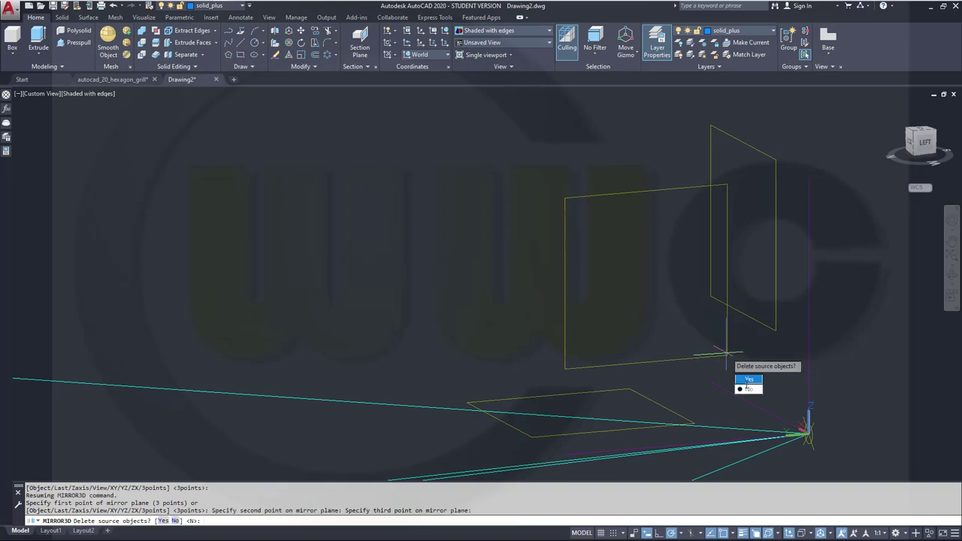
pyautogui.click(748, 389)
pyautogui.scroll(3, 473, 326)
pyautogui.scroll(-3, 473, 325)
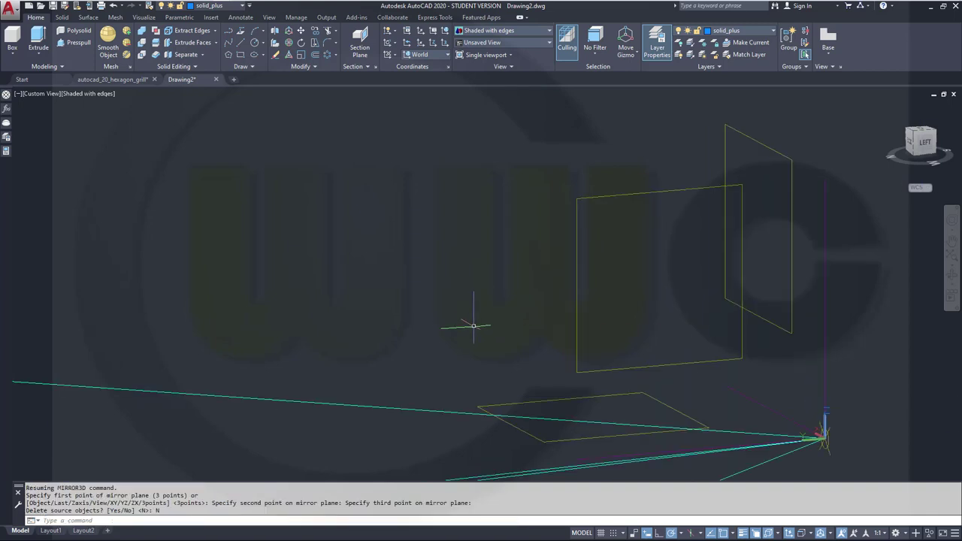
pyautogui.scroll(-5, 473, 326)
pyautogui.scroll(2, 418, 339)
pyautogui.scroll(-2, 526, 333)
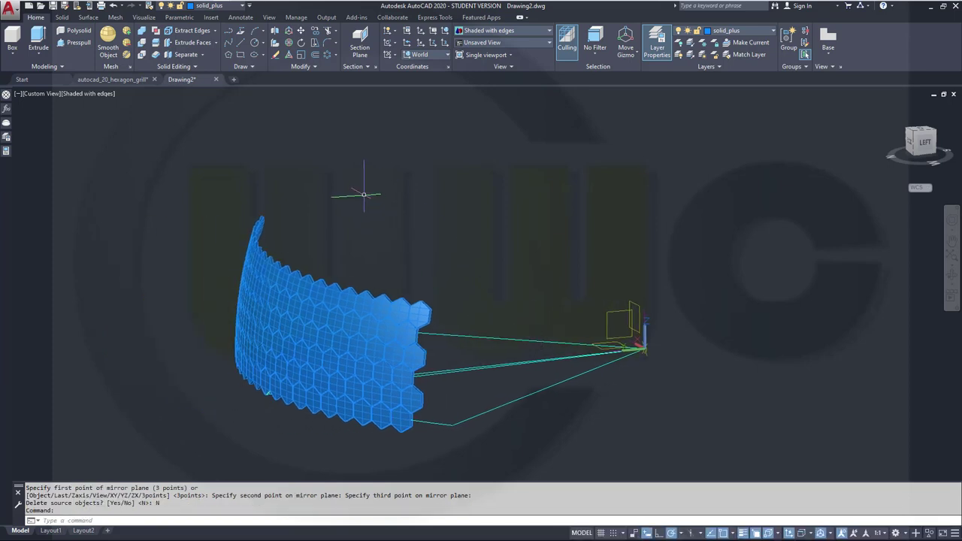
# MIRROR3D both grill halves through three points on the yellow rectangle, keeping the originals.
pyautogui.click(290, 45)
pyautogui.click(319, 328)
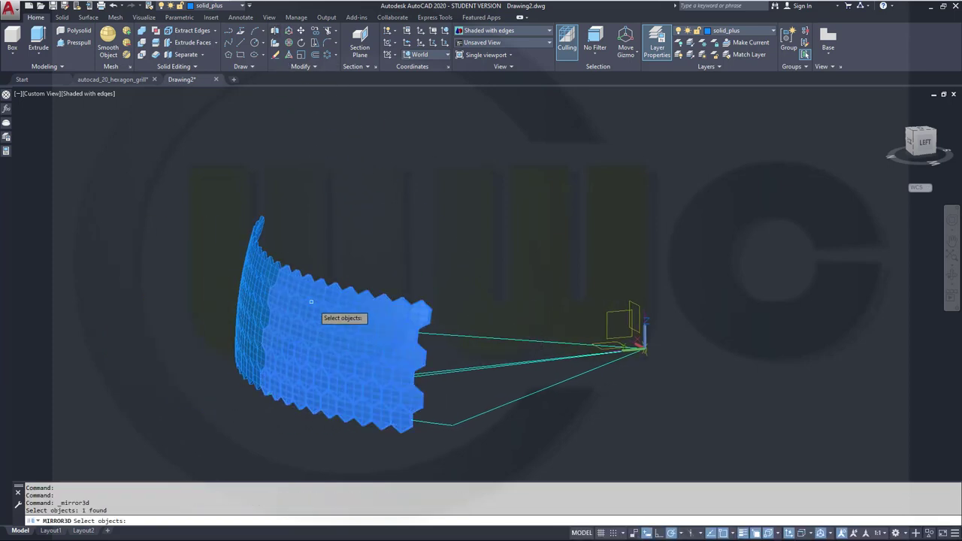
pyautogui.click(257, 284)
pyautogui.press('Return')
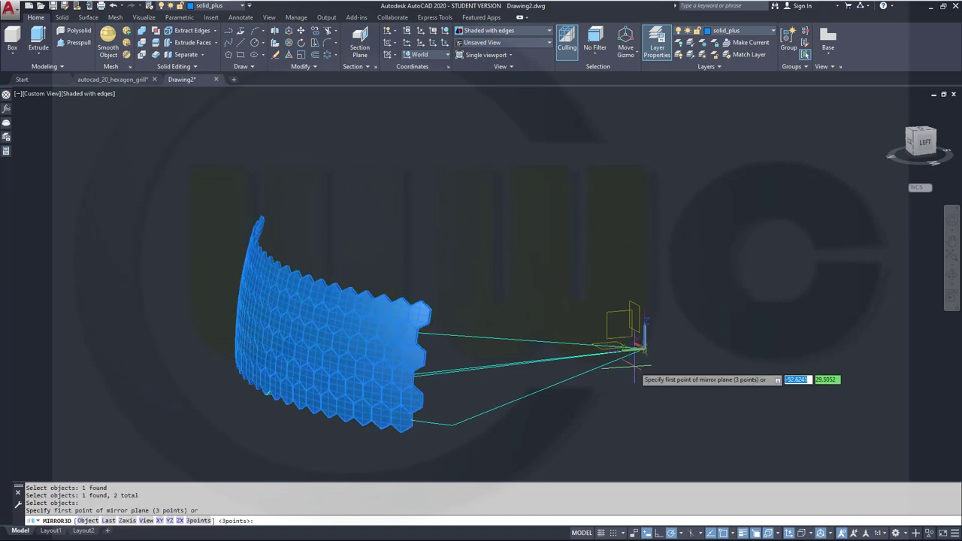
pyautogui.scroll(5, 627, 343)
pyautogui.scroll(3, 616, 346)
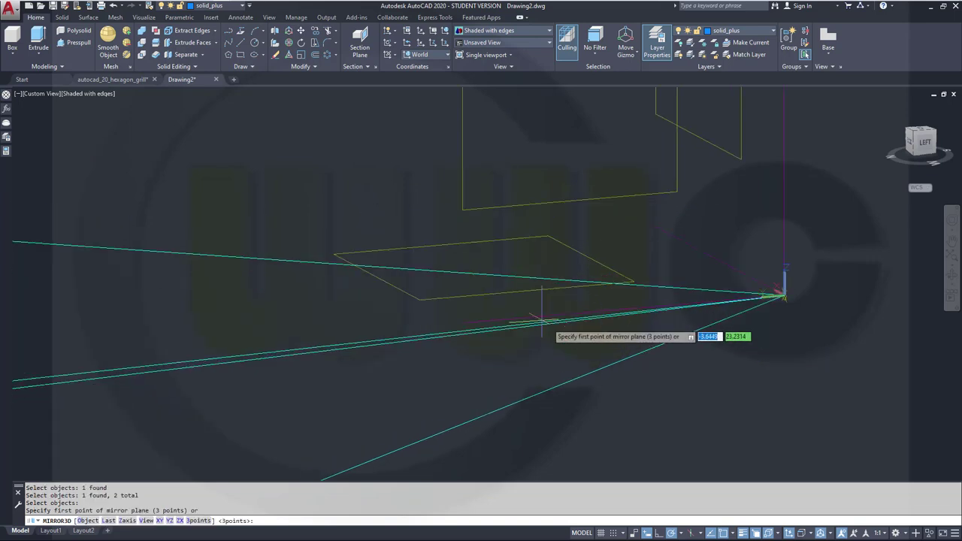
pyautogui.click(419, 297)
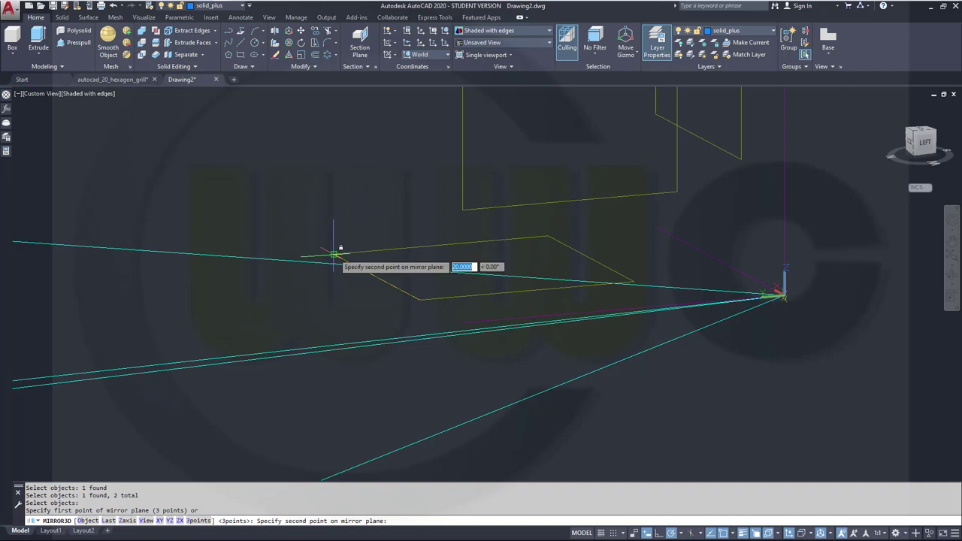
pyautogui.click(335, 255)
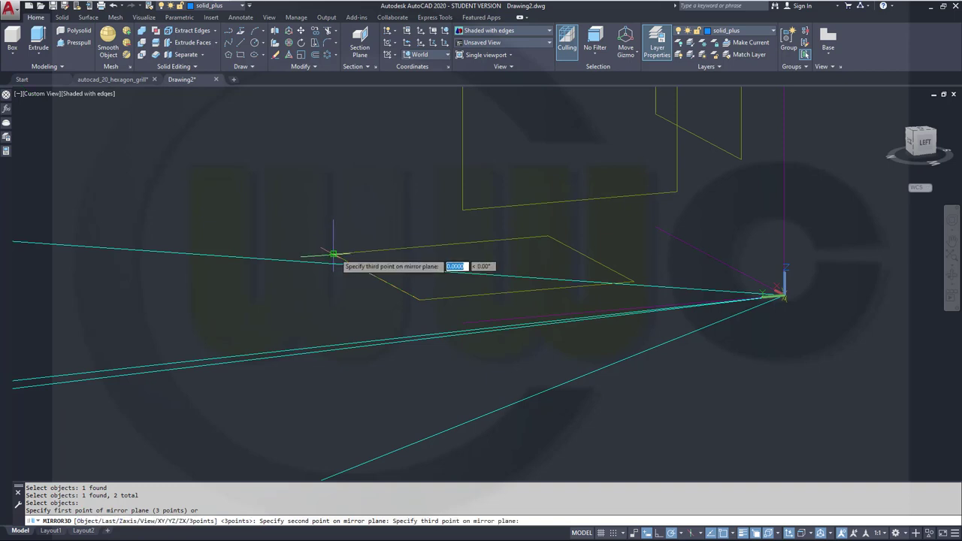
pyautogui.click(548, 236)
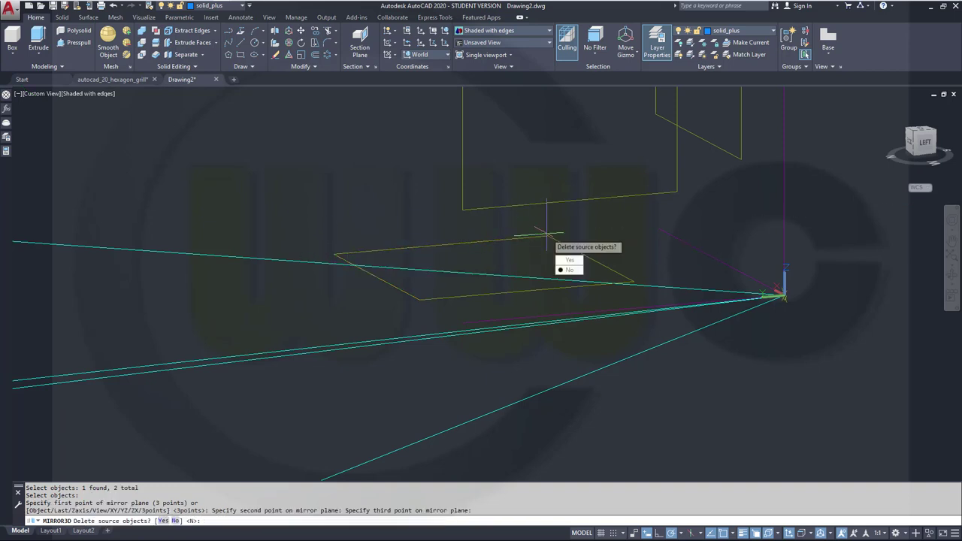
pyautogui.click(568, 270)
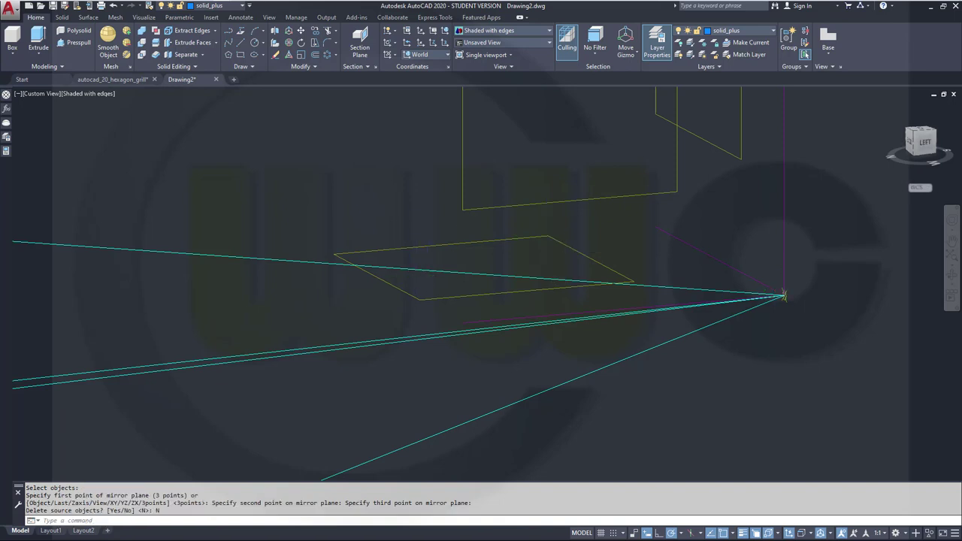
pyautogui.scroll(-5, 422, 279)
pyautogui.moveTo(422, 280)
pyautogui.keyDown('shift'); pyautogui.mouseDown(button='middle')
pyautogui.moveTo(452, 338)
pyautogui.moveTo(558, 307)
pyautogui.moveTo(498, 332)
pyautogui.moveTo(578, 316)
pyautogui.mouseUp(button='middle'); pyautogui.keyUp('shift')
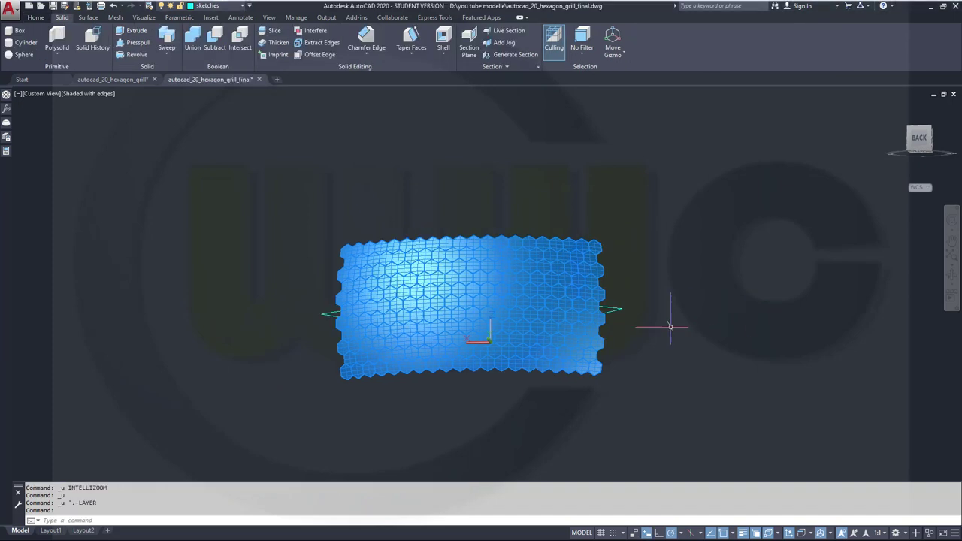
# Turn off the solid_plus layer to hide the grill.
pyautogui.keyDown('shift'); pyautogui.moveTo(672, 322); pyautogui.dragTo(727, 327, button='middle'); pyautogui.keyUp('shift')
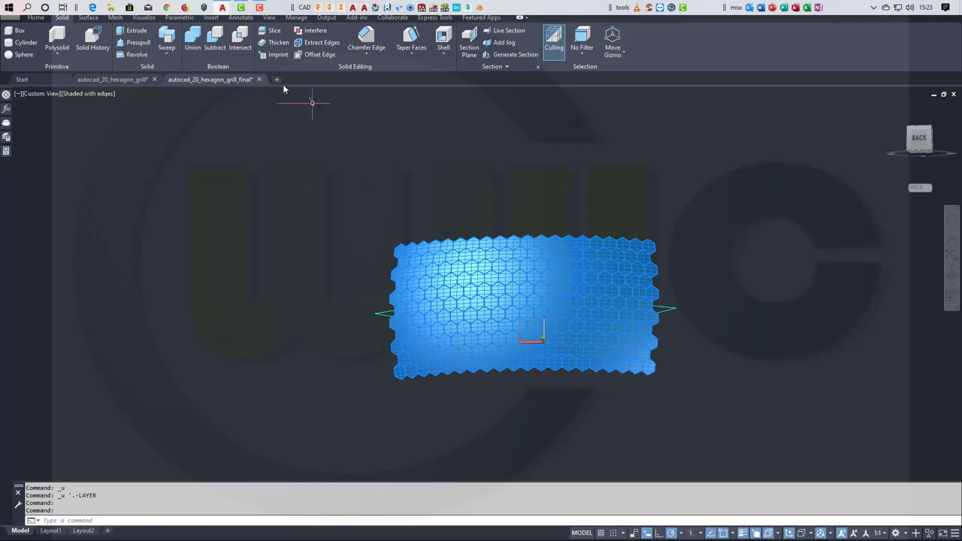
pyautogui.click(242, 6)
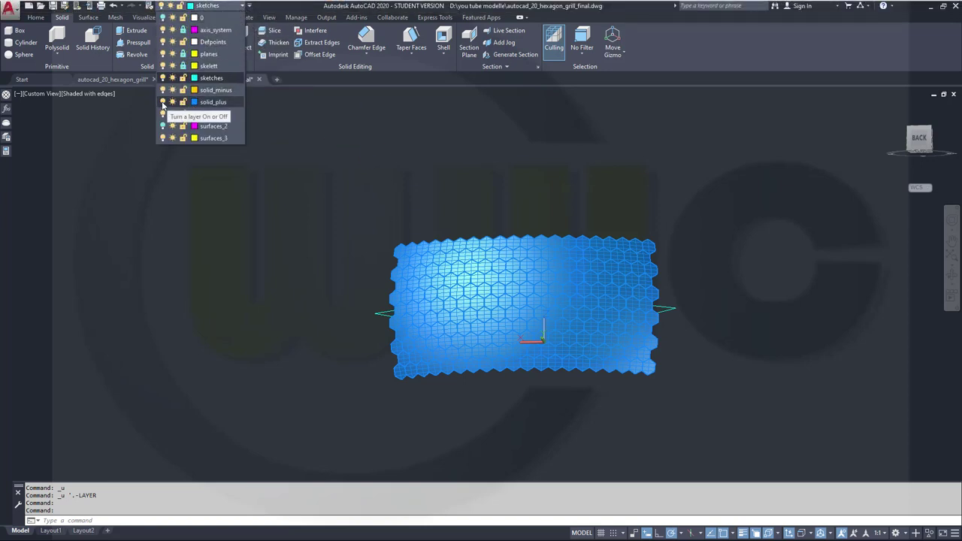
pyautogui.click(163, 102)
pyautogui.click(445, 210)
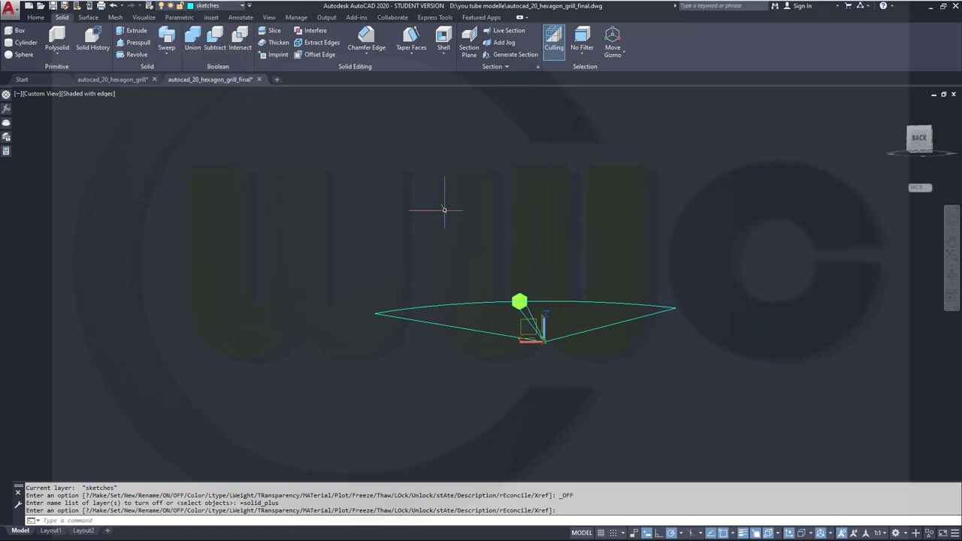
pyautogui.scroll(6, 520, 312)
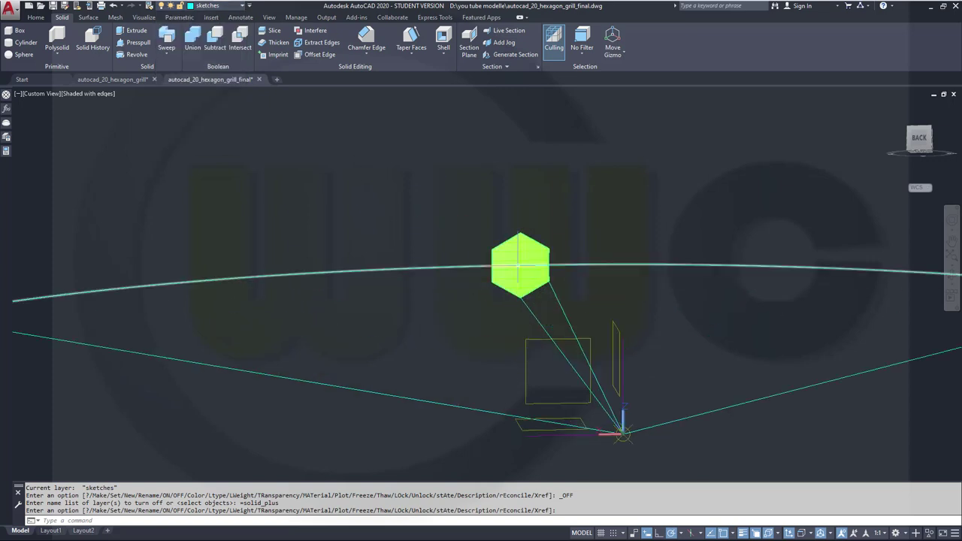
# Move both filled hexagon faces onto a turned-off layer.
pyautogui.click(518, 262)
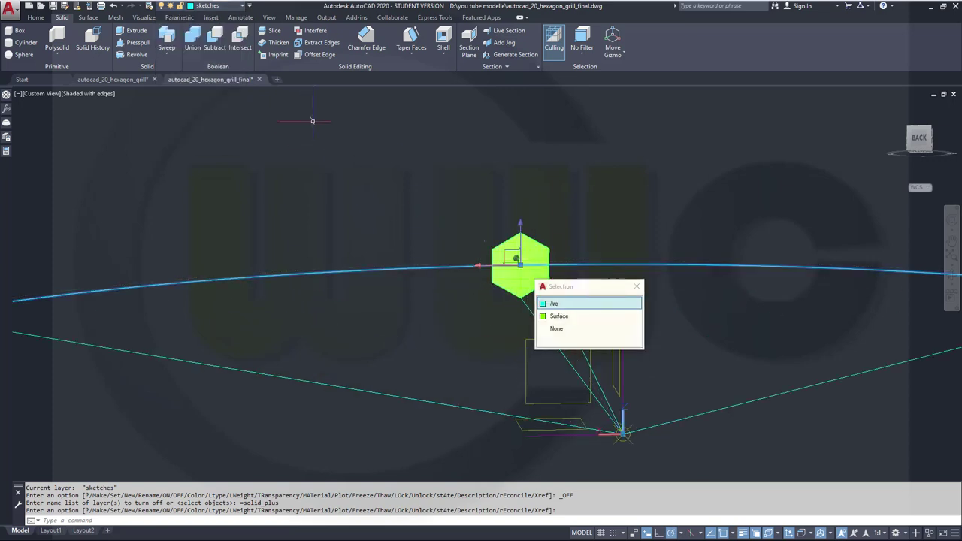
pyautogui.click(242, 6)
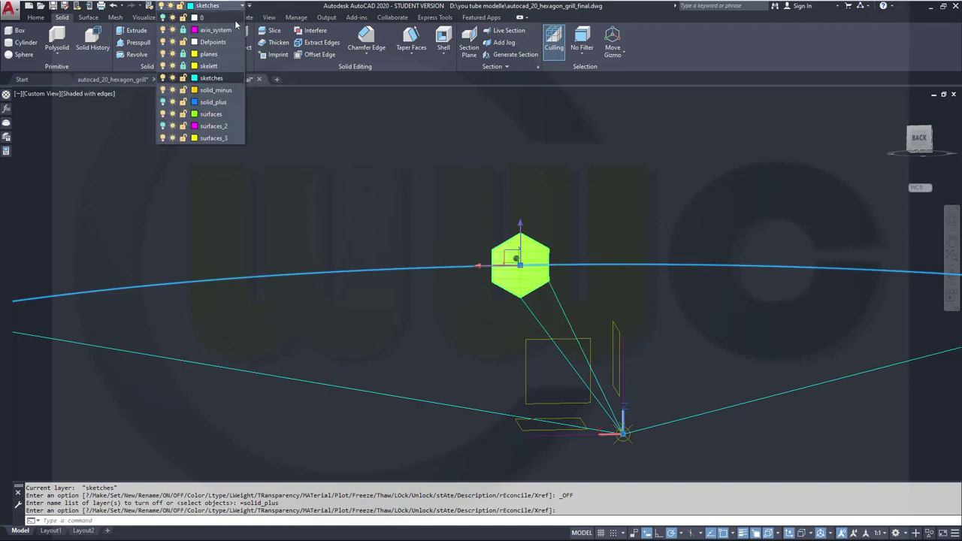
pyautogui.click(225, 18)
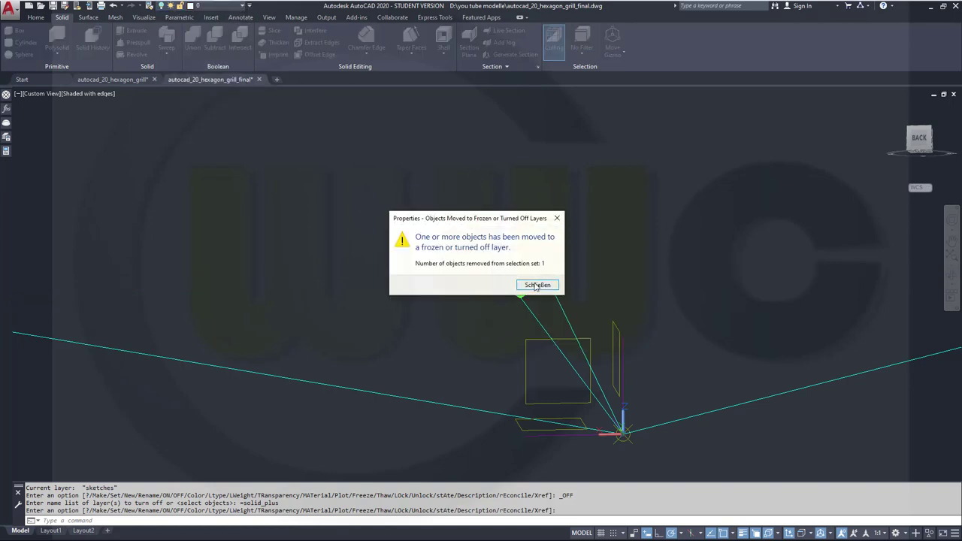
pyautogui.click(535, 285)
pyautogui.press('Return')
pyautogui.click(553, 276)
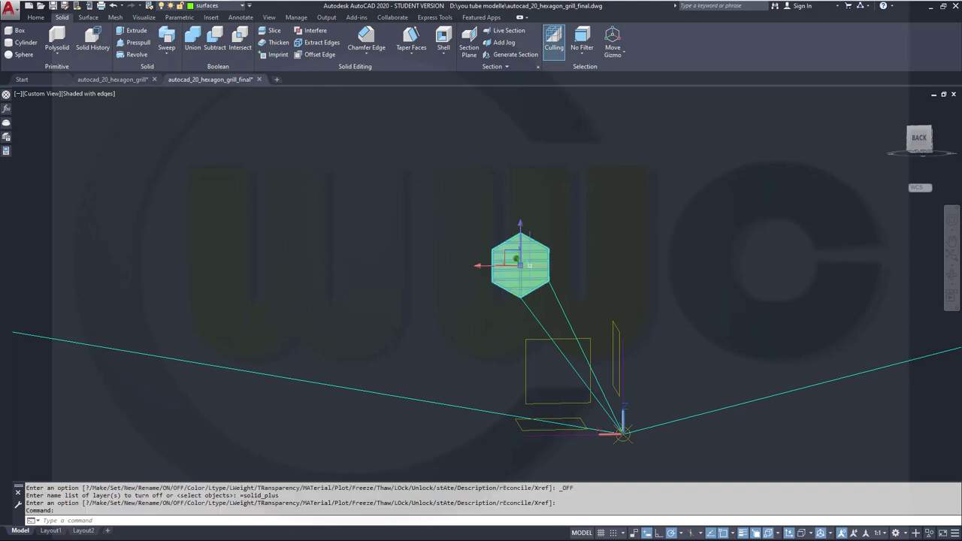
pyautogui.click(241, 6)
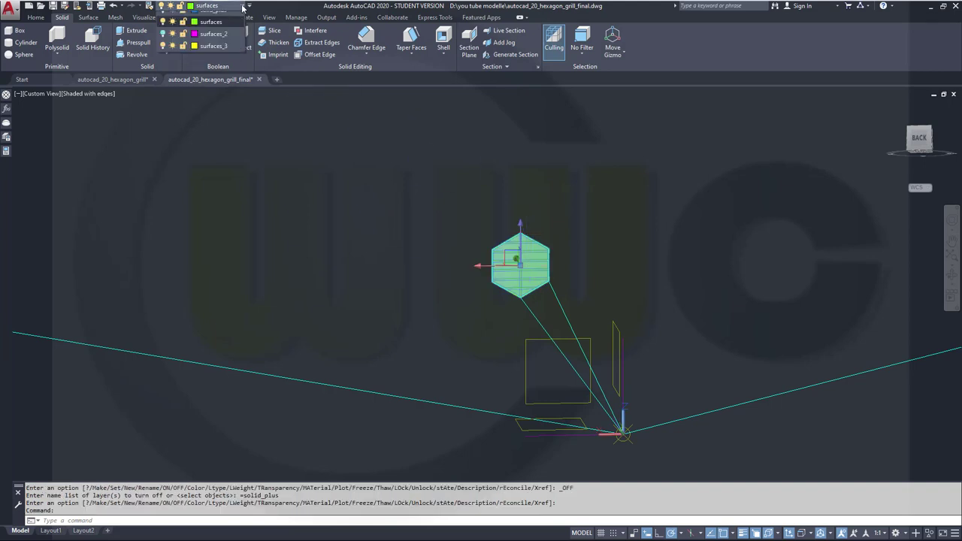
pyautogui.click(226, 18)
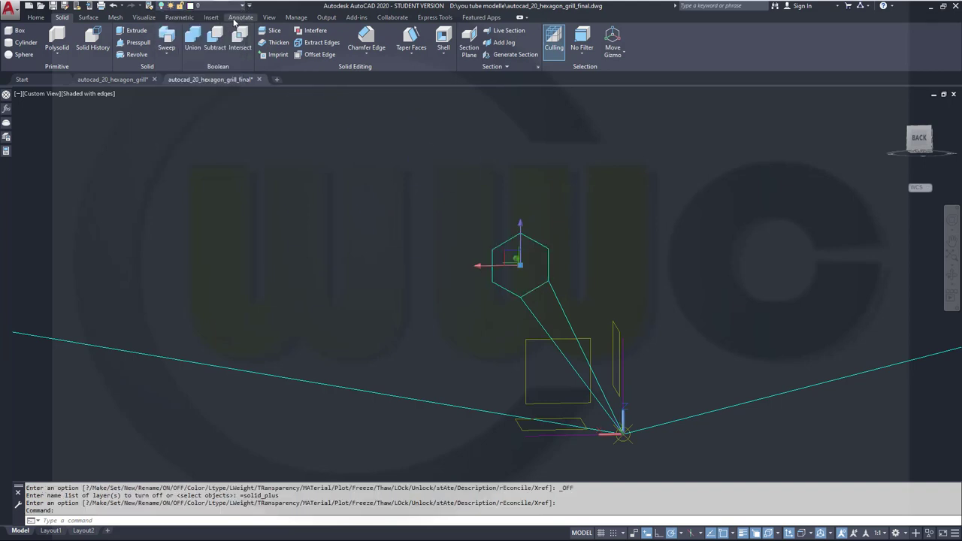
pyautogui.click(536, 287)
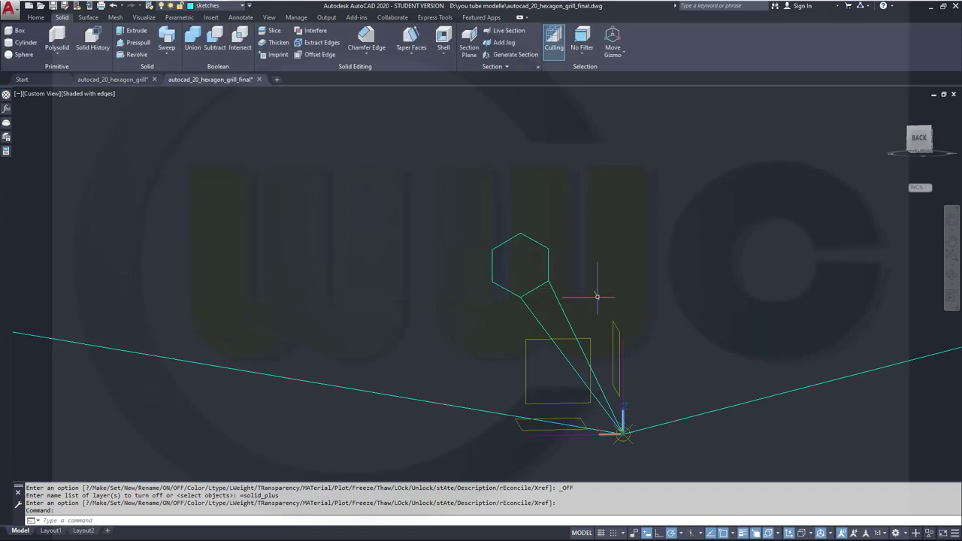
pyautogui.scroll(2, 633, 300)
pyautogui.scroll(-5, 662, 352)
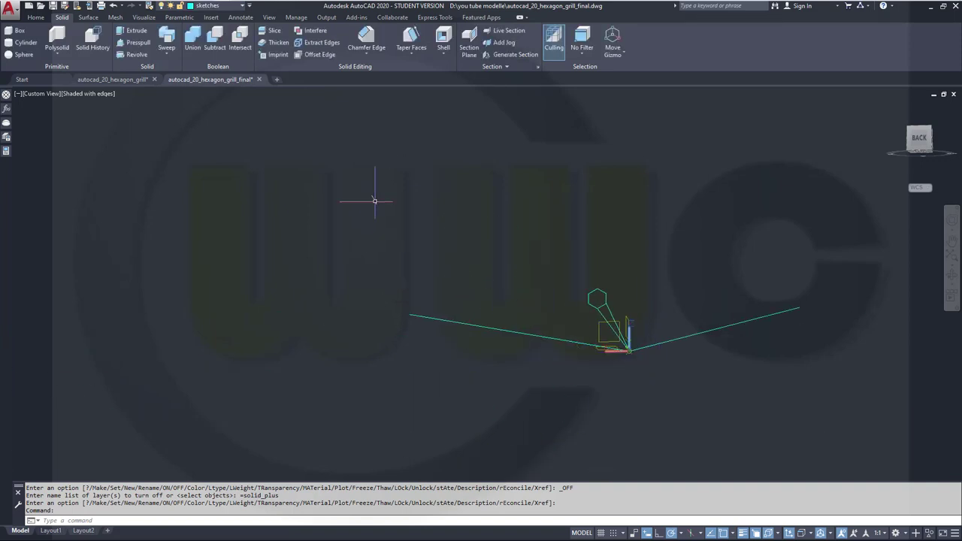
pyautogui.click(239, 8)
# Turn on surfaces_2 and move the picked magenta surface to surfaces_3.
pyautogui.click(164, 126)
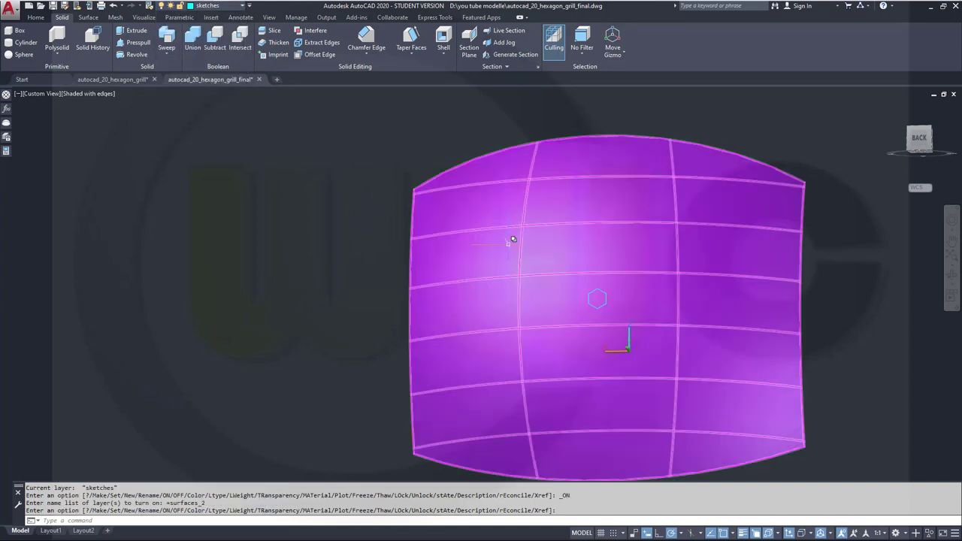
pyautogui.click(512, 241)
pyautogui.click(552, 283)
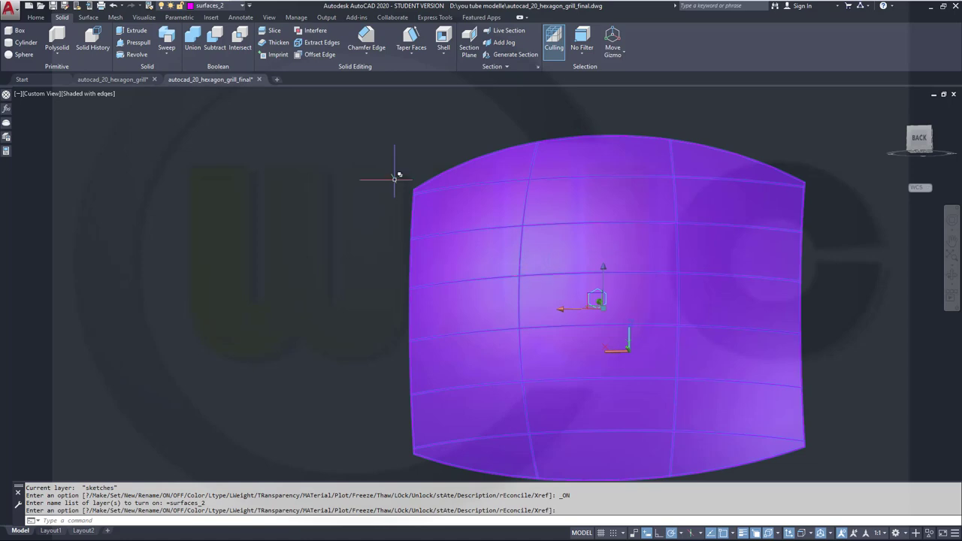
pyautogui.click(241, 5)
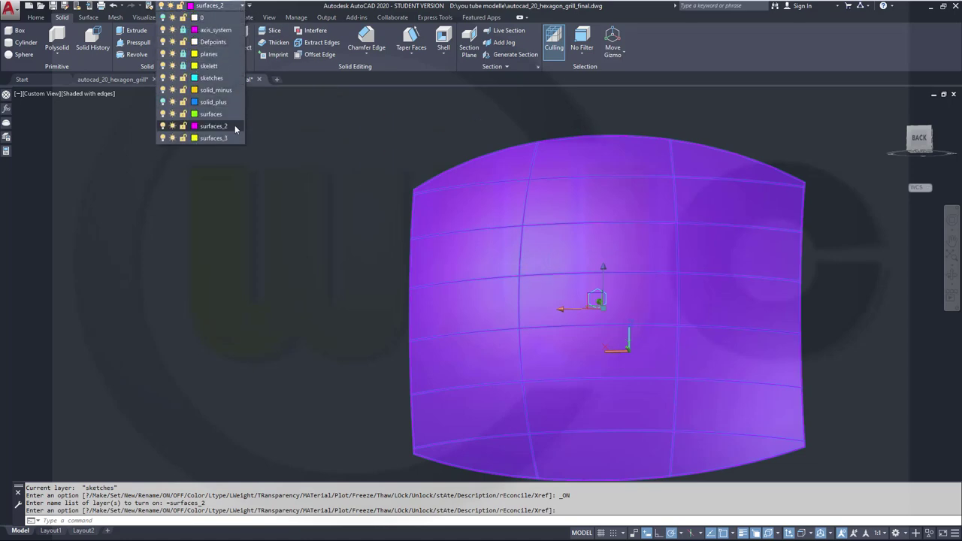
pyautogui.click(213, 137)
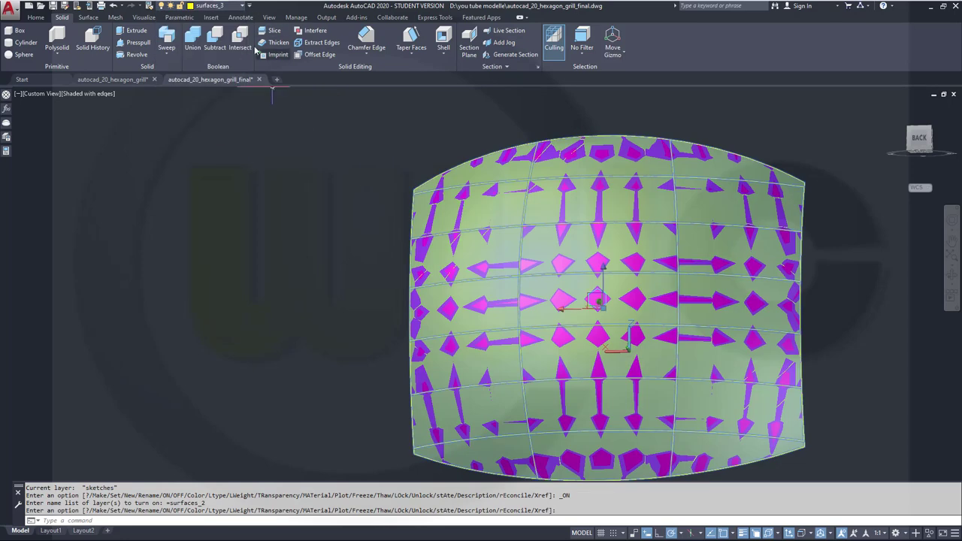
pyautogui.press('Escape')
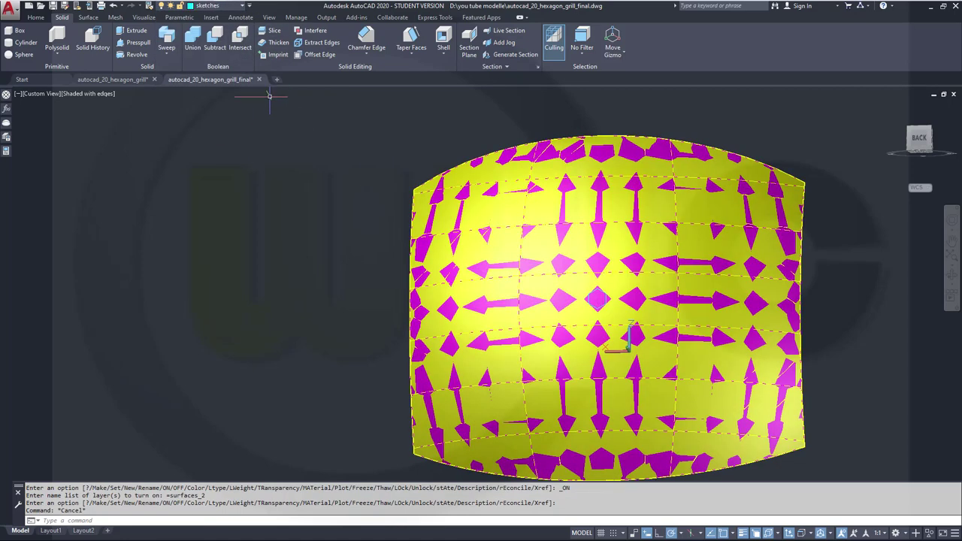
# Turn off the surfaces_3 layer.
pyautogui.click(240, 5)
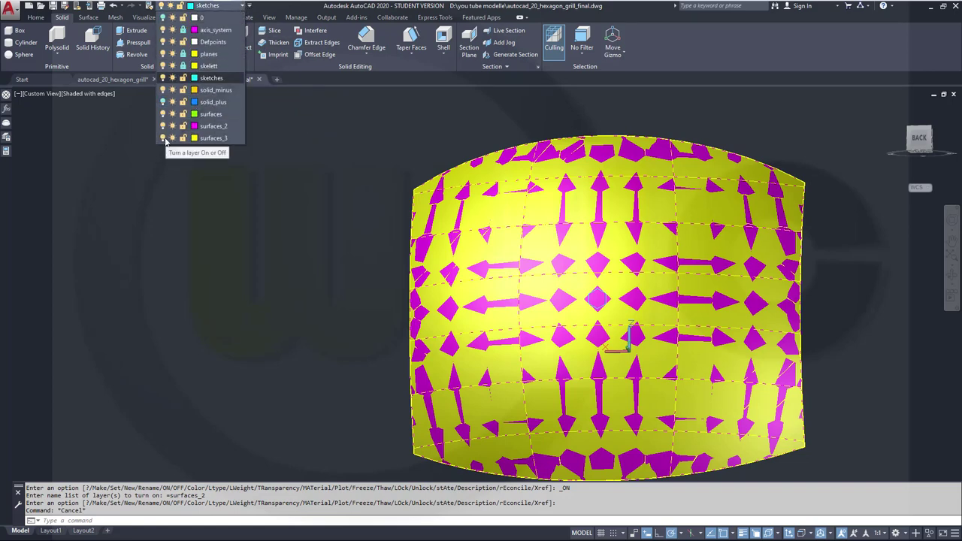
pyautogui.click(165, 138)
pyautogui.keyDown('shift'); pyautogui.moveTo(689, 310); pyautogui.dragTo(557, 299, button='middle'); pyautogui.keyUp('shift')
# Rotate the UCS 90° about its X axis via the UCS icon's grip menu.
pyautogui.scroll(2, 551, 276)
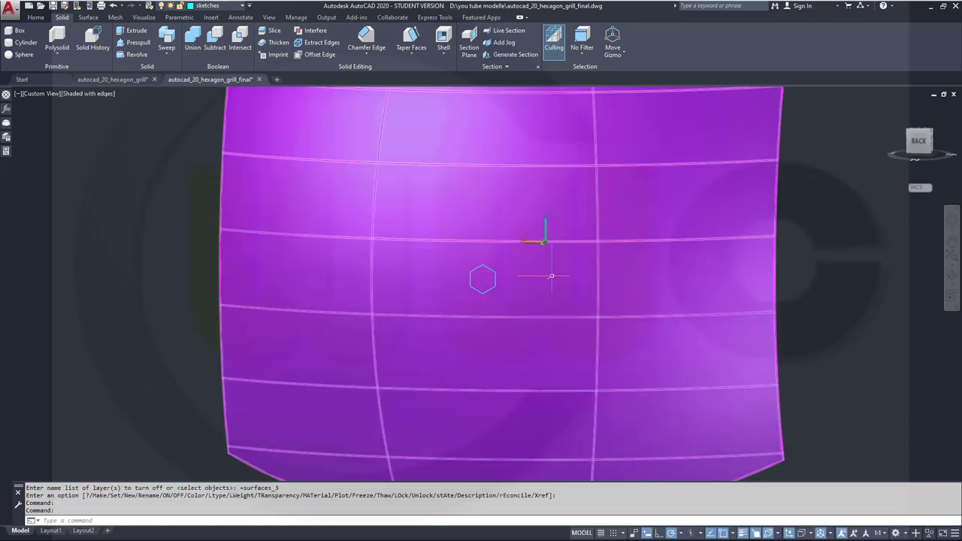
pyautogui.click(545, 226)
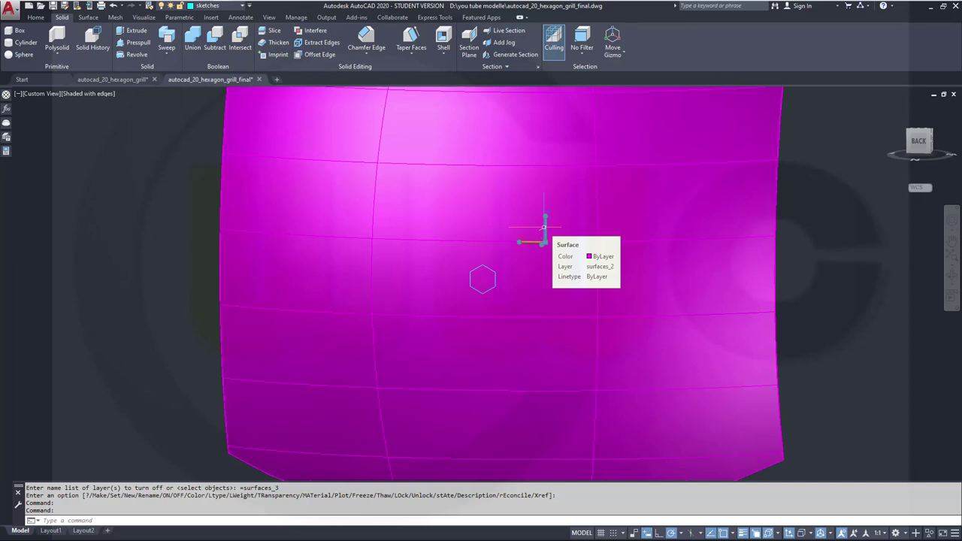
pyautogui.click(548, 210)
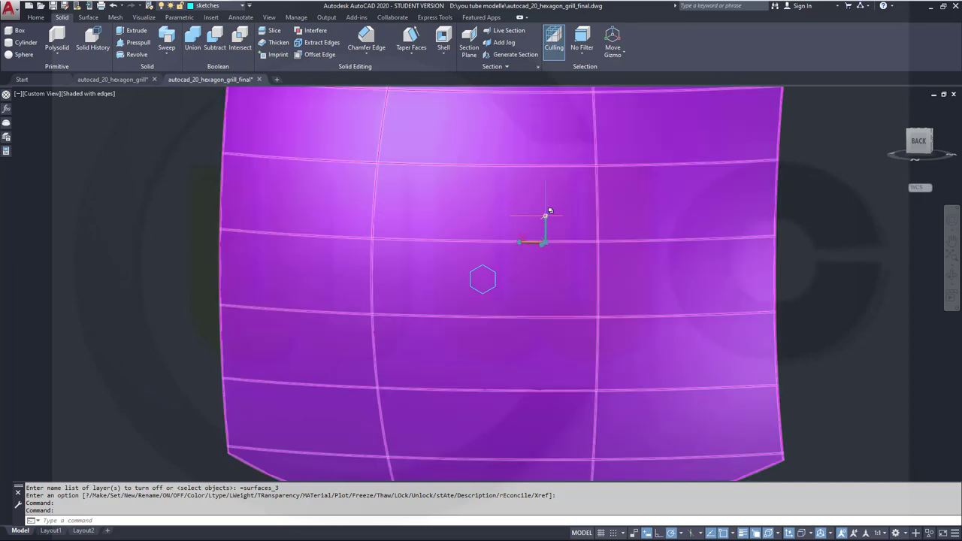
pyautogui.moveTo(550, 210)
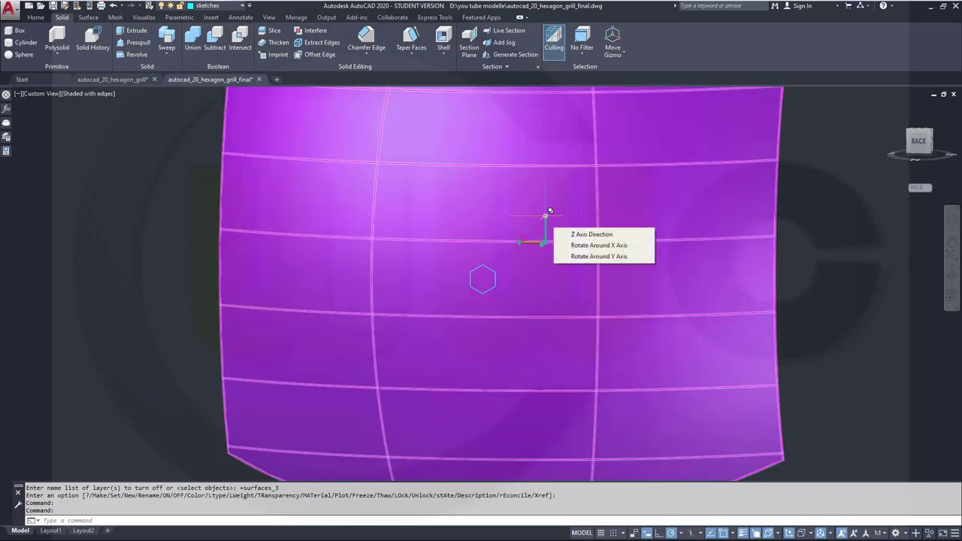
pyautogui.click(586, 246)
pyautogui.press('Return')
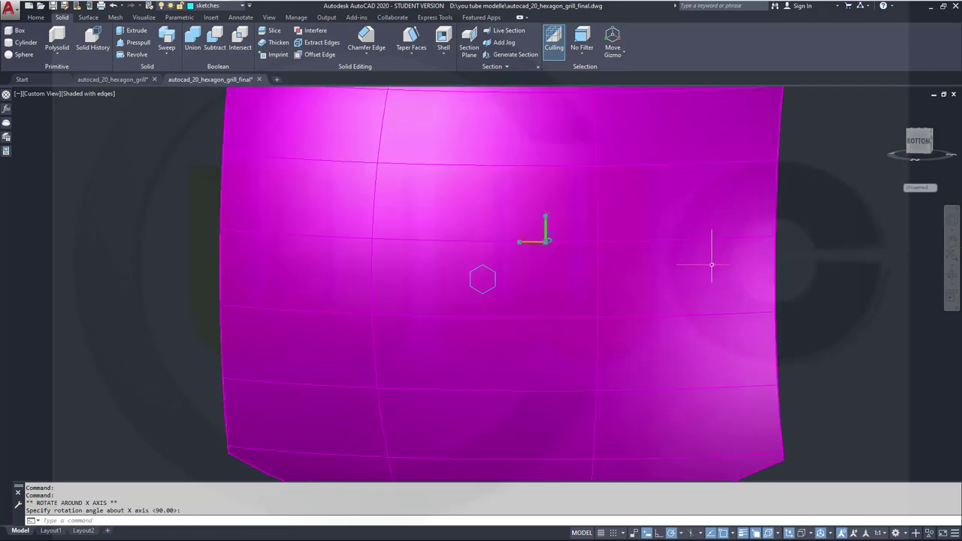
pyautogui.press('Escape')
pyautogui.scroll(3, 732, 253)
pyautogui.scroll(-5, 767, 268)
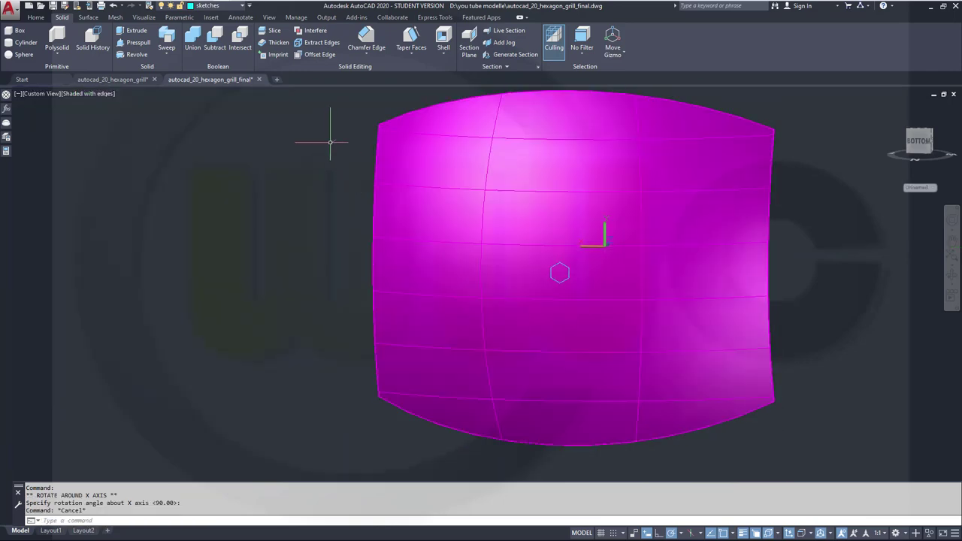
# Draw a 340 × 135 rectangle with its first corner at 0,0.
pyautogui.click(37, 17)
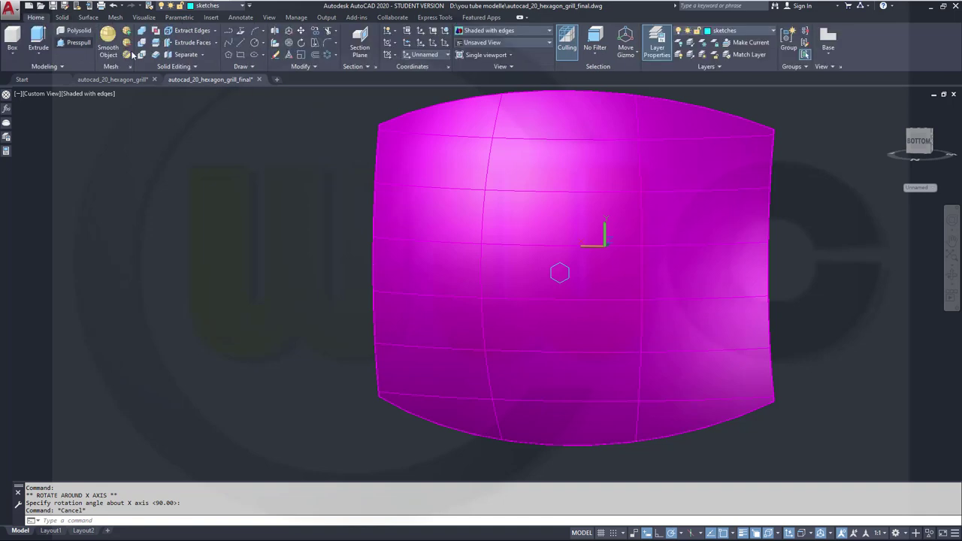
pyautogui.click(240, 55)
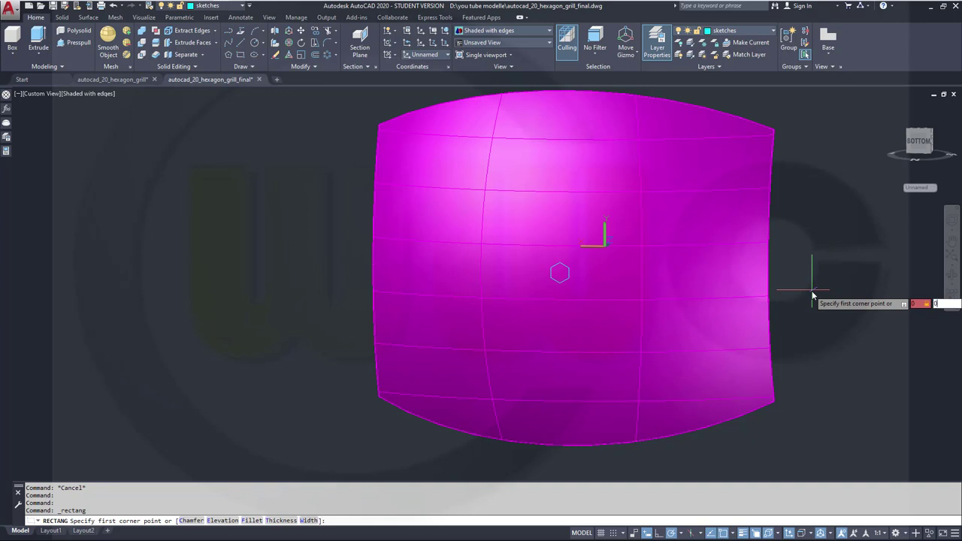
pyautogui.write('0,0')
pyautogui.press('Return')
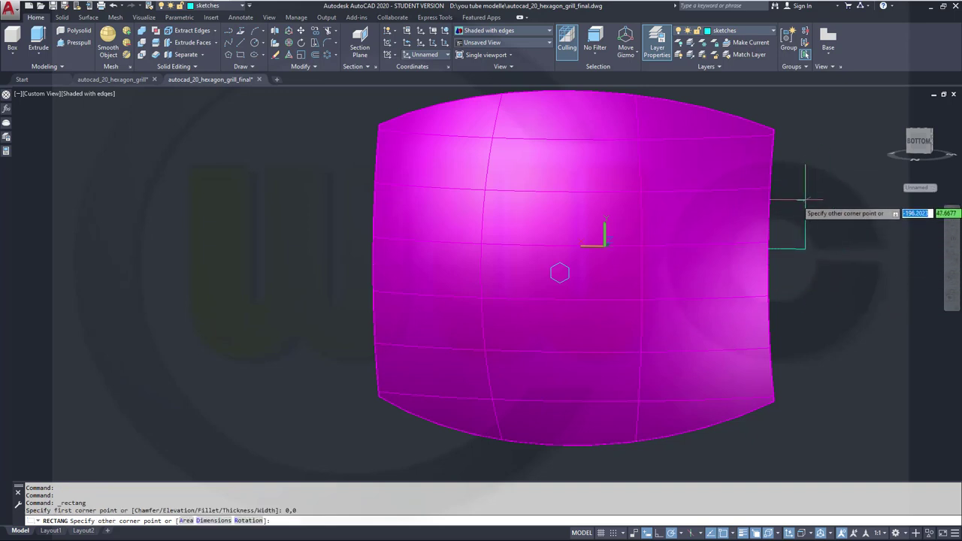
pyautogui.write('340')
pyautogui.press('Tab')
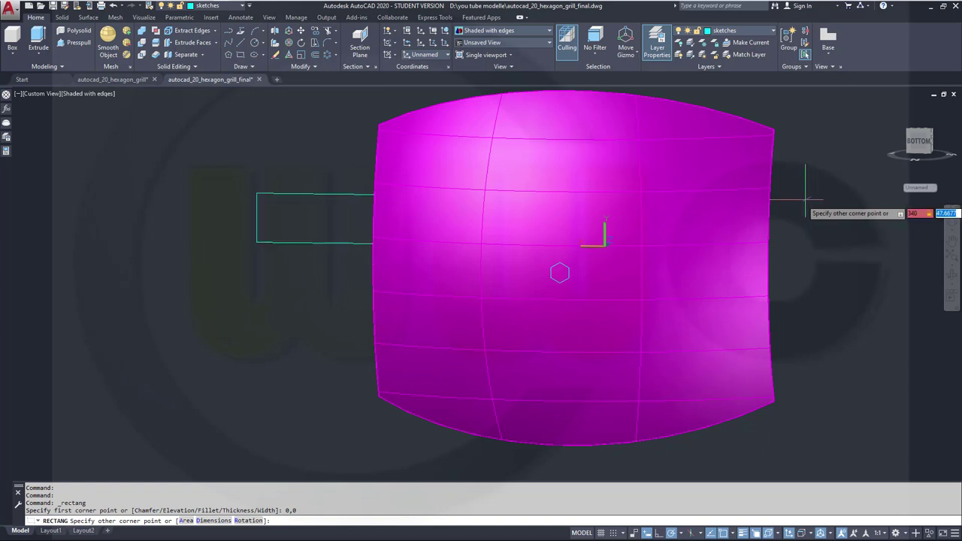
pyautogui.write('135')
pyautogui.press('Return')
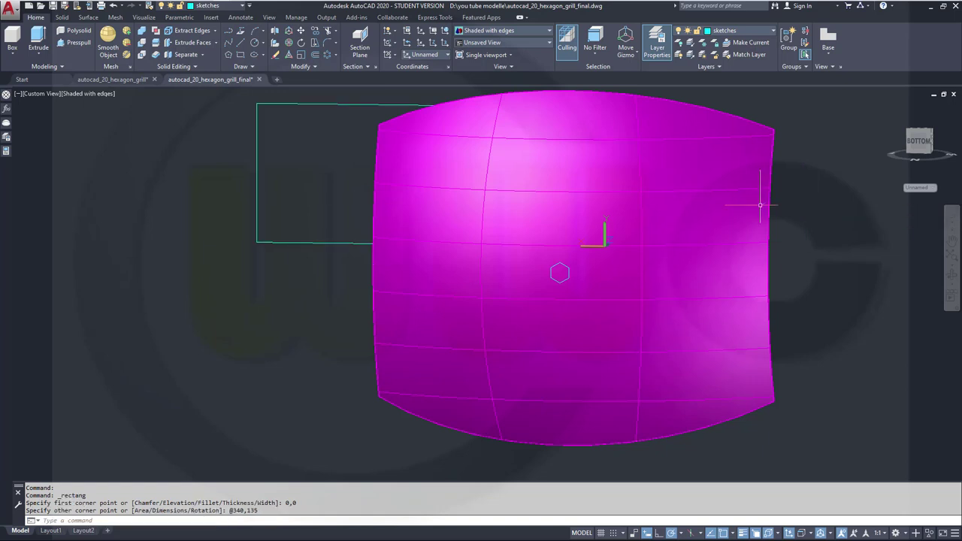
pyautogui.keyDown('shift'); pyautogui.moveTo(345, 232); pyautogui.dragTo(266, 296, button='middle'); pyautogui.keyUp('shift')
pyautogui.keyDown('shift'); pyautogui.moveTo(331, 282); pyautogui.dragTo(378, 301, button='middle'); pyautogui.keyUp('shift')
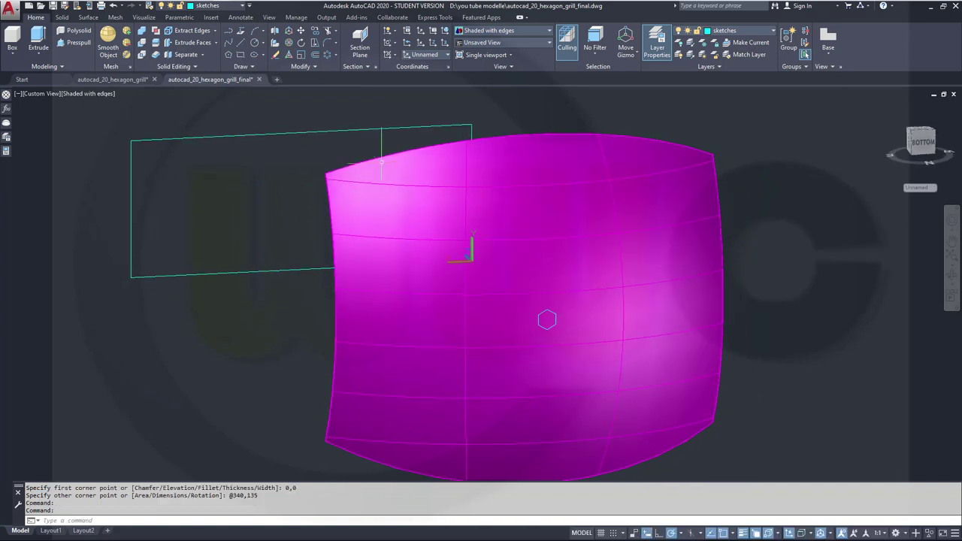
# Start 3DMOVE on the rectangle, basing it midway between two opposite corners.
pyautogui.click(288, 33)
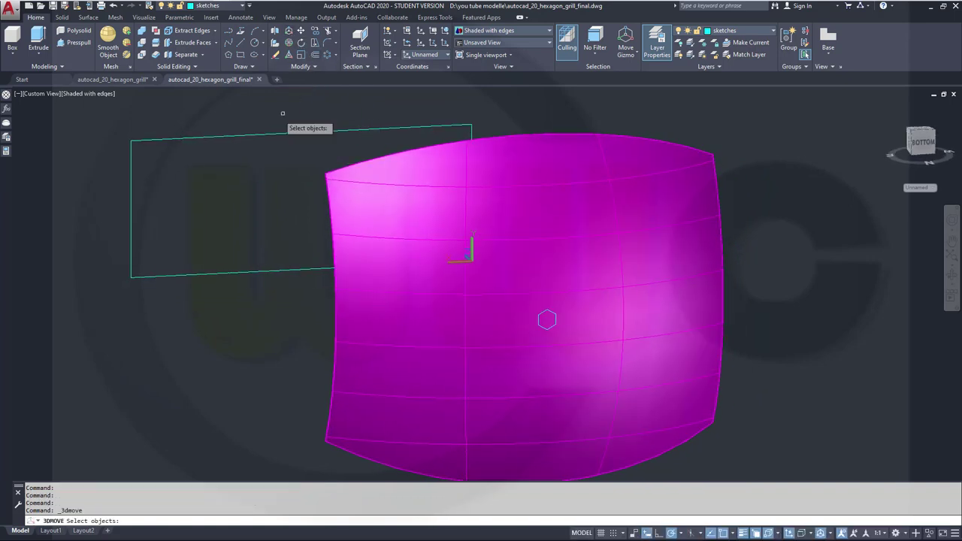
pyautogui.click(210, 137)
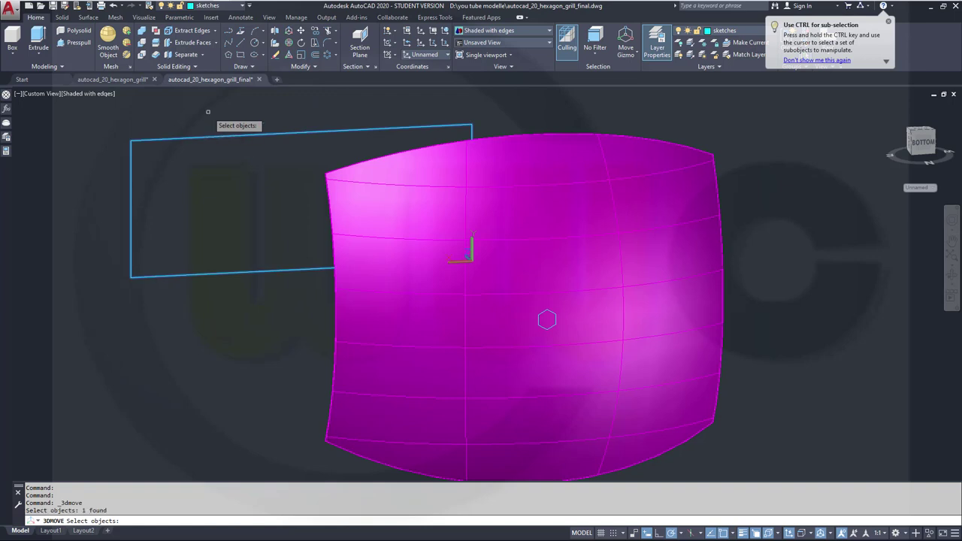
pyautogui.keyDown('shift'); pyautogui.rightClick(210, 115); pyautogui.keyUp('shift')
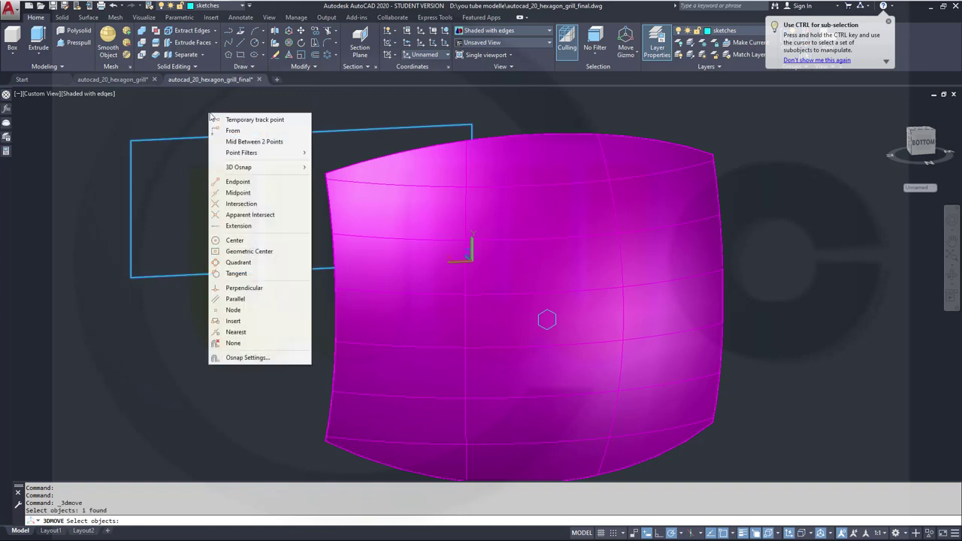
pyautogui.press('Escape')
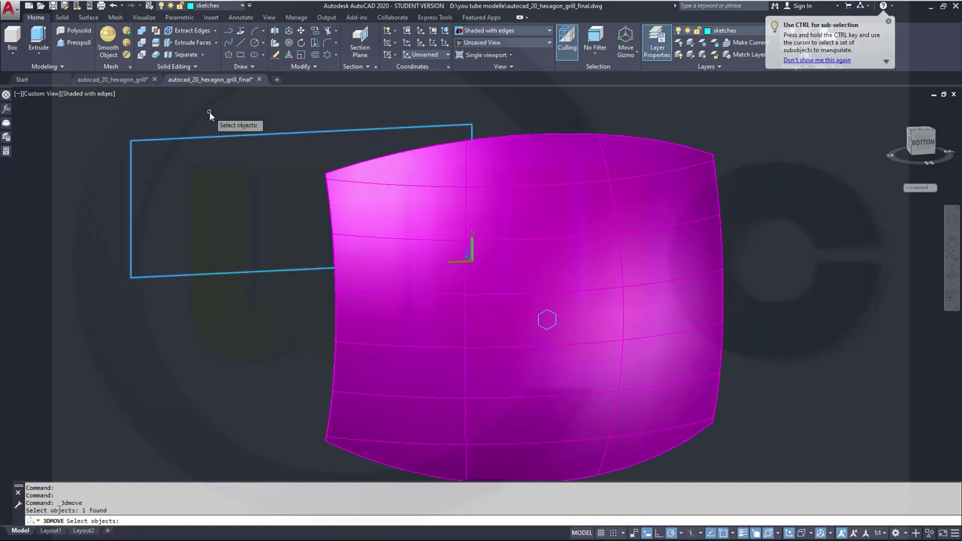
pyautogui.press('Return')
pyautogui.keyDown('shift'); pyautogui.rightClick(209, 112); pyautogui.keyUp('shift')
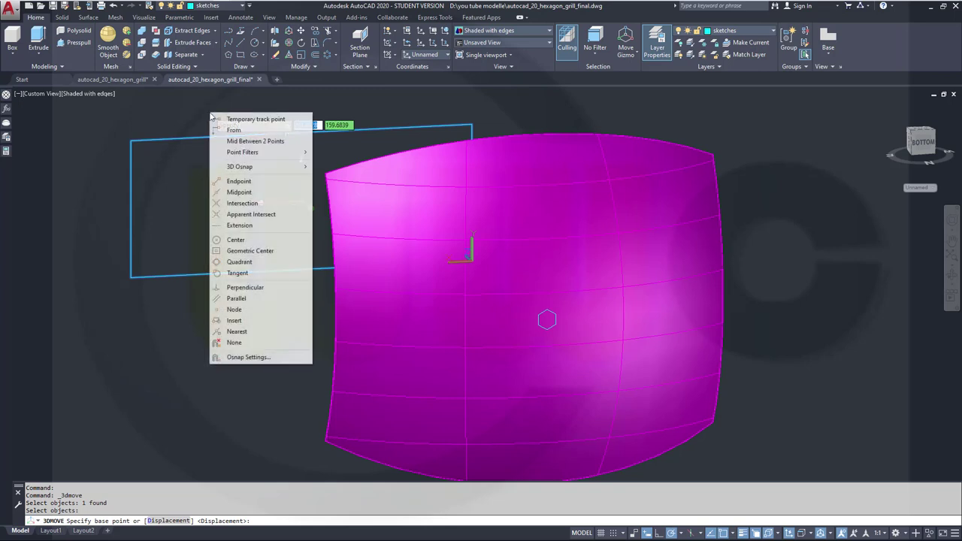
pyautogui.click(230, 141)
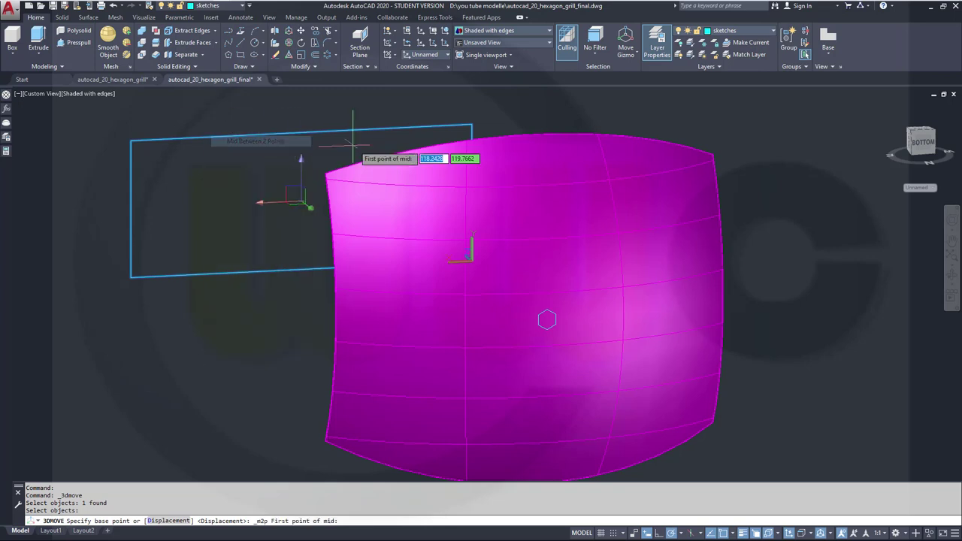
pyautogui.click(472, 125)
pyautogui.click(130, 278)
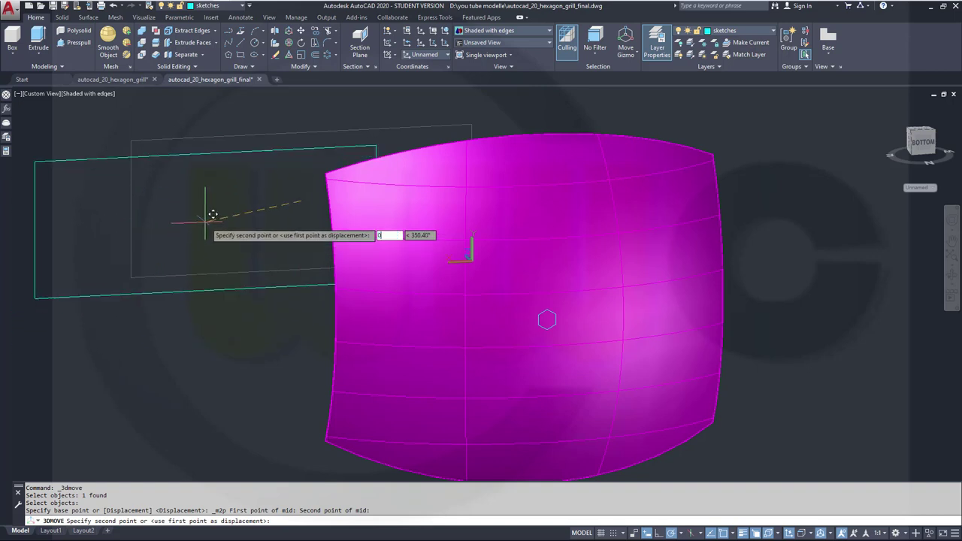
# Move the rectangle by 0,0,-300 so it drops 300 units along Z.
pyautogui.write('0')
pyautogui.press('Tab')
pyautogui.write('0')
pyautogui.press('Tab')
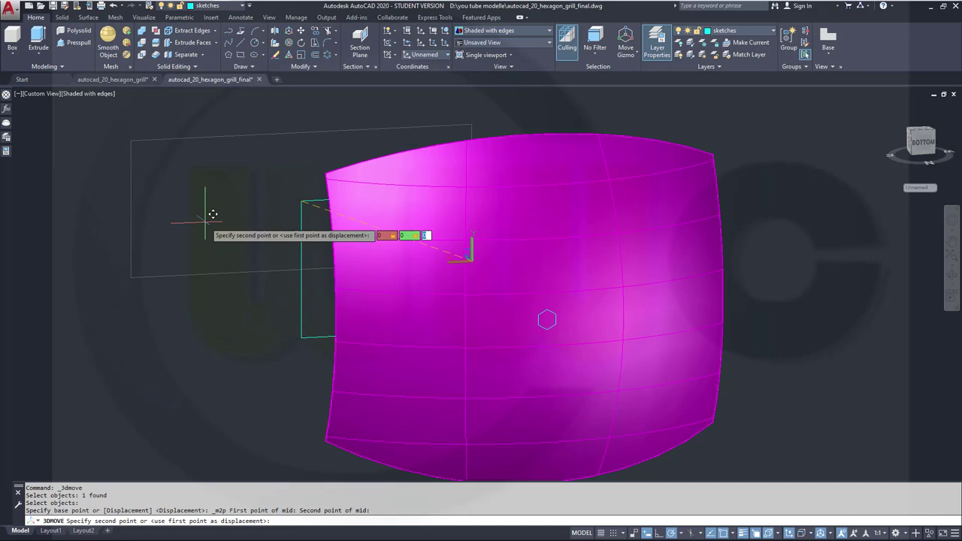
pyautogui.press('Return')
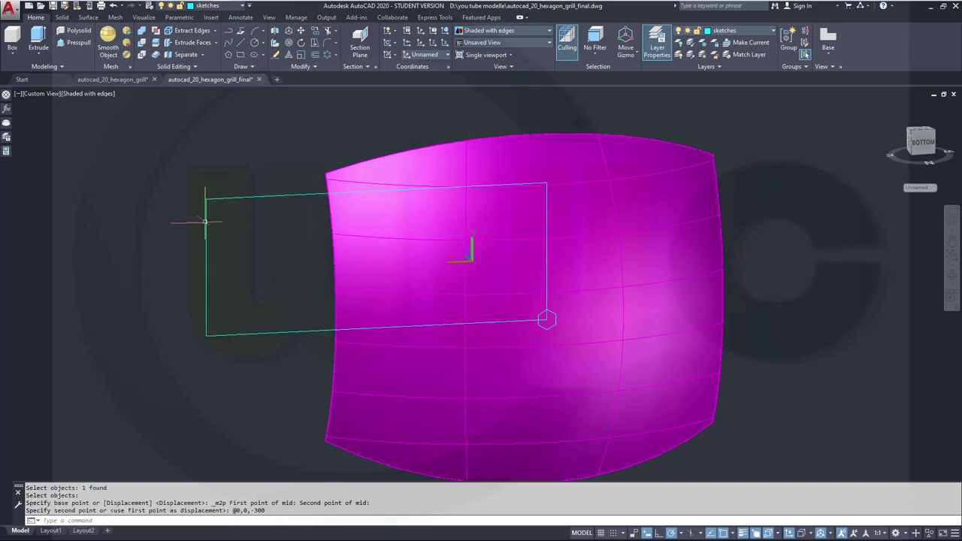
pyautogui.keyDown('shift'); pyautogui.moveTo(209, 241); pyautogui.dragTo(185, 200, button='middle'); pyautogui.keyUp('shift')
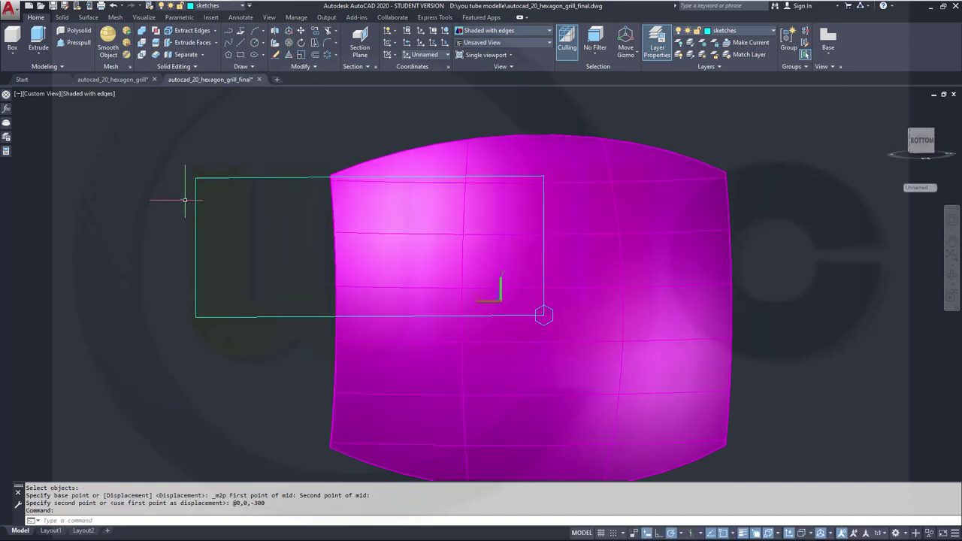
# Select the rectangle with 3DMOVE and base it at the midpoint of its opposite corners.
pyautogui.click(289, 33)
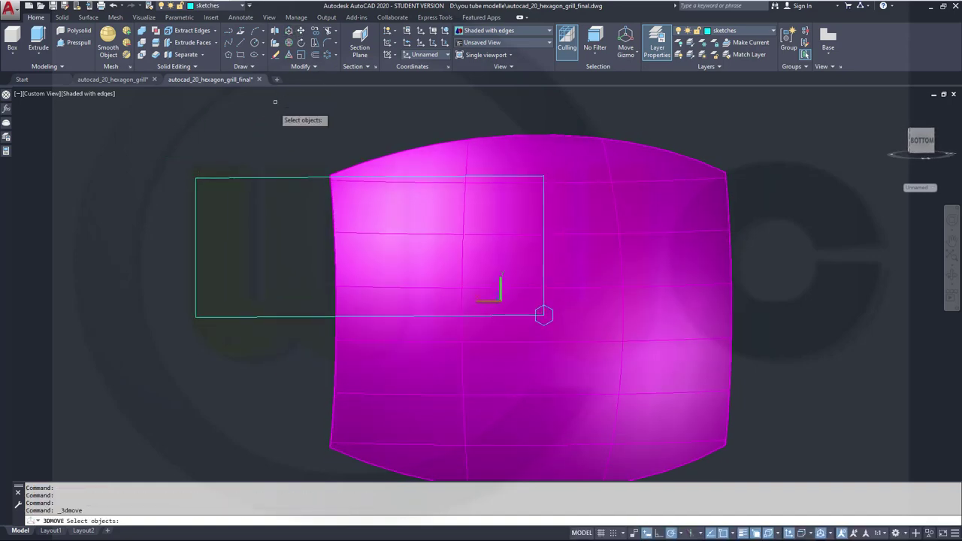
pyautogui.click(244, 177)
pyautogui.press('Return')
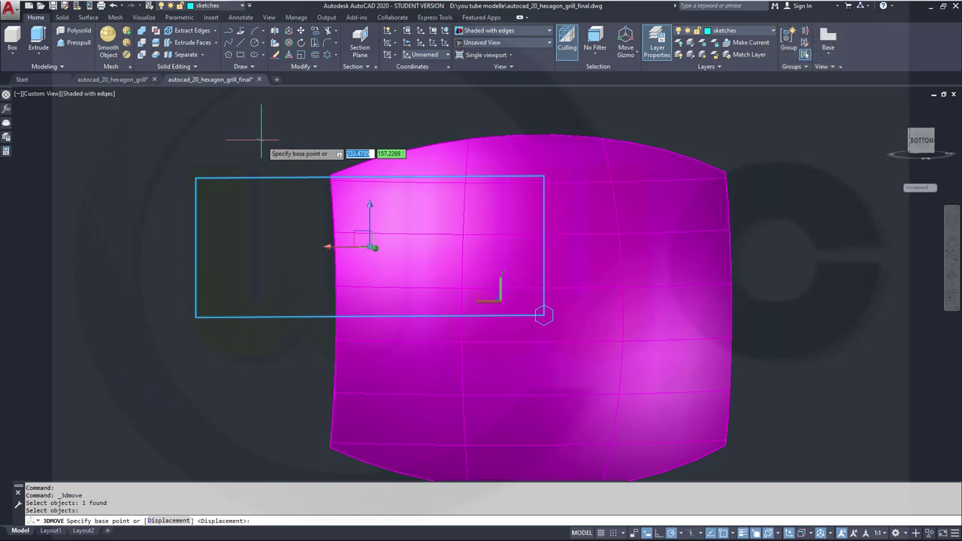
pyautogui.keyDown('shift'); pyautogui.rightClick(261, 140); pyautogui.keyUp('shift')
pyautogui.click(300, 168)
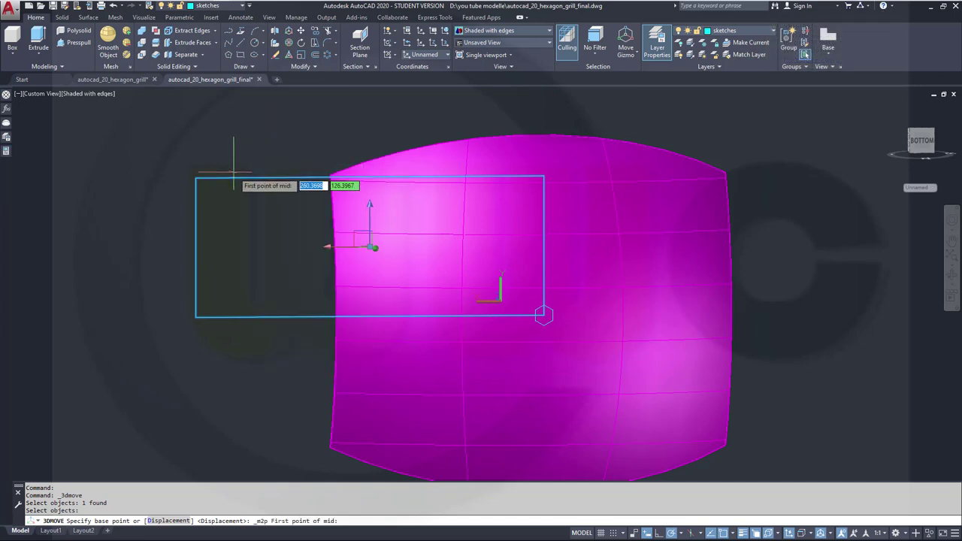
pyautogui.click(196, 178)
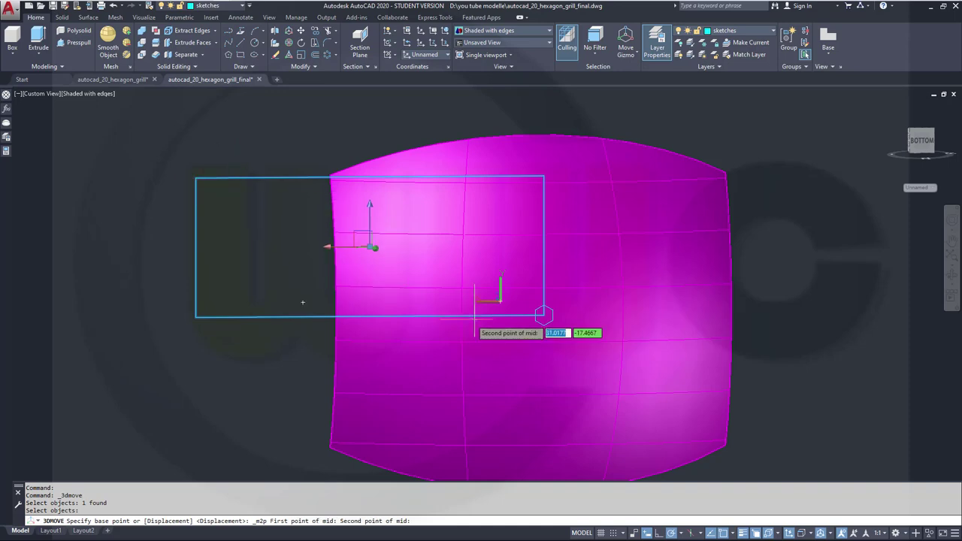
pyautogui.scroll(4, 540, 310)
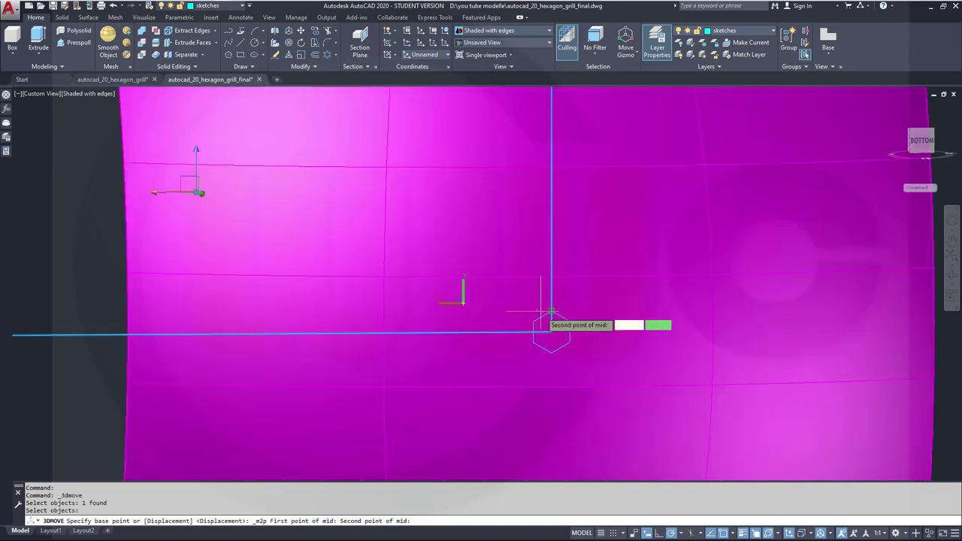
pyautogui.click(555, 328)
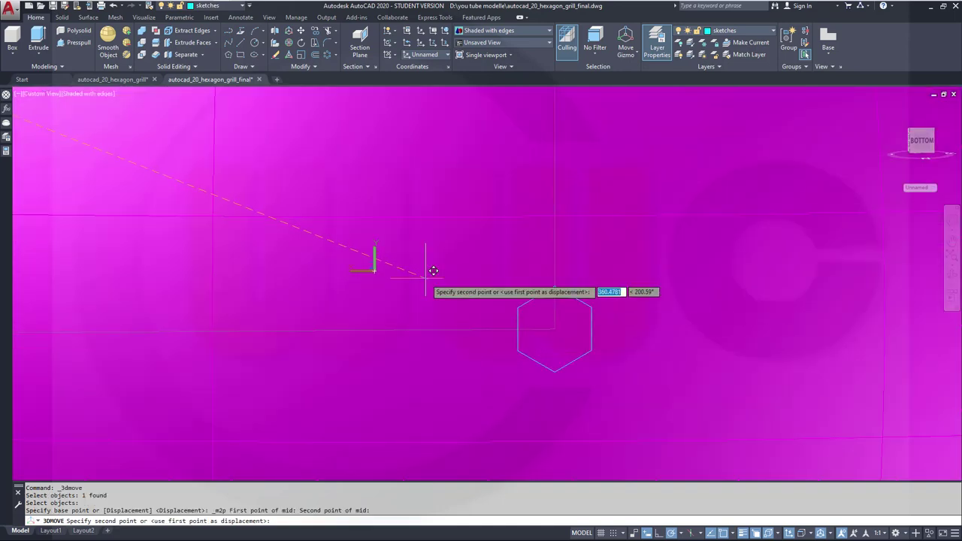
pyautogui.scroll(-5, 427, 270)
pyautogui.scroll(5, 483, 277)
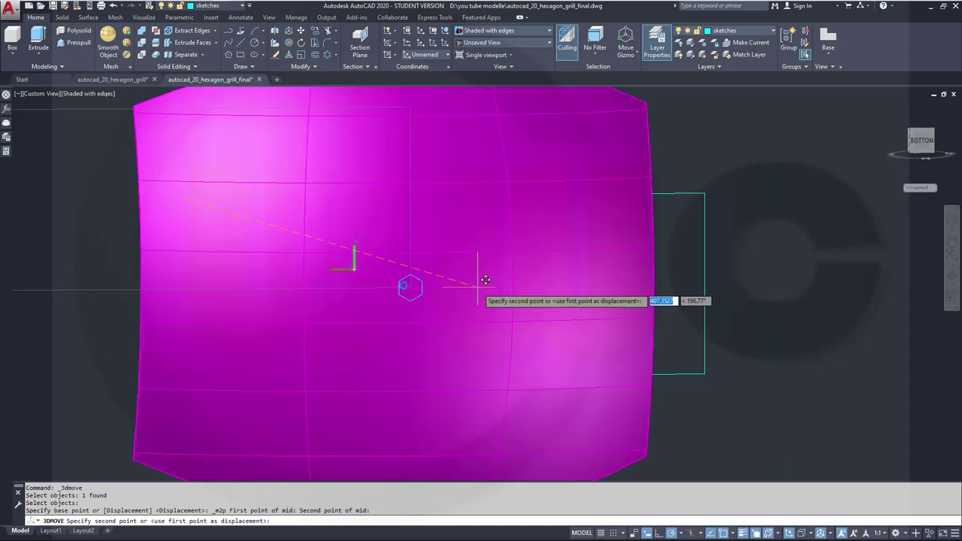
# Place the rectangle at the midpoint between the hexagon's right and left vertices.
pyautogui.keyDown('shift'); pyautogui.rightClick(812, 291); pyautogui.keyUp('shift')
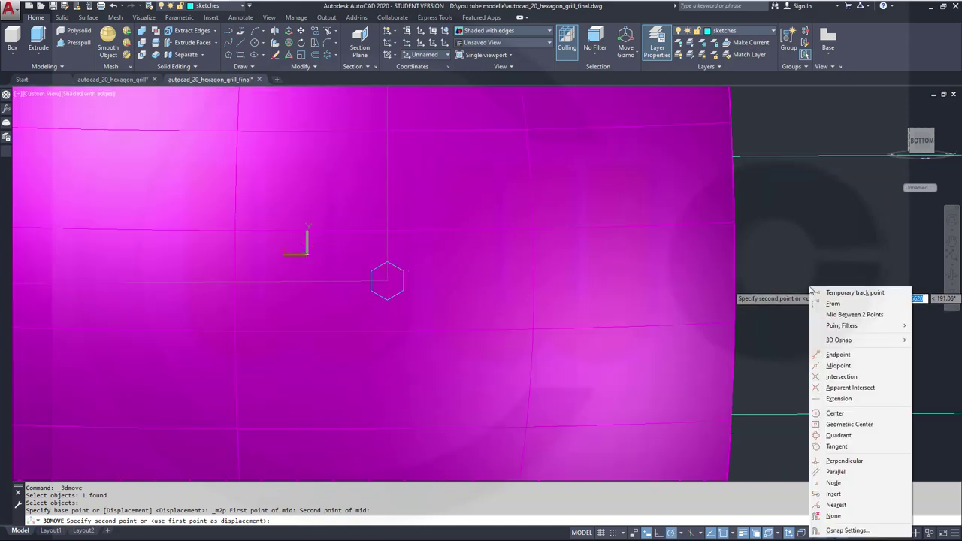
pyautogui.click(845, 315)
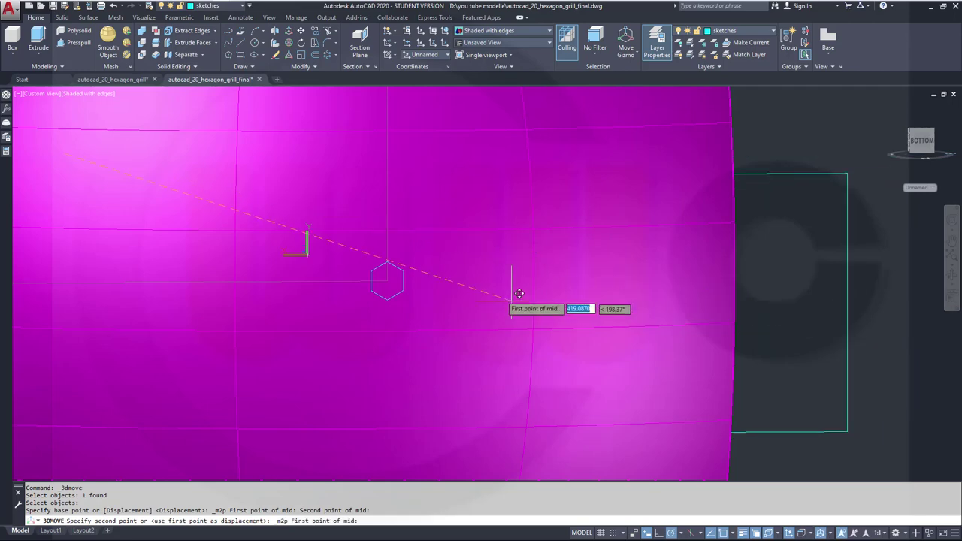
pyautogui.scroll(3, 515, 294)
pyautogui.click(314, 241)
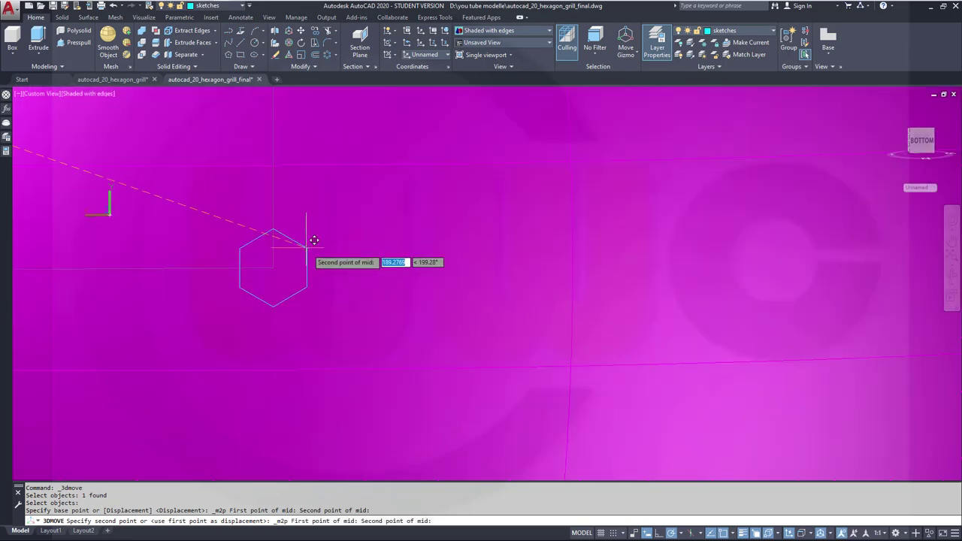
pyautogui.click(240, 285)
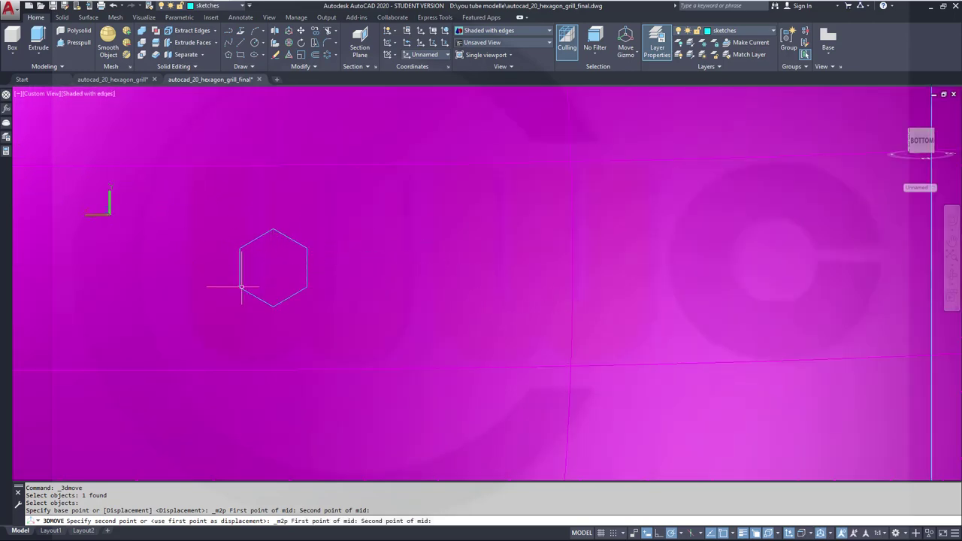
pyautogui.scroll(-5, 431, 305)
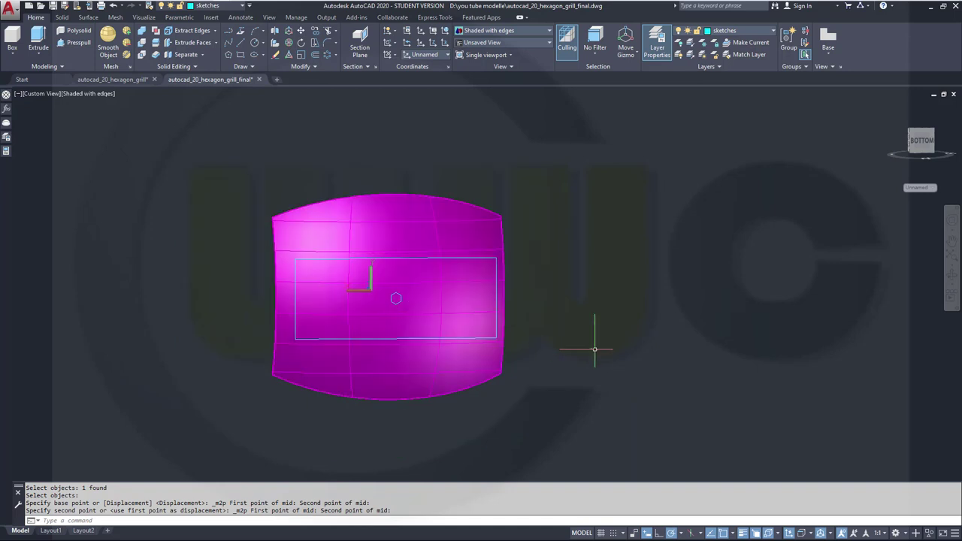
pyautogui.press('Escape')
pyautogui.keyDown('shift'); pyautogui.moveTo(595, 349); pyautogui.dragTo(485, 216, button='middle'); pyautogui.keyUp('shift')
pyautogui.scroll(2, 481, 216)
# Draw a closed 3D polyline through the rectangle's two right-end corners and the origin.
pyautogui.scroll(-2, 480, 215)
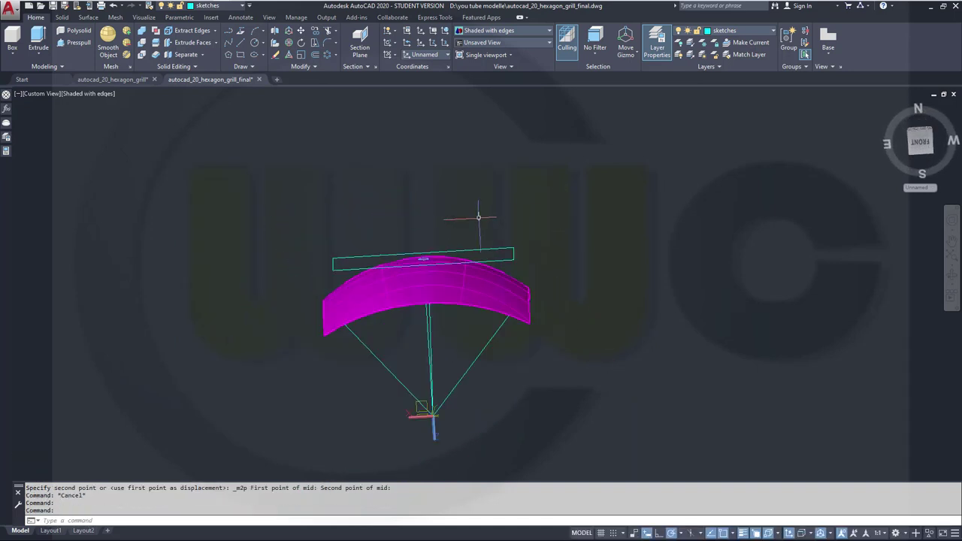
pyautogui.click(241, 33)
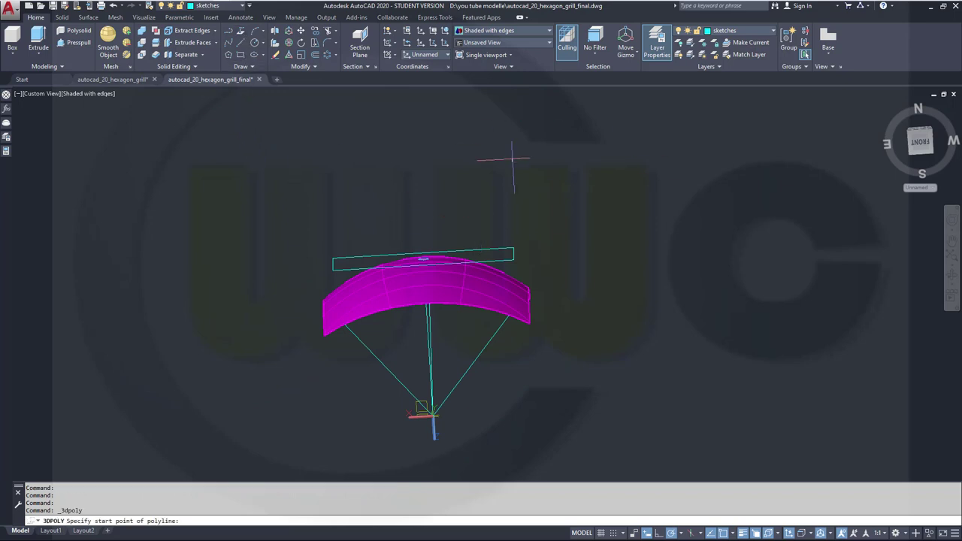
pyautogui.click(514, 248)
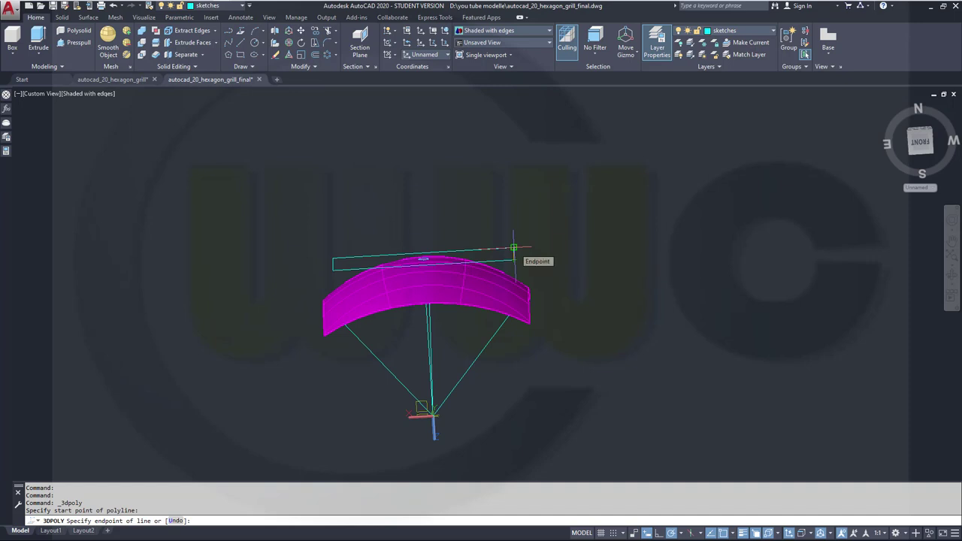
pyautogui.click(513, 248)
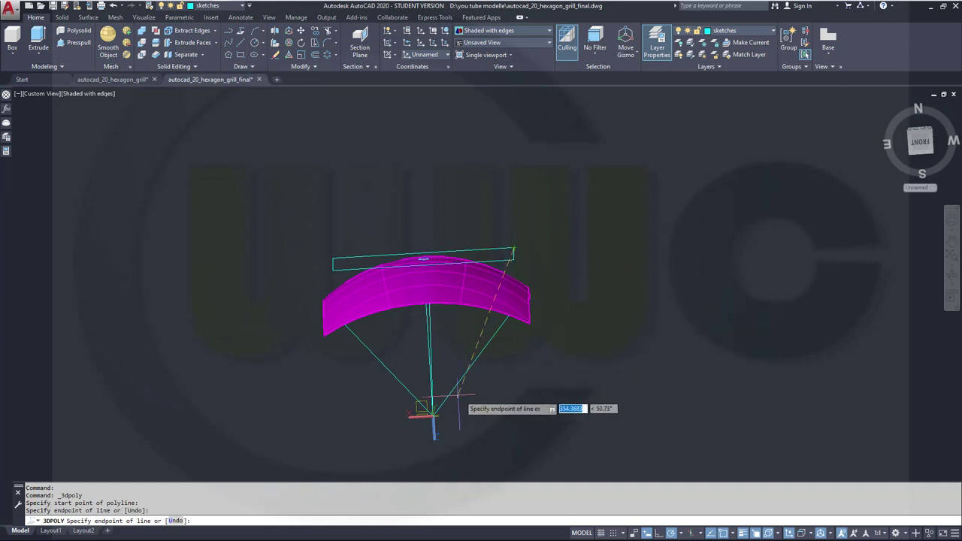
pyautogui.click(434, 414)
pyautogui.rightClick(519, 406)
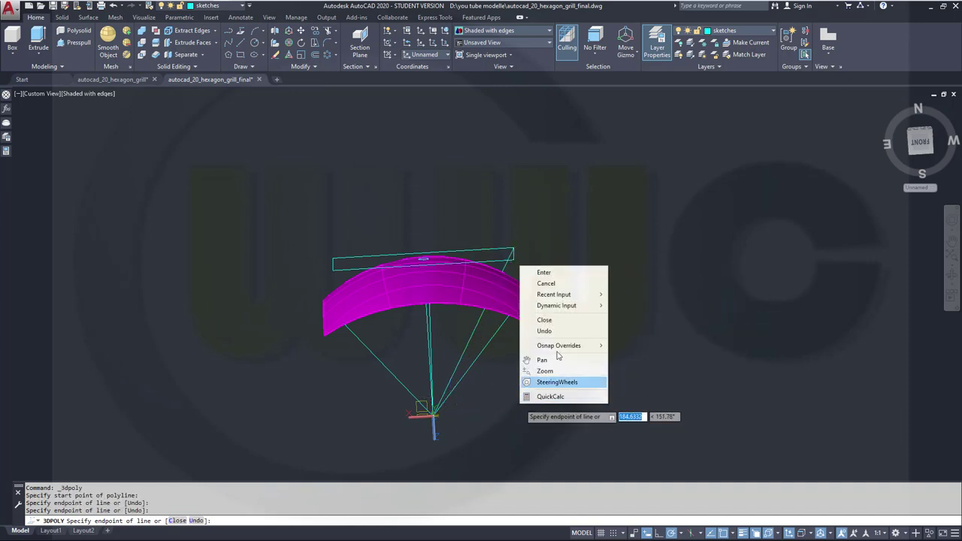
pyautogui.click(551, 319)
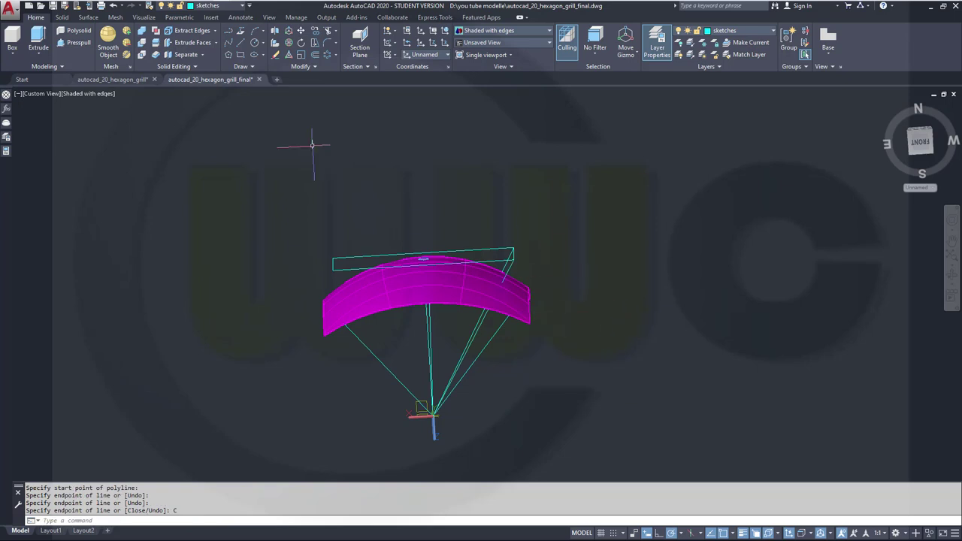
pyautogui.click(89, 18)
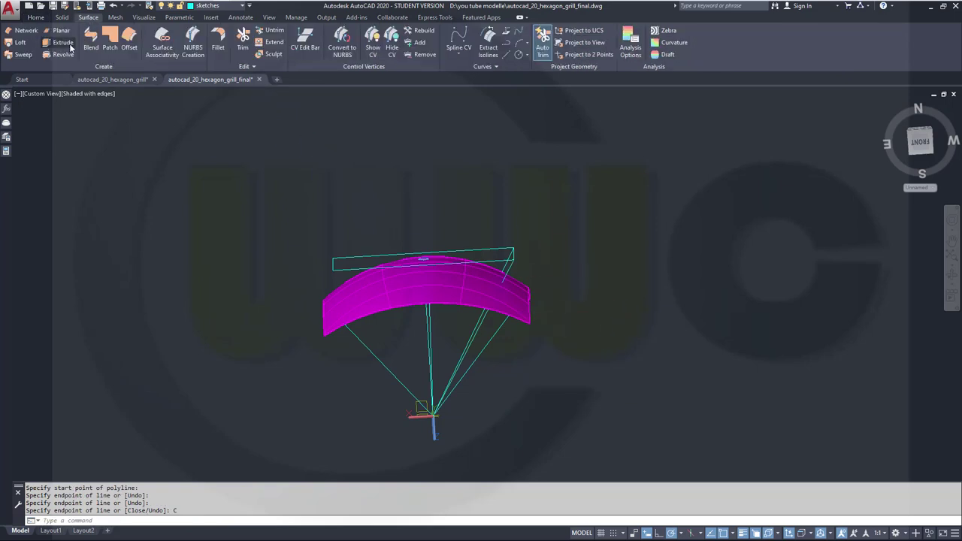
# Create a planar surface from the closed triangular polyline using the Object option.
pyautogui.click(62, 32)
pyautogui.rightClick(591, 269)
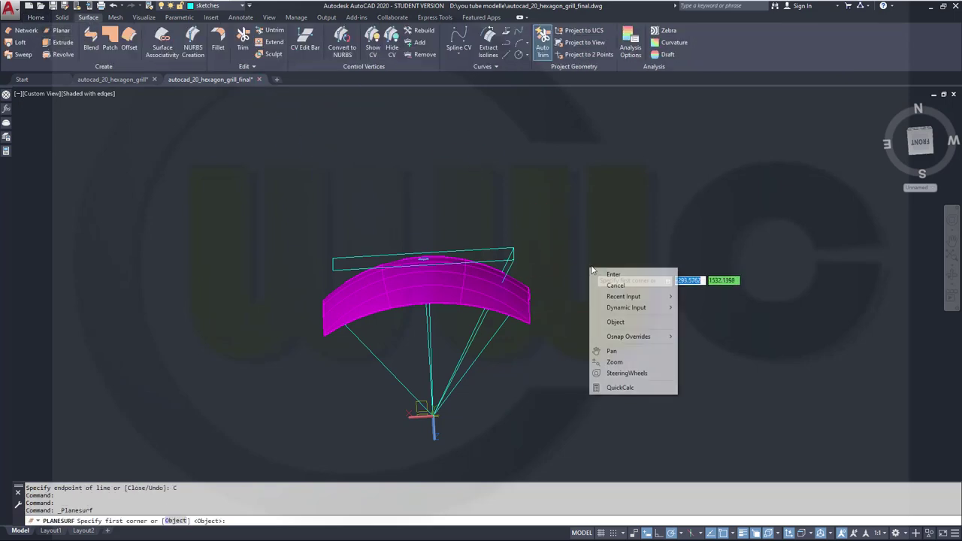
pyautogui.click(616, 322)
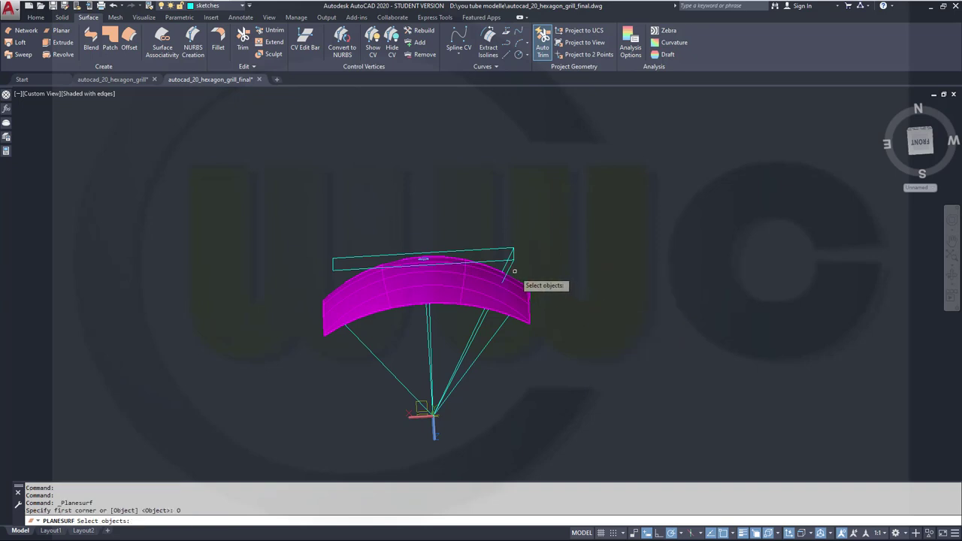
pyautogui.click(511, 269)
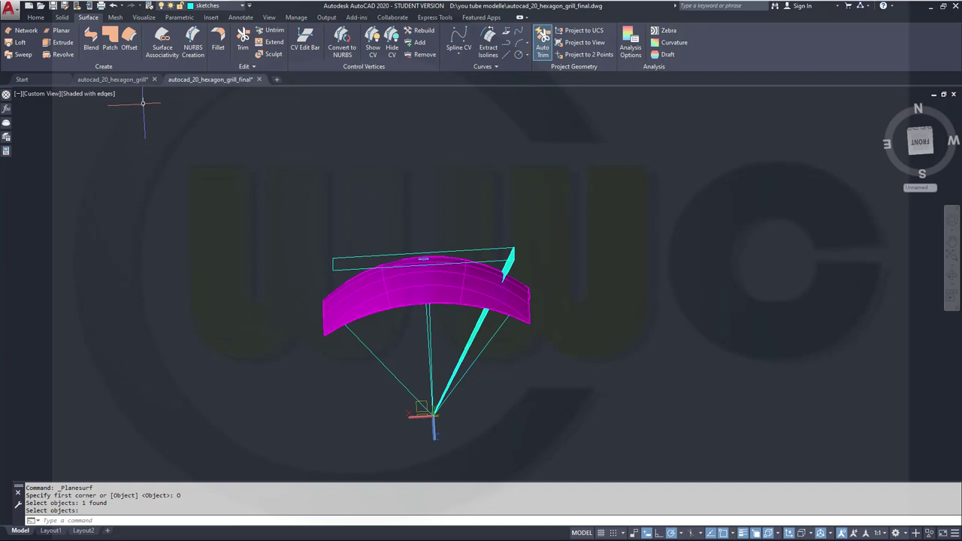
pyautogui.click(36, 17)
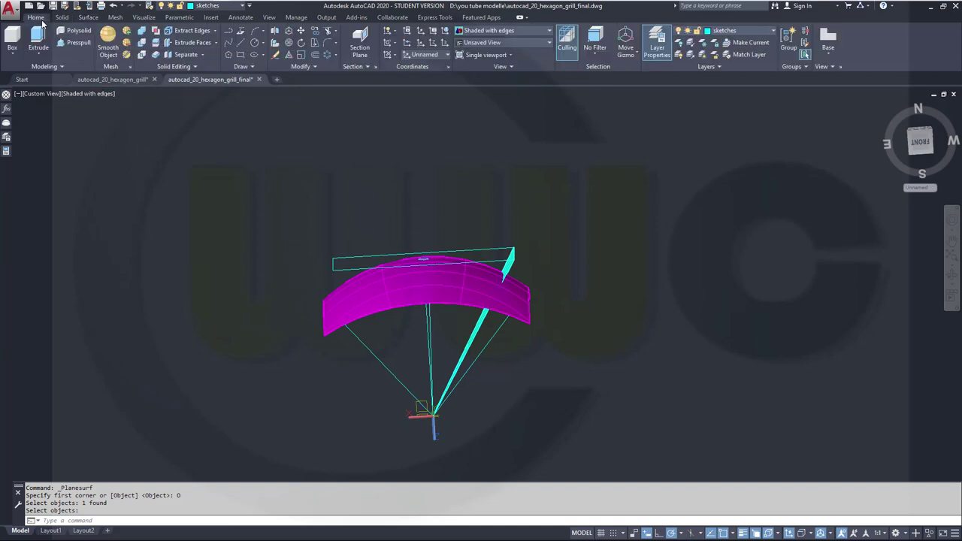
# Draw a second closed triangular 3D polyline starting at the rectangle's left end.
pyautogui.click(262, 45)
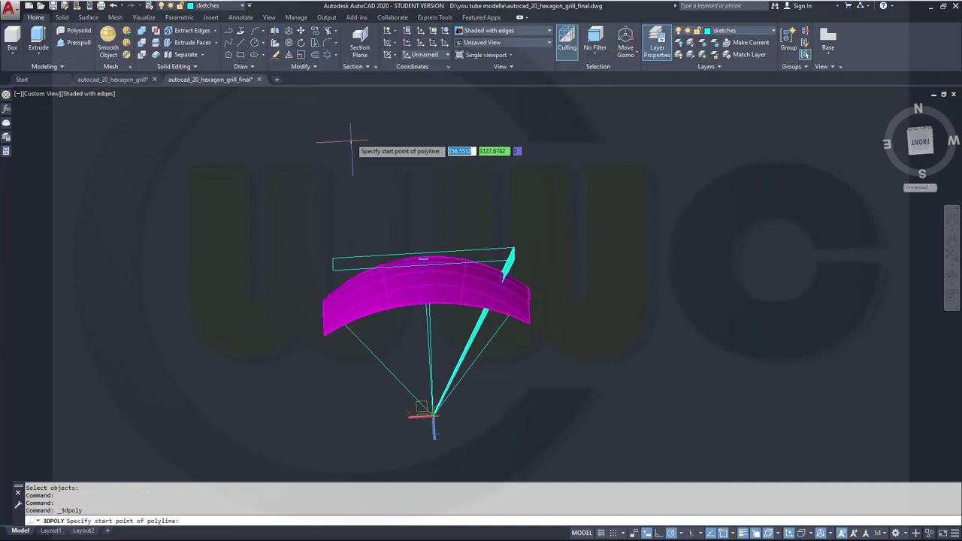
pyautogui.click(345, 268)
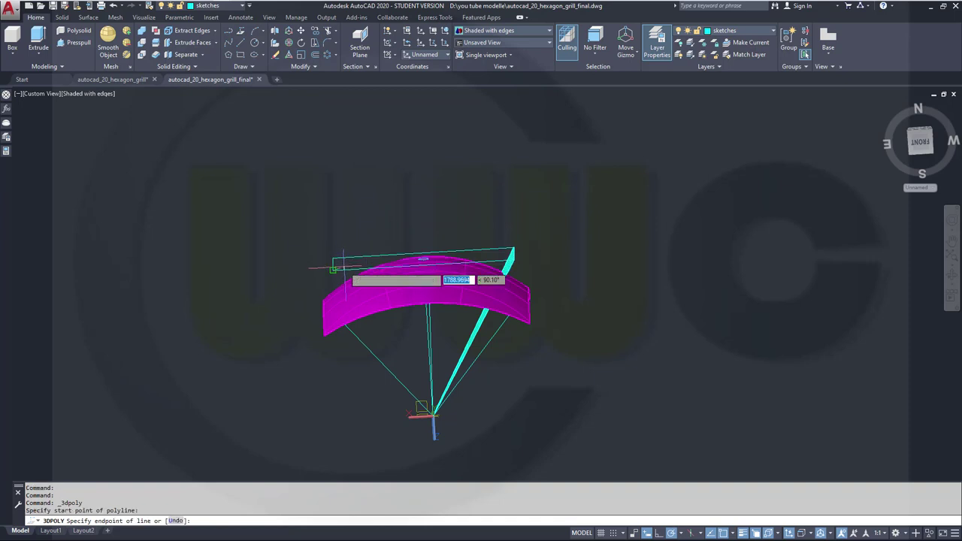
pyautogui.click(490, 257)
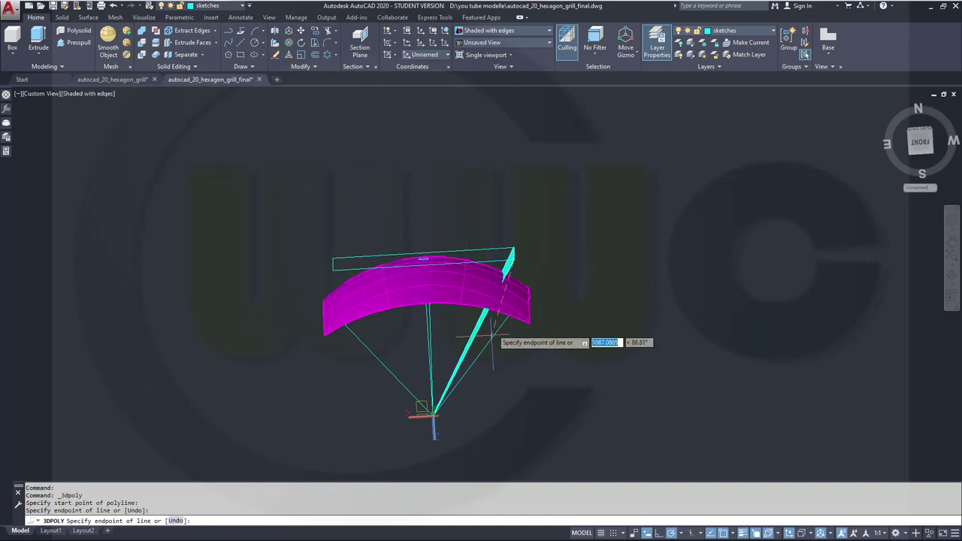
pyautogui.rightClick(510, 385)
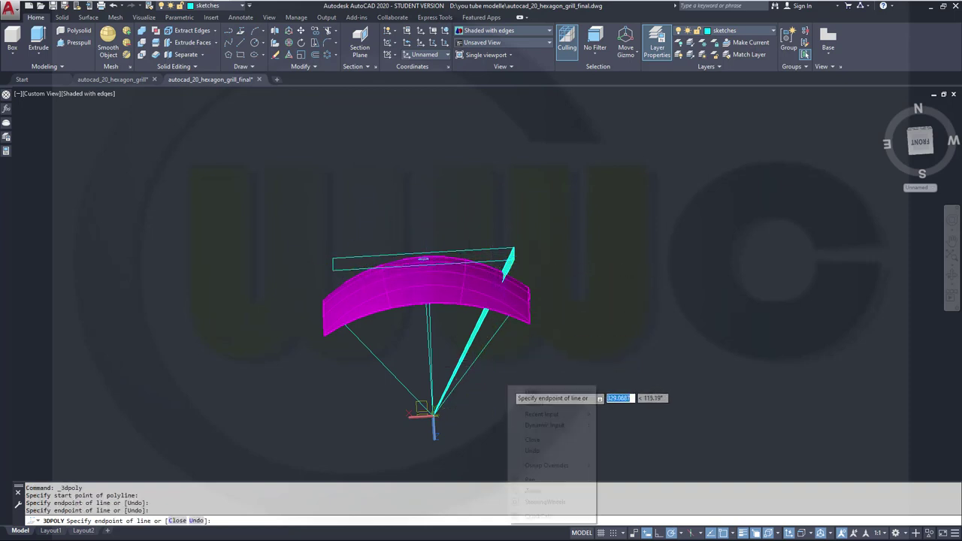
pyautogui.click(547, 439)
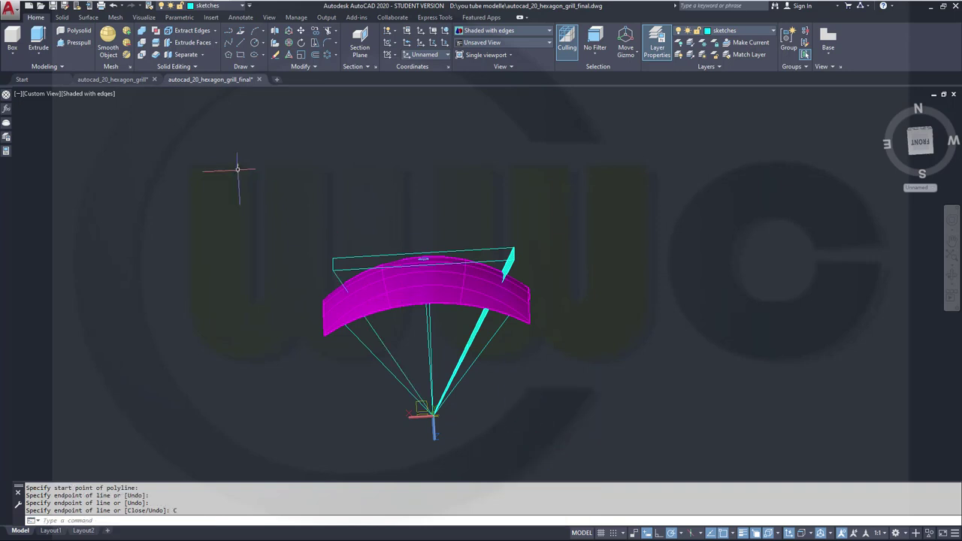
# Fill the new triangle outline with a planar surface using the Object option.
pyautogui.click(89, 17)
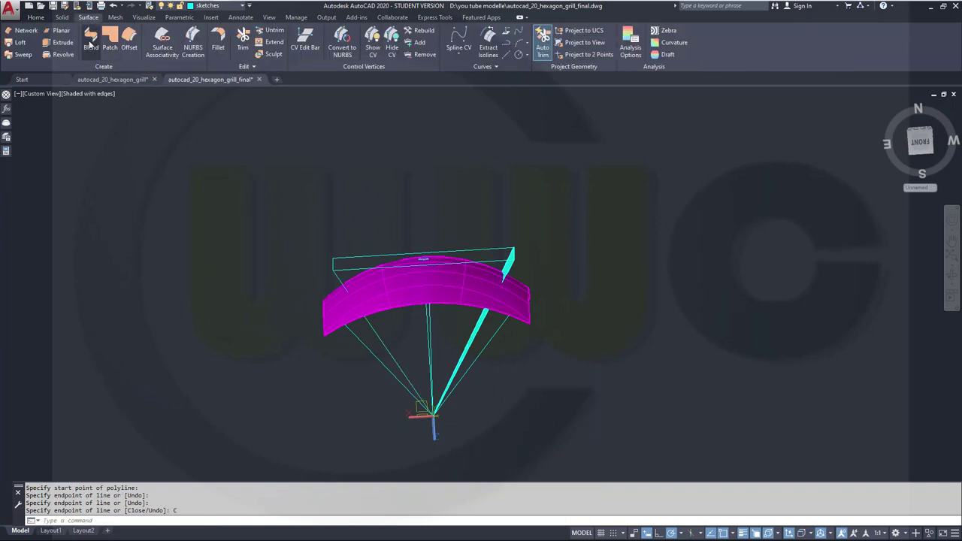
pyautogui.click(62, 32)
pyautogui.rightClick(261, 213)
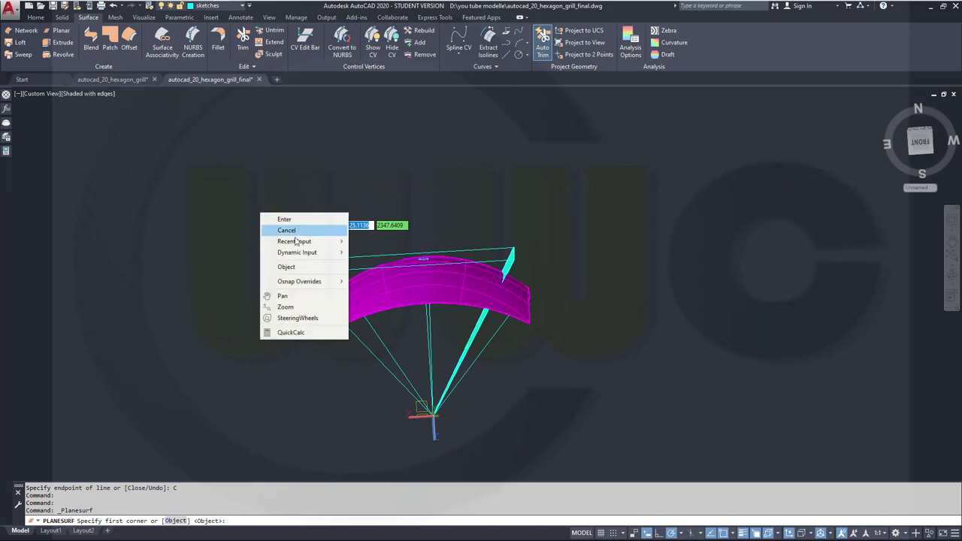
pyautogui.click(292, 267)
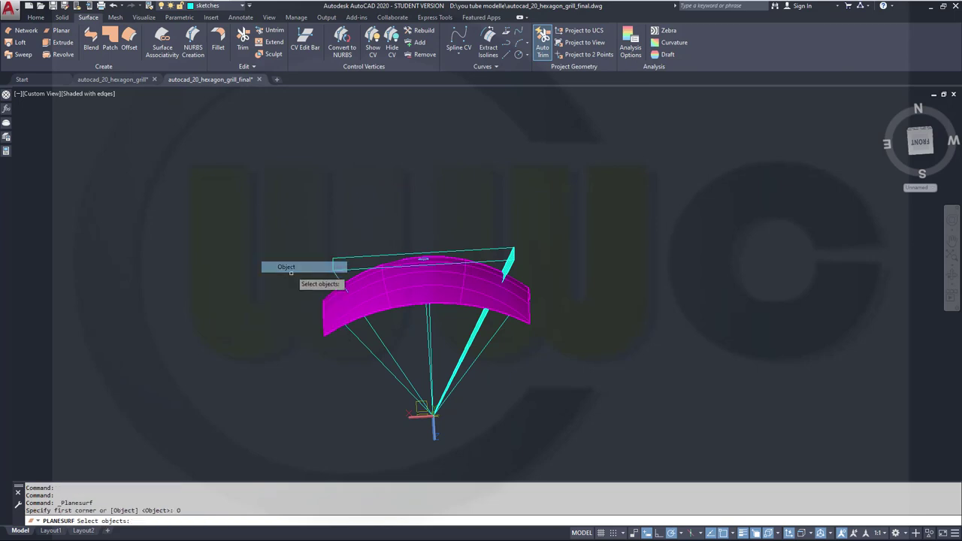
pyautogui.click(338, 279)
pyautogui.press('Return')
pyautogui.keyDown('shift'); pyautogui.moveTo(455, 224); pyautogui.dragTo(475, 363, button='middle'); pyautogui.keyUp('shift')
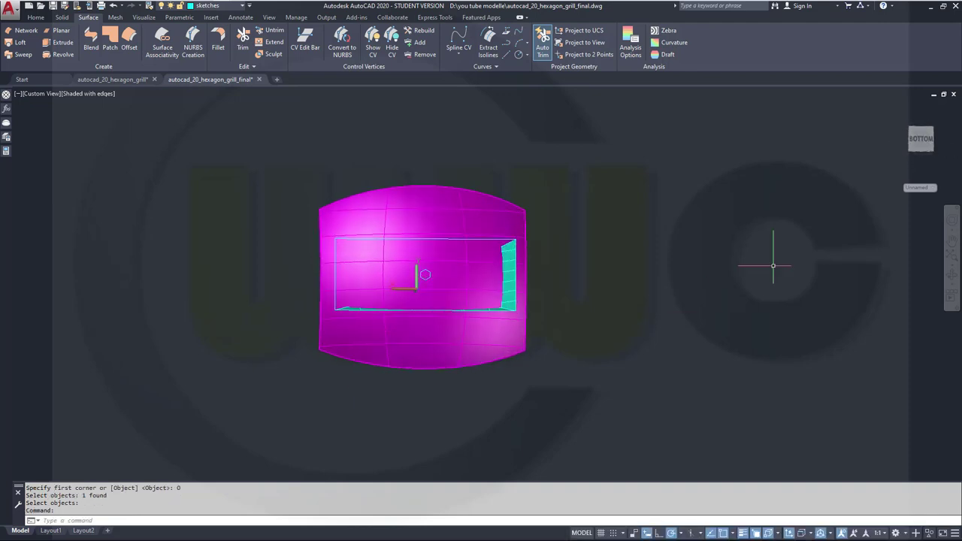
# In the back view, select both cyan triangular surfaces for rotation.
pyautogui.click(927, 143)
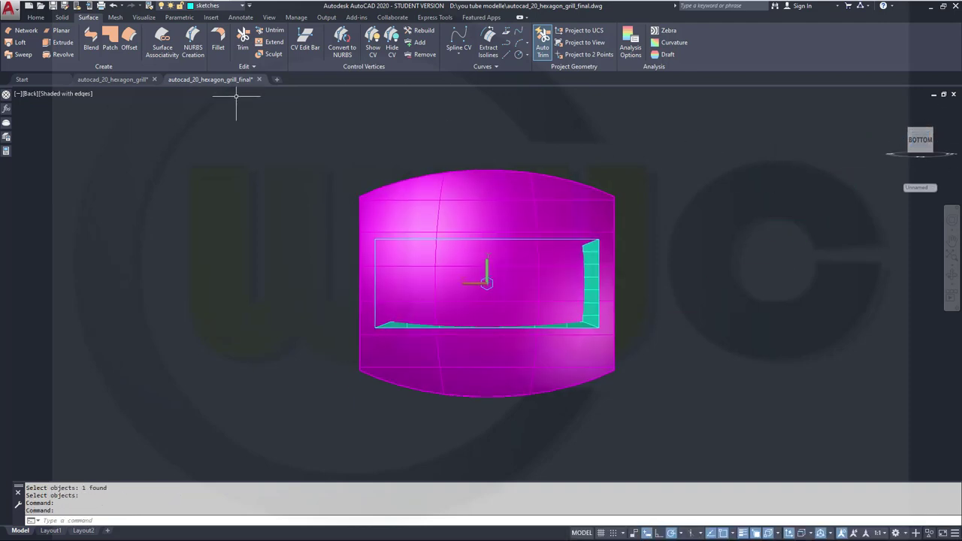
pyautogui.click(44, 18)
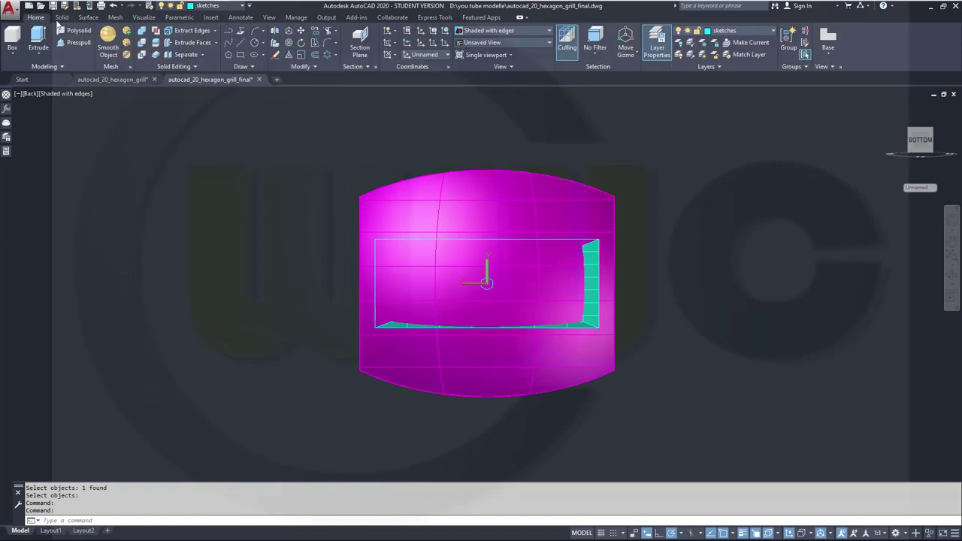
pyautogui.click(301, 45)
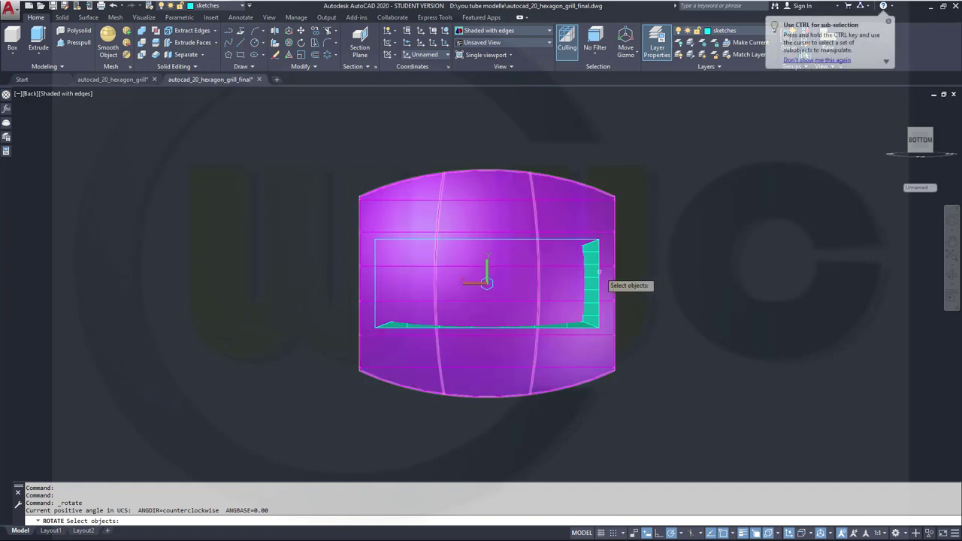
pyautogui.click(599, 265)
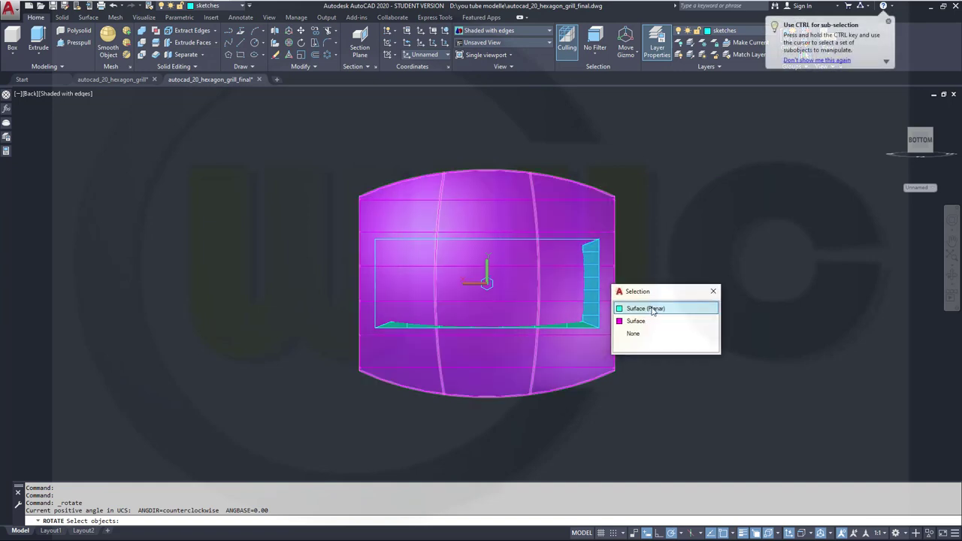
pyautogui.click(651, 306)
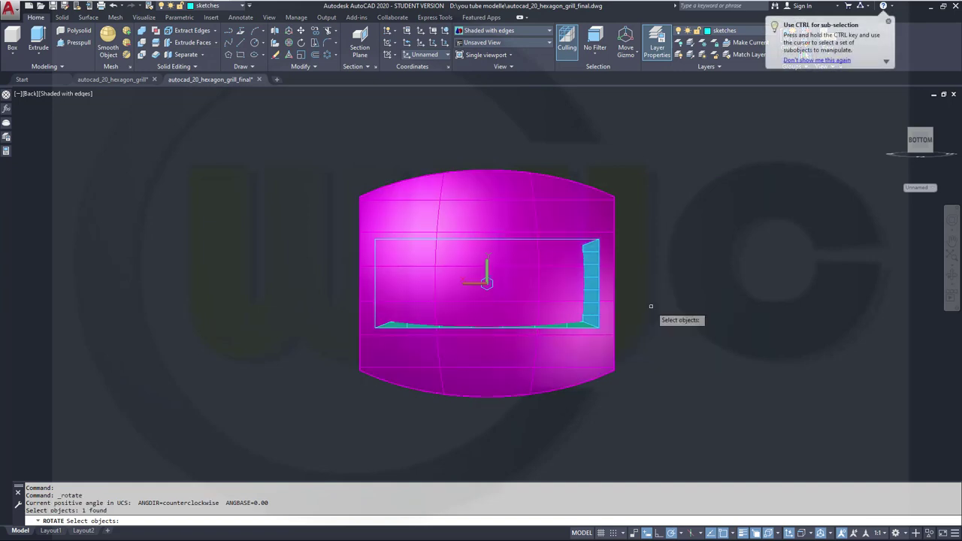
pyautogui.click(587, 329)
pyautogui.click(625, 365)
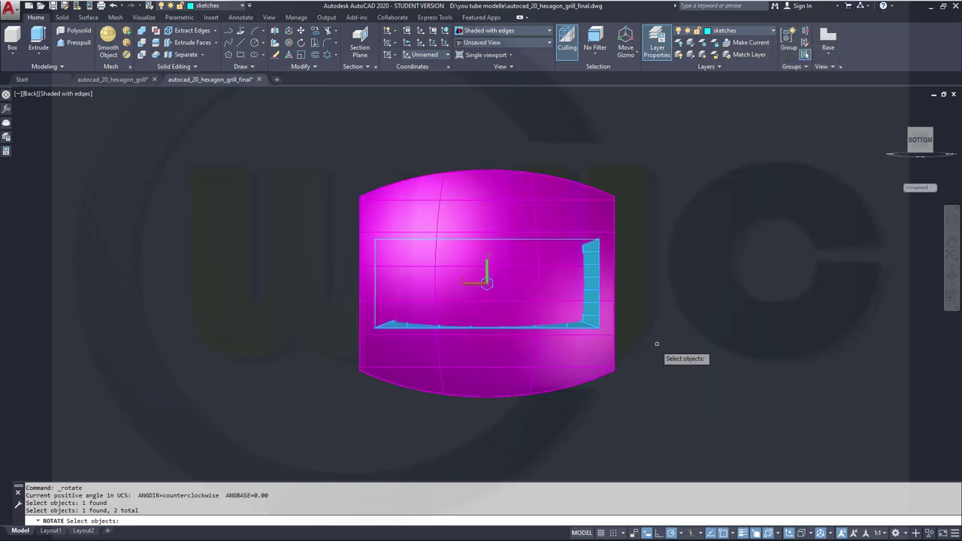
pyautogui.press('Return')
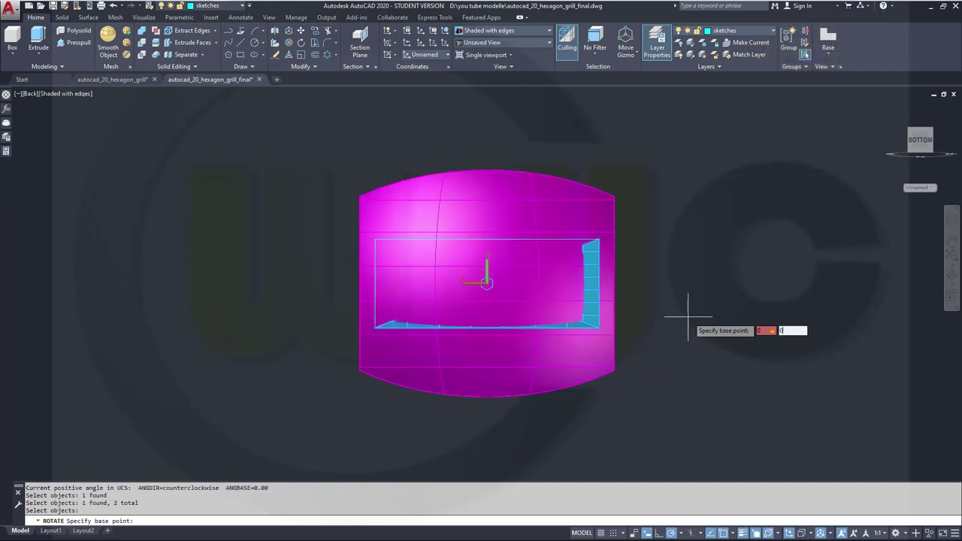
# Rotate a copy of the two surfaces 180° about base point 0,0.
pyautogui.write('0,0')
pyautogui.press('Return')
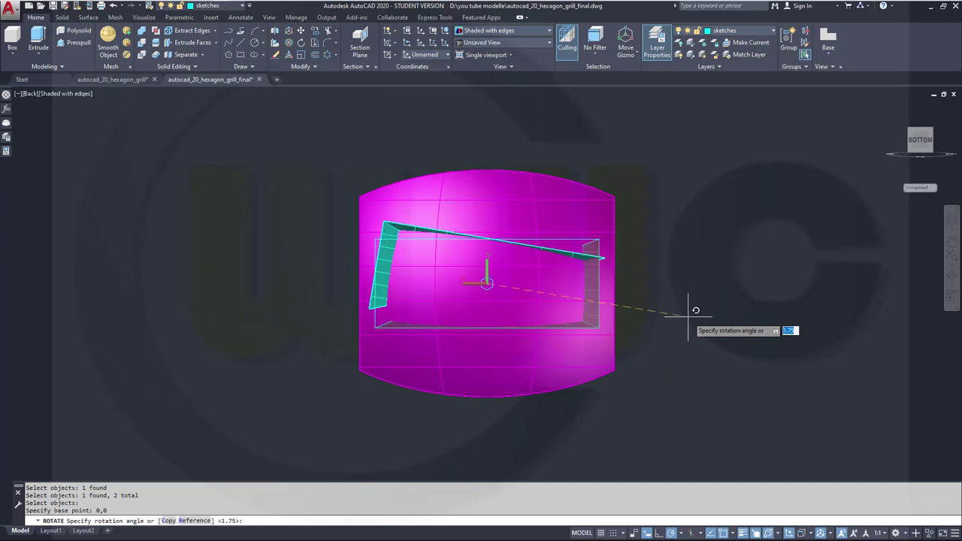
pyautogui.rightClick(688, 316)
pyautogui.click(740, 363)
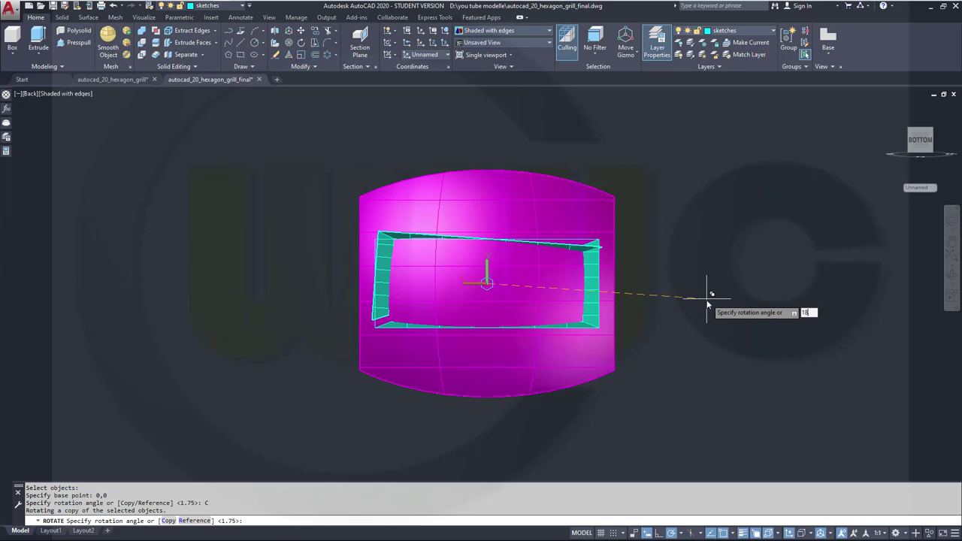
pyautogui.press('Return')
pyautogui.keyDown('shift'); pyautogui.moveTo(675, 309); pyautogui.dragTo(627, 189, button='middle'); pyautogui.keyUp('shift')
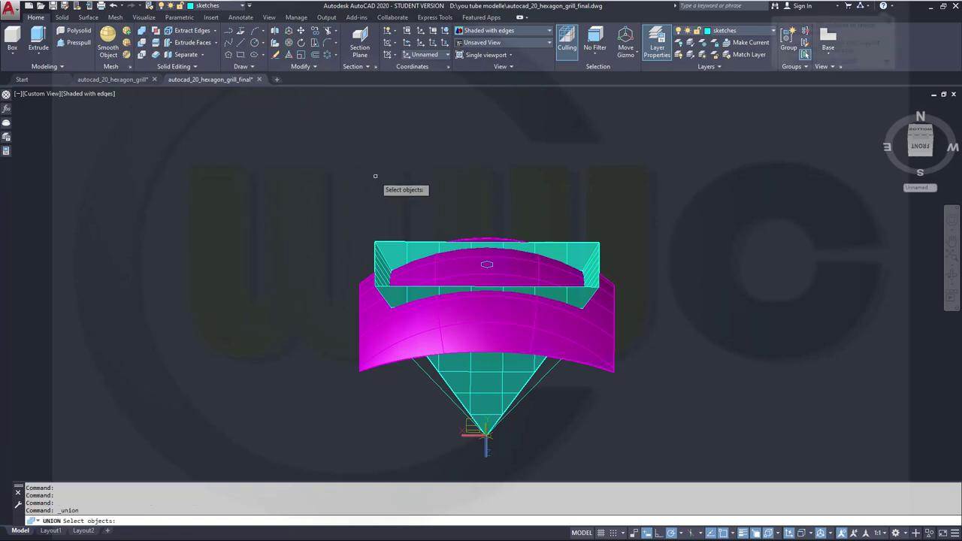
# Union the cyan box surface with the three Surface (Planar) objects.
pyautogui.click(594, 260)
pyautogui.click(593, 269)
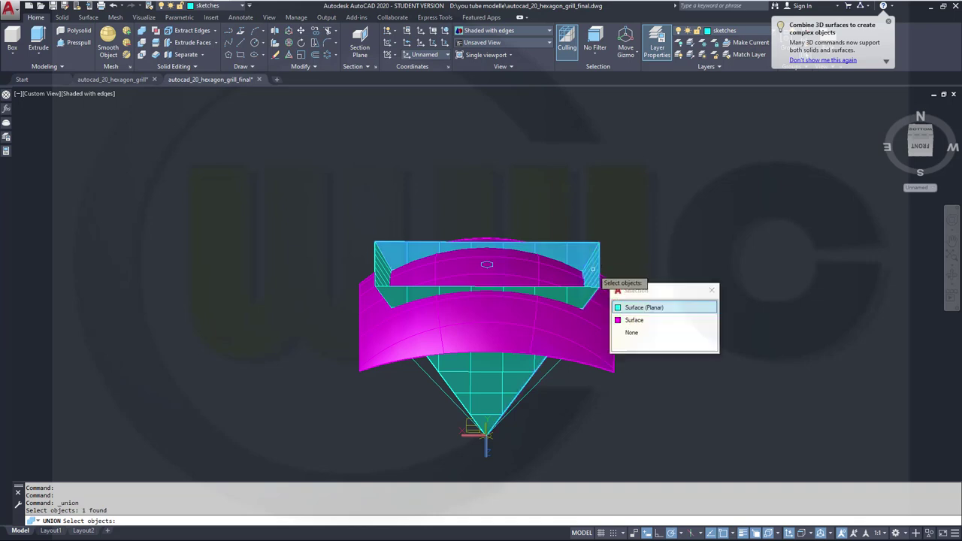
pyautogui.click(644, 309)
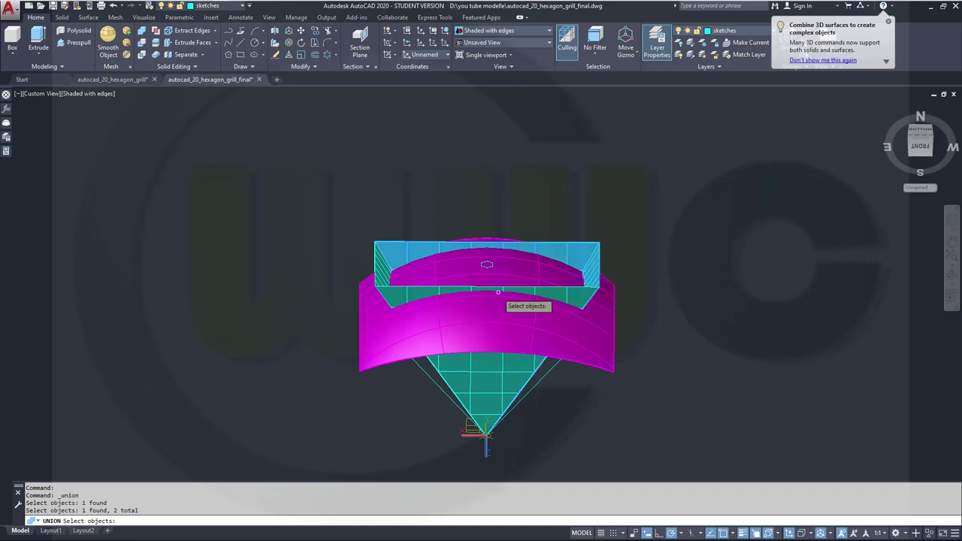
pyautogui.click(406, 307)
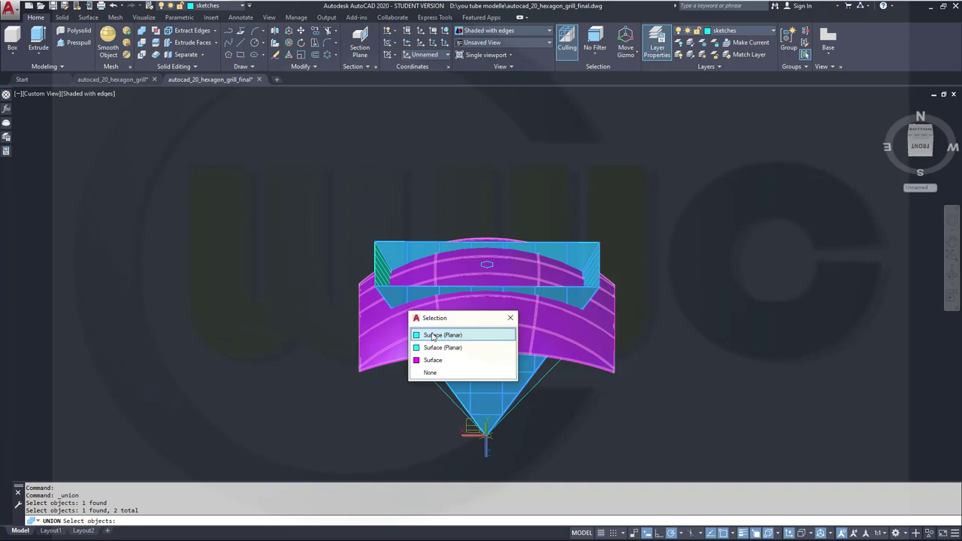
pyautogui.click(433, 334)
pyautogui.click(376, 269)
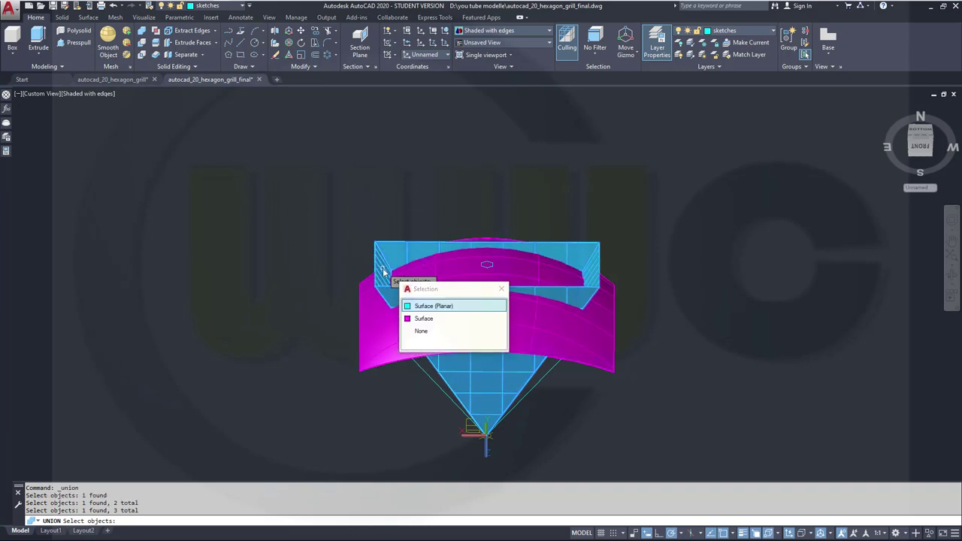
pyautogui.click(434, 307)
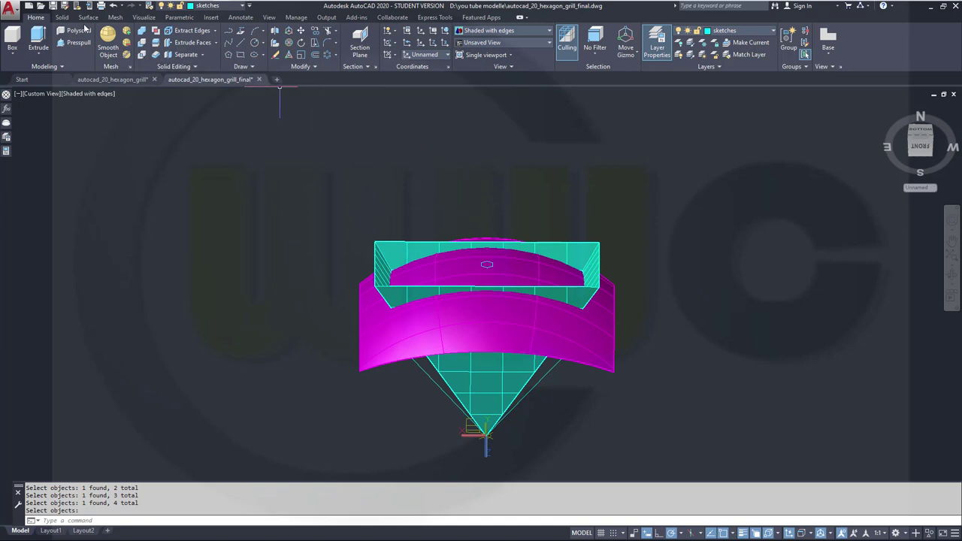
pyautogui.click(88, 17)
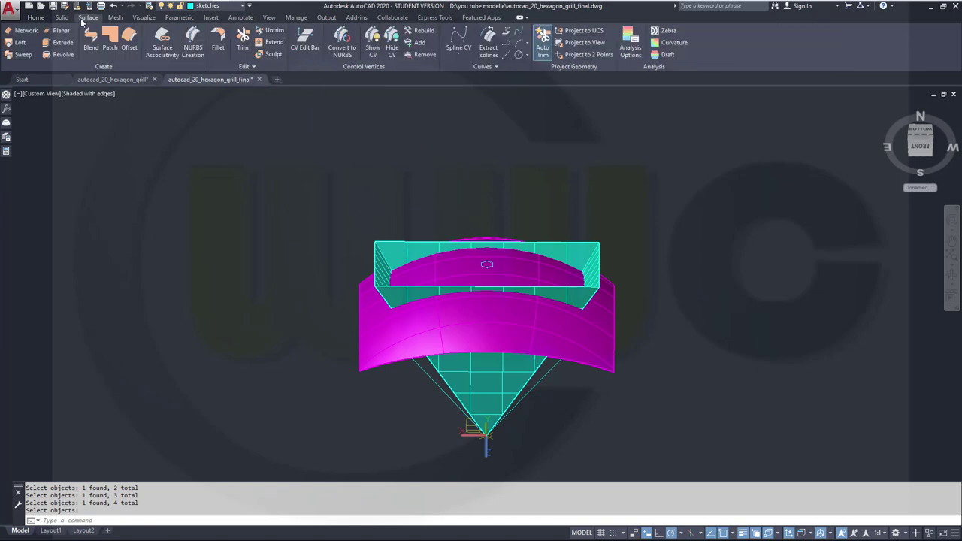
# Trim the magenta curved surface to the cyan frame with SURFTRIM.
pyautogui.click(243, 40)
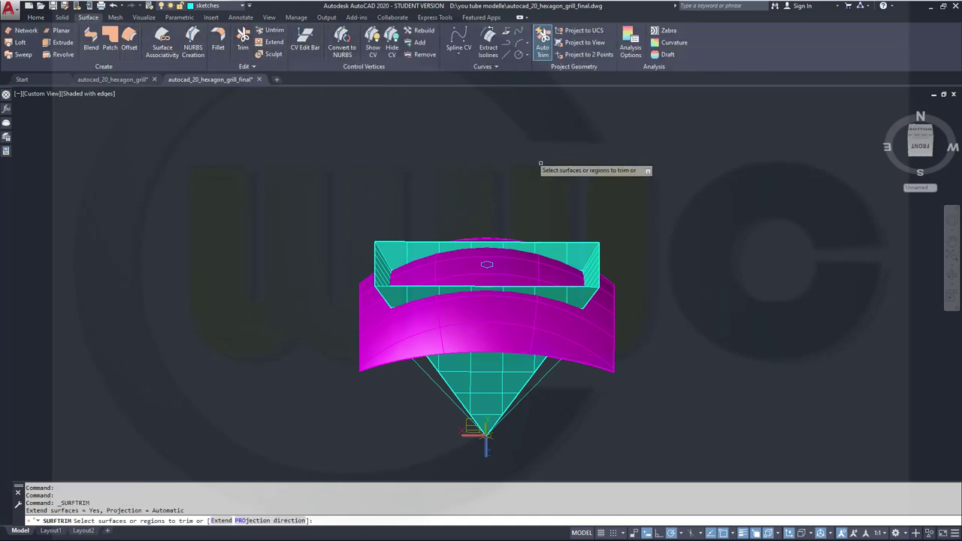
pyautogui.click(605, 328)
pyautogui.rightClick(669, 306)
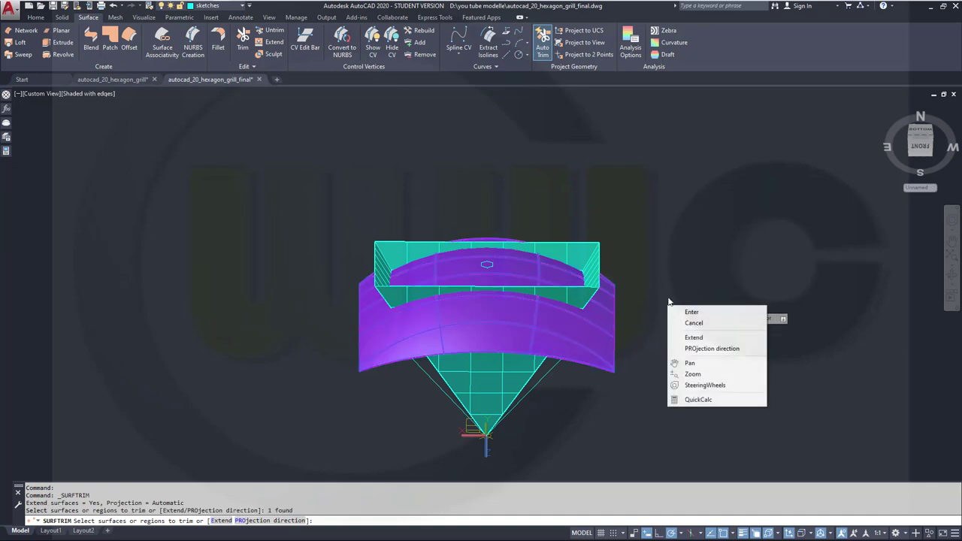
pyautogui.click(689, 312)
pyautogui.click(590, 255)
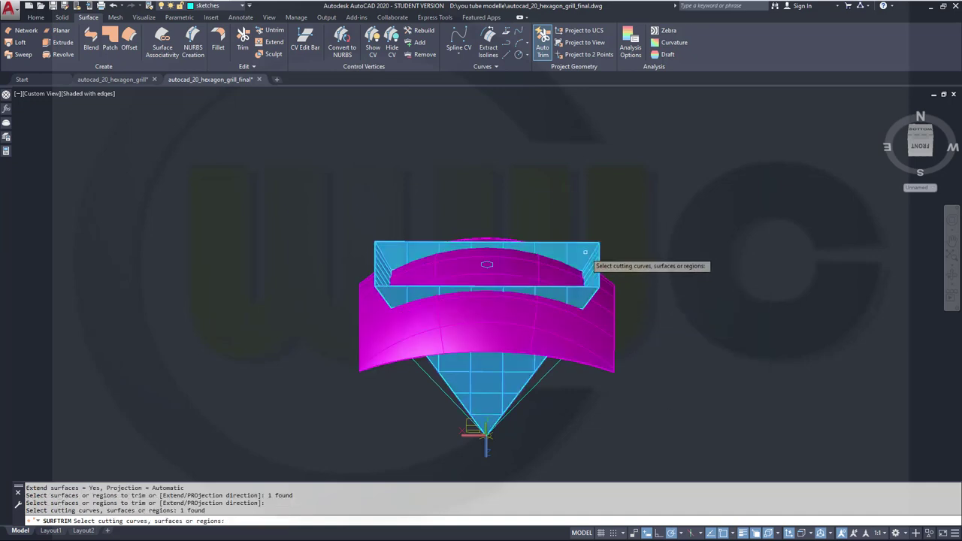
pyautogui.press('Return')
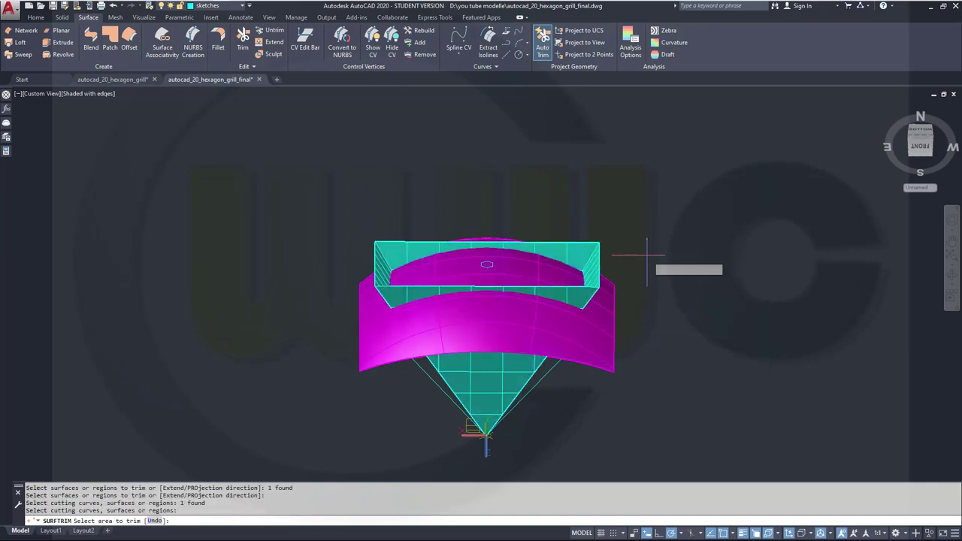
pyautogui.click(600, 337)
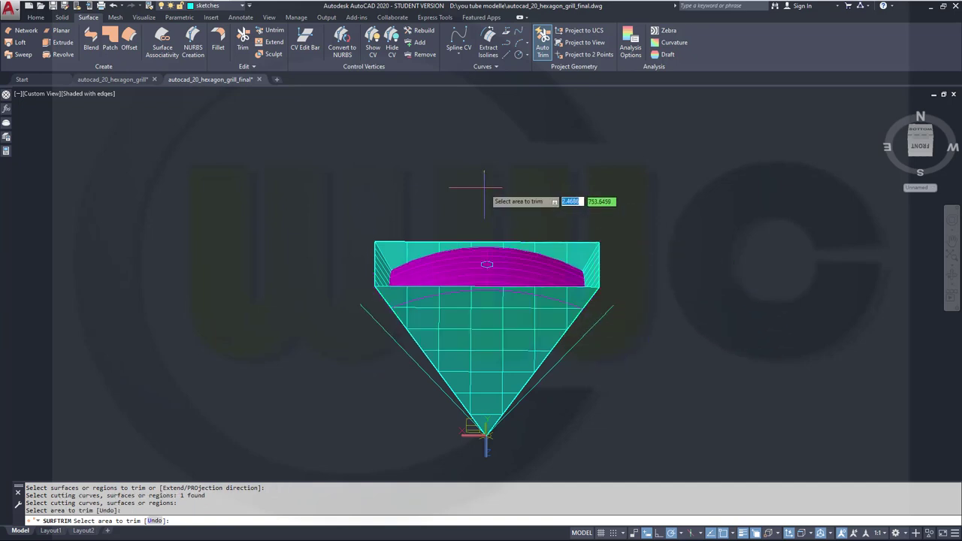
pyautogui.press('Escape')
# Move the cyan frame surface to a hidden layer and close the resulting warning.
pyautogui.click(492, 333)
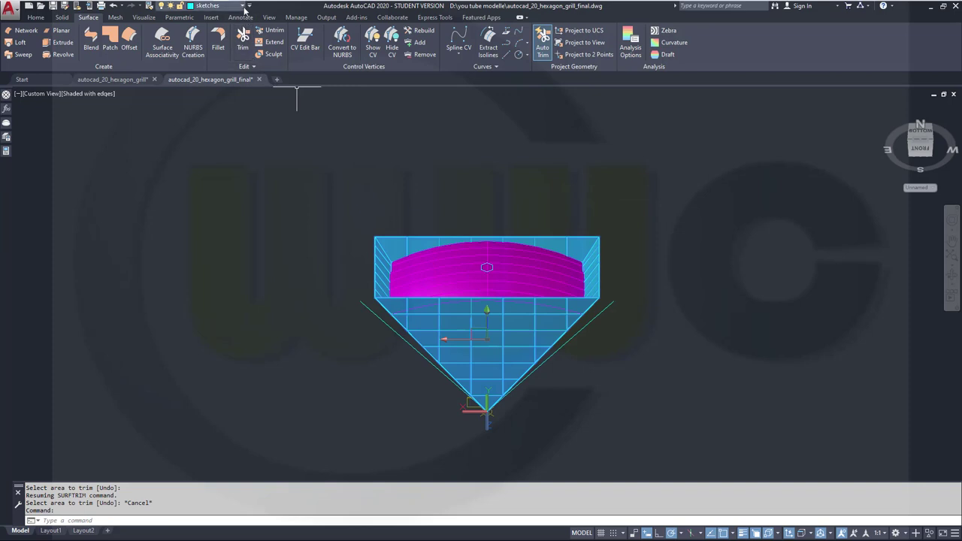
pyautogui.click(242, 6)
pyautogui.click(225, 29)
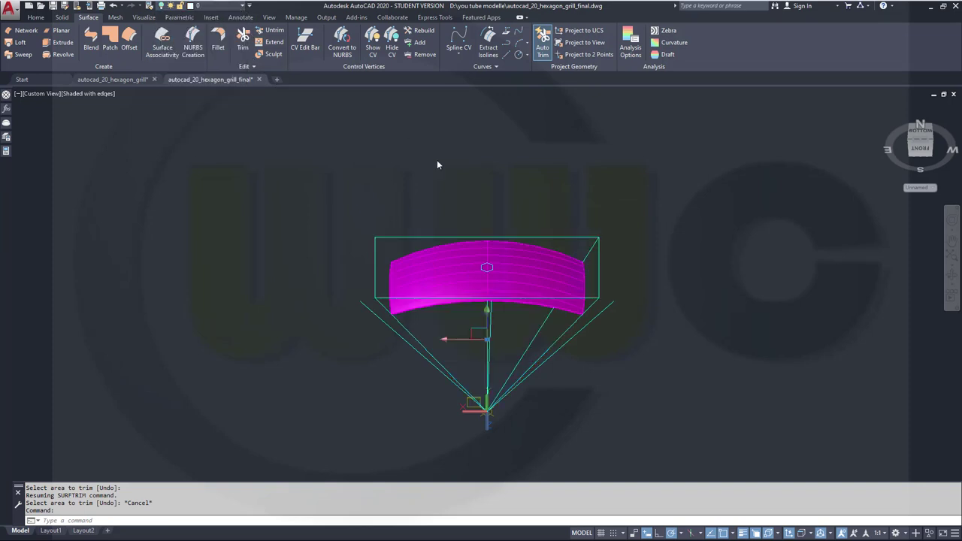
pyautogui.click(535, 285)
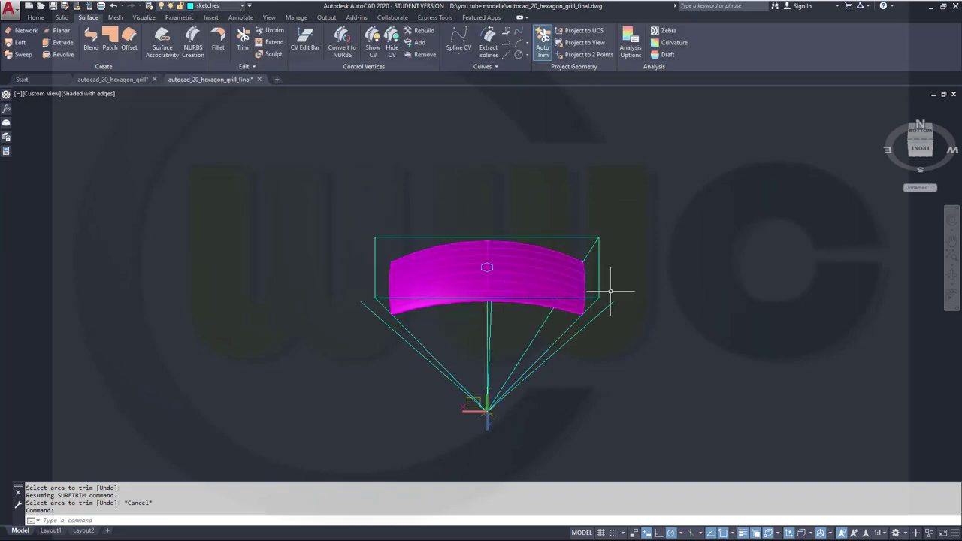
# Set surfaces_2 as the current layer and turn off the sketches layer.
pyautogui.click(242, 6)
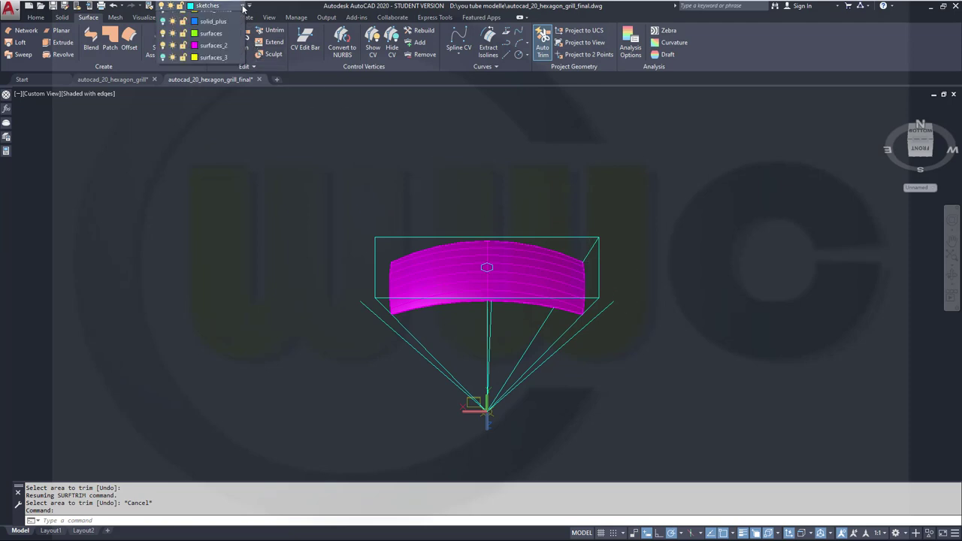
pyautogui.click(214, 126)
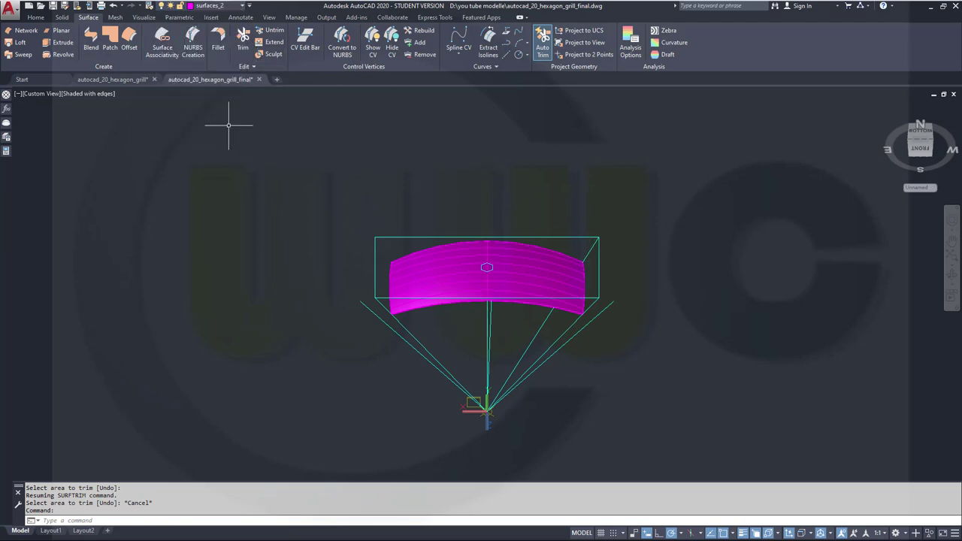
pyautogui.press('Escape')
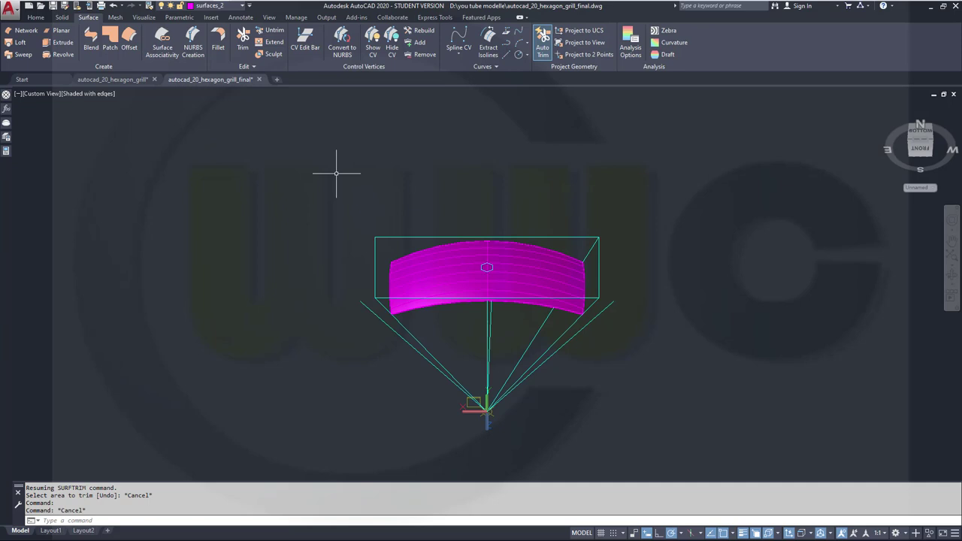
pyautogui.click(242, 6)
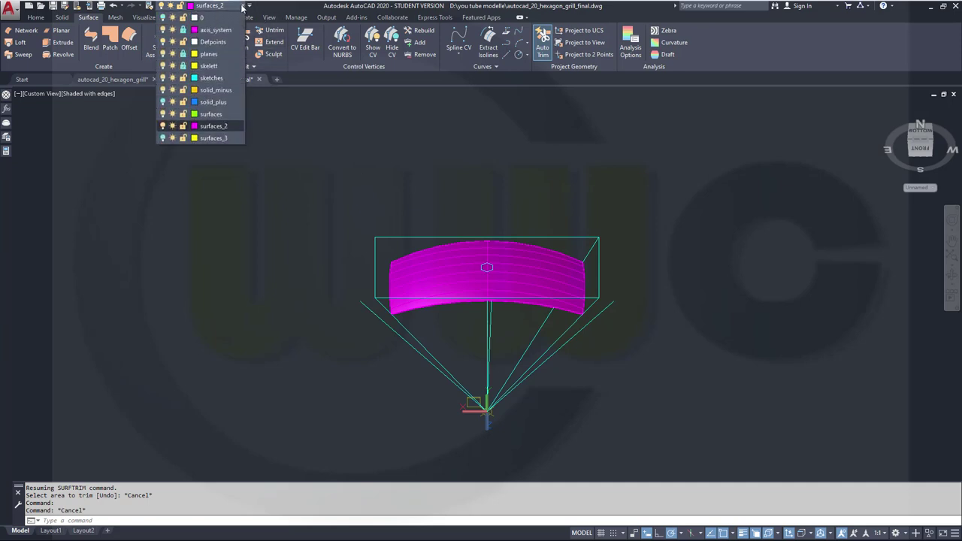
pyautogui.click(162, 78)
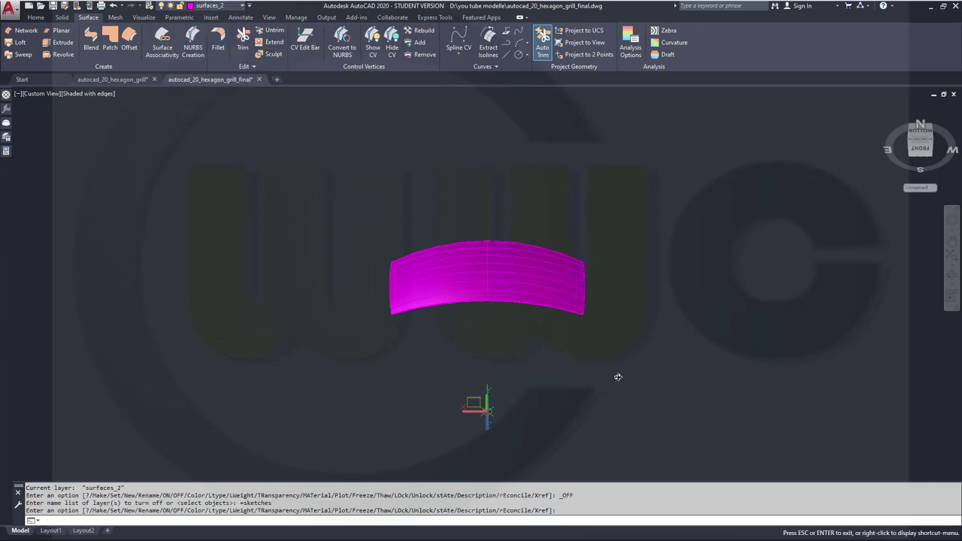
pyautogui.keyDown('shift'); pyautogui.moveTo(618, 376); pyautogui.dragTo(615, 353, button='middle'); pyautogui.keyUp('shift')
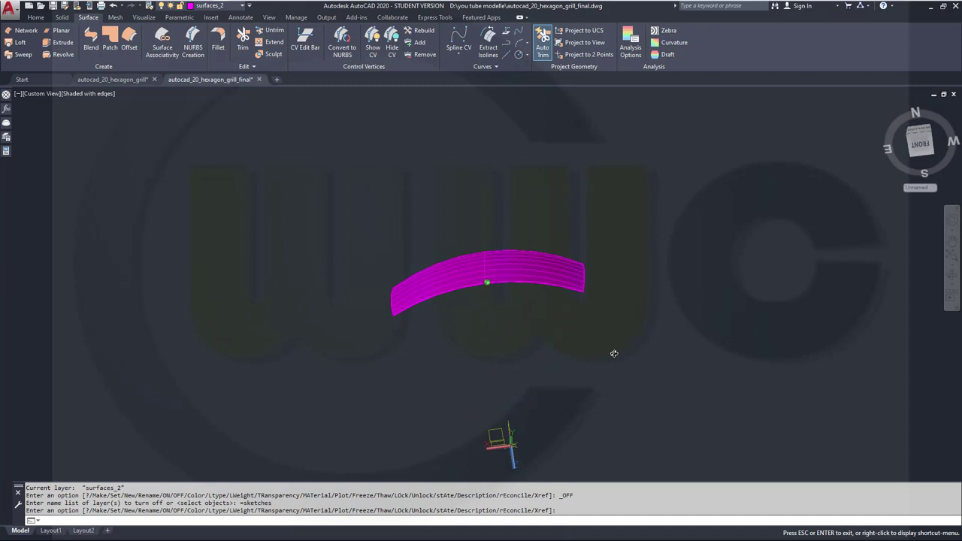
pyautogui.click(61, 17)
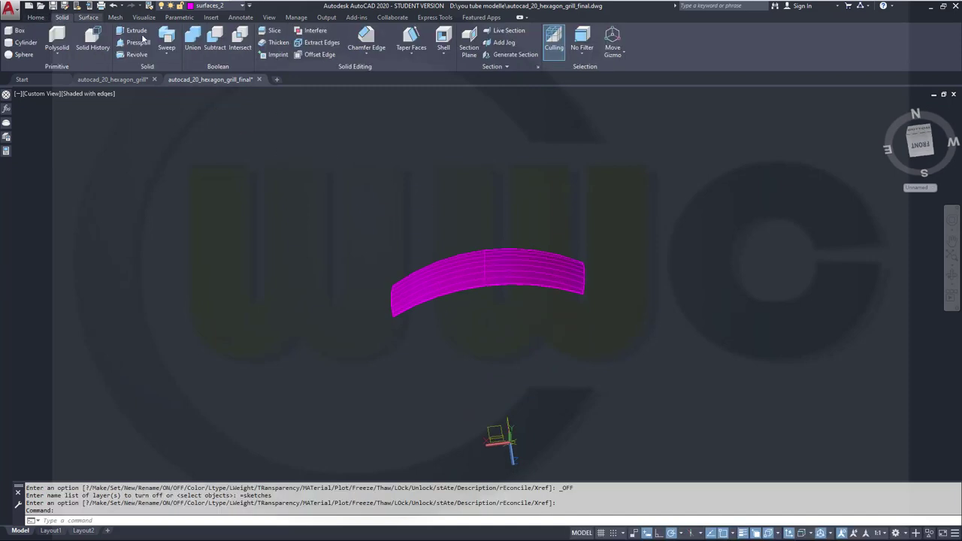
# Thicken the magenta curved surface by 0.5, then undo it.
pyautogui.click(272, 43)
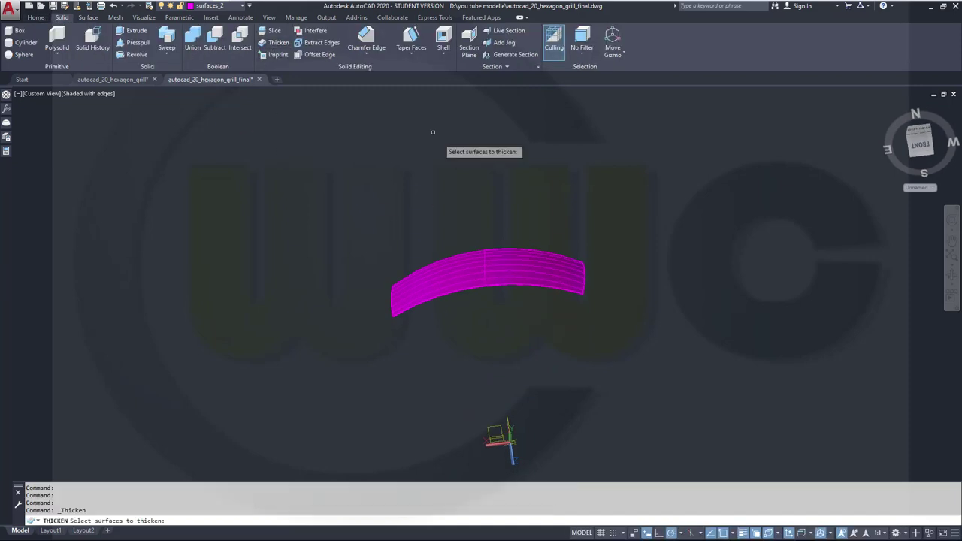
pyautogui.click(440, 277)
pyautogui.press('Return')
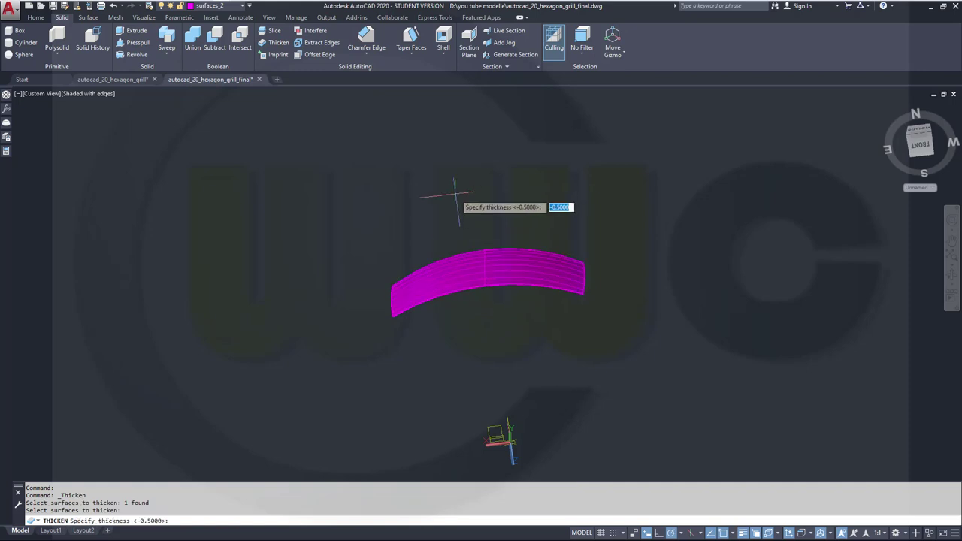
pyautogui.press('Return')
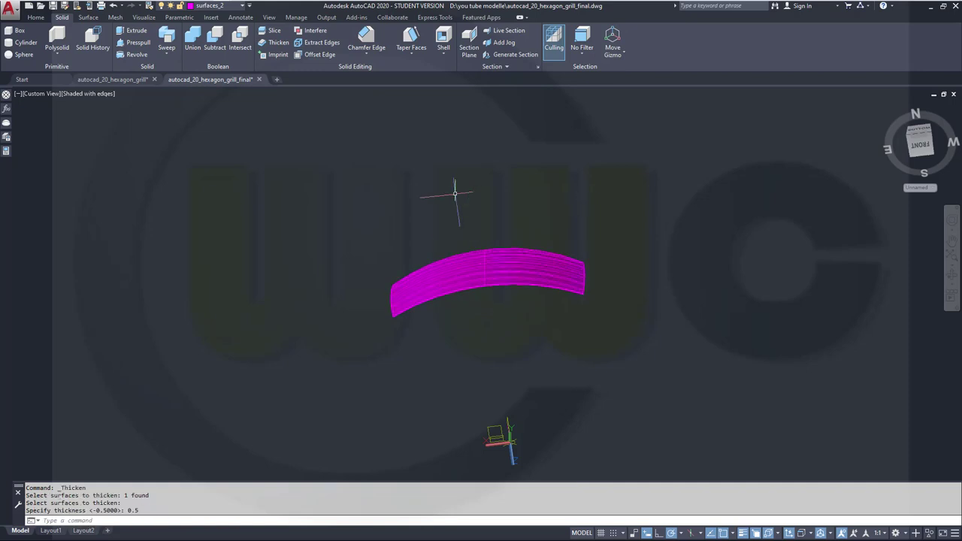
pyautogui.click(375, 136)
pyautogui.hotkey('ctrl', 'z')
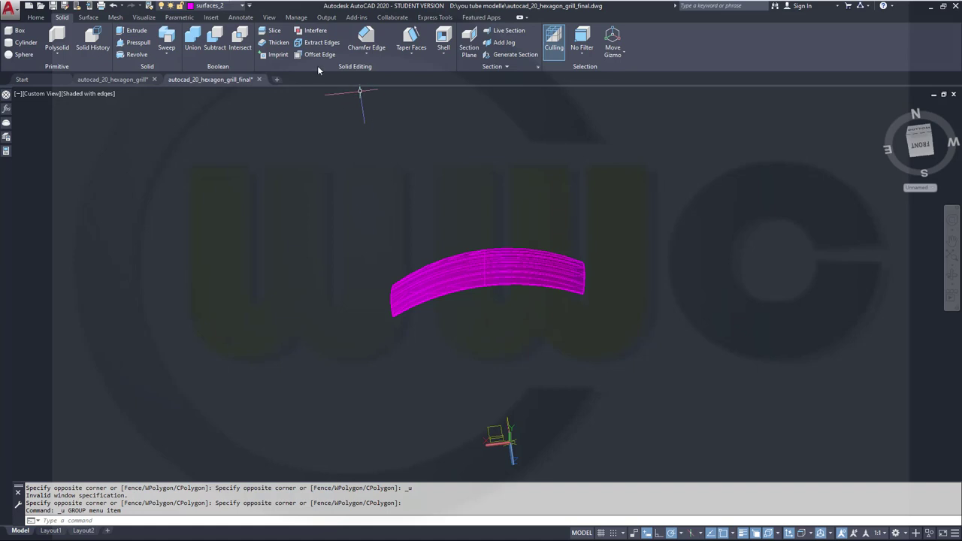
# Thicken the curved surface again with a thickness of -0.5.
pyautogui.click(274, 42)
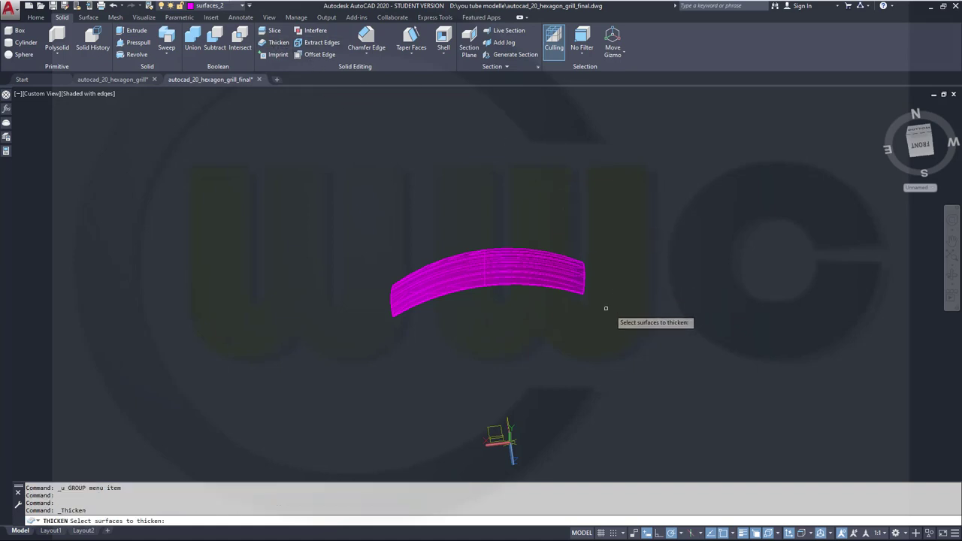
pyautogui.keyDown('shift'); pyautogui.moveTo(580, 339); pyautogui.dragTo(451, 316, button='middle'); pyautogui.keyUp('shift')
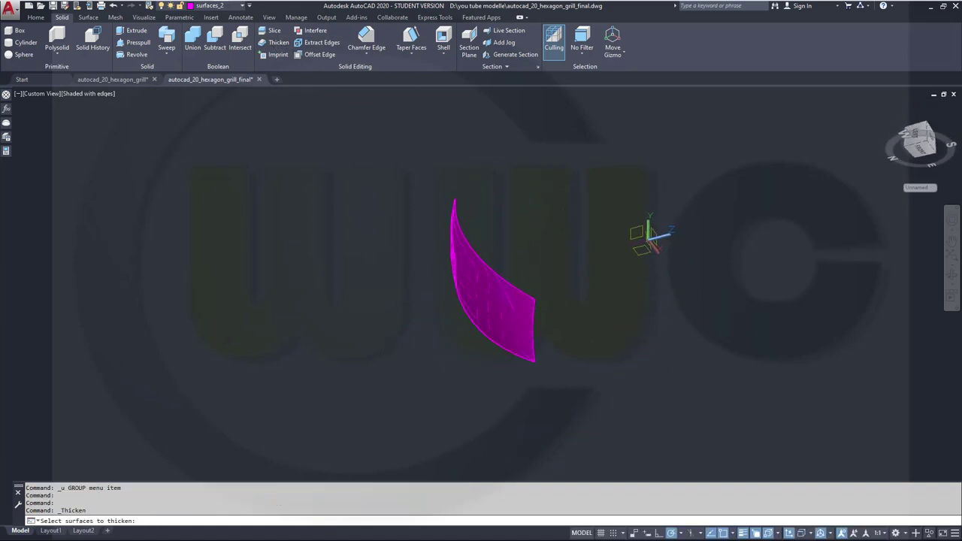
pyautogui.click(507, 331)
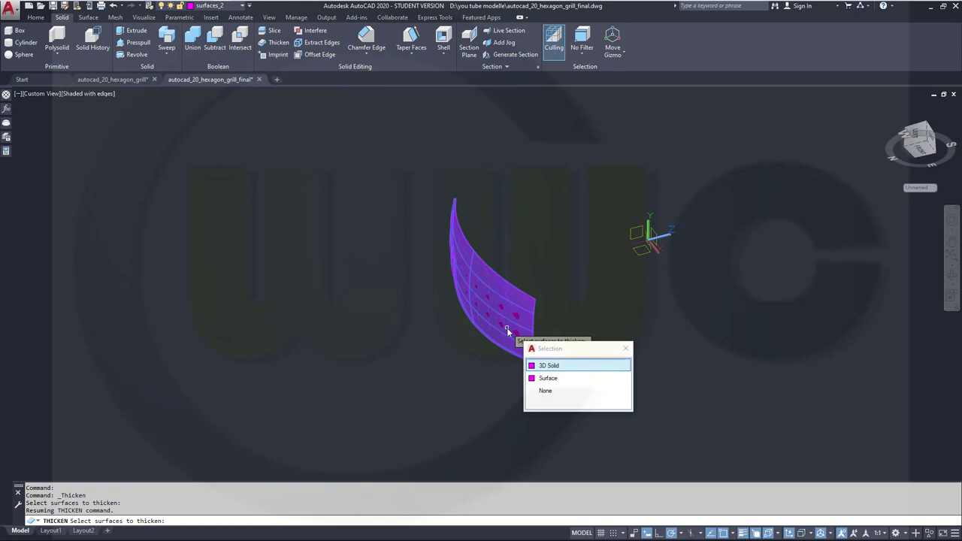
pyautogui.click(549, 378)
pyautogui.press('Return')
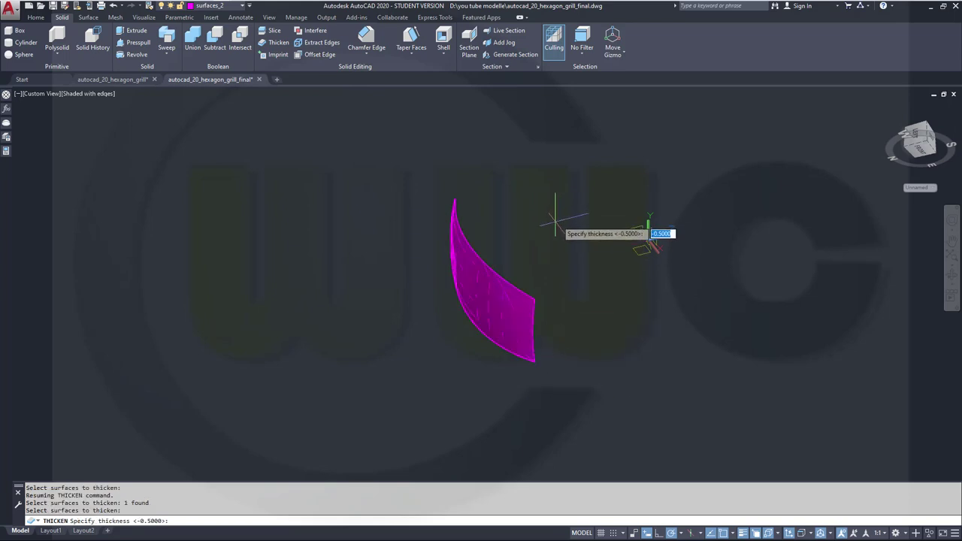
pyautogui.press('BackSpace')
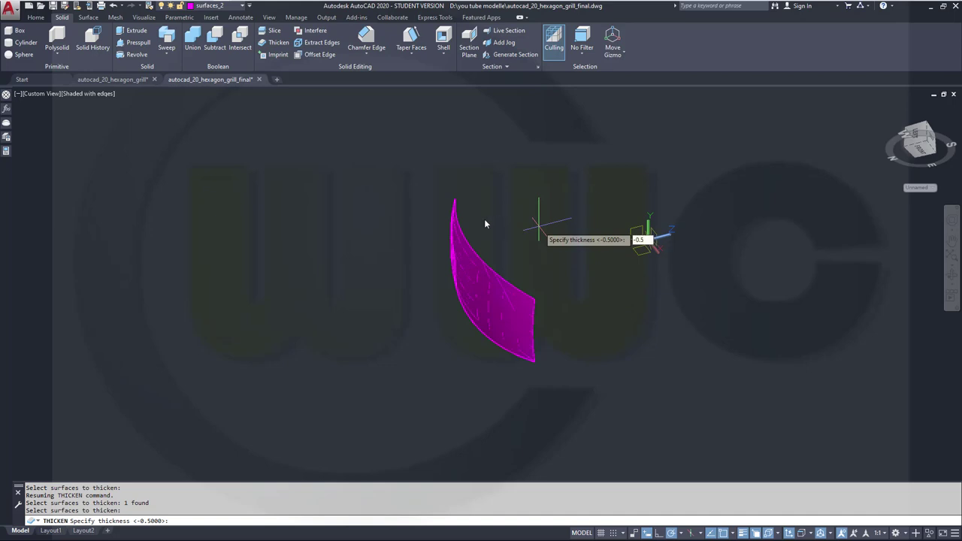
pyautogui.press('Return')
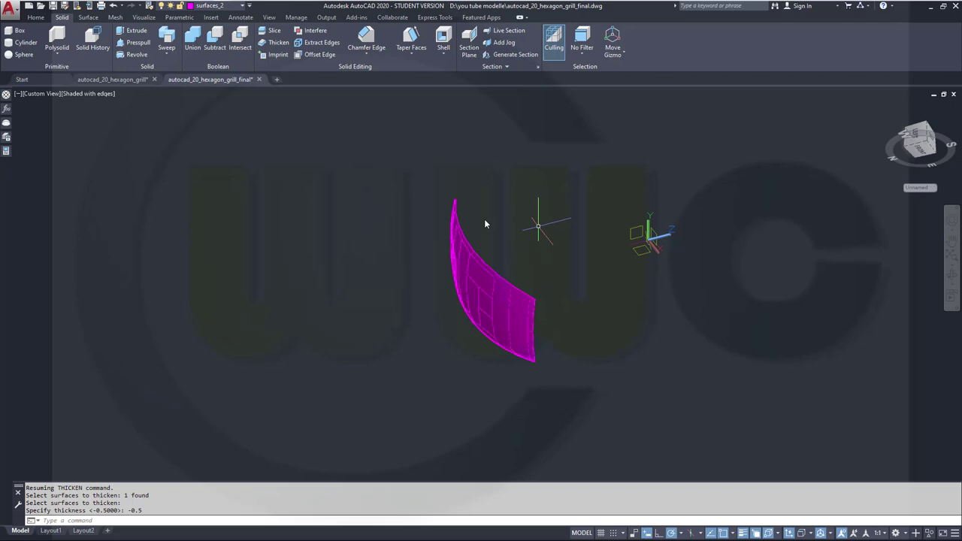
pyautogui.scroll(3, 524, 331)
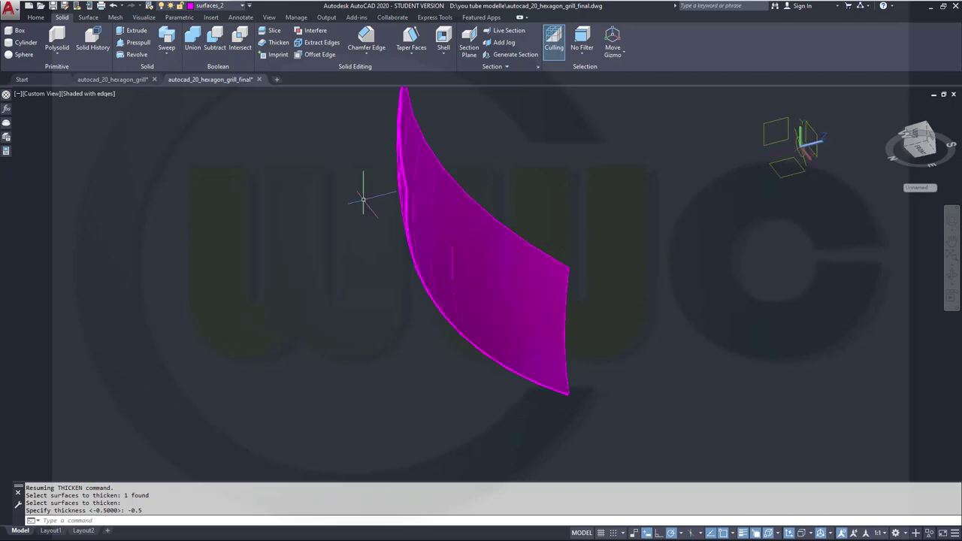
# Start a union of the overlapping 3D solids, then cancel it.
pyautogui.click(192, 42)
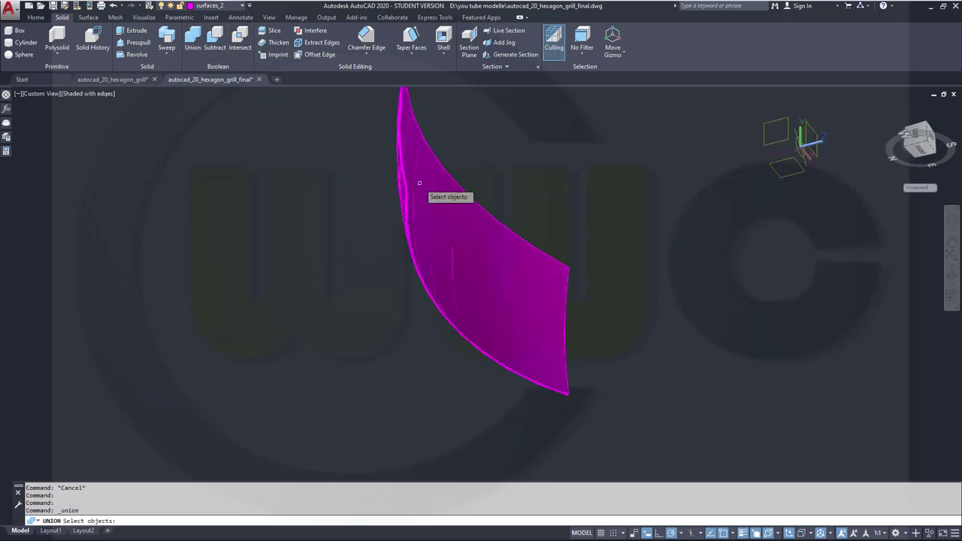
pyautogui.click(470, 274)
pyautogui.click(518, 301)
pyautogui.keyDown('shift'); pyautogui.moveTo(494, 296); pyautogui.dragTo(482, 316, button='middle'); pyautogui.keyUp('shift')
pyautogui.click(474, 220)
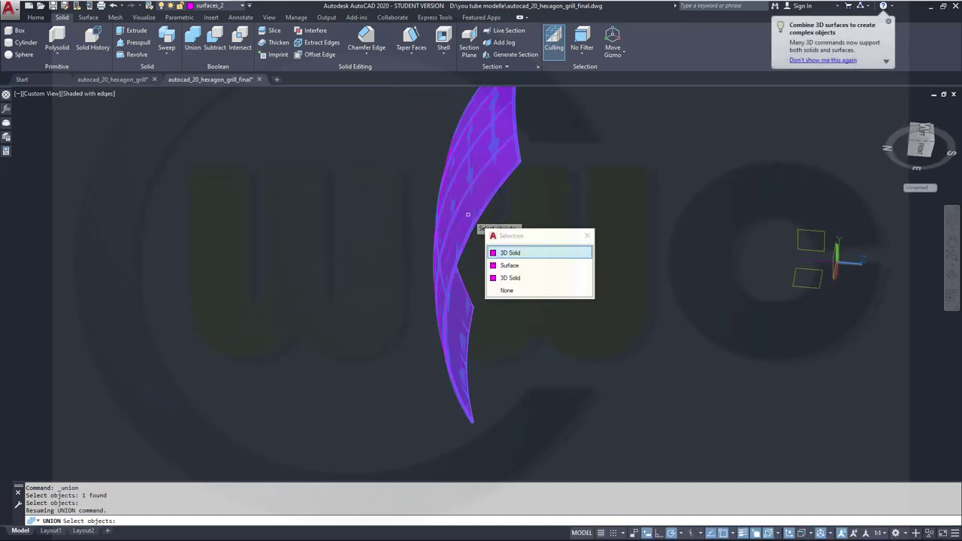
pyautogui.click(509, 254)
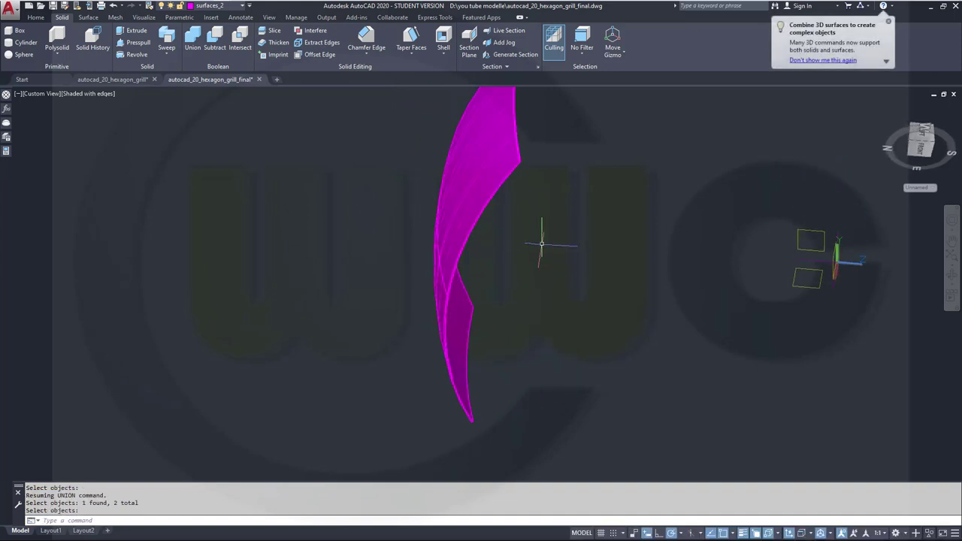
pyautogui.press('Escape')
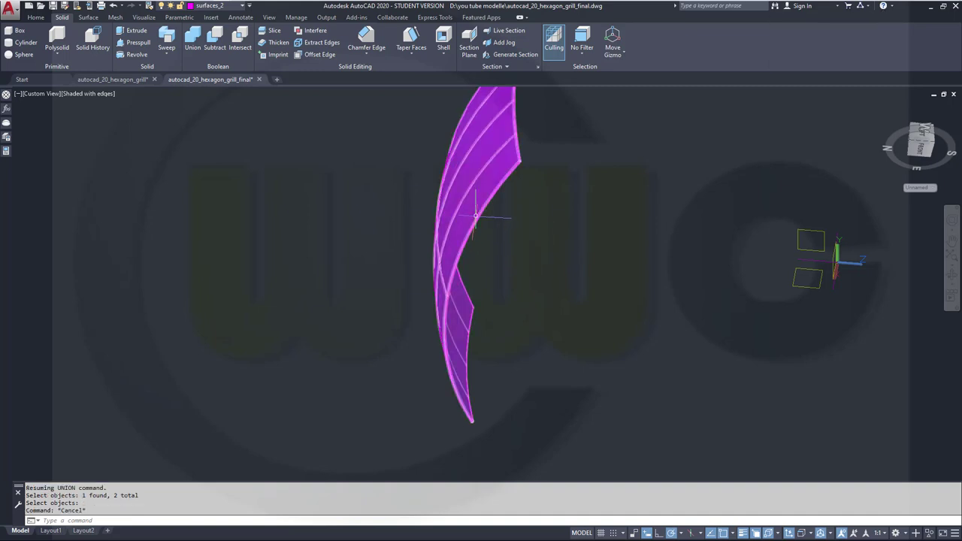
# Move the selected surface from the overlap onto layer 0, dismissing the hidden-layer warning.
pyautogui.click(473, 213)
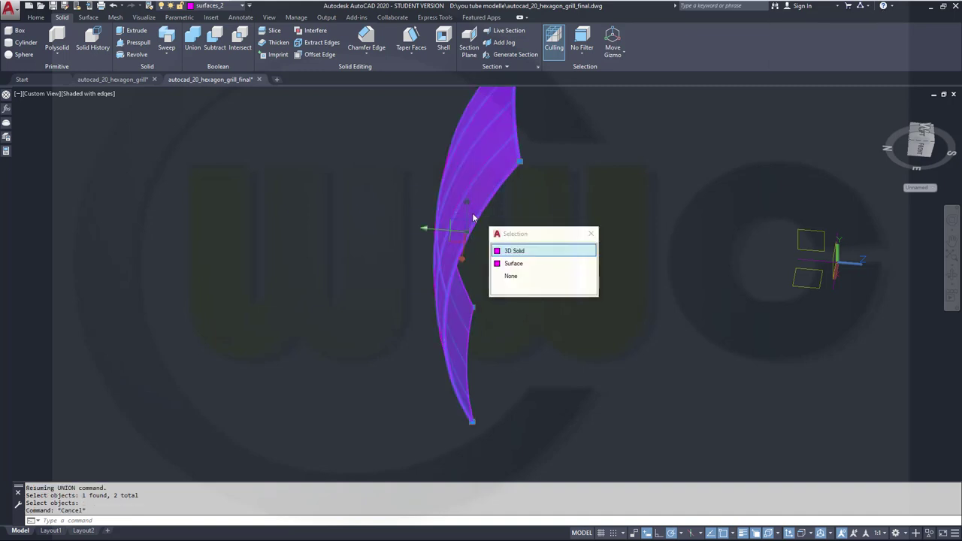
pyautogui.click(514, 264)
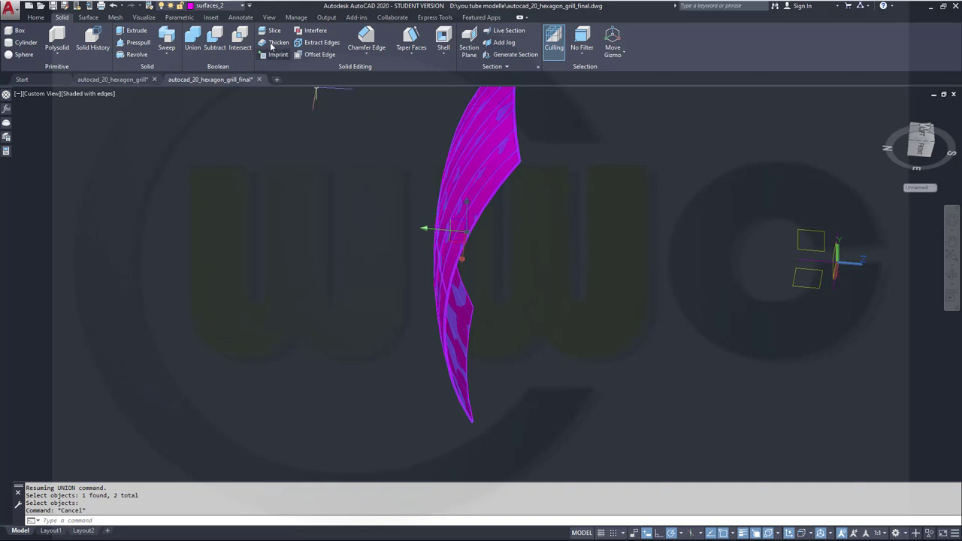
pyautogui.click(243, 9)
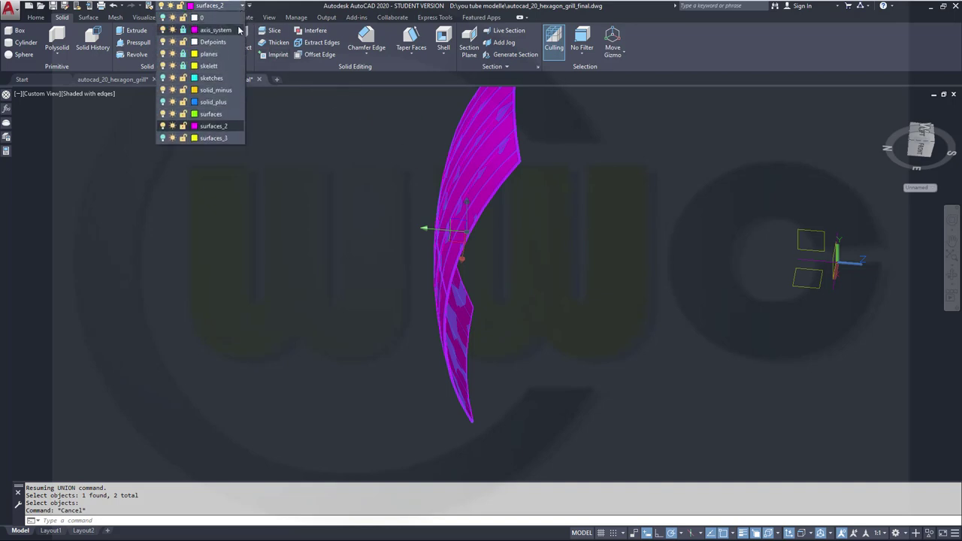
pyautogui.click(239, 27)
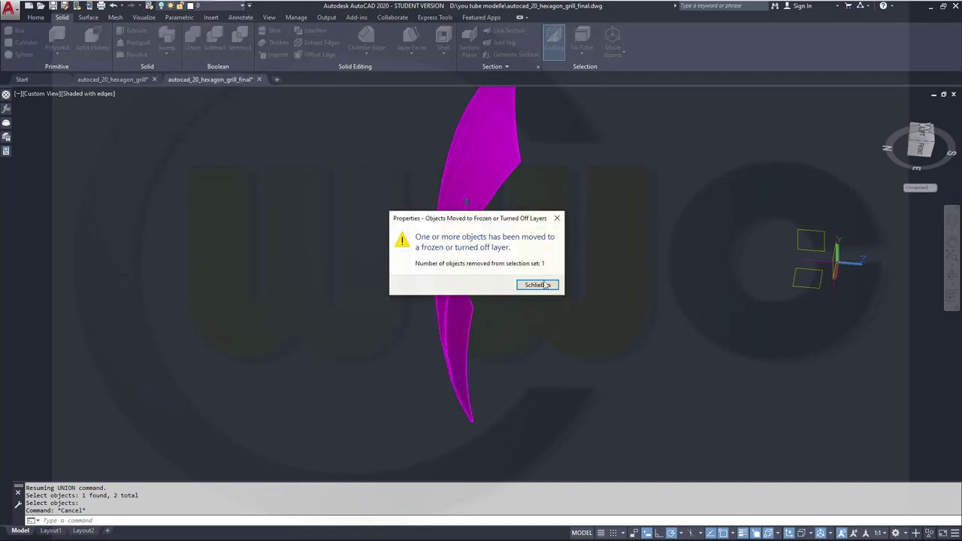
pyautogui.click(545, 285)
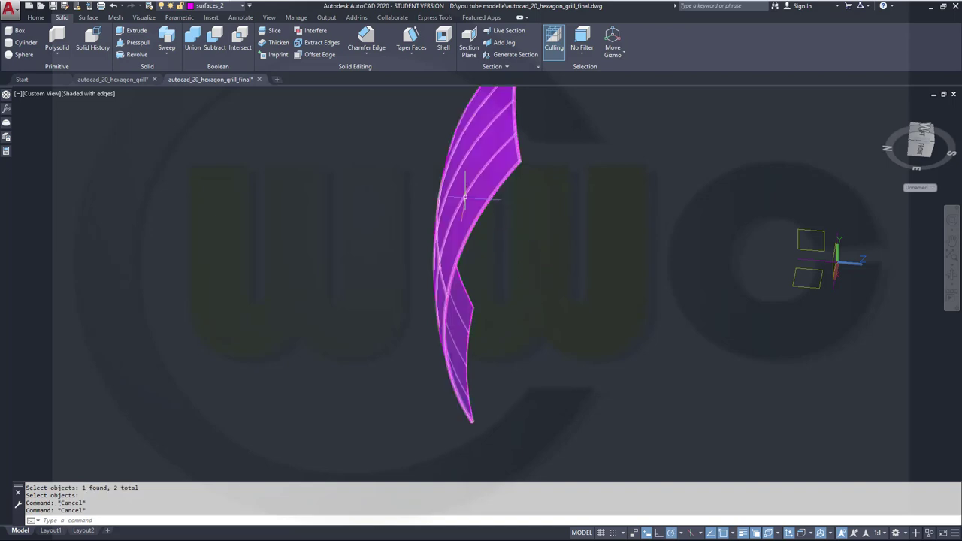
# Put the magenta curved plate on the solid_minus layer and view it from below.
pyautogui.keyDown('shift'); pyautogui.moveTo(465, 198); pyautogui.dragTo(576, 307, button='middle'); pyautogui.keyUp('shift')
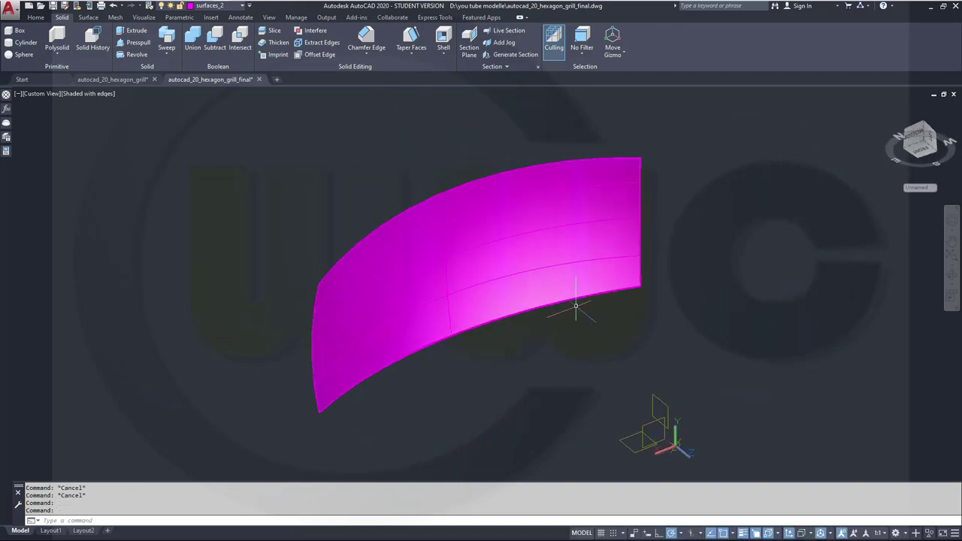
pyautogui.click(504, 269)
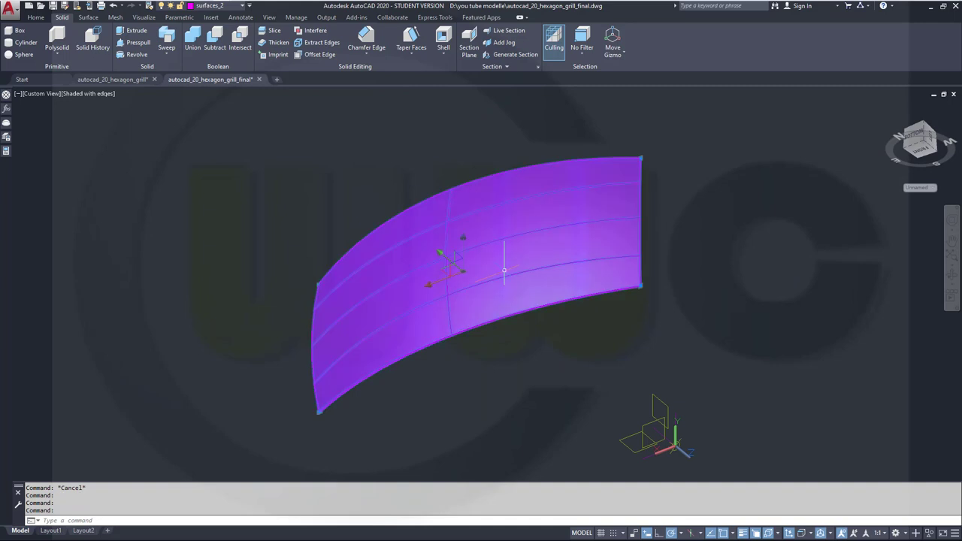
pyautogui.click(242, 7)
pyautogui.click(226, 90)
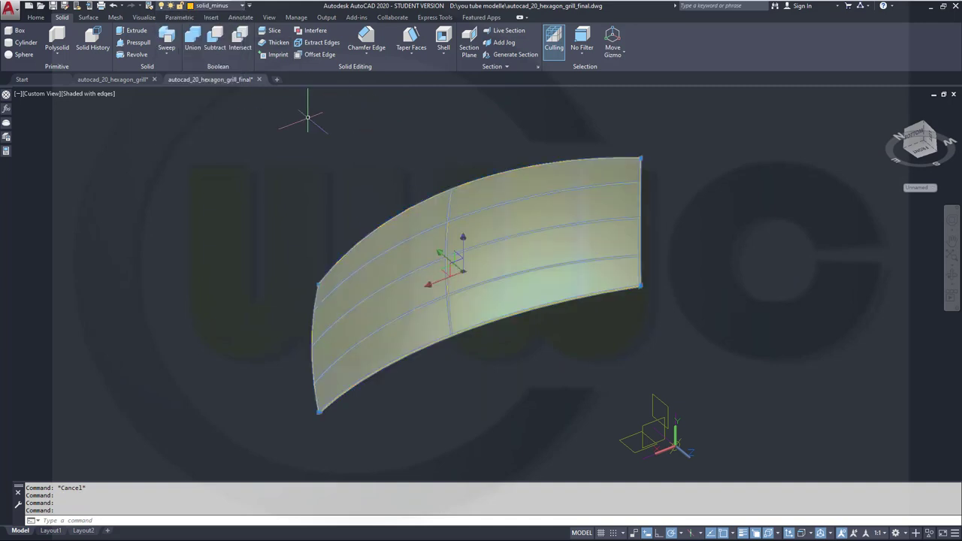
pyautogui.press('Escape')
pyautogui.keyDown('shift'); pyautogui.moveTo(325, 236); pyautogui.dragTo(283, 112, button='middle'); pyautogui.keyUp('shift')
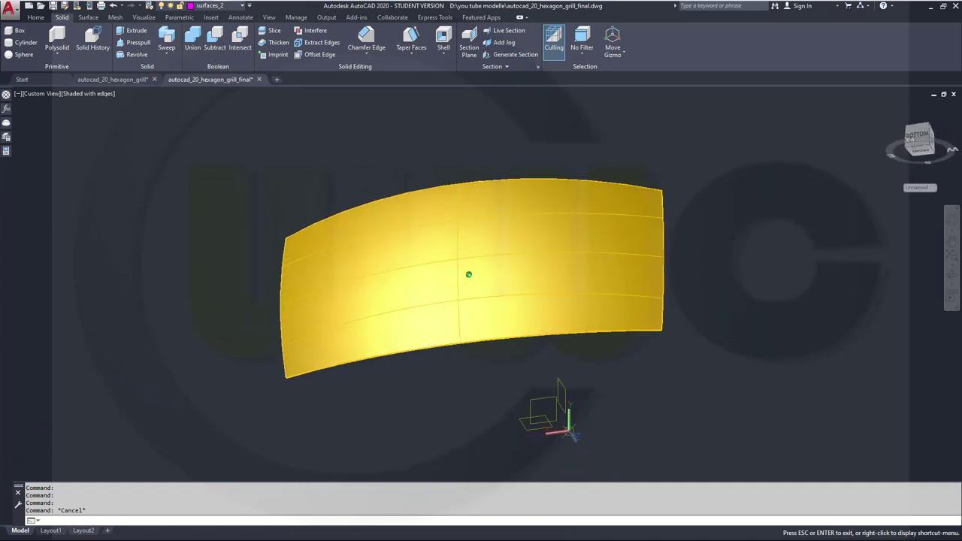
pyautogui.click(241, 6)
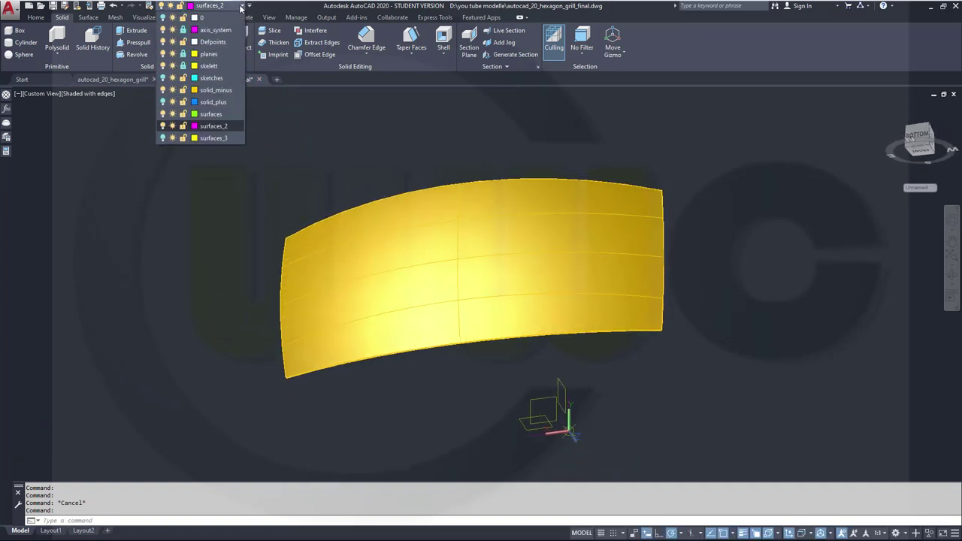
# Turn solid_plus on and view the blue hexagon grill zoomed in from the Back.
pyautogui.click(163, 102)
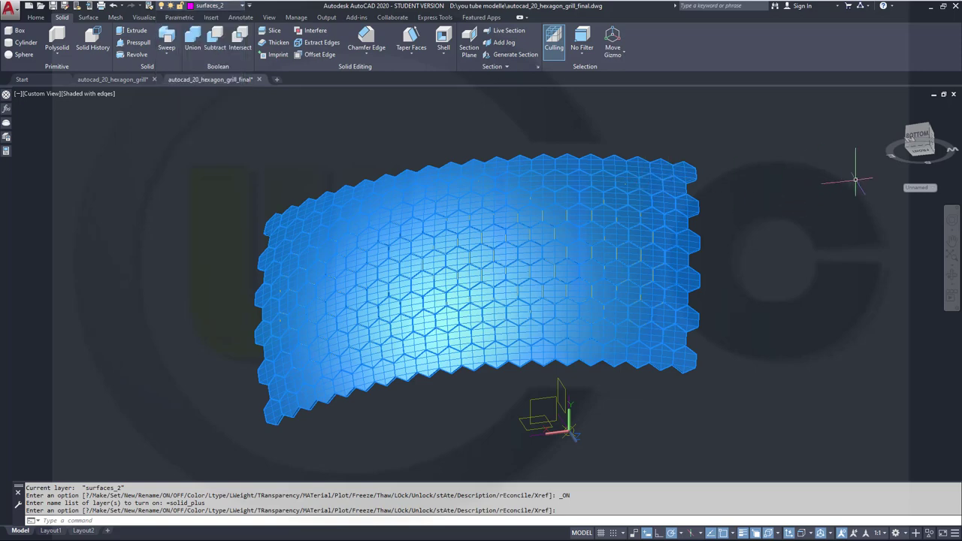
pyautogui.click(920, 136)
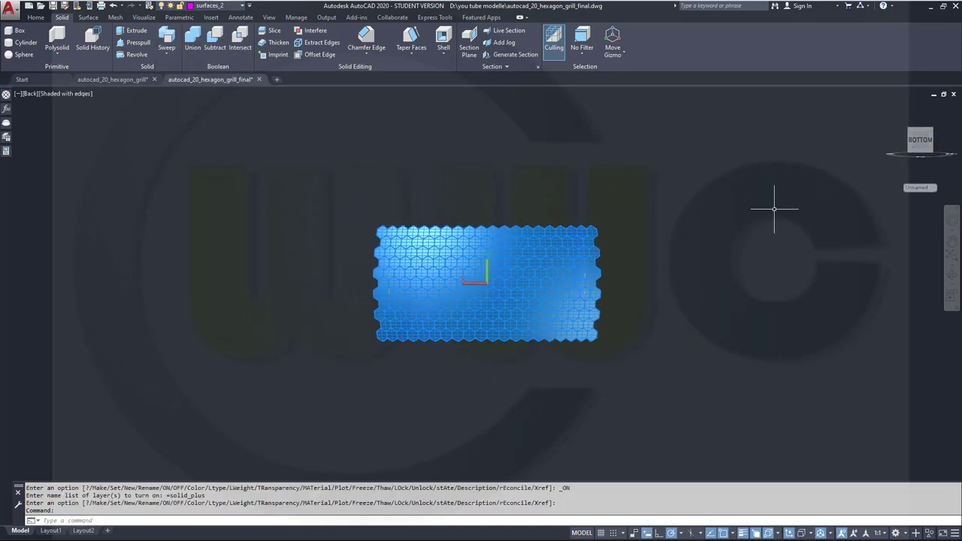
pyautogui.scroll(3, 511, 344)
pyautogui.scroll(10, 457, 214)
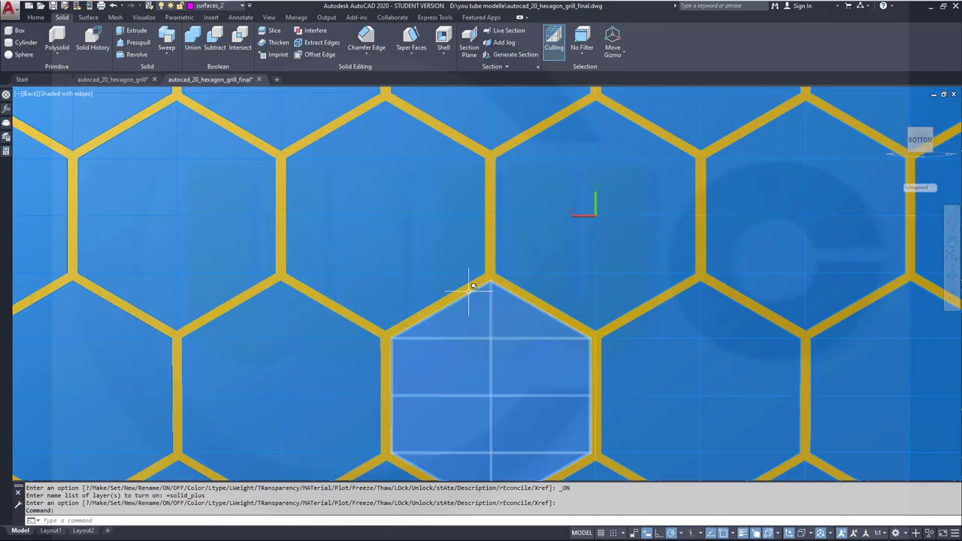
# Subtract all the window-selected blue hexagon solids from the yellow plate.
pyautogui.click(215, 41)
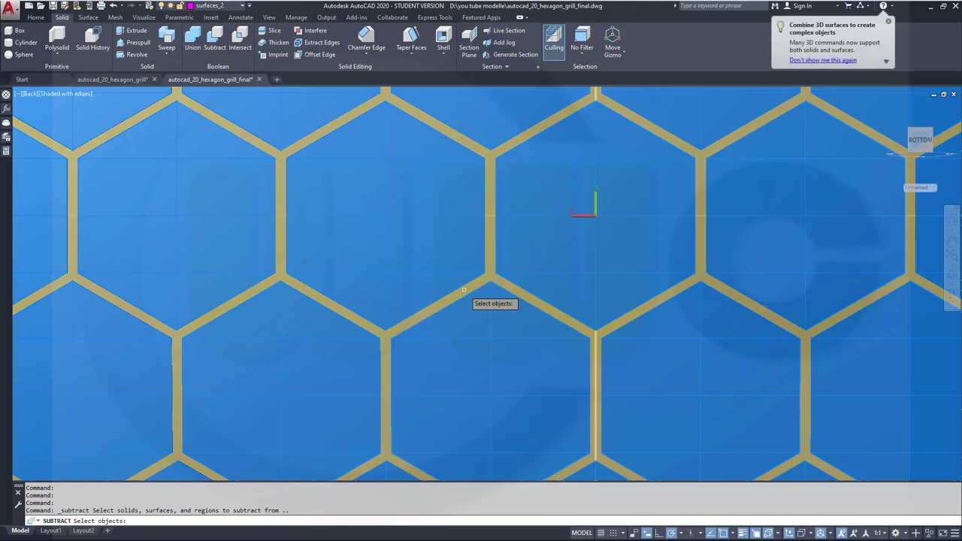
pyautogui.click(464, 289)
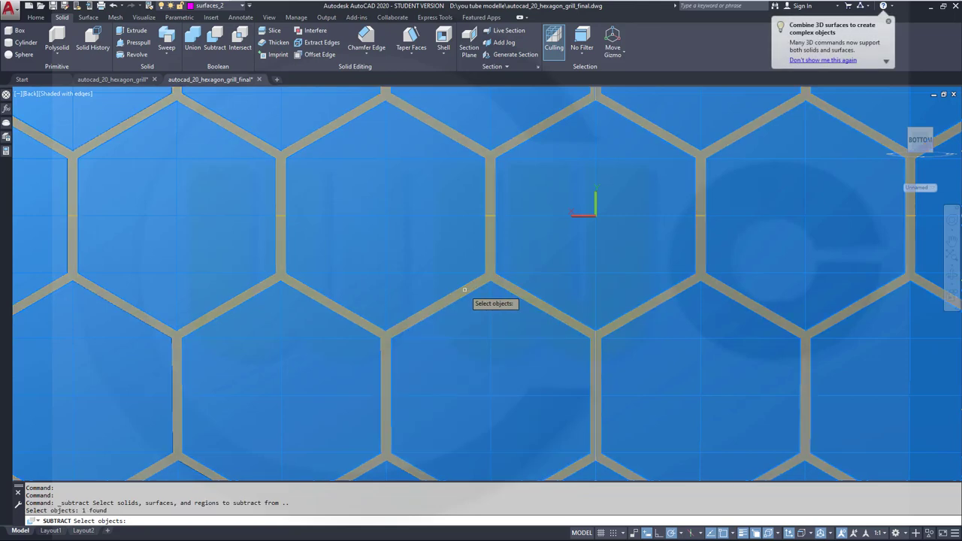
pyautogui.press('Return')
pyautogui.scroll(-10, 466, 291)
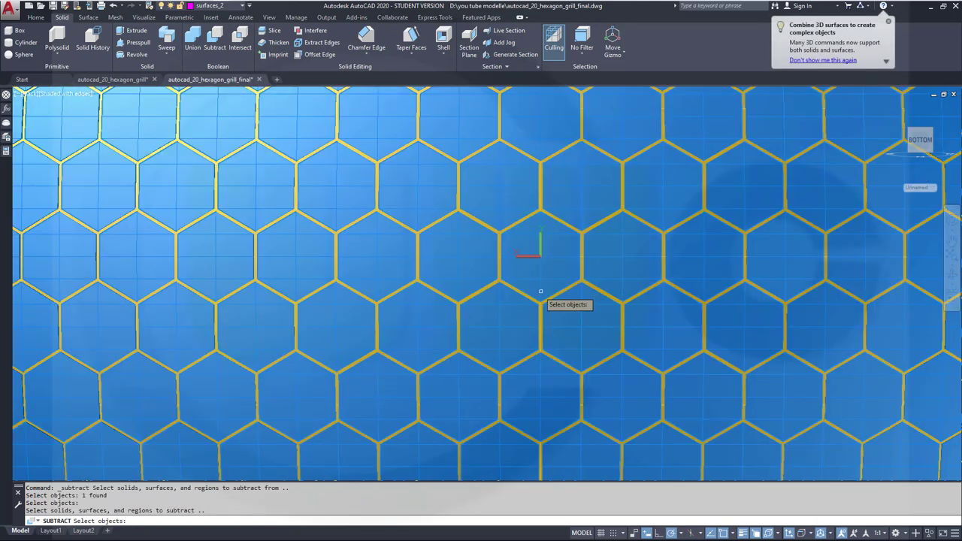
pyautogui.scroll(2, 551, 302)
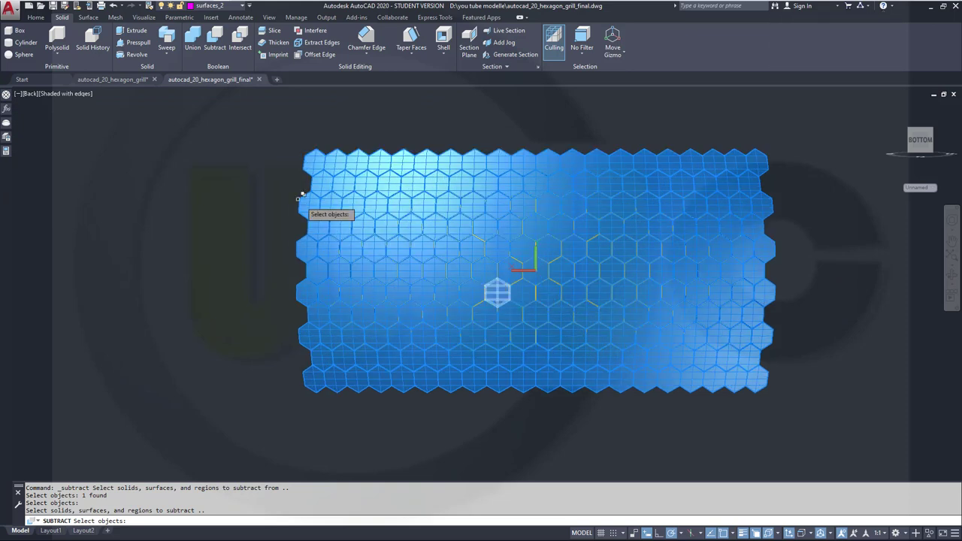
pyautogui.moveTo(270, 164)
pyautogui.mouseDown()
pyautogui.moveTo(444, 241)
pyautogui.moveTo(285, 162)
pyautogui.mouseUp()
pyautogui.click(284, 160)
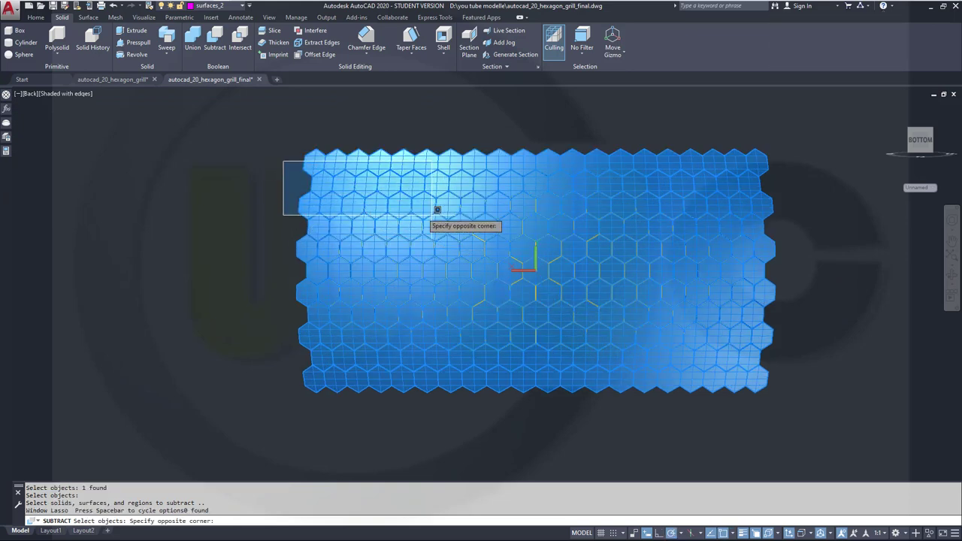
pyautogui.click(795, 368)
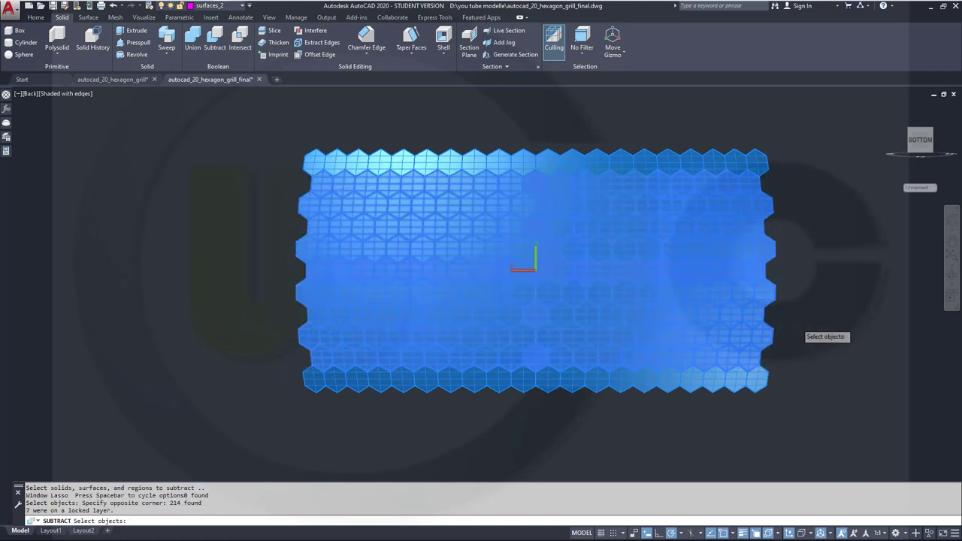
pyautogui.press('Return')
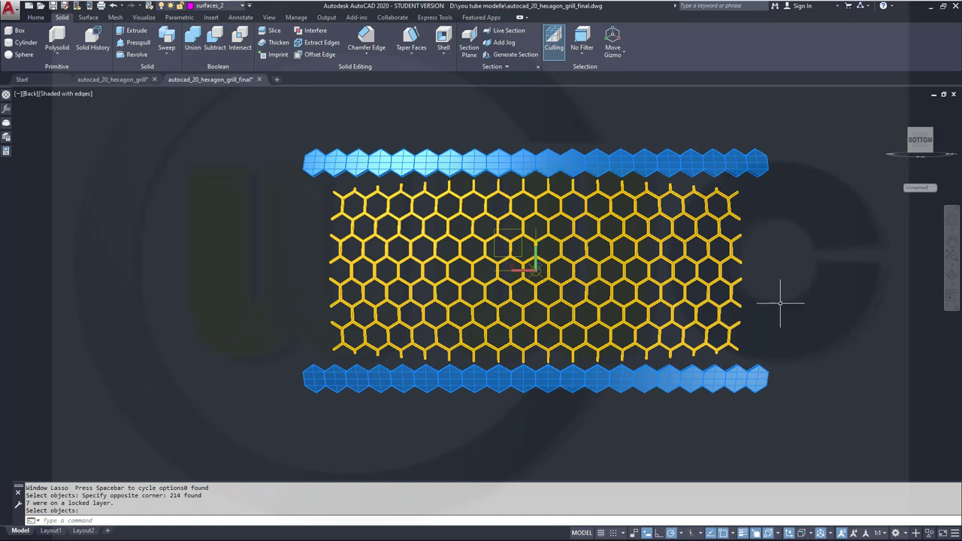
# Turn the solid_plus layer off and layer 0 on, recentring the mesh.
pyautogui.click(241, 8)
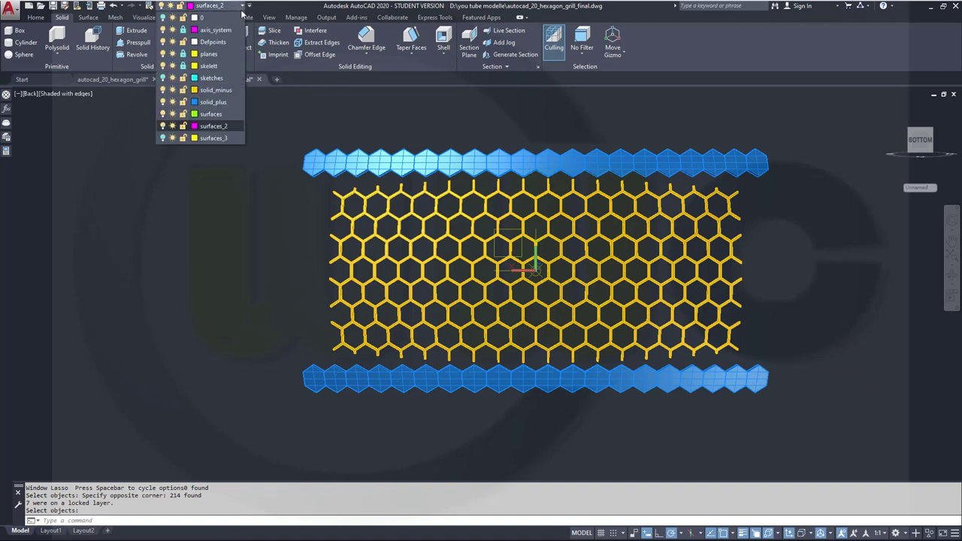
pyautogui.click(163, 103)
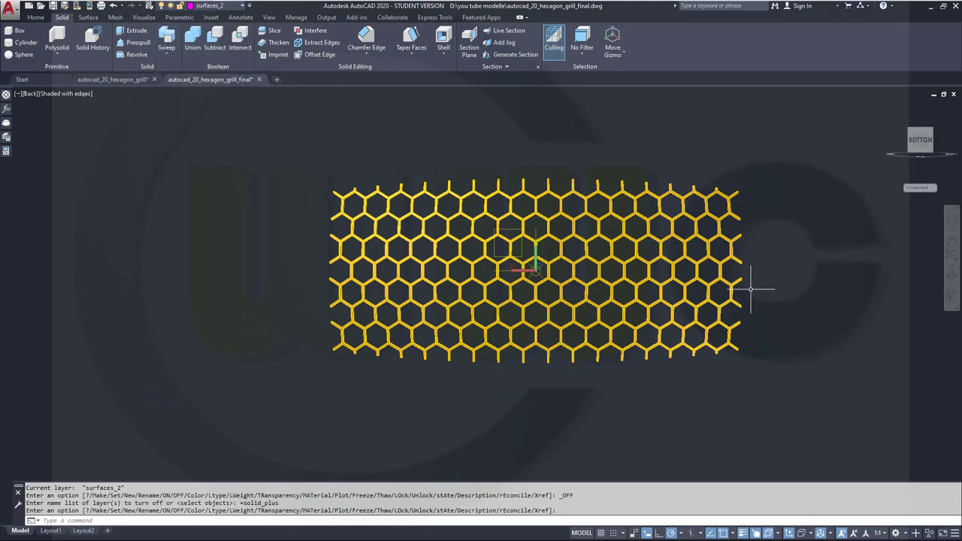
pyautogui.moveTo(750, 288); pyautogui.dragTo(756, 343, button='middle')
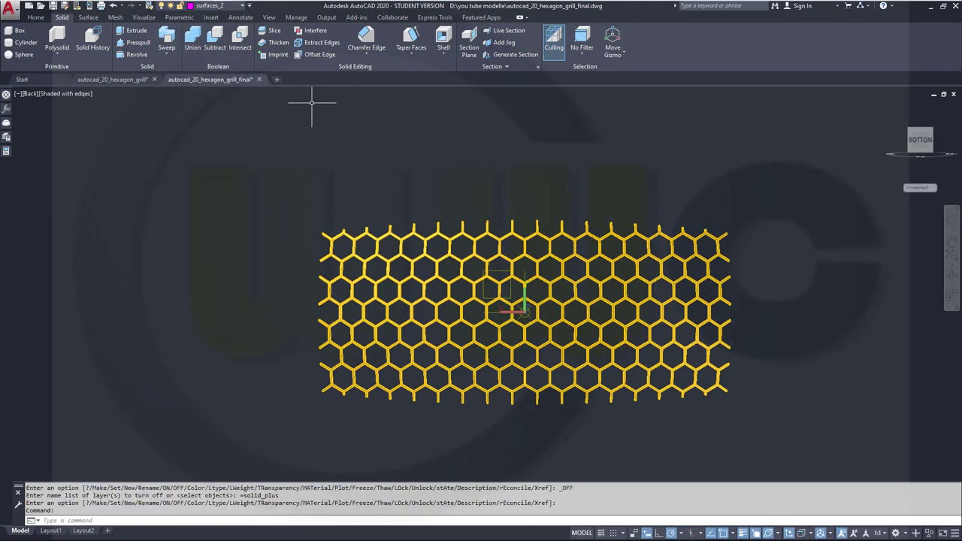
pyautogui.click(242, 7)
pyautogui.click(163, 18)
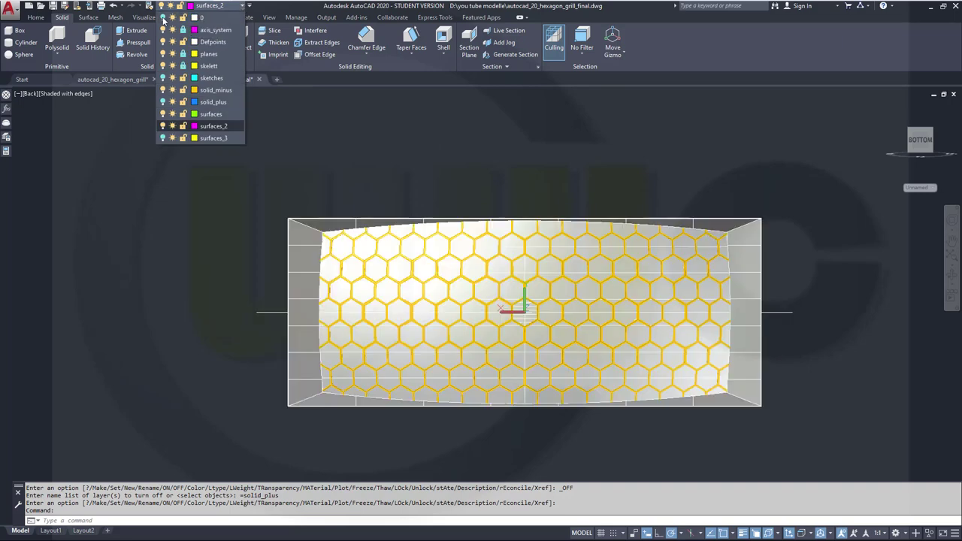
pyautogui.click(461, 294)
# Move the curved backing surface behind the mesh onto the surfaces_2 layer.
pyautogui.click(464, 288)
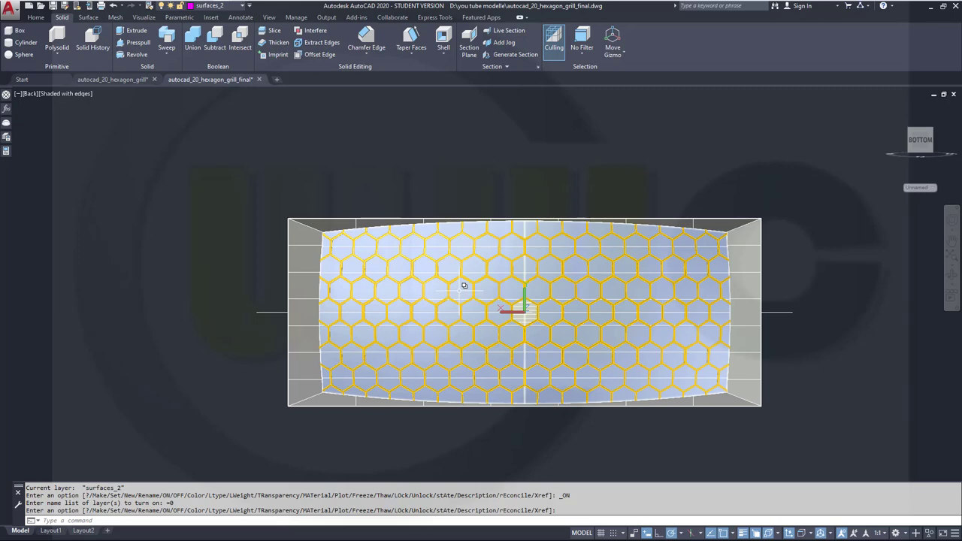
pyautogui.click(464, 286)
pyautogui.click(500, 332)
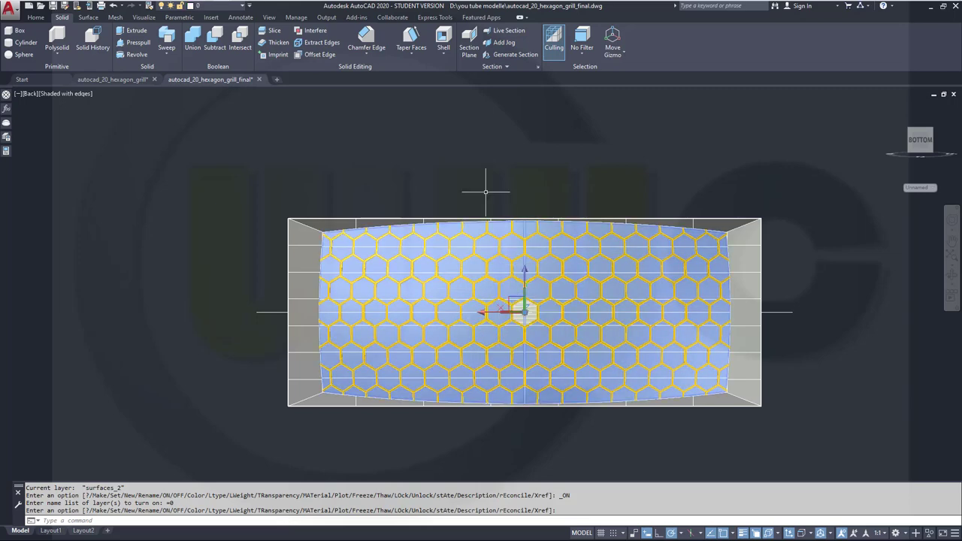
pyautogui.click(240, 6)
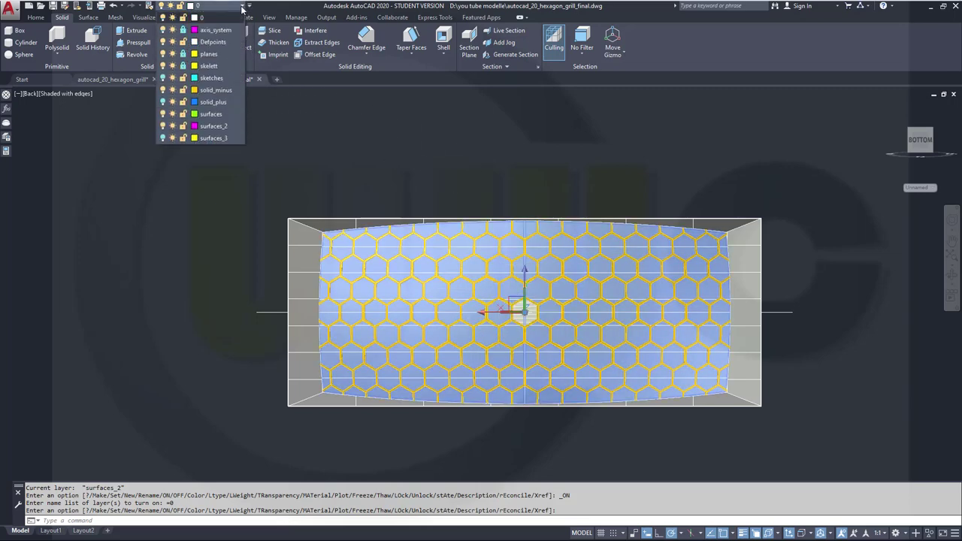
pyautogui.click(233, 126)
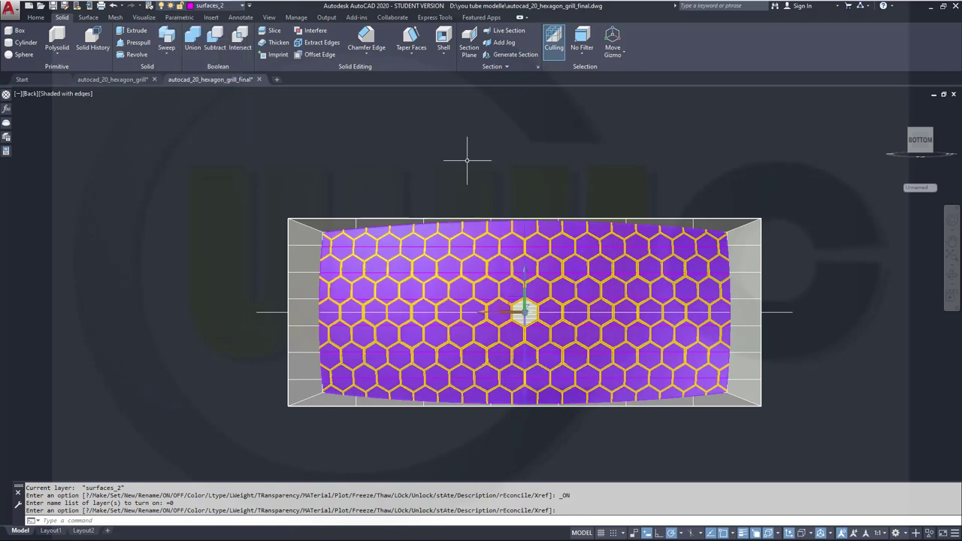
pyautogui.press('Escape')
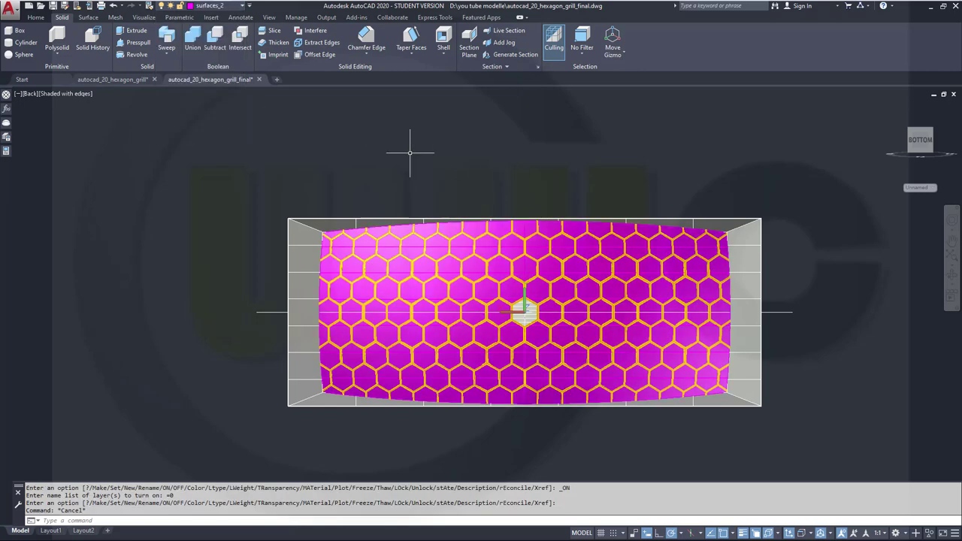
# Turn layer 0 off to hide the grey frame box.
pyautogui.click(240, 6)
pyautogui.click(162, 18)
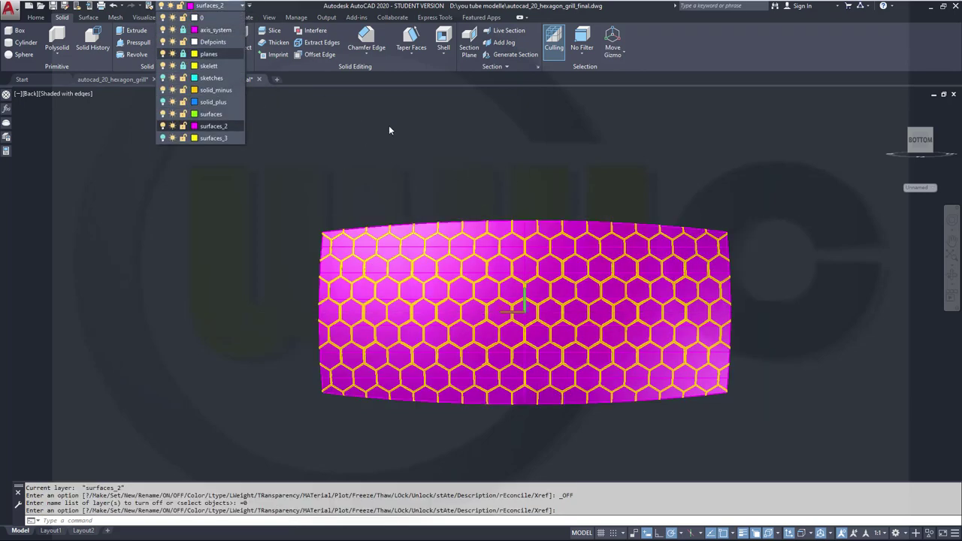
pyautogui.click(460, 171)
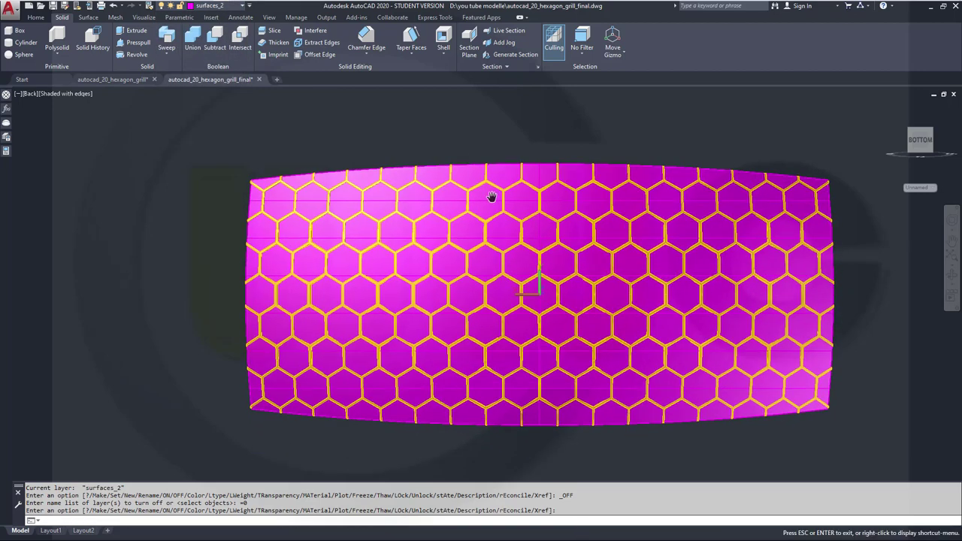
pyautogui.press('Return')
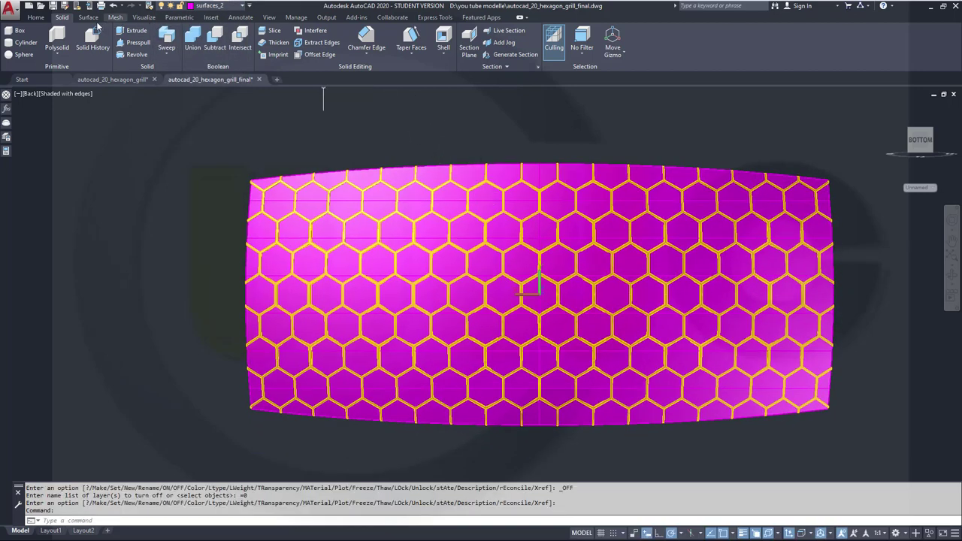
# Extend the top, left, bottom and last edges of the magenta surface by 5 with SURFEXTEND.
pyautogui.click(88, 17)
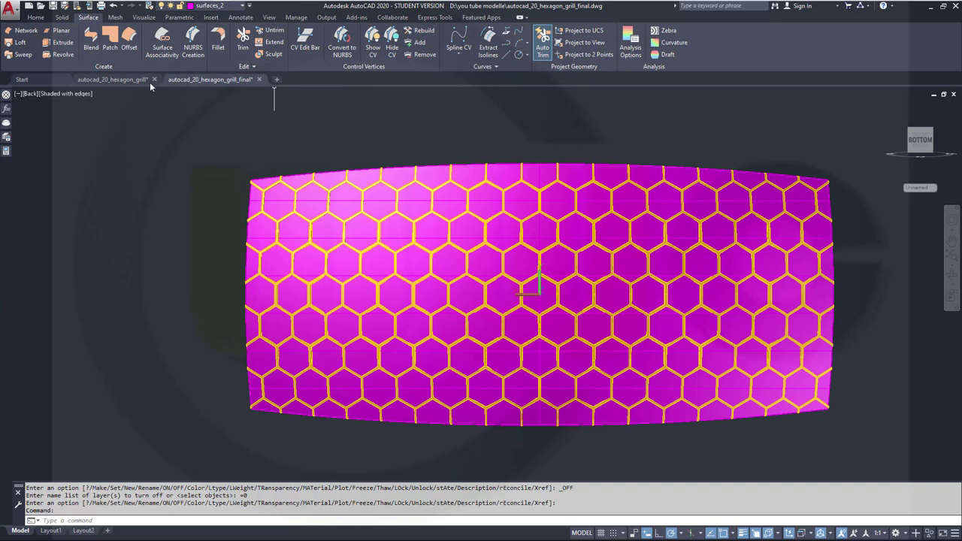
pyautogui.click(275, 43)
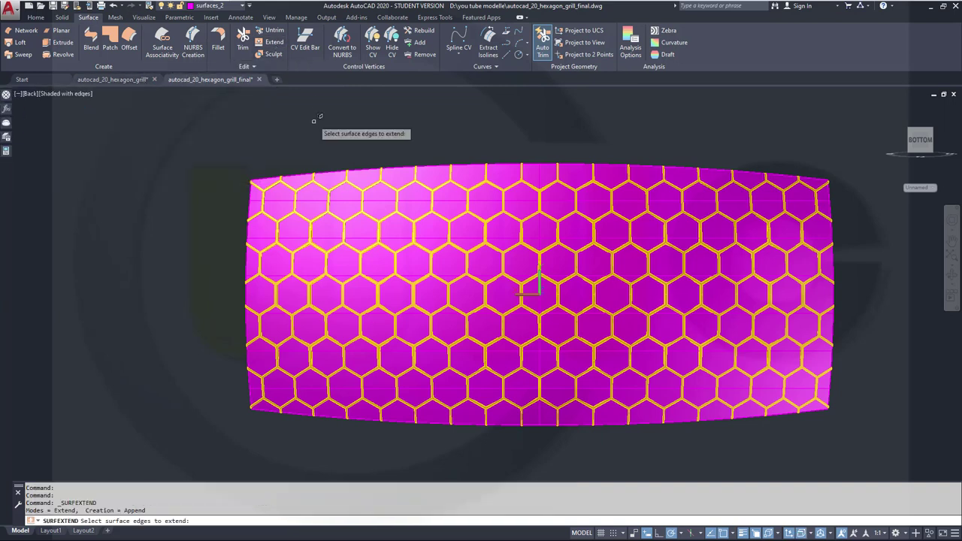
pyautogui.click(334, 164)
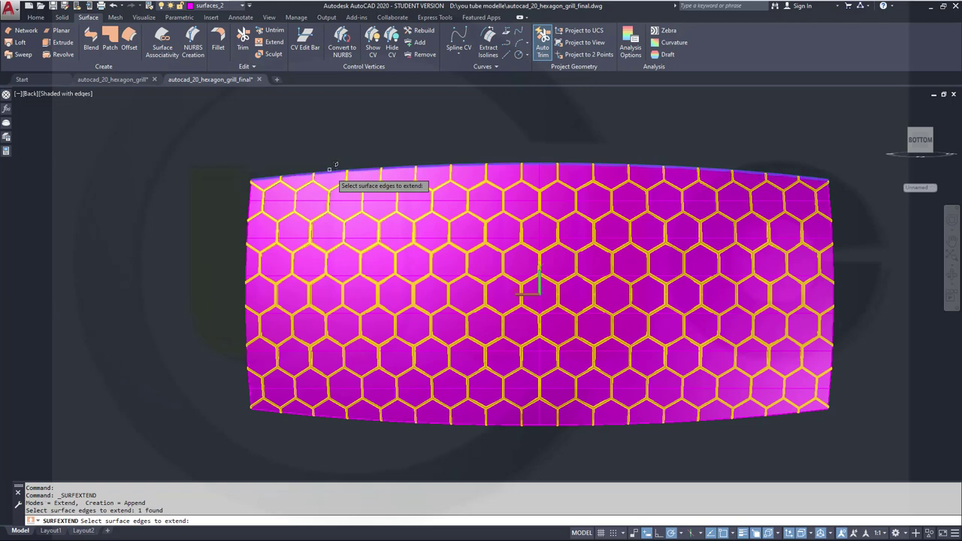
pyautogui.click(252, 228)
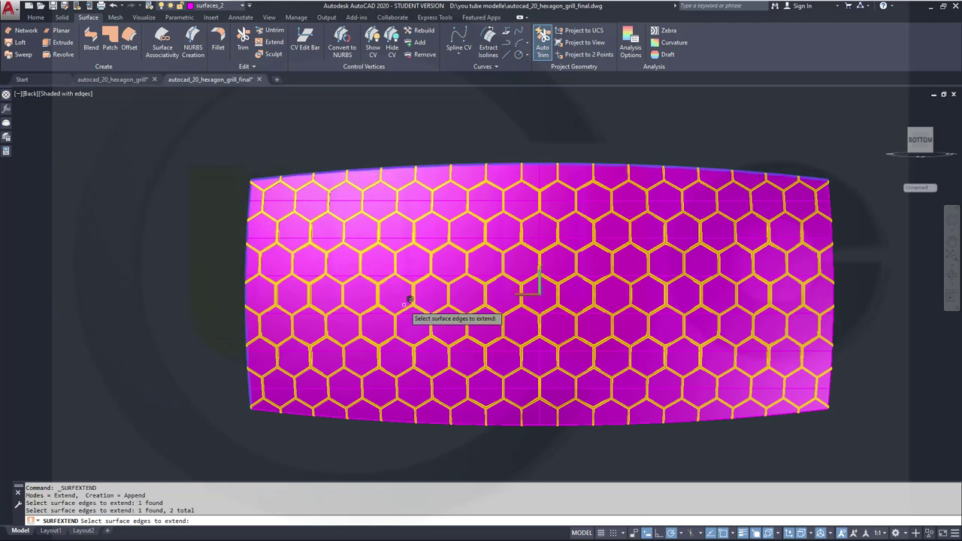
pyautogui.click(506, 423)
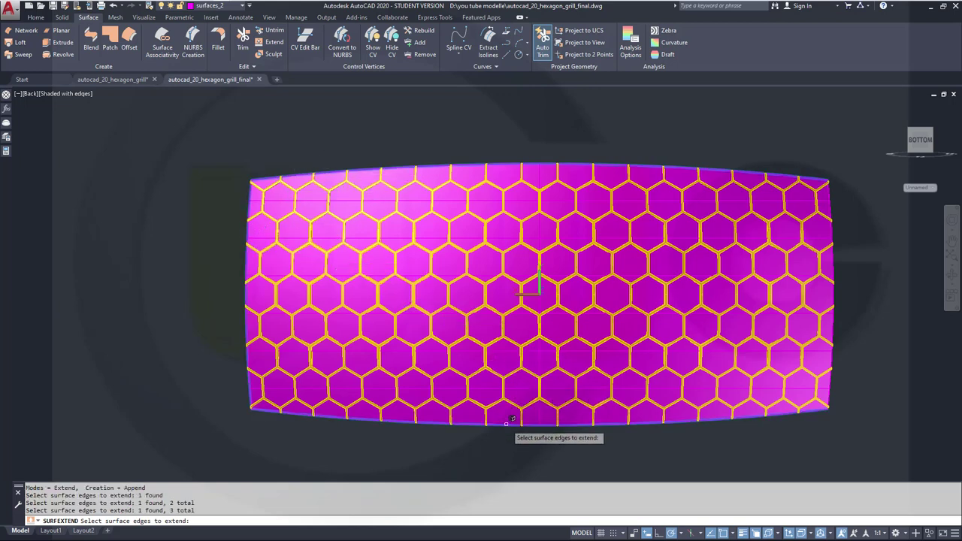
pyautogui.click(833, 325)
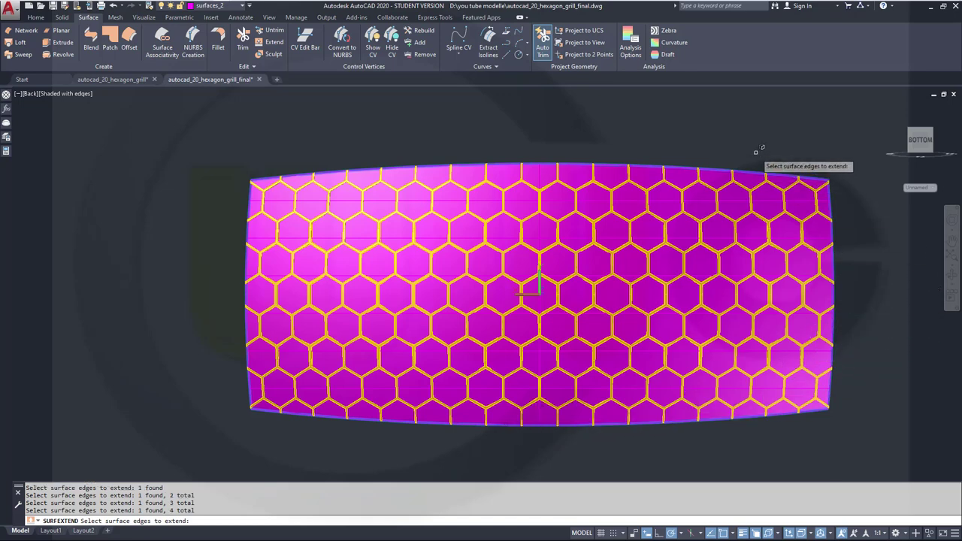
pyautogui.press('Return')
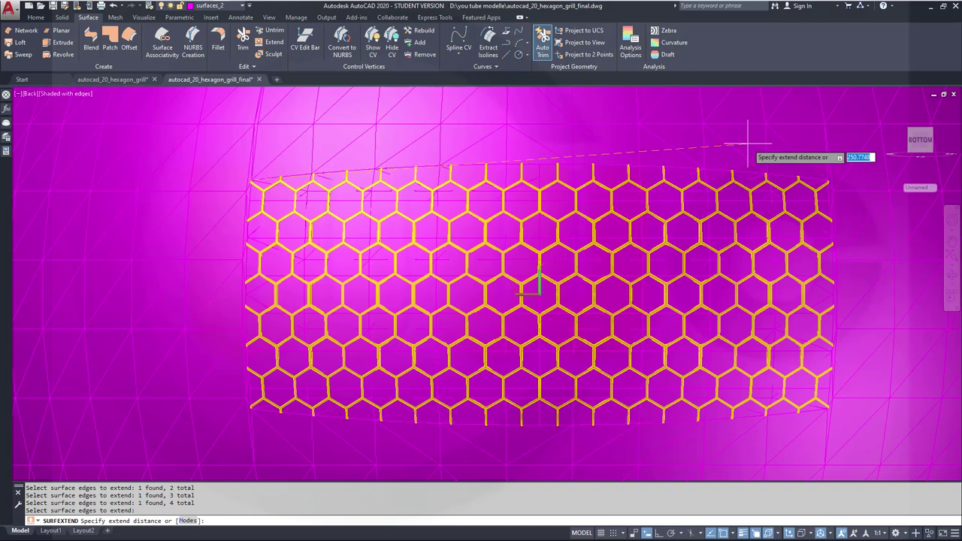
pyautogui.write('5')
pyautogui.press('Return')
pyautogui.press('Escape')
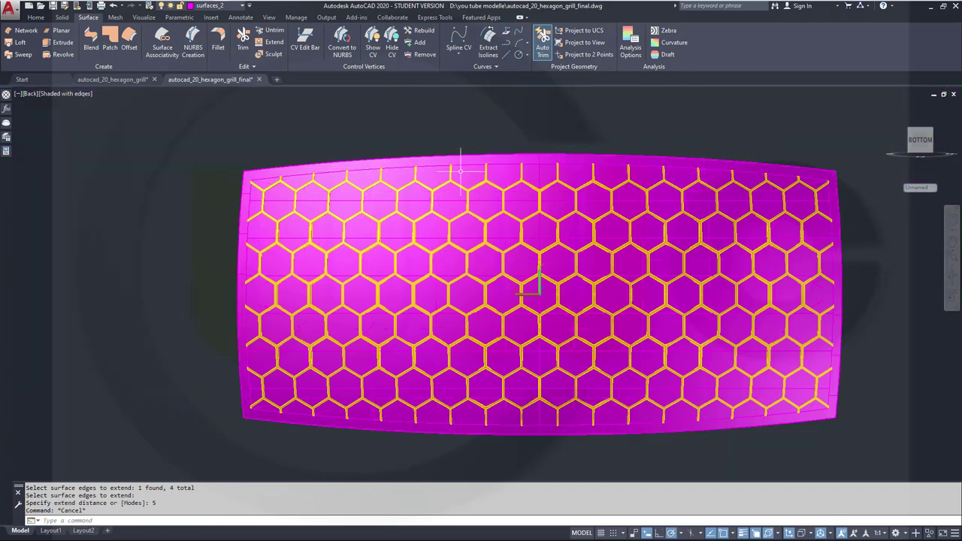
pyautogui.press('Escape')
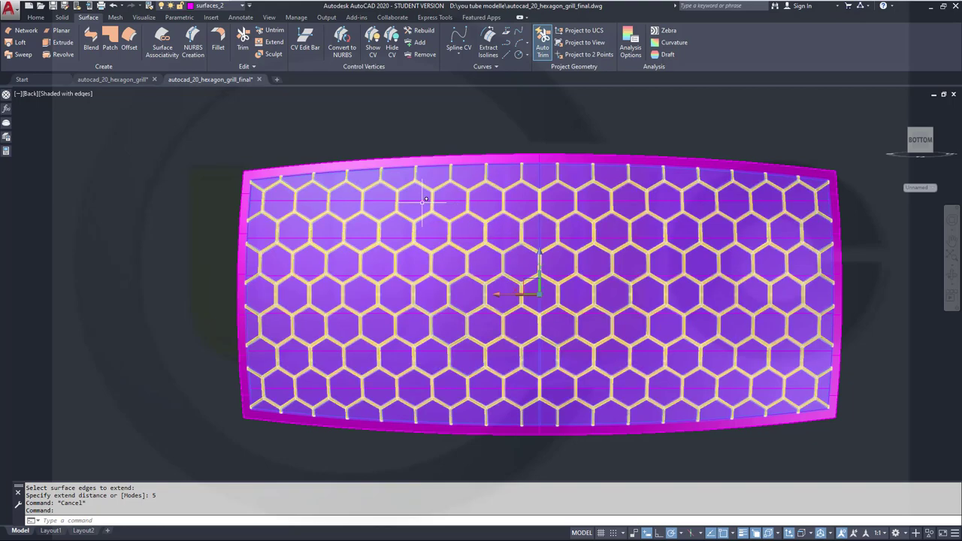
pyautogui.keyDown('shift'); pyautogui.moveTo(561, 267); pyautogui.dragTo(305, 168, button='middle'); pyautogui.keyUp('shift')
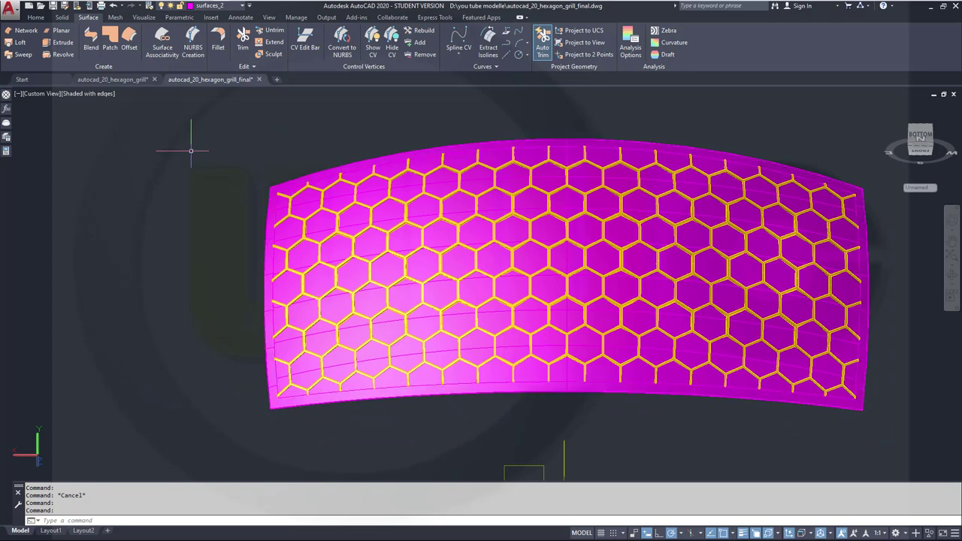
# Thicken the curved surface into a solid 2 units thick.
pyautogui.click(43, 20)
pyautogui.click(61, 18)
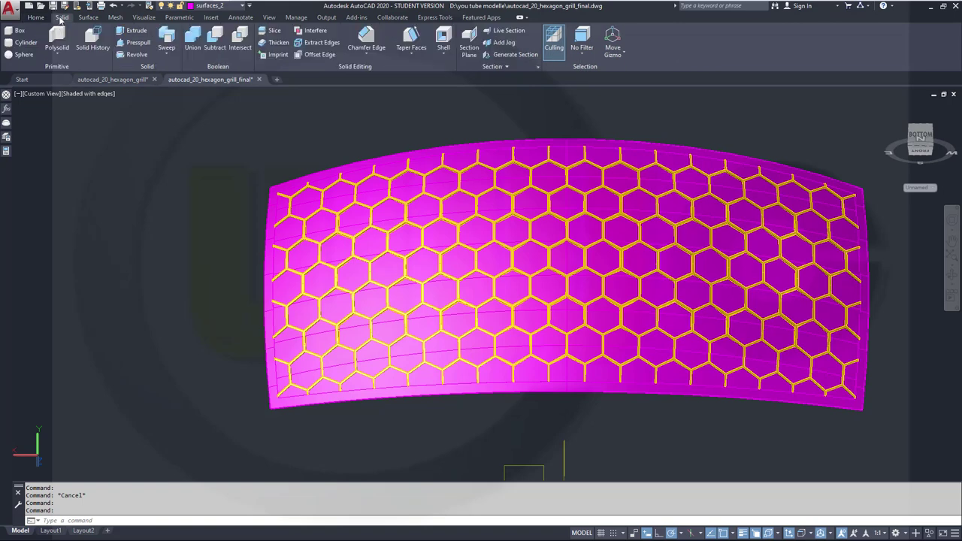
pyautogui.click(284, 191)
pyautogui.press('Return')
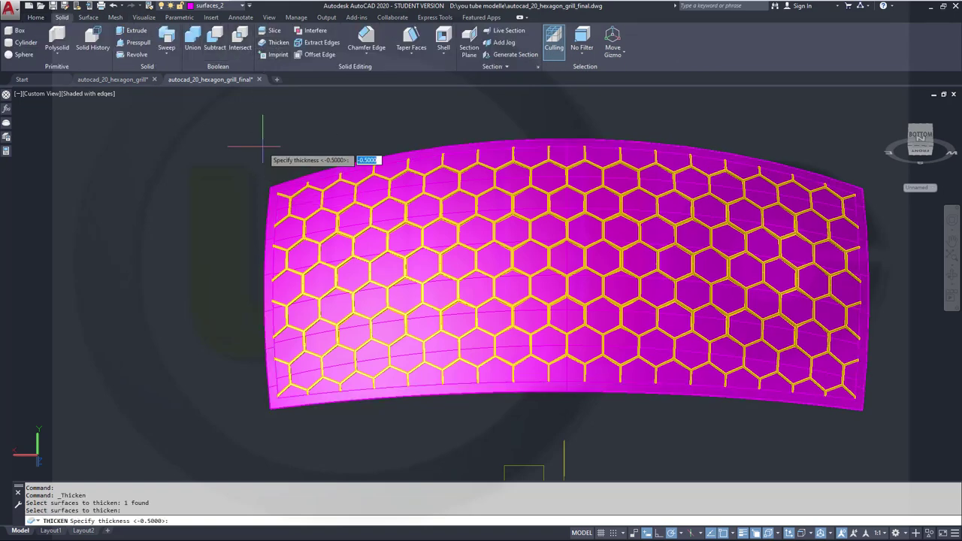
pyautogui.keyDown('shift'); pyautogui.moveTo(280, 145); pyautogui.dragTo(279, 129, button='middle'); pyautogui.keyUp('shift')
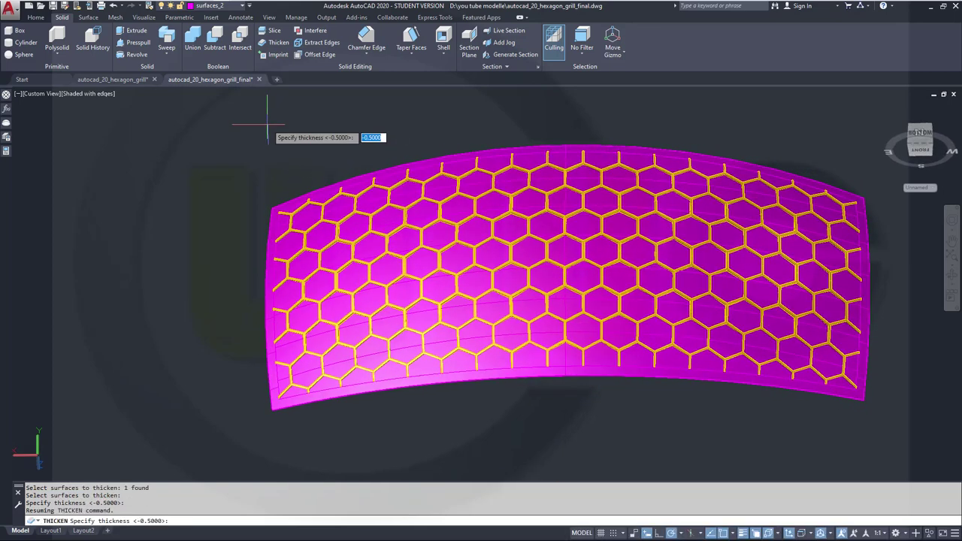
pyautogui.press('Return')
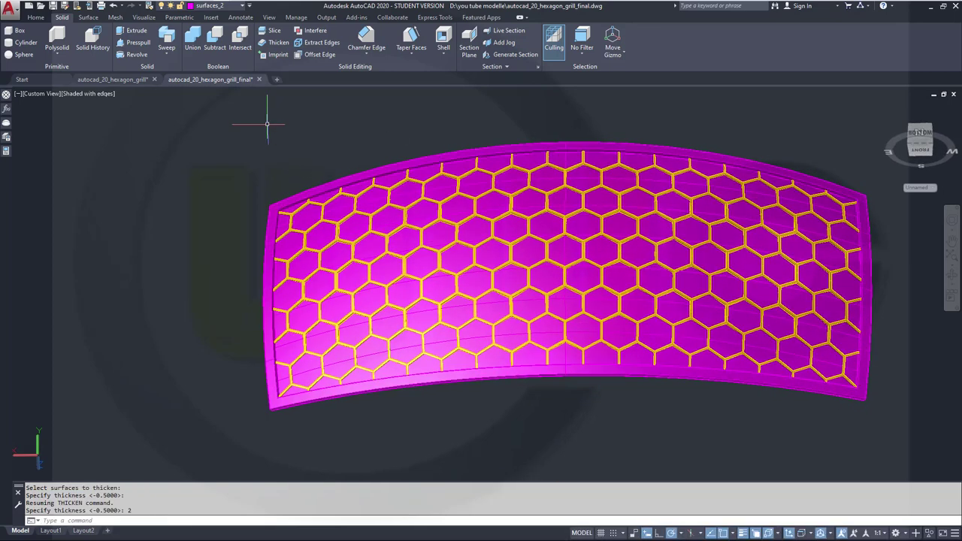
# Thicken the other overlapping surface by -3 into a backing plate.
pyautogui.click(278, 47)
pyautogui.keyDown('shift'); pyautogui.moveTo(699, 395); pyautogui.dragTo(473, 416, button='middle'); pyautogui.keyUp('shift')
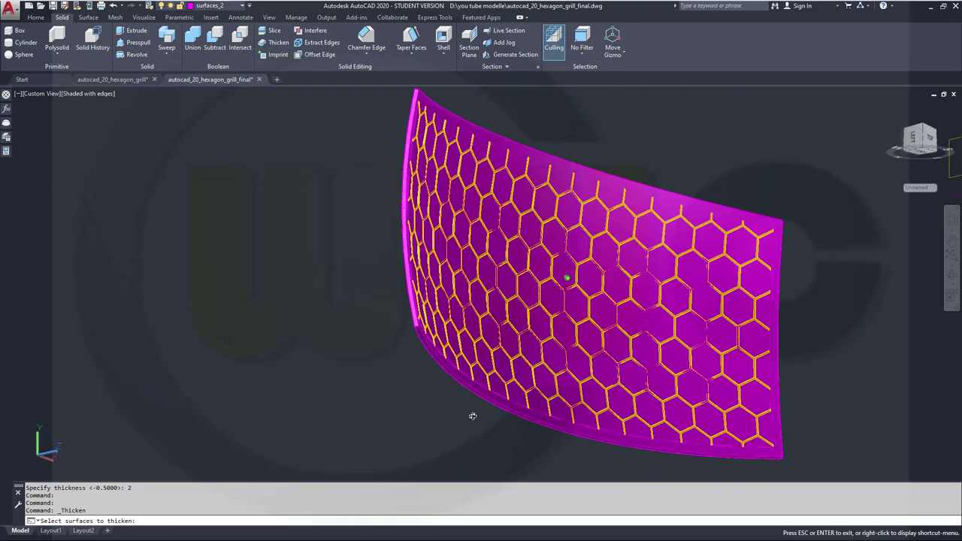
pyautogui.click(581, 166)
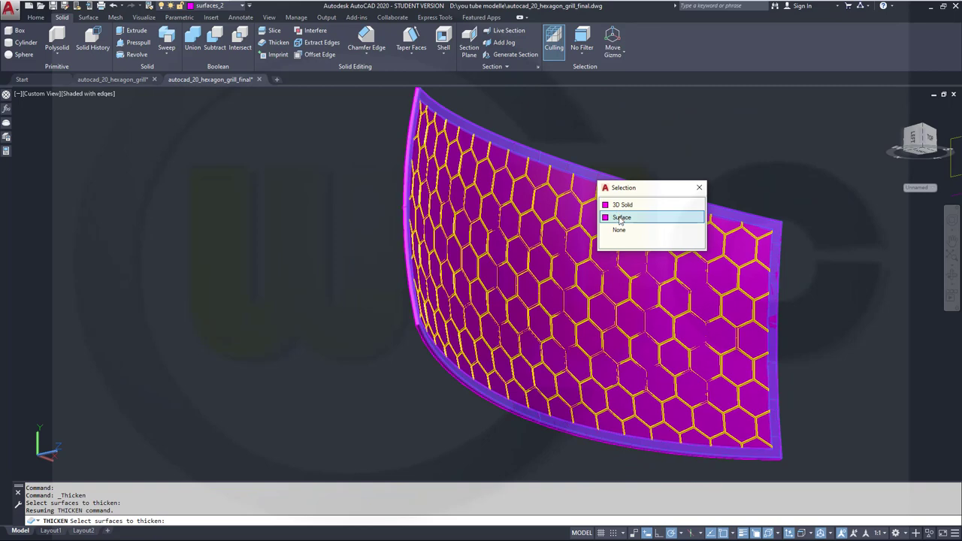
pyautogui.click(619, 216)
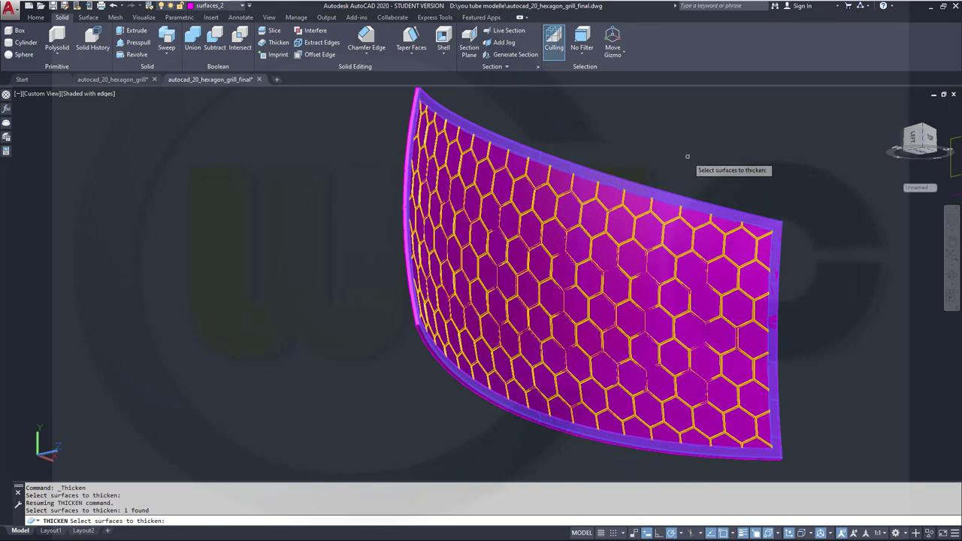
pyautogui.press('Return')
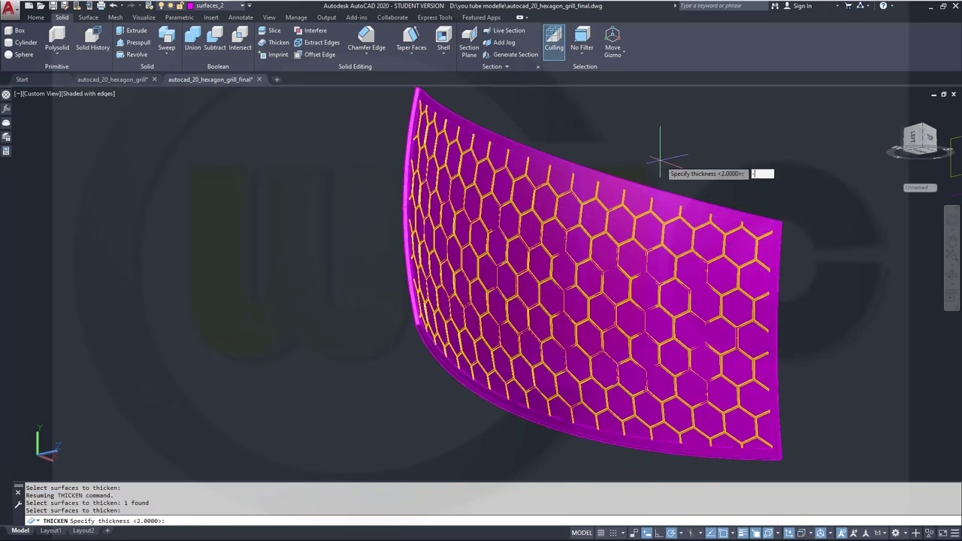
pyautogui.press('Return')
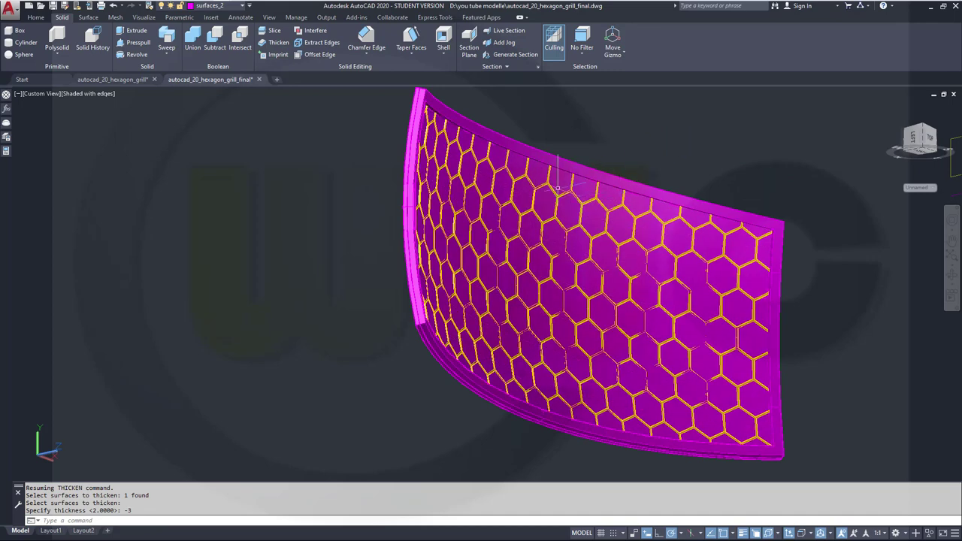
pyautogui.click(195, 39)
# Union the thin outer shell with the first 3D solid plate, then face the panel from below.
pyautogui.scroll(3, 290, 128)
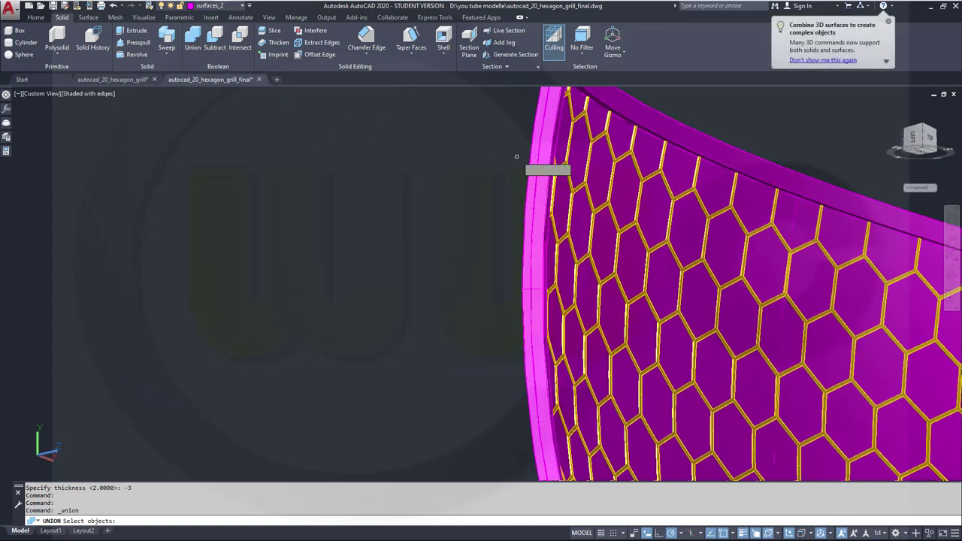
pyautogui.click(535, 173)
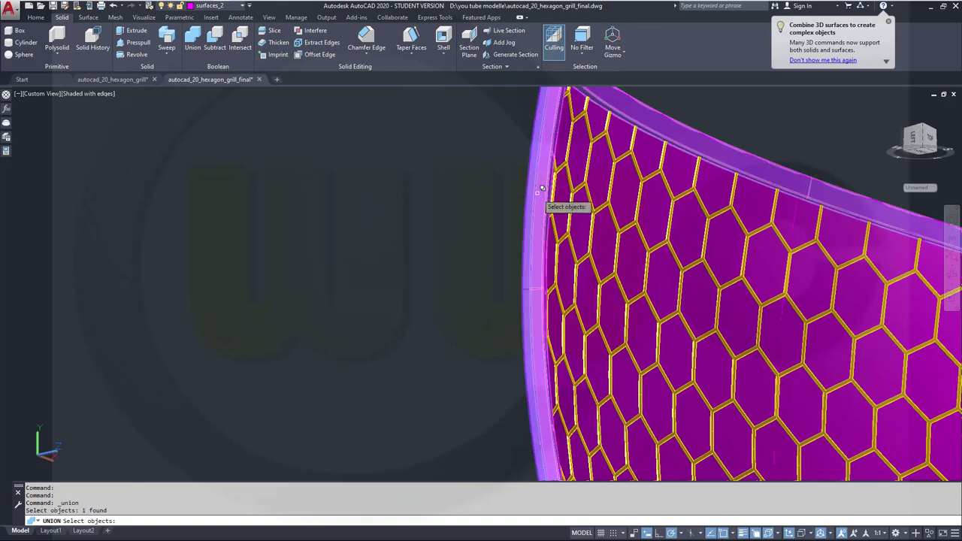
pyautogui.click(542, 188)
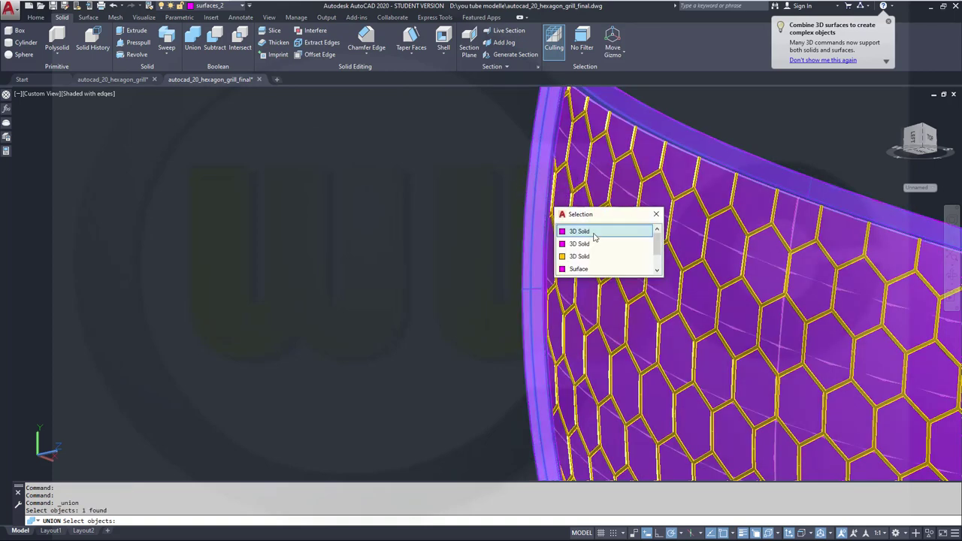
pyautogui.click(594, 232)
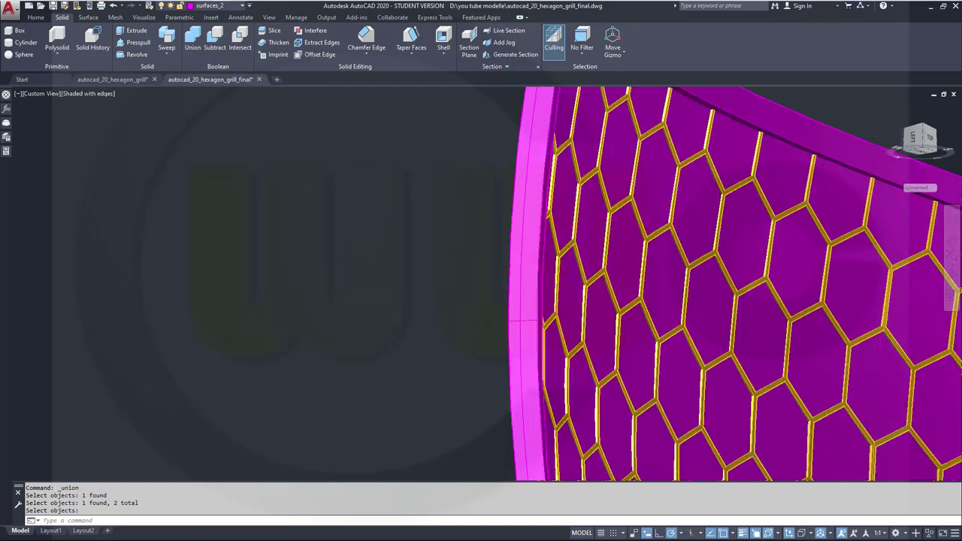
pyautogui.press('Return')
pyautogui.scroll(-5, 661, 209)
pyautogui.keyDown('shift'); pyautogui.moveTo(714, 226); pyautogui.dragTo(630, 328, button='middle'); pyautogui.keyUp('shift')
pyautogui.keyDown('shift'); pyautogui.moveTo(644, 279); pyautogui.dragTo(519, 260, button='middle'); pyautogui.keyUp('shift')
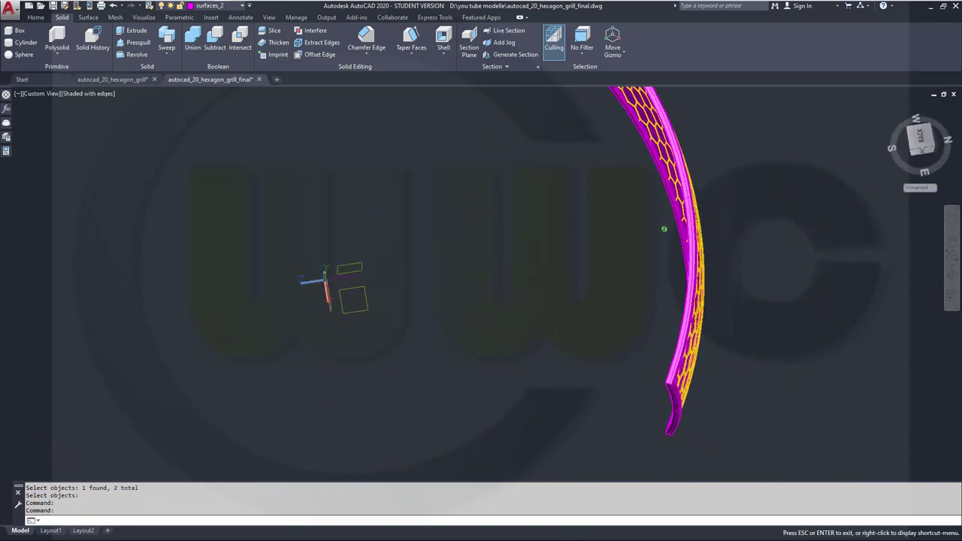
pyautogui.keyDown('shift'); pyautogui.moveTo(664, 229); pyautogui.dragTo(496, 180, button='middle'); pyautogui.keyUp('shift')
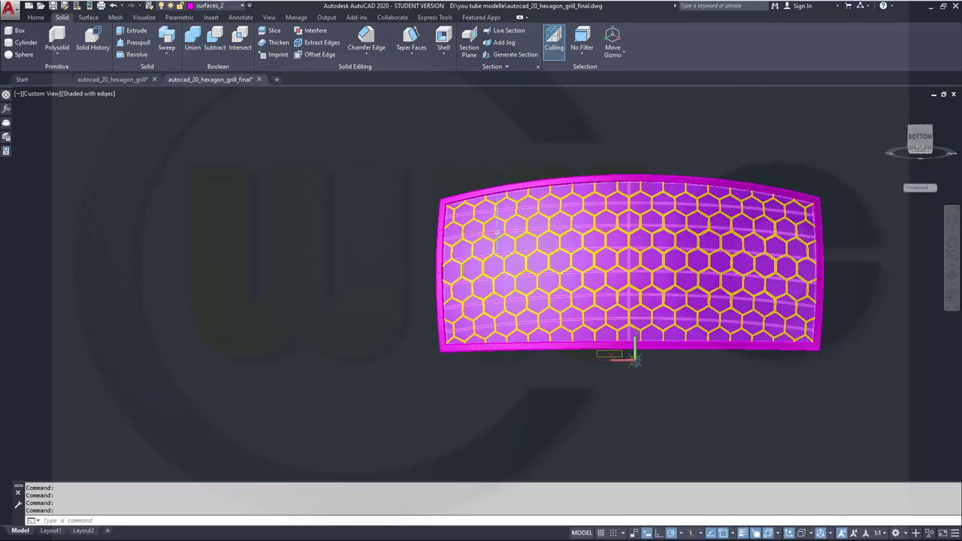
# Move the grill panel solid onto the surfaces layer.
pyautogui.click(494, 225)
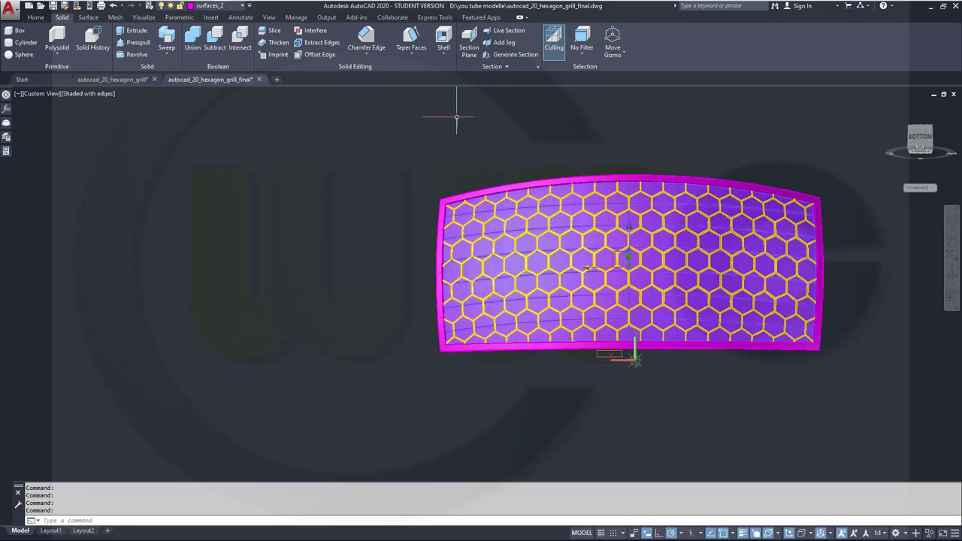
pyautogui.click(241, 6)
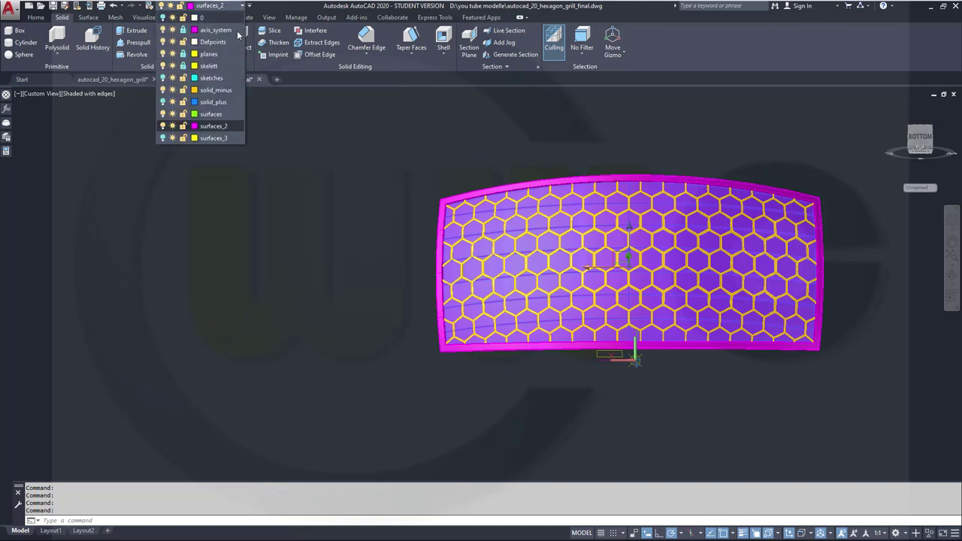
pyautogui.click(233, 112)
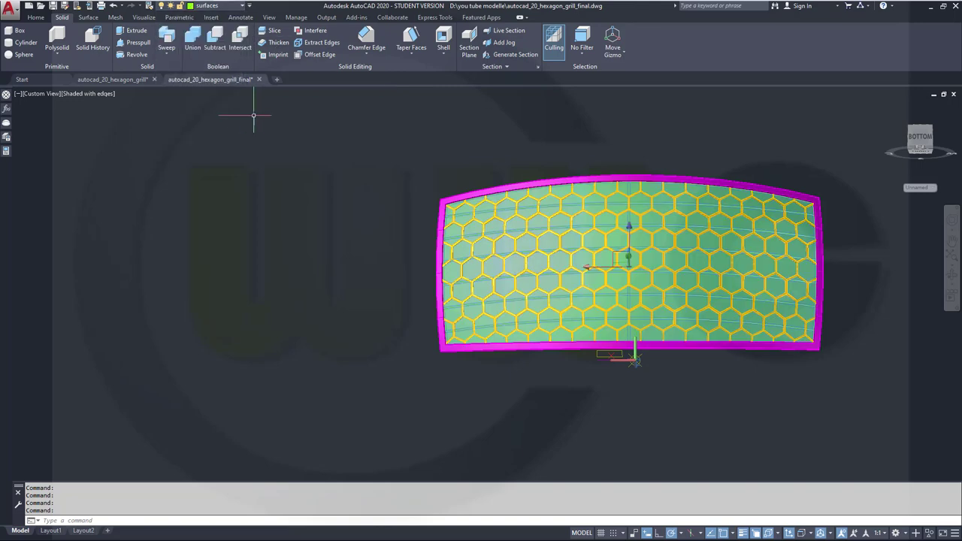
pyautogui.press('Escape')
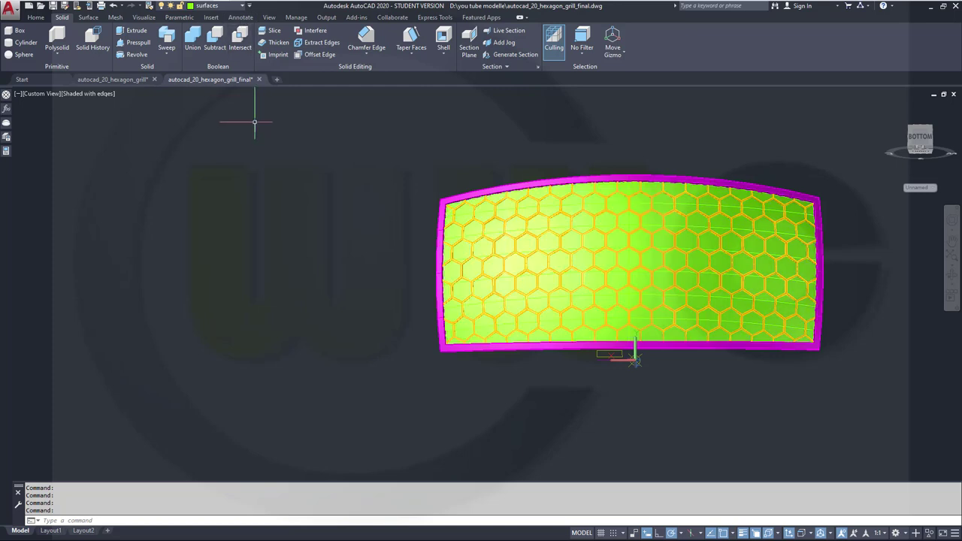
# Turn off the surfaces and solid_minus layers and look at the magenta frame's corner.
pyautogui.click(242, 7)
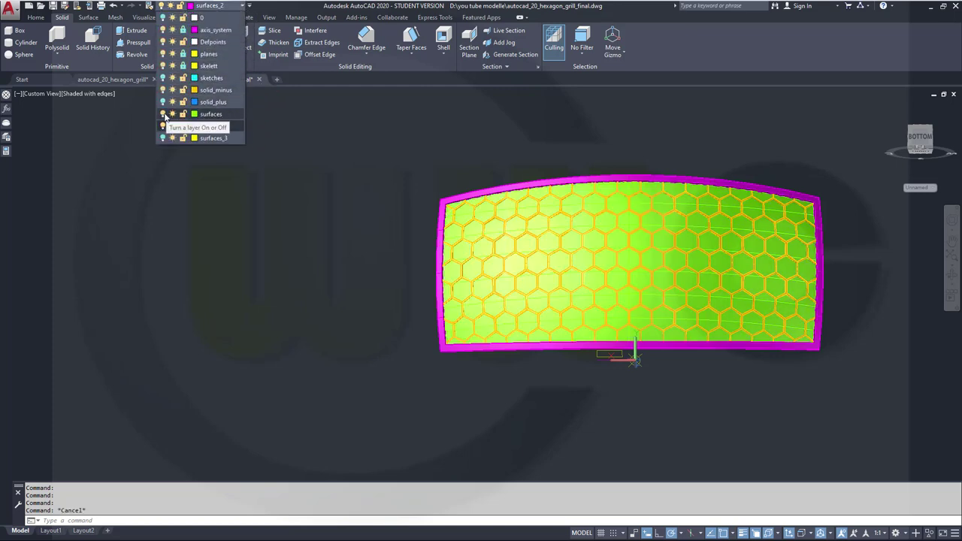
pyautogui.click(163, 115)
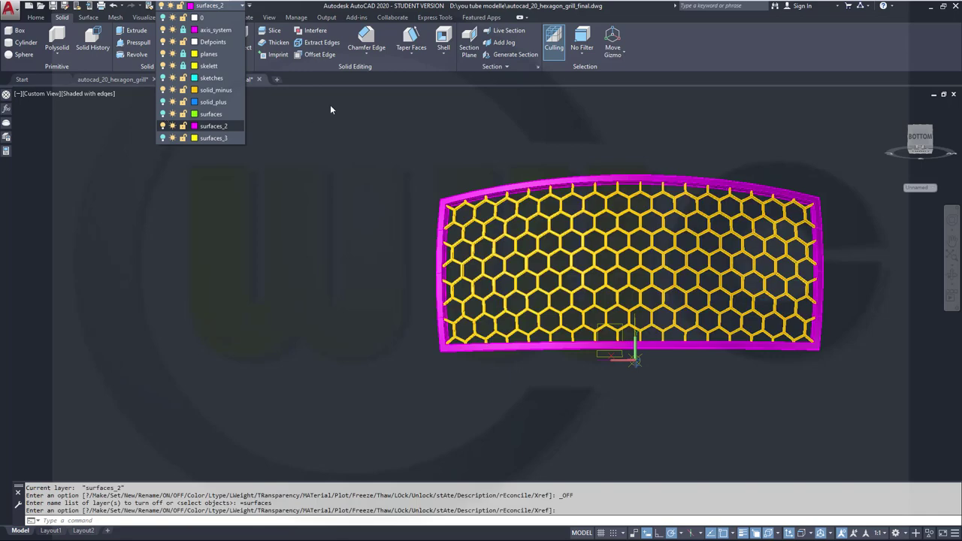
pyautogui.click(305, 101)
pyautogui.click(243, 7)
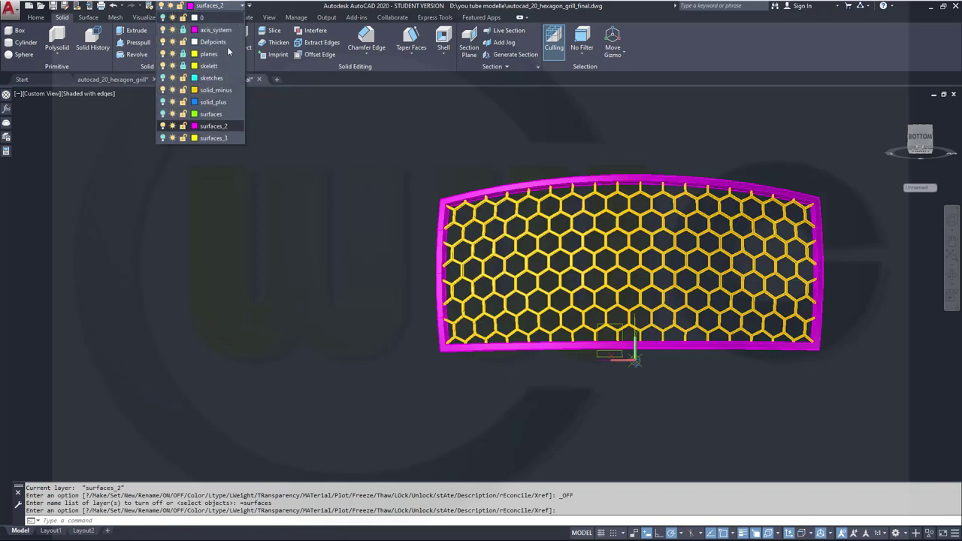
pyautogui.click(164, 90)
pyautogui.keyDown('shift'); pyautogui.moveTo(417, 164); pyautogui.dragTo(473, 218, button='middle'); pyautogui.keyUp('shift')
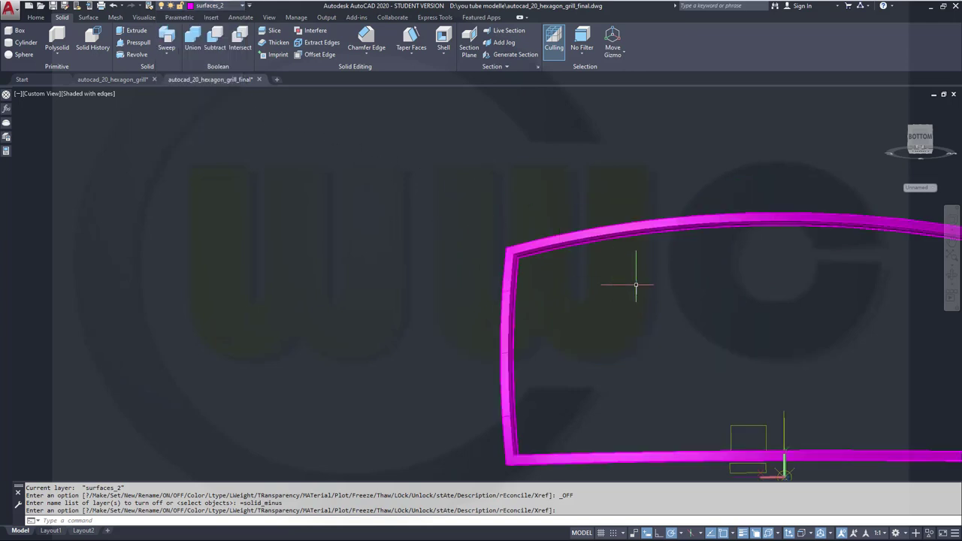
pyautogui.keyDown('shift'); pyautogui.moveTo(634, 279); pyautogui.dragTo(608, 336, button='middle'); pyautogui.keyUp('shift')
pyautogui.scroll(2, 602, 328)
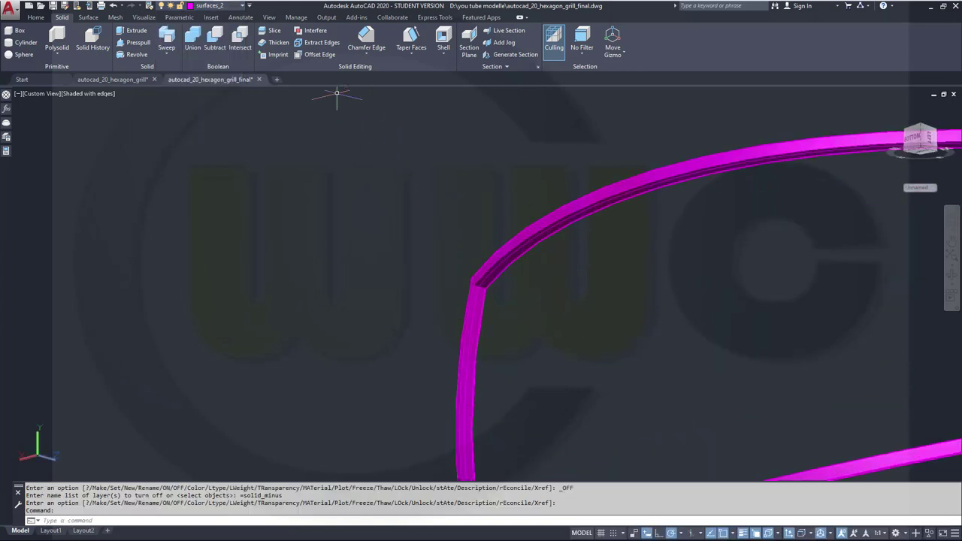
# Start FILLETEDGE and set the fillet radius to 10.
pyautogui.click(368, 57)
pyautogui.click(373, 71)
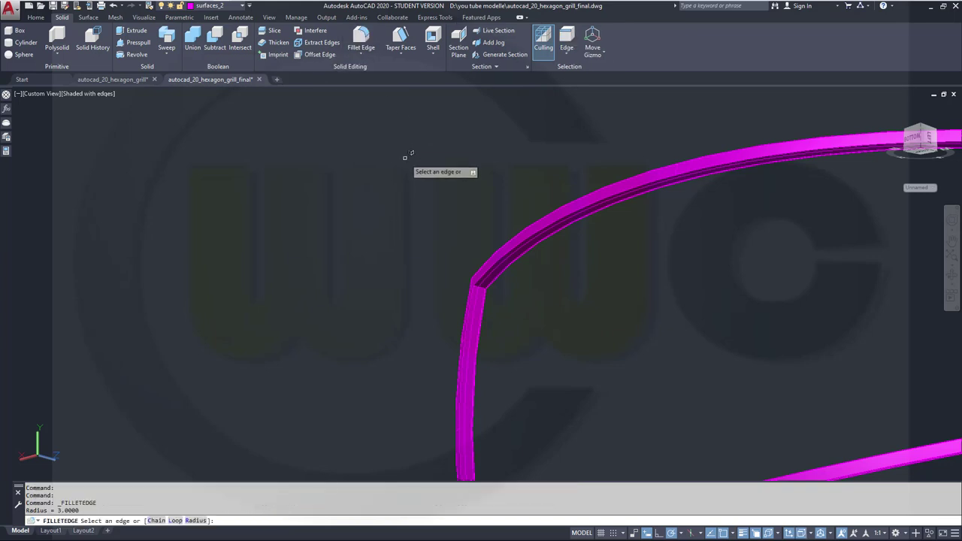
pyautogui.rightClick(405, 157)
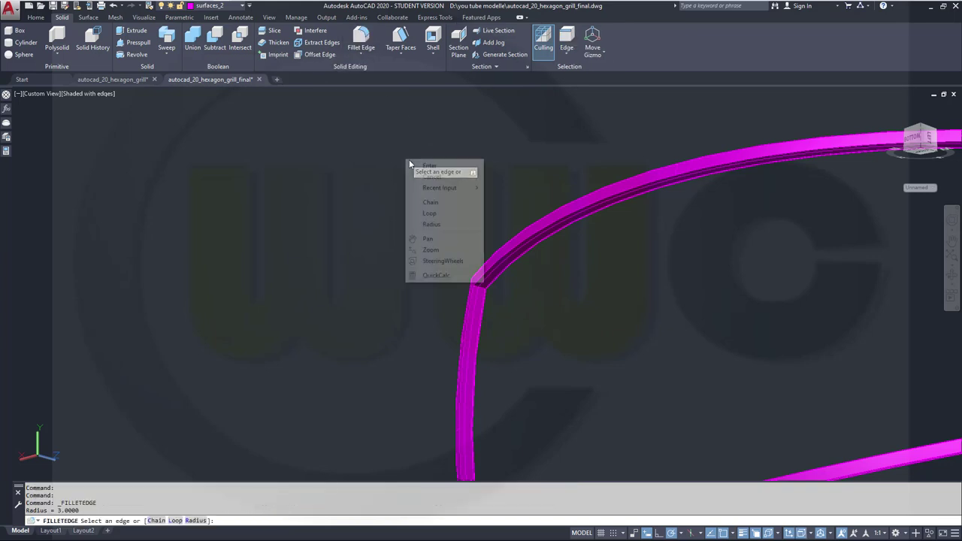
pyautogui.click(432, 219)
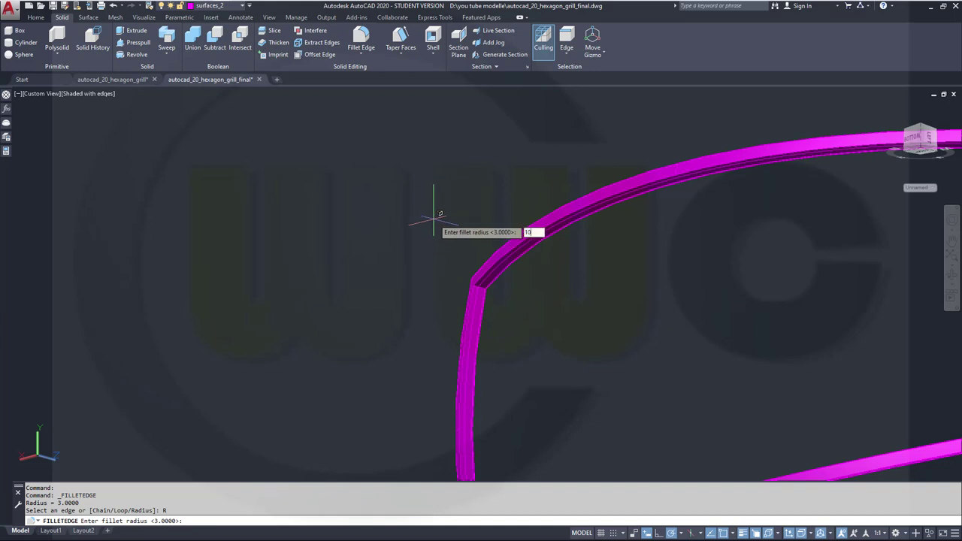
pyautogui.press('Return')
pyautogui.scroll(5, 479, 312)
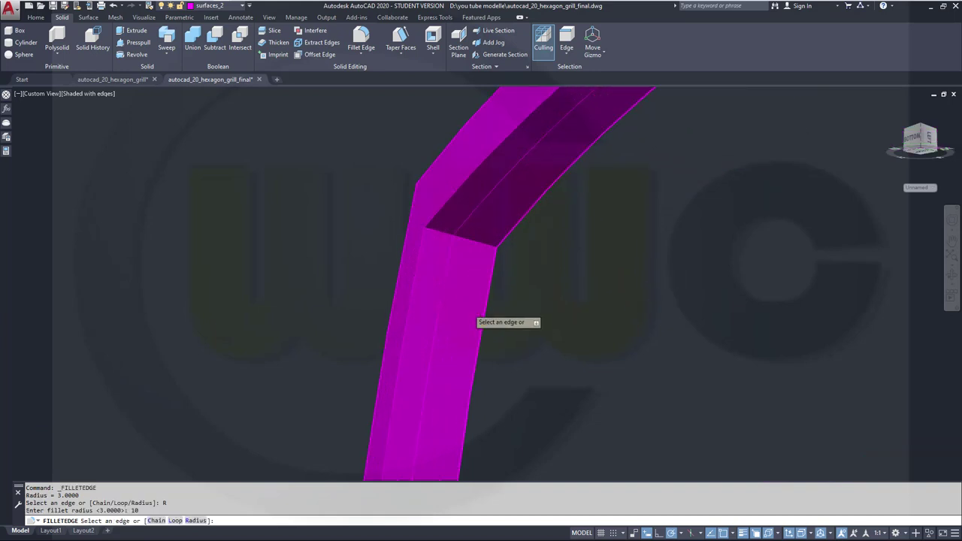
pyautogui.scroll(2, 466, 304)
# Pick the four inner corner edges of the magenta frame and apply the radius-10 fillet.
pyautogui.click(432, 196)
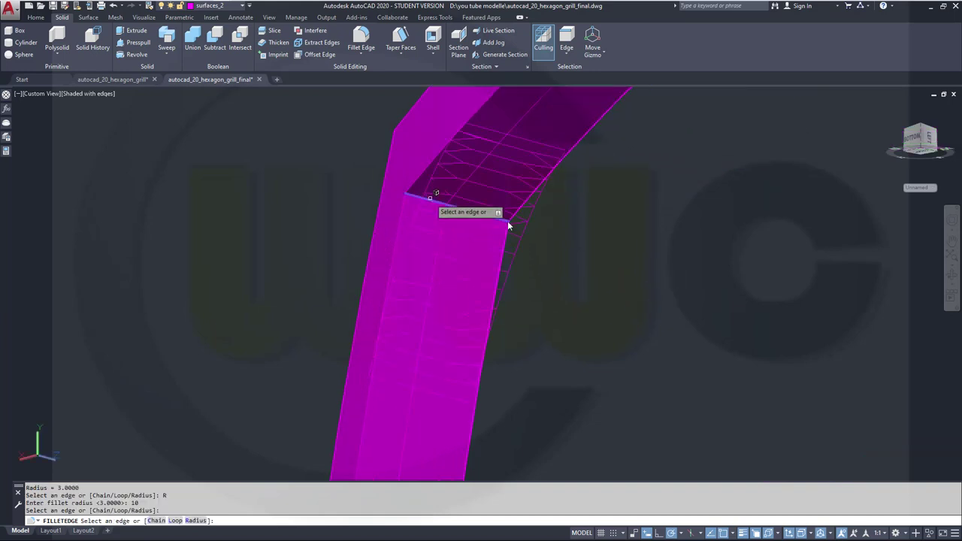
pyautogui.scroll(-3, 537, 242)
pyautogui.scroll(-5, 697, 358)
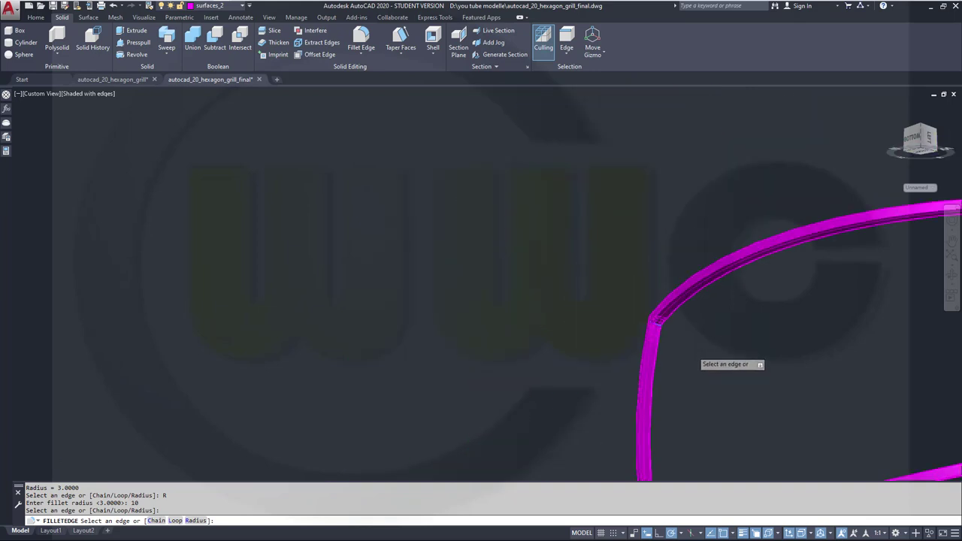
pyautogui.keyDown('shift'); pyautogui.moveTo(733, 391); pyautogui.dragTo(482, 389, button='middle'); pyautogui.keyUp('shift')
pyautogui.scroll(2, 757, 369)
pyautogui.scroll(6, 779, 368)
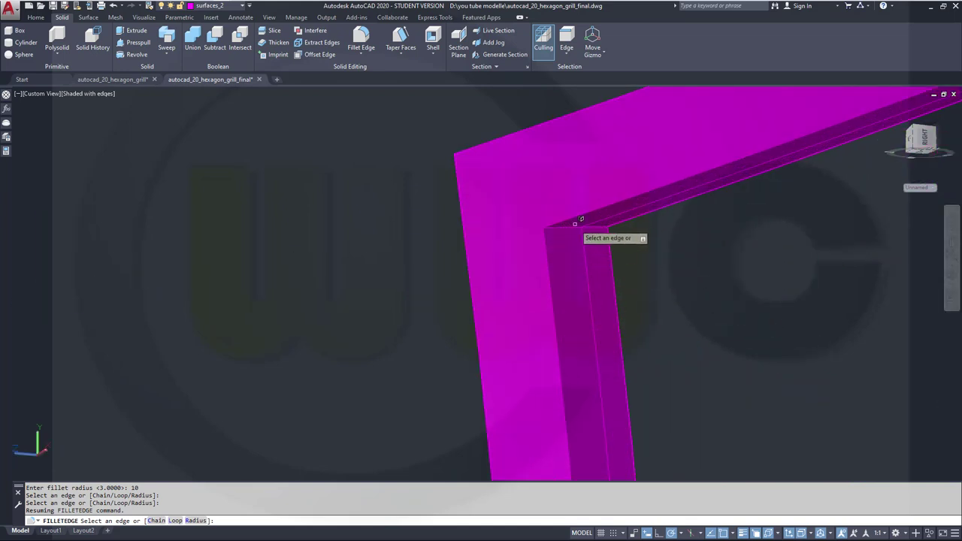
pyautogui.scroll(-8, 669, 275)
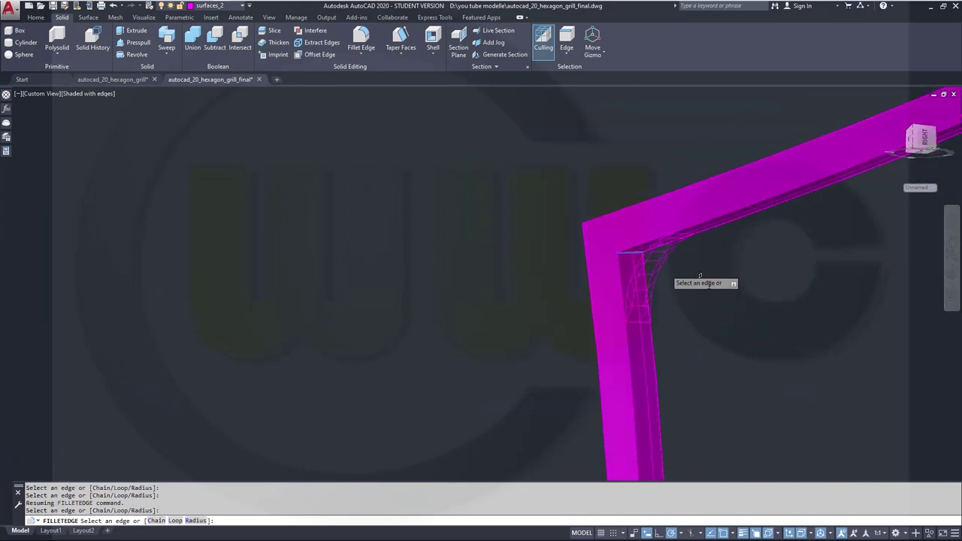
pyautogui.keyDown('shift'); pyautogui.moveTo(804, 354); pyautogui.dragTo(597, 423, button='middle'); pyautogui.keyUp('shift')
pyautogui.scroll(8, 592, 401)
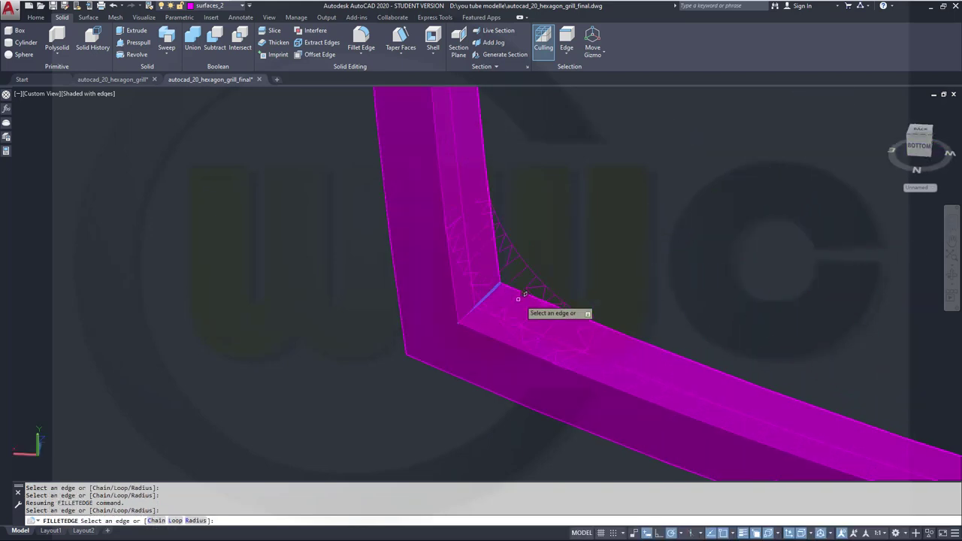
pyautogui.scroll(-8, 694, 337)
pyautogui.keyDown('shift'); pyautogui.moveTo(784, 365); pyautogui.dragTo(451, 281, button='middle'); pyautogui.keyUp('shift')
pyautogui.scroll(5, 697, 375)
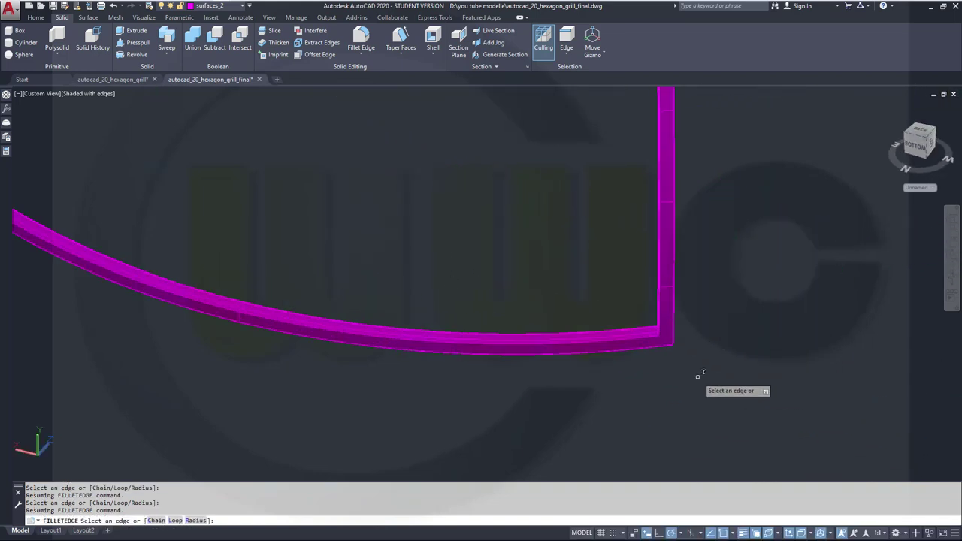
pyautogui.scroll(2, 630, 318)
pyautogui.keyDown('shift'); pyautogui.moveTo(629, 318); pyautogui.dragTo(658, 265, button='middle'); pyautogui.keyUp('shift')
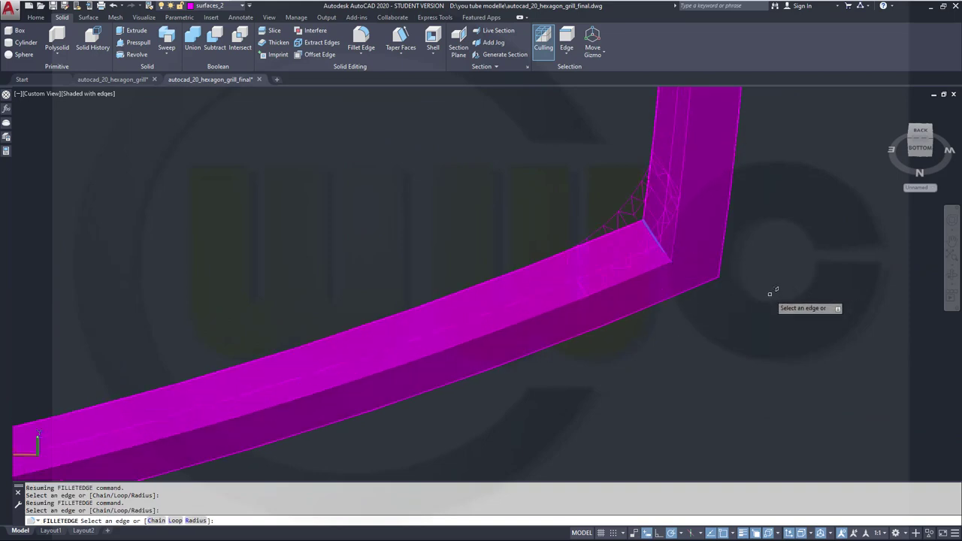
pyautogui.press('Return')
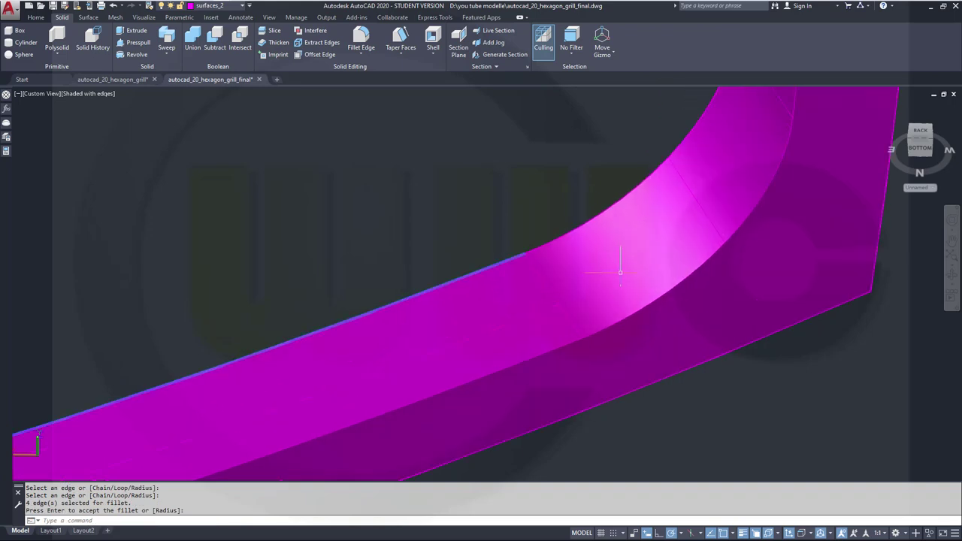
pyautogui.scroll(-5, 576, 256)
pyautogui.press('Return')
pyautogui.keyDown('shift'); pyautogui.moveTo(521, 129); pyautogui.dragTo(471, 223, button='middle'); pyautogui.keyUp('shift')
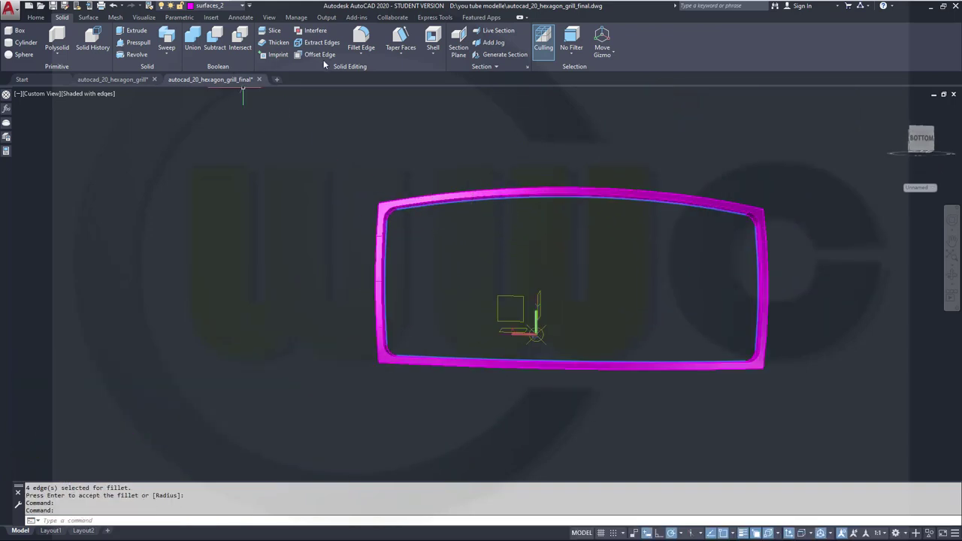
# Start another Fillet Edge with the radius set to 15.
pyautogui.click(358, 38)
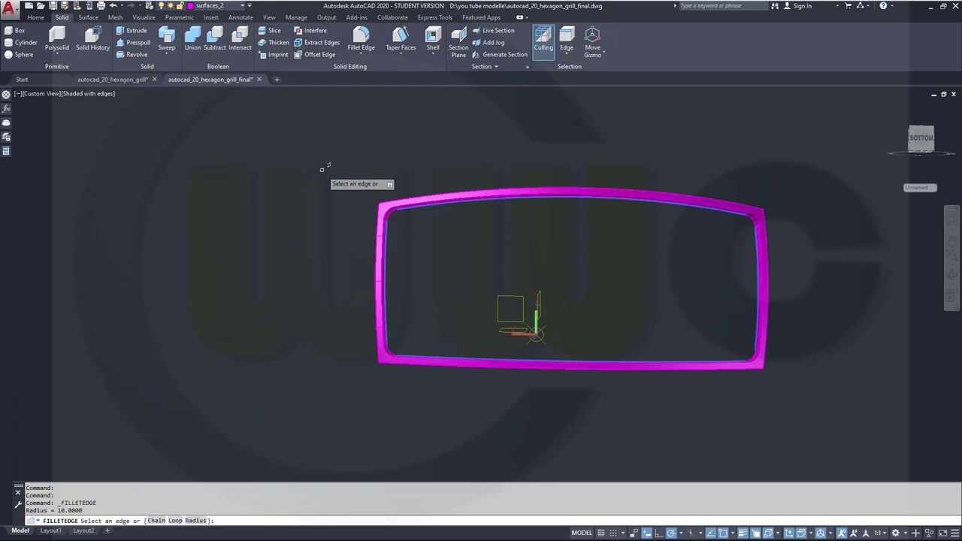
pyautogui.rightClick(321, 169)
pyautogui.click(355, 237)
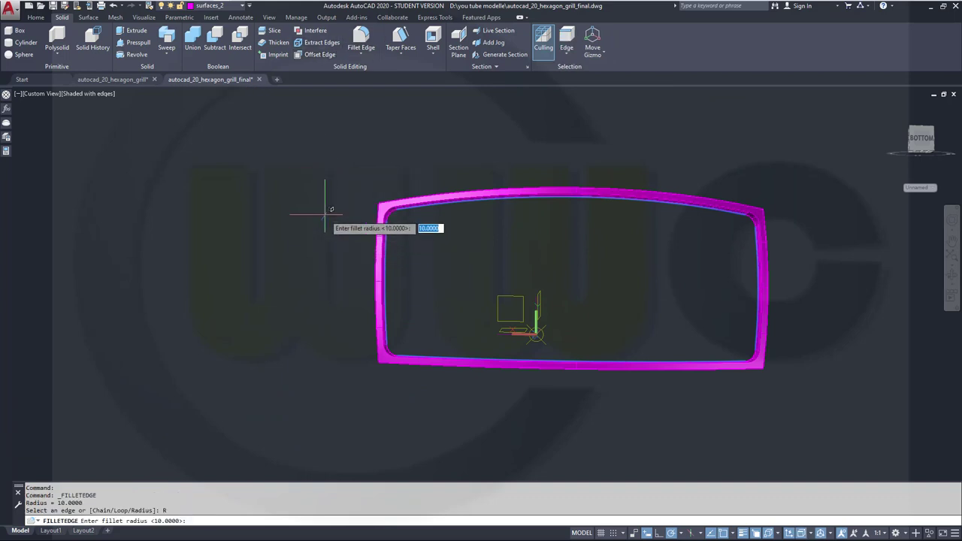
pyautogui.write('15')
pyautogui.press('Return')
pyautogui.scroll(3, 388, 266)
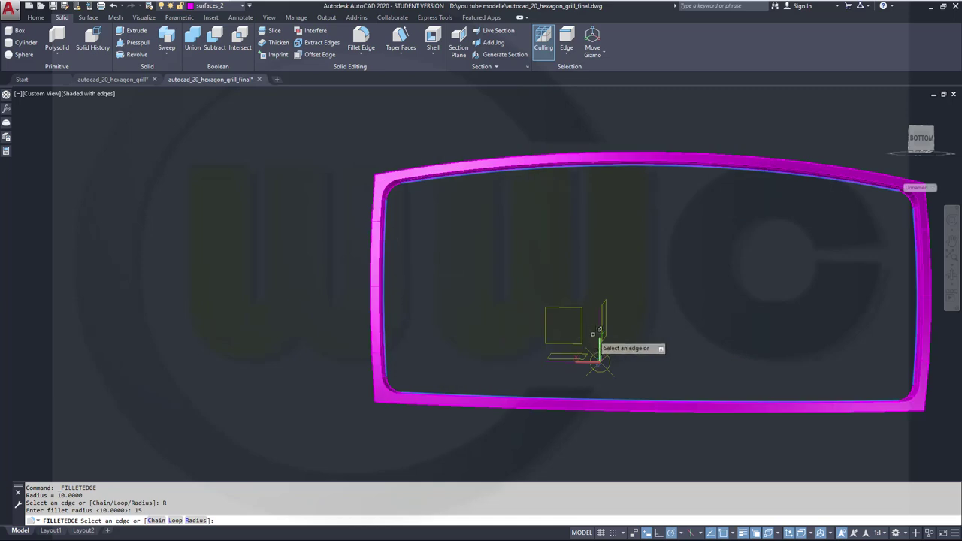
# Select the frame's outer corner edges one by one for the radius-15 fillet.
pyautogui.keyDown('shift'); pyautogui.moveTo(515, 303); pyautogui.dragTo(557, 360, button='middle'); pyautogui.keyUp('shift')
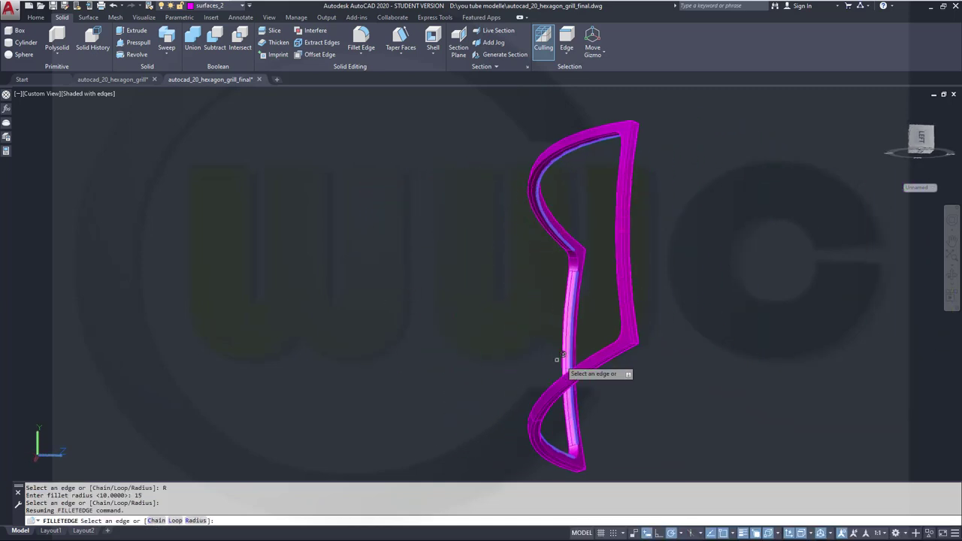
pyautogui.scroll(6, 661, 363)
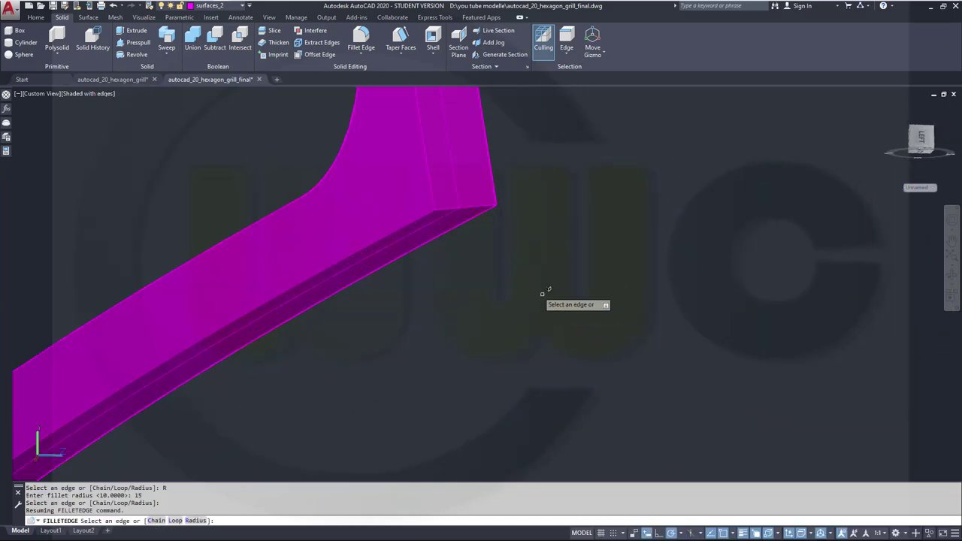
pyautogui.click(475, 201)
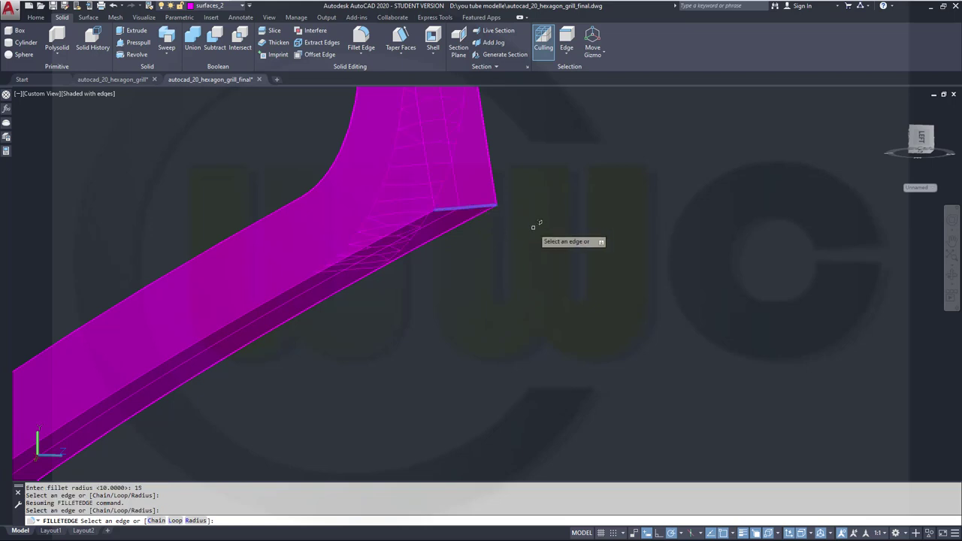
pyautogui.scroll(-5, 545, 228)
pyautogui.keyDown('shift'); pyautogui.moveTo(554, 167); pyautogui.dragTo(587, 226, button='middle'); pyautogui.keyUp('shift')
pyautogui.scroll(5, 571, 203)
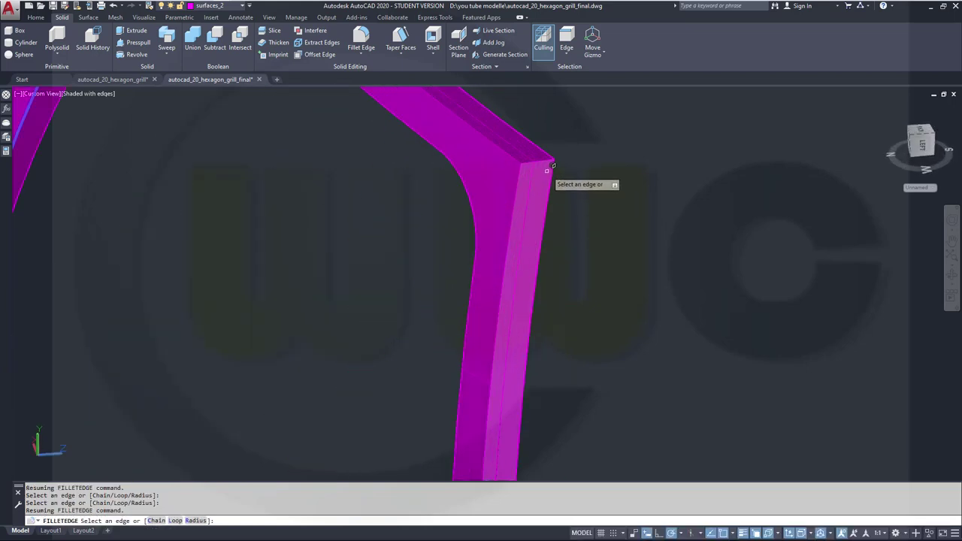
pyautogui.scroll(-5, 541, 188)
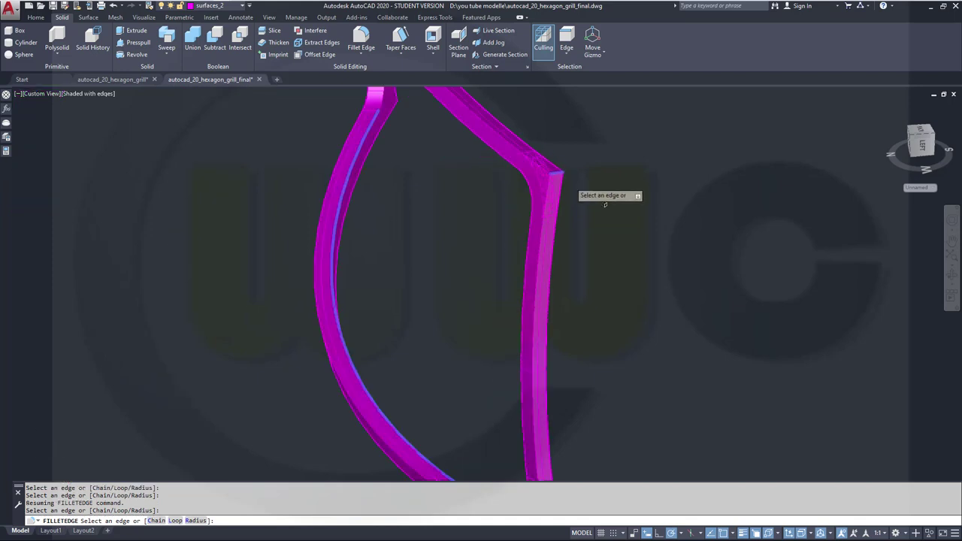
pyautogui.keyDown('shift'); pyautogui.moveTo(564, 199); pyautogui.dragTo(665, 302, button='middle'); pyautogui.keyUp('shift')
pyautogui.scroll(5, 646, 293)
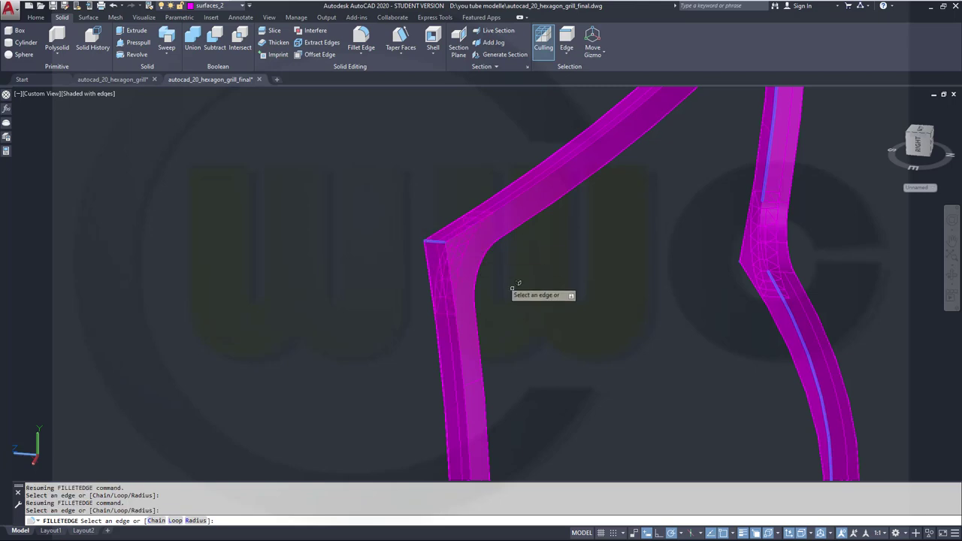
pyautogui.scroll(3, 516, 279)
pyautogui.scroll(-6, 543, 306)
pyautogui.keyDown('shift'); pyautogui.moveTo(639, 365); pyautogui.dragTo(537, 330, button='middle'); pyautogui.keyUp('shift')
pyautogui.scroll(3, 536, 330)
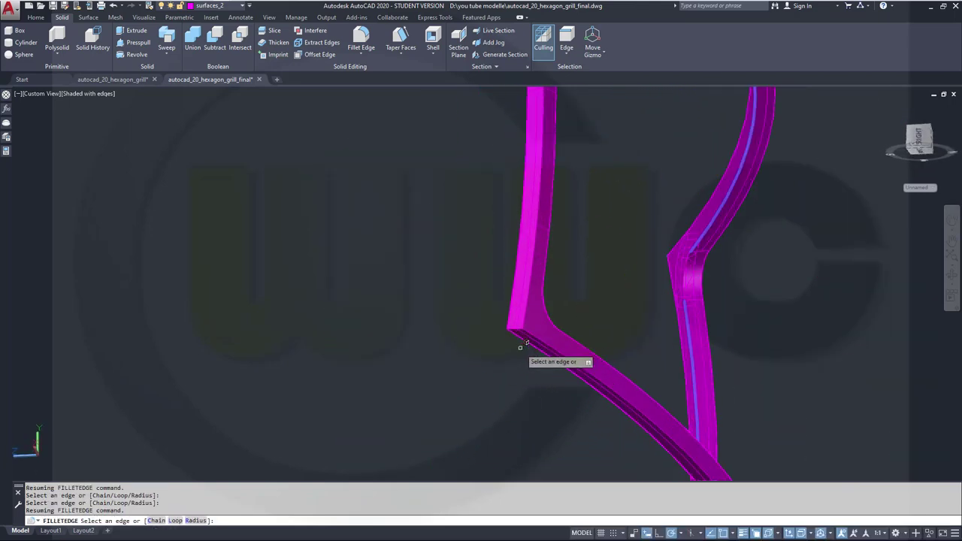
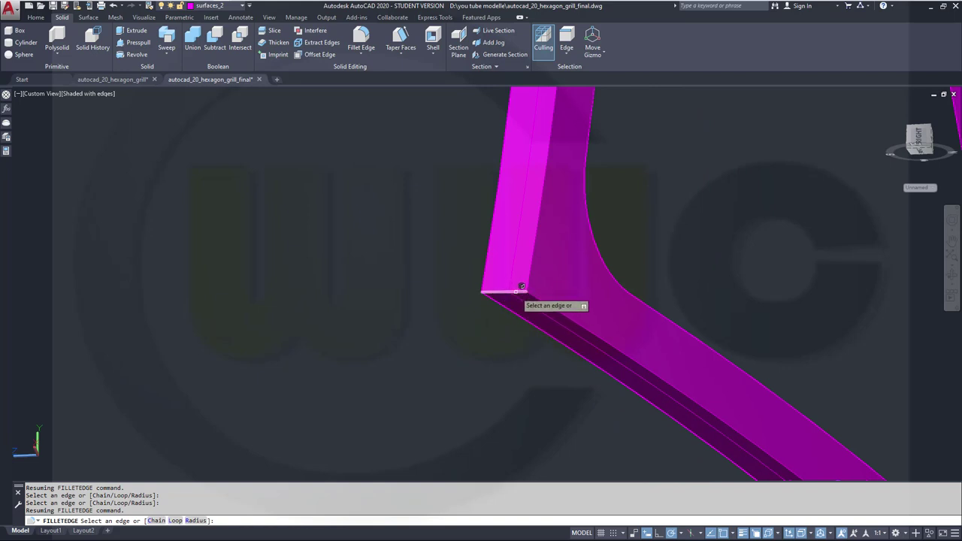
# Pick the last corner edge to complete the four-edge fillet selection on the frame.
pyautogui.click(522, 286)
pyautogui.scroll(-3, 683, 258)
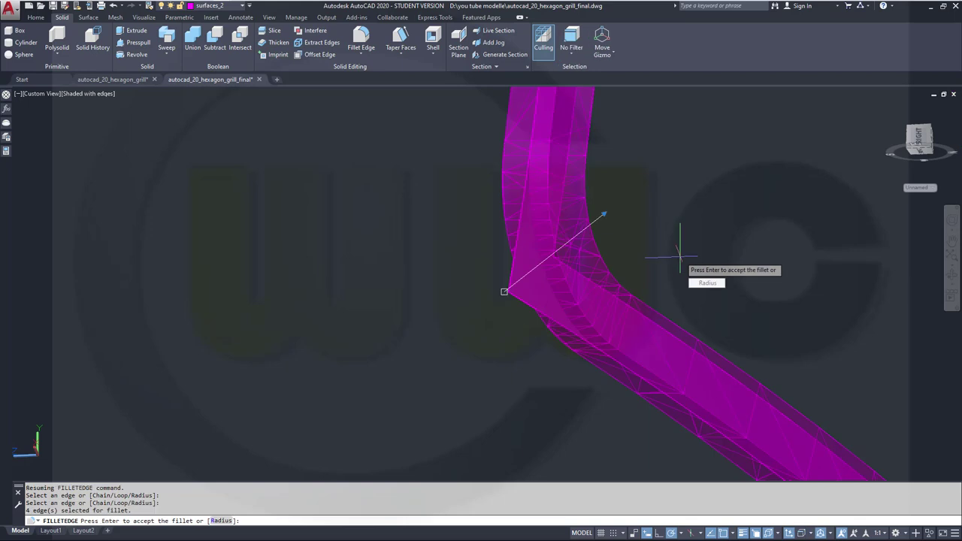
pyautogui.press('Return')
pyautogui.scroll(3, 682, 256)
pyautogui.scroll(-4, 702, 257)
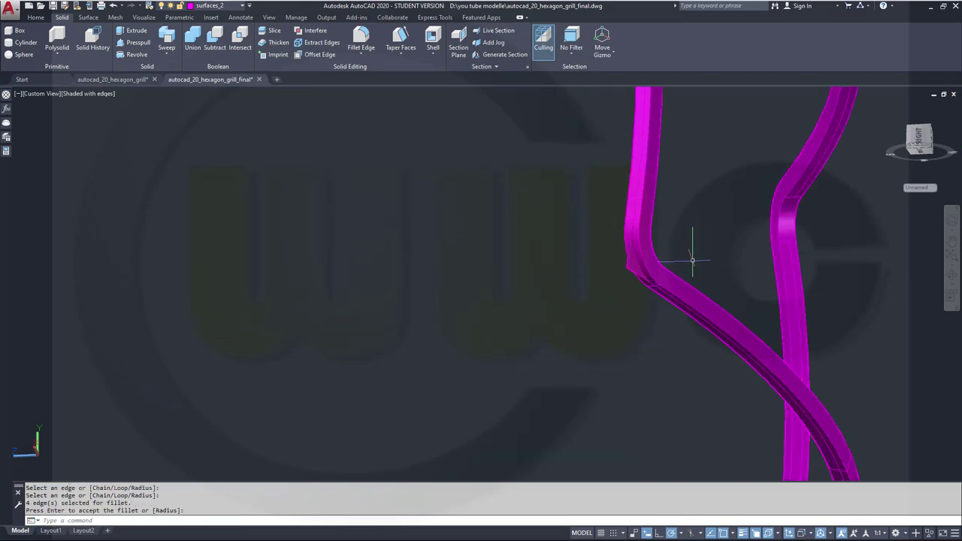
pyautogui.scroll(2, 692, 260)
# Select the overlapping surface and move it onto the hidden layer 0.
pyautogui.click(613, 275)
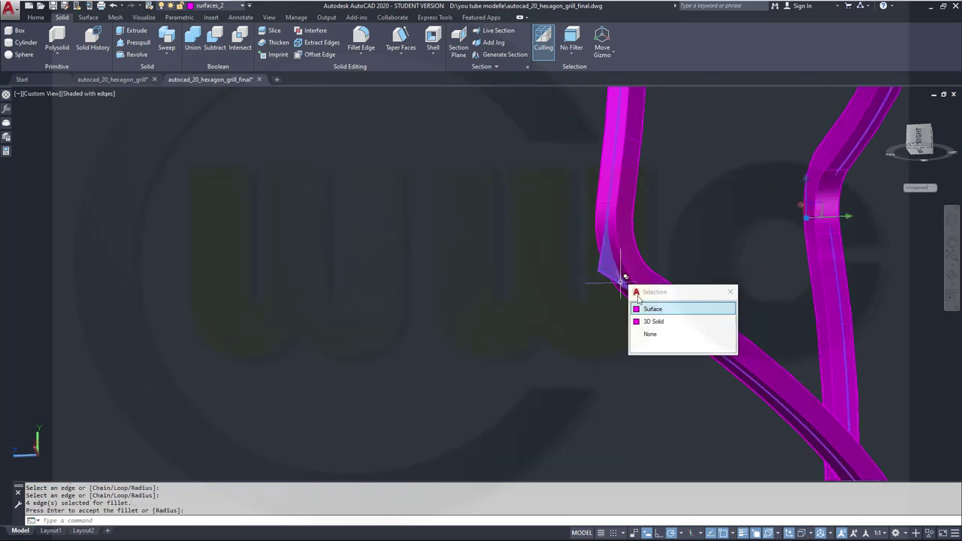
pyautogui.click(652, 310)
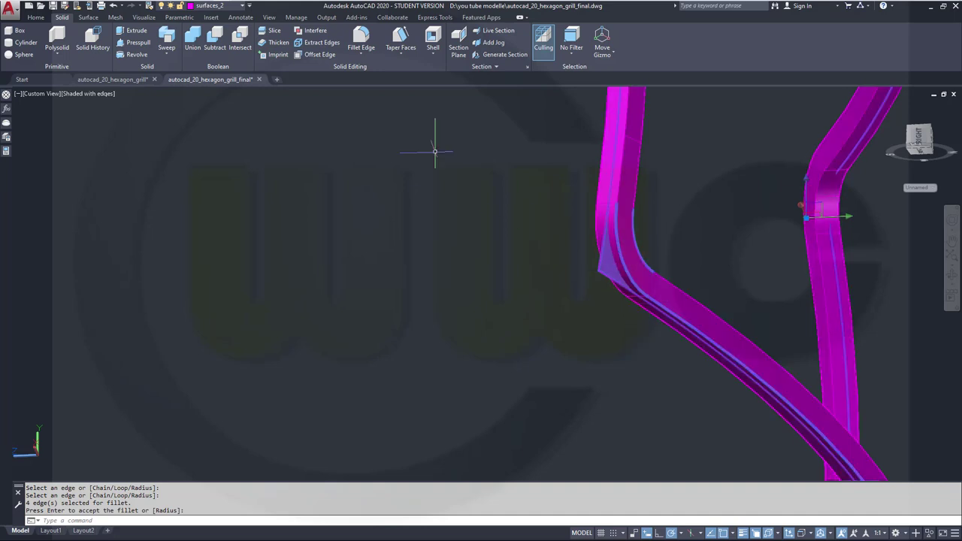
pyautogui.click(240, 7)
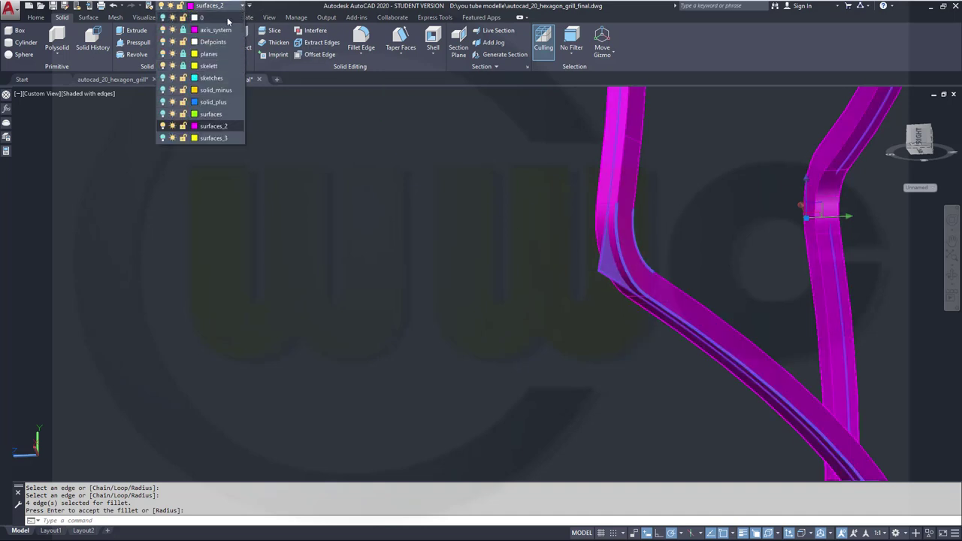
pyautogui.click(215, 127)
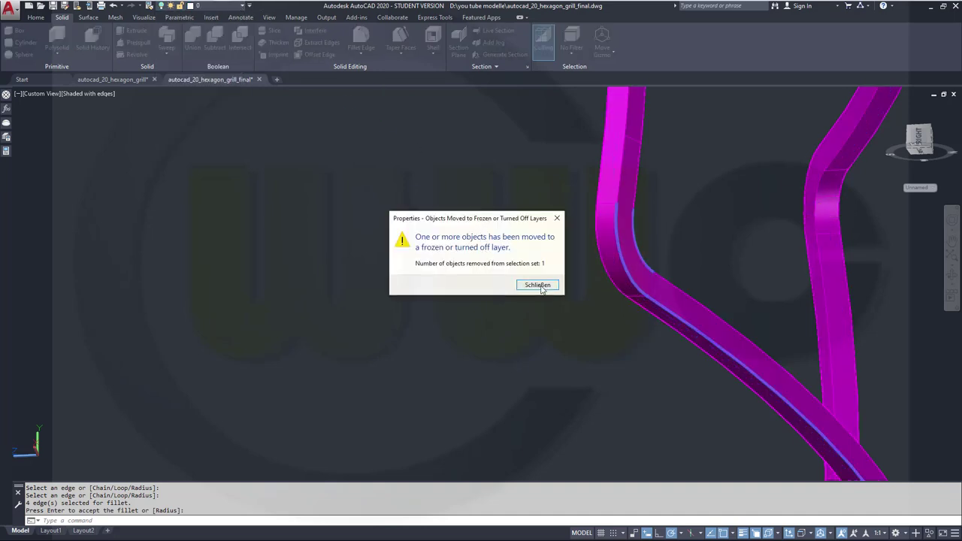
pyautogui.click(539, 285)
# Check the frame from below and accept the four-edge fillet.
pyautogui.scroll(-6, 684, 264)
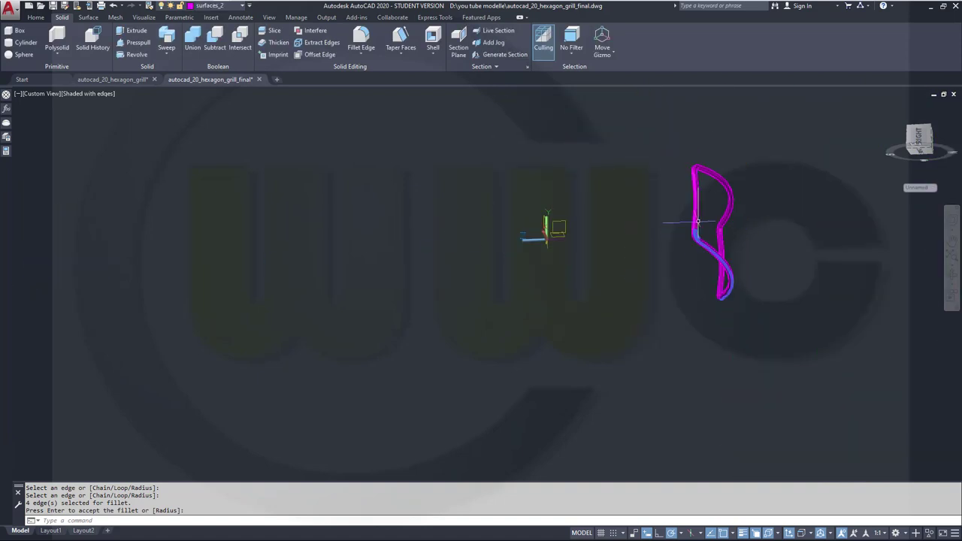
pyautogui.scroll(2, 692, 219)
pyautogui.keyDown('shift'); pyautogui.moveTo(675, 175); pyautogui.dragTo(623, 200, button='middle'); pyautogui.keyUp('shift')
pyautogui.press('Return')
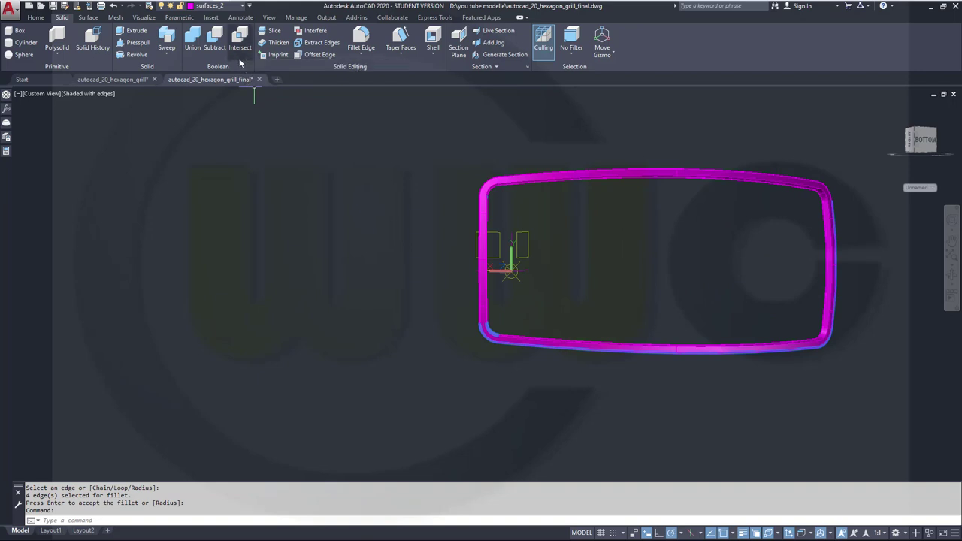
# Turn on the solid_minus layer so the hexagon grill shows again.
pyautogui.click(210, 6)
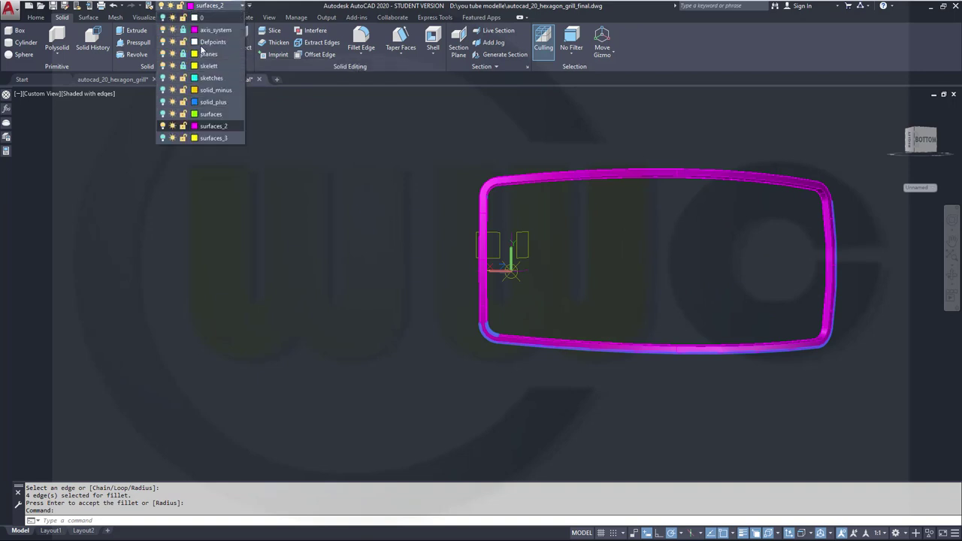
pyautogui.click(164, 91)
pyautogui.scroll(2, 477, 149)
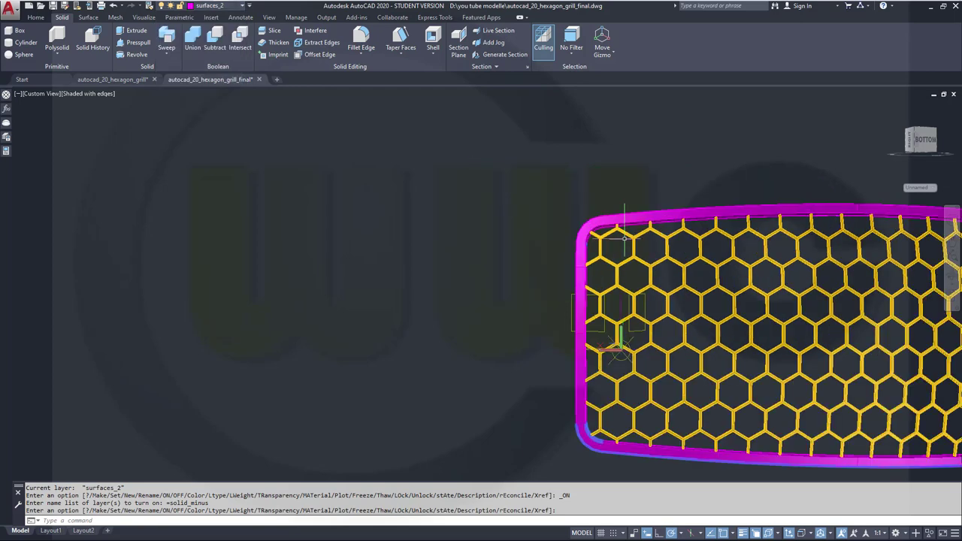
pyautogui.keyDown('shift'); pyautogui.moveTo(647, 271); pyautogui.dragTo(441, 216, button='middle'); pyautogui.keyUp('shift')
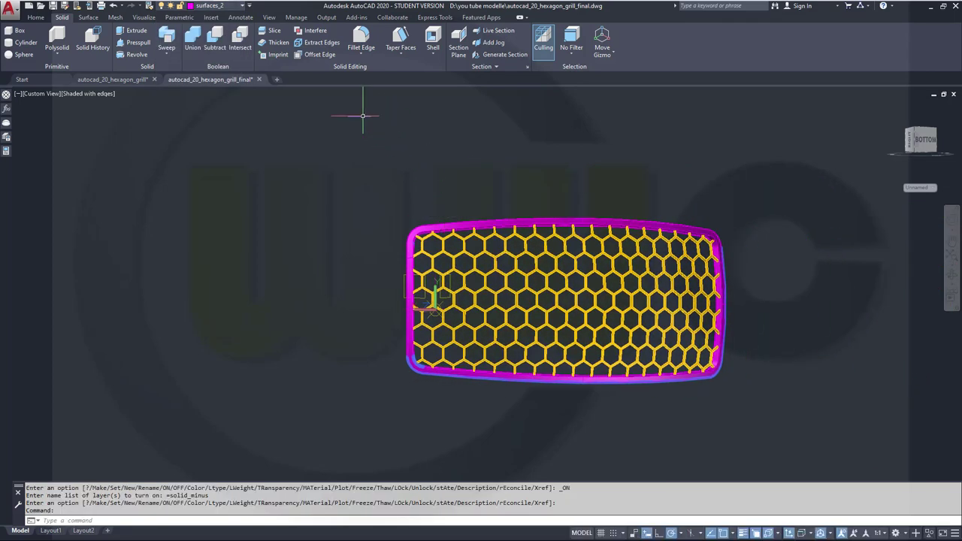
# Union the hexagon grill and the magenta frame into one solid.
pyautogui.click(192, 38)
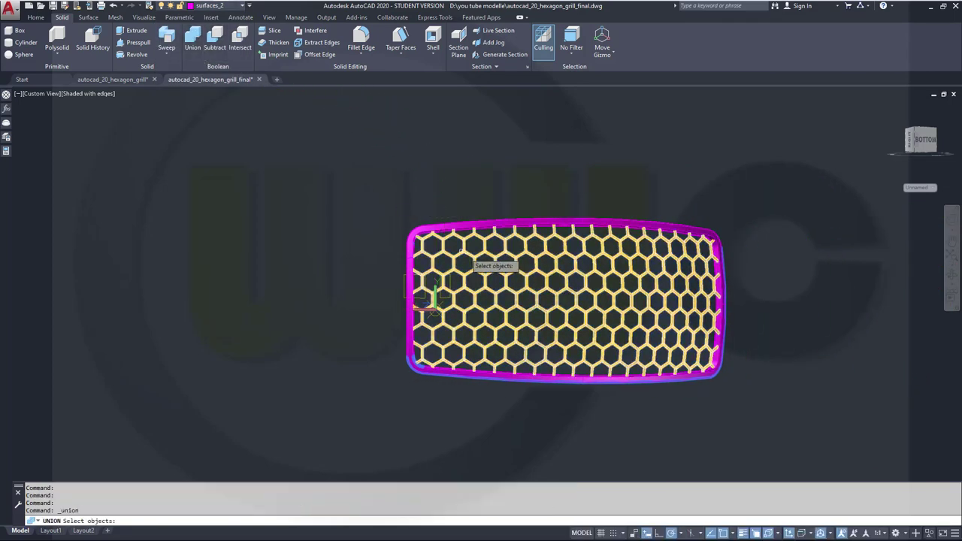
pyautogui.click(469, 252)
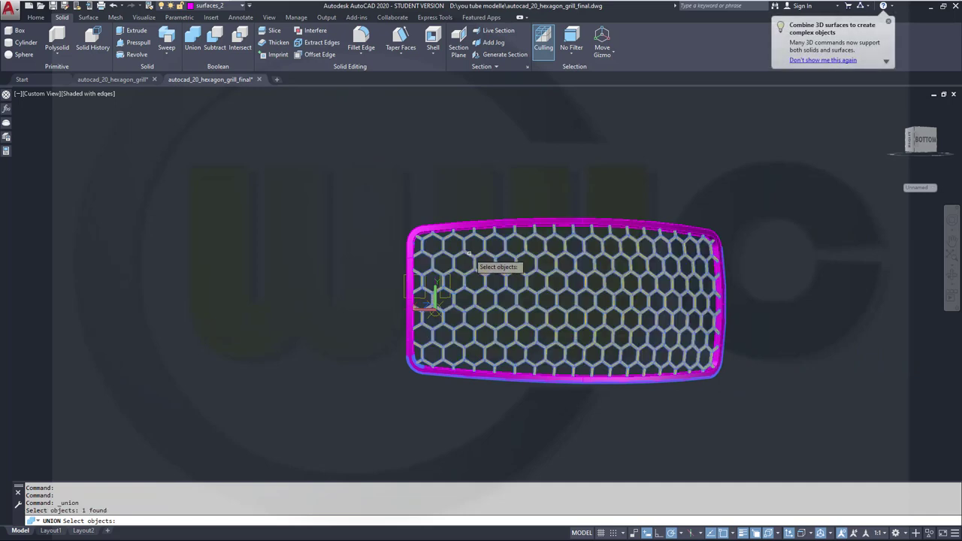
pyautogui.click(437, 225)
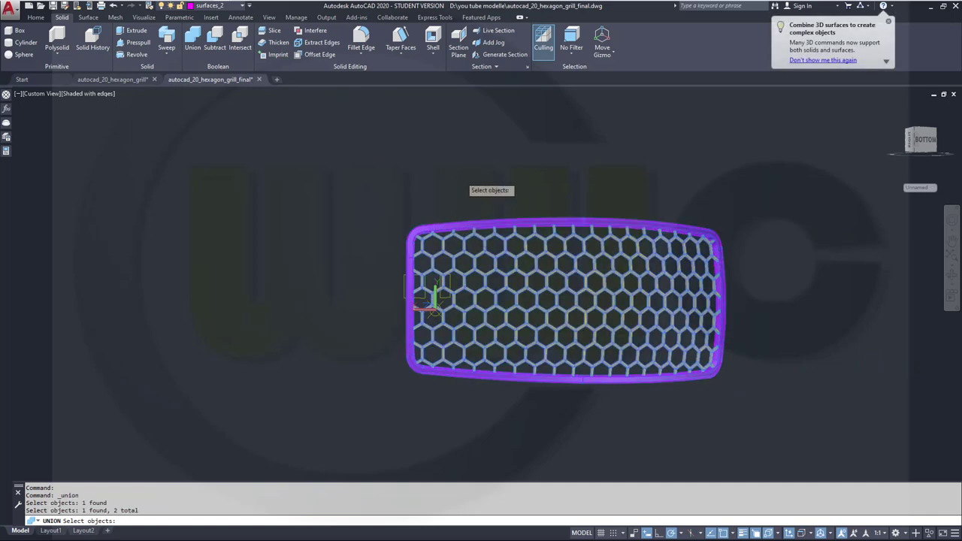
pyautogui.press('Return')
pyautogui.scroll(2, 623, 258)
pyautogui.scroll(-2, 575, 284)
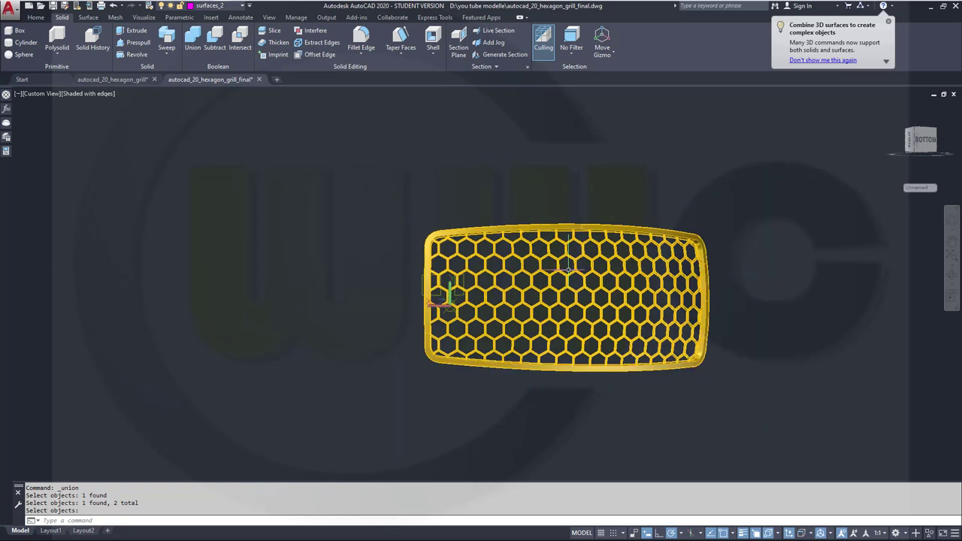
pyautogui.keyDown('shift'); pyautogui.moveTo(575, 284); pyautogui.dragTo(439, 186, button='middle'); pyautogui.keyUp('shift')
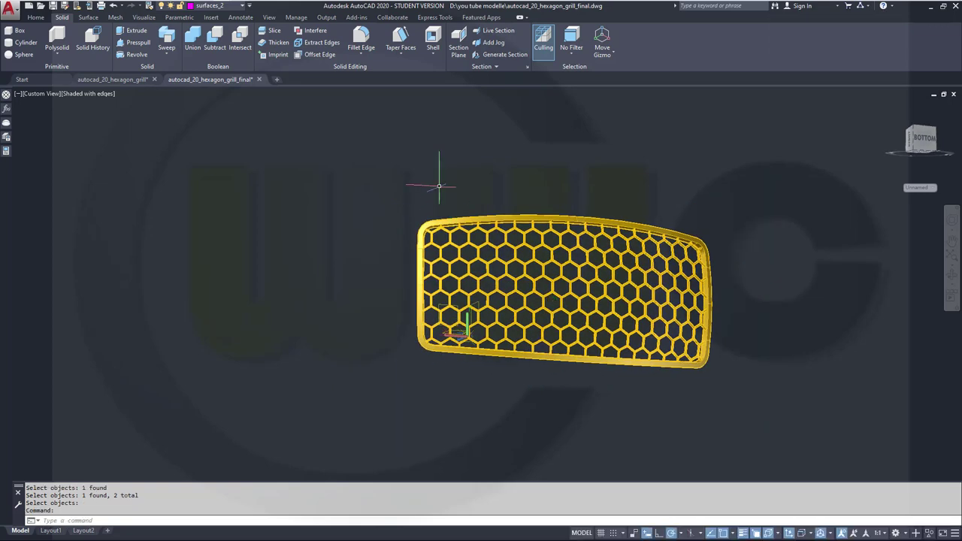
# Turn off the solid_minus layer and turn on the surfaces layer.
pyautogui.click(243, 6)
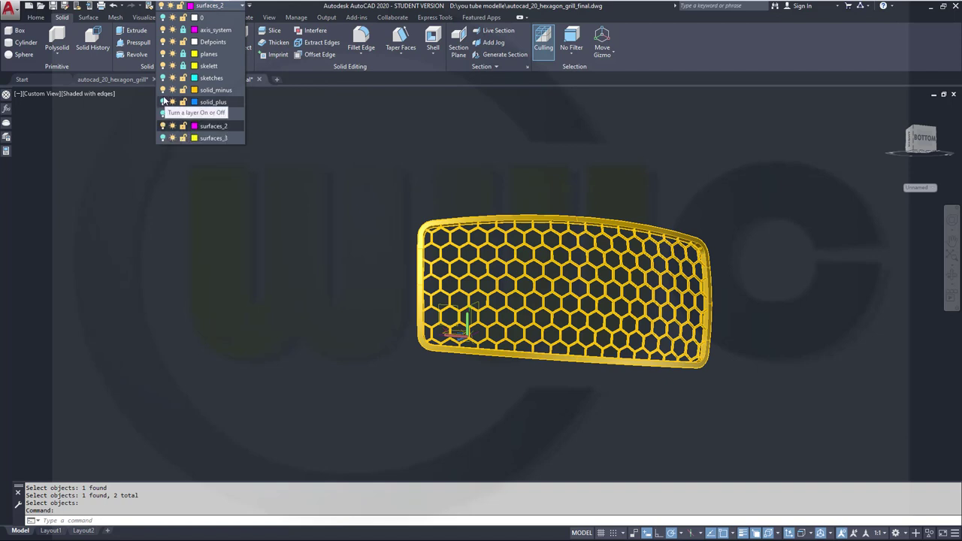
pyautogui.click(162, 89)
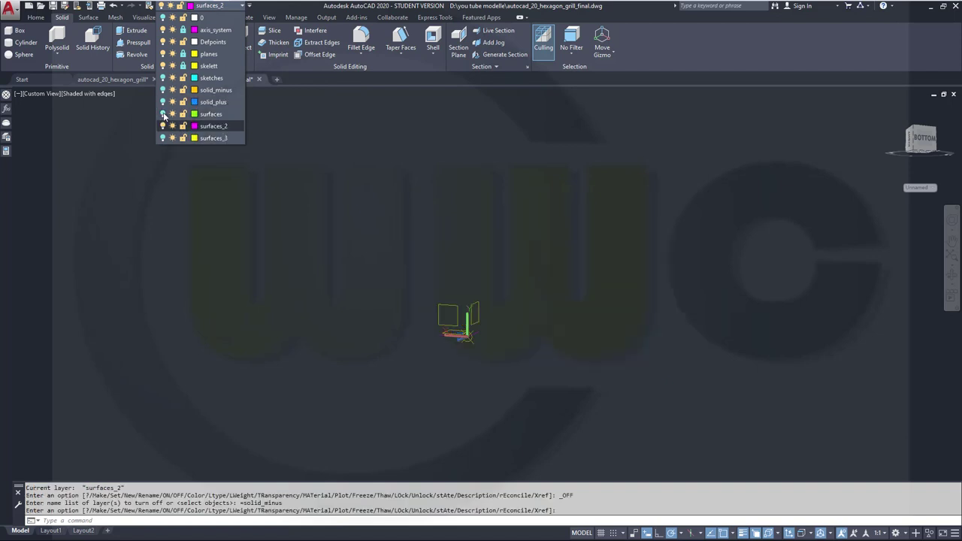
pyautogui.click(163, 113)
pyautogui.click(502, 247)
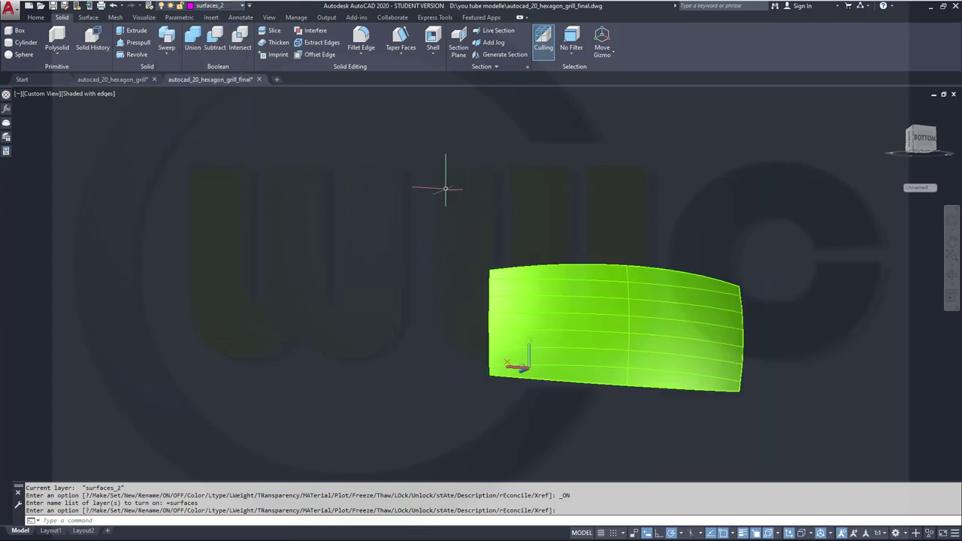
# Extend the green surface's top, left, bottom and right edges by 25.
pyautogui.click(89, 18)
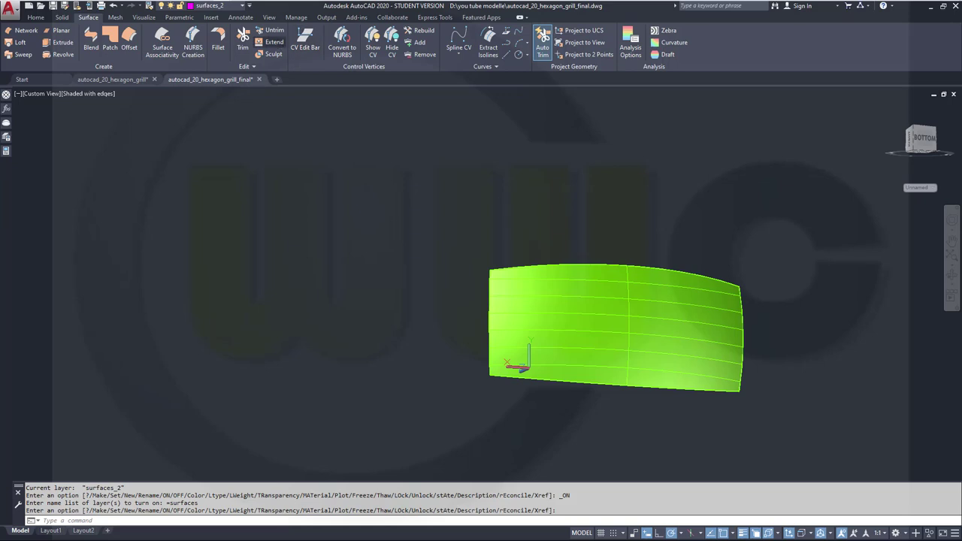
pyautogui.click(269, 42)
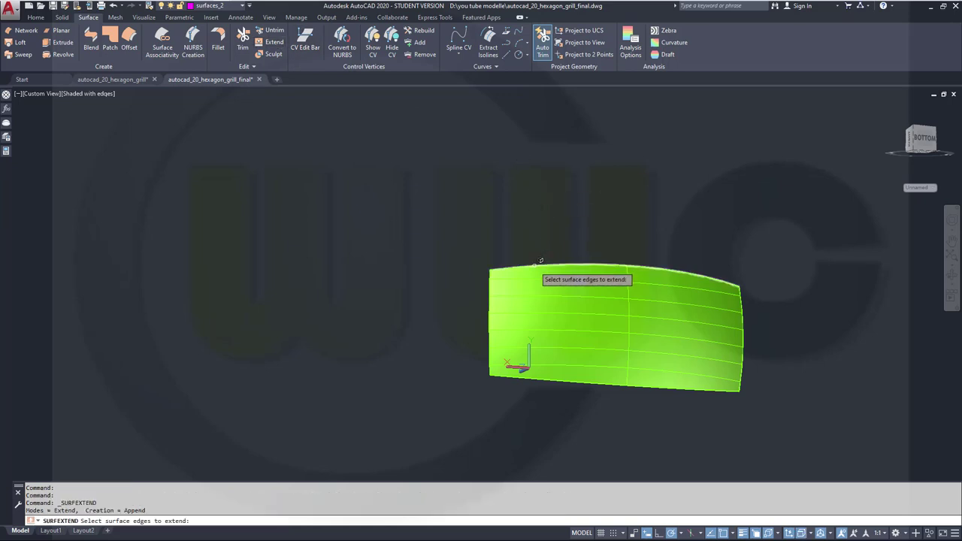
pyautogui.click(540, 262)
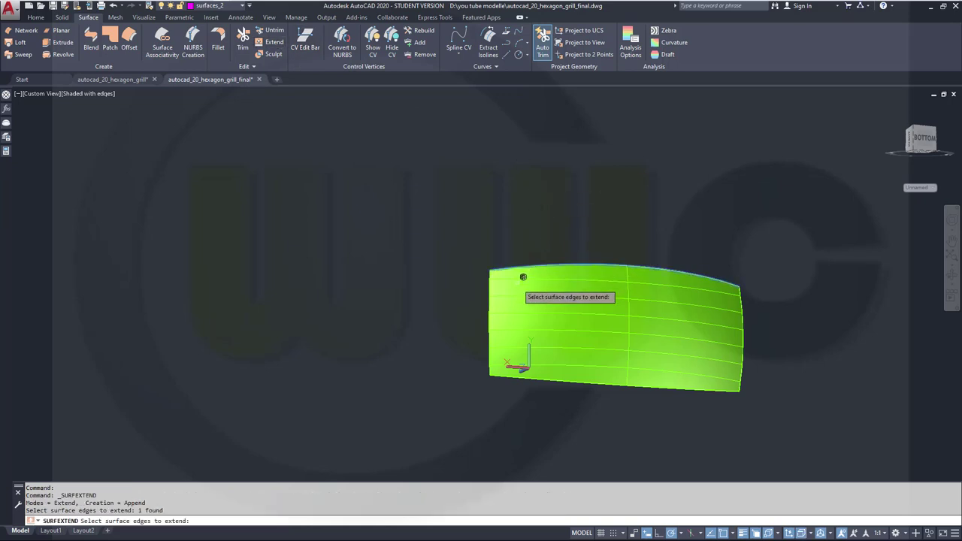
pyautogui.click(494, 302)
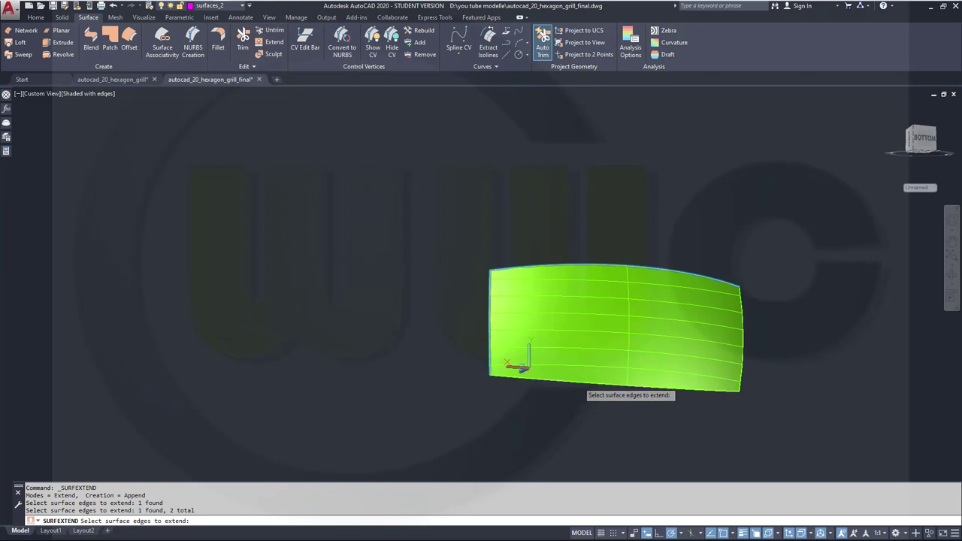
pyautogui.click(582, 382)
pyautogui.click(743, 331)
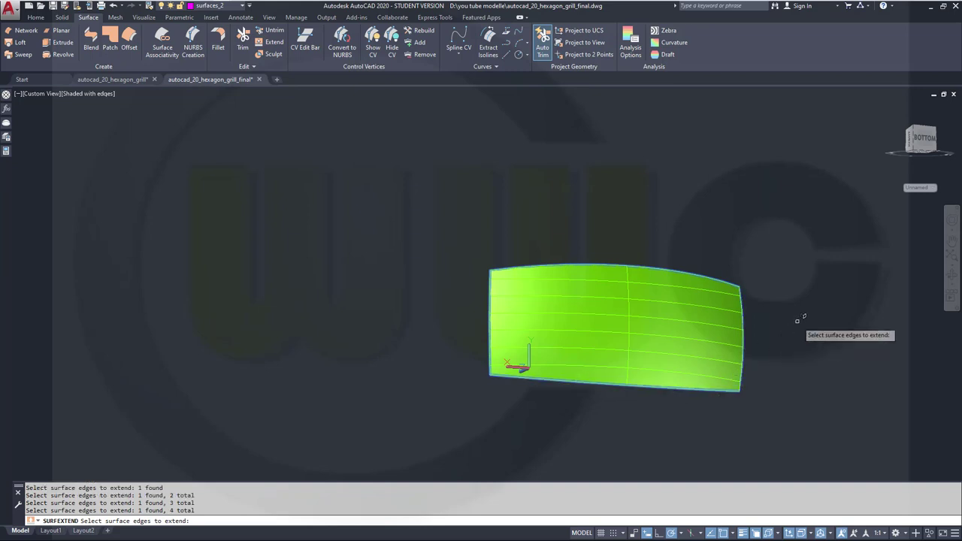
pyautogui.press('Return')
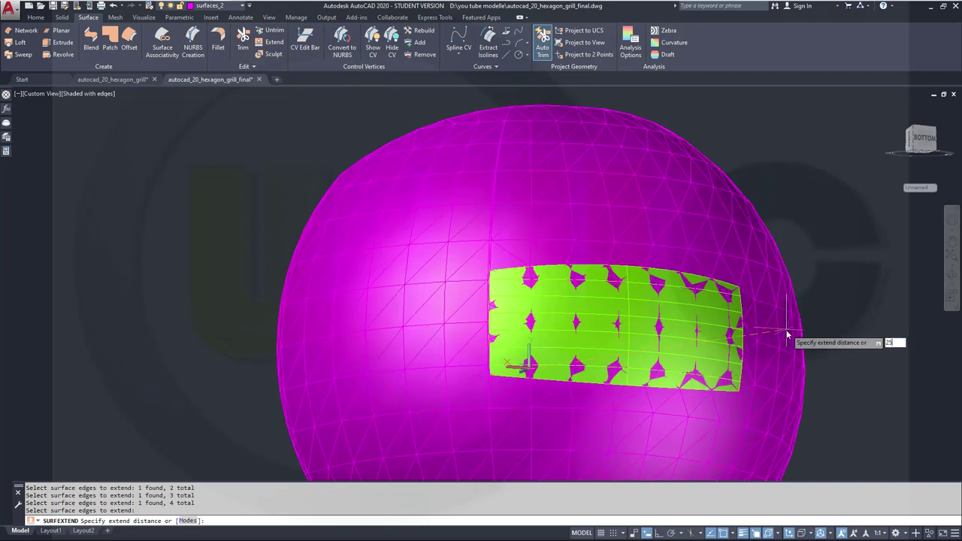
pyautogui.write('25')
pyautogui.press('Return')
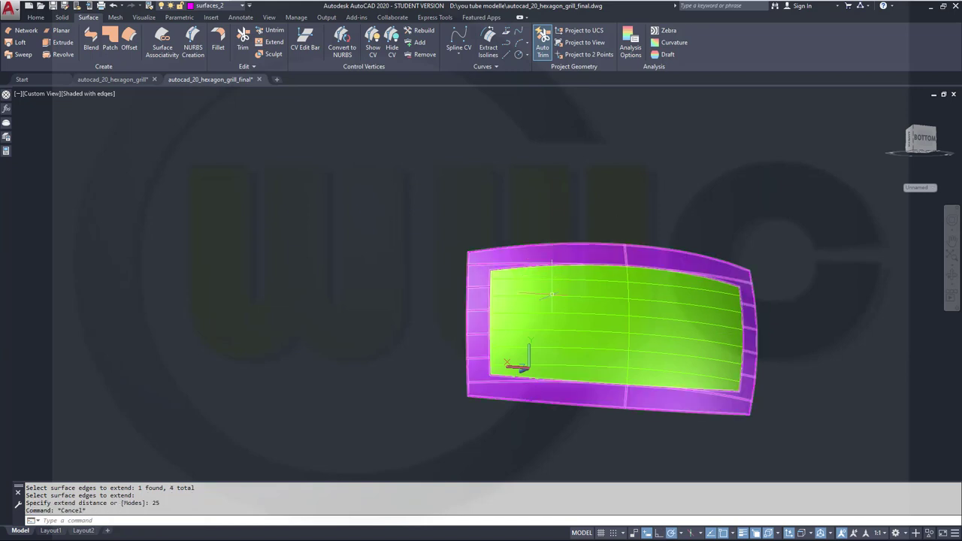
pyautogui.press('Escape')
pyautogui.click(547, 292)
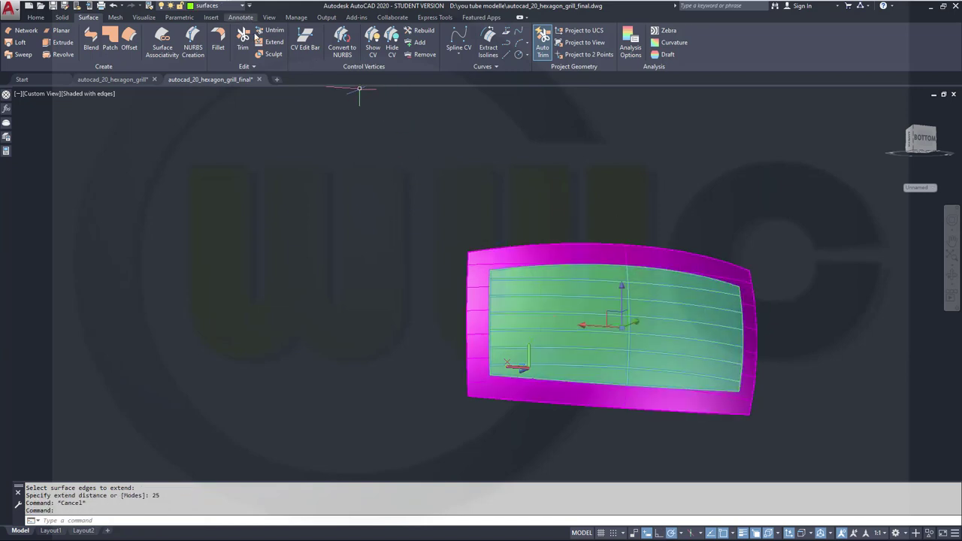
# Turn off the green surfaces layer and center the magenta frame in view.
pyautogui.click(242, 36)
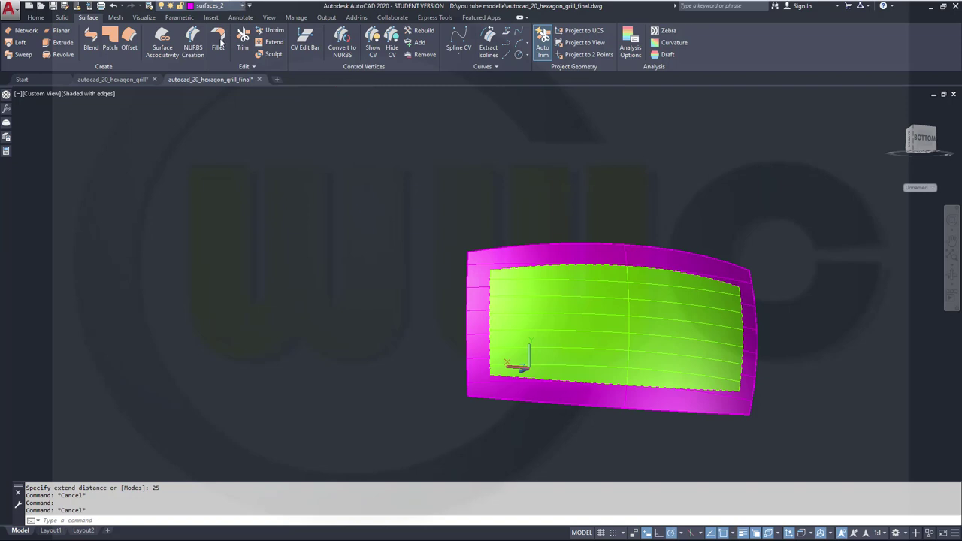
pyautogui.click(226, 5)
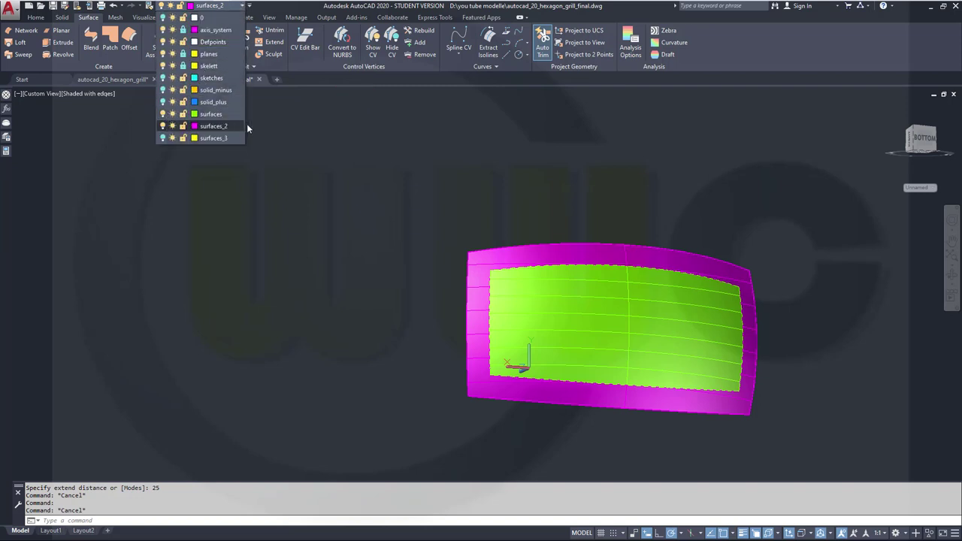
pyautogui.click(163, 114)
pyautogui.moveTo(604, 261); pyautogui.dragTo(516, 228, button='middle')
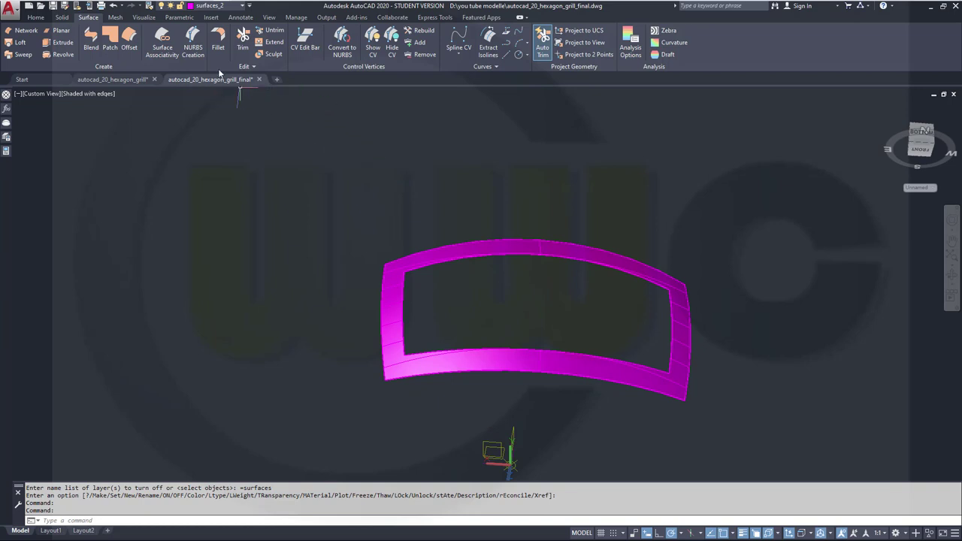
# Thicken the magenta frame surface into a solid 1 unit thick.
pyautogui.click(62, 17)
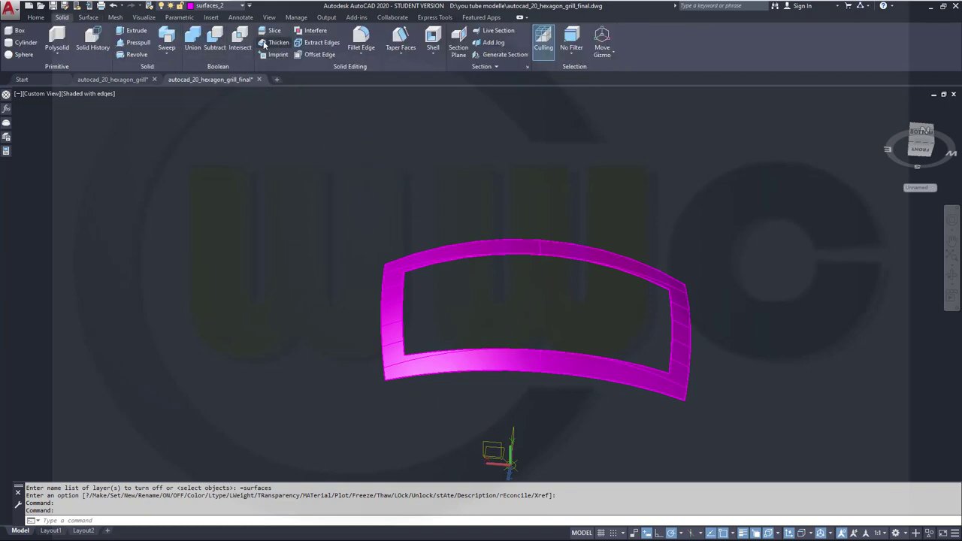
pyautogui.click(388, 297)
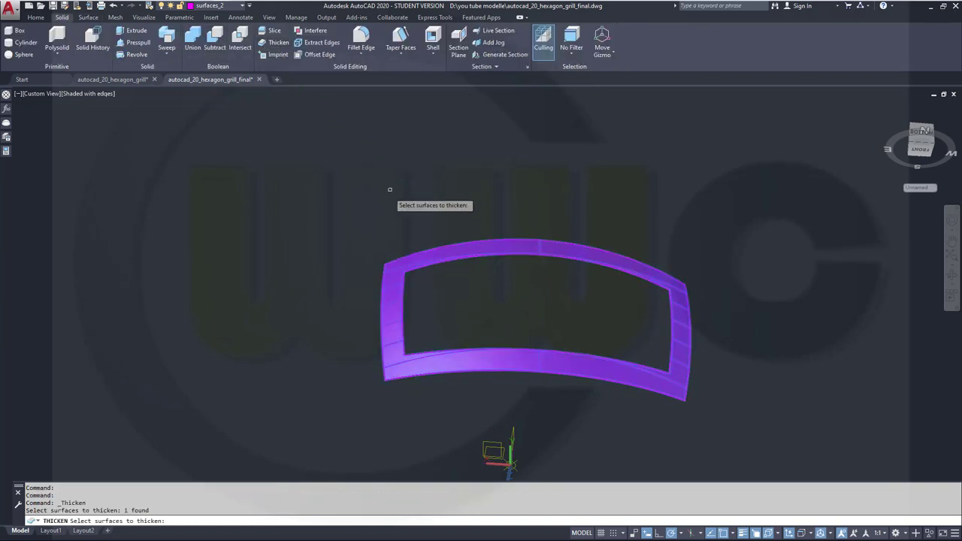
pyautogui.press('Return')
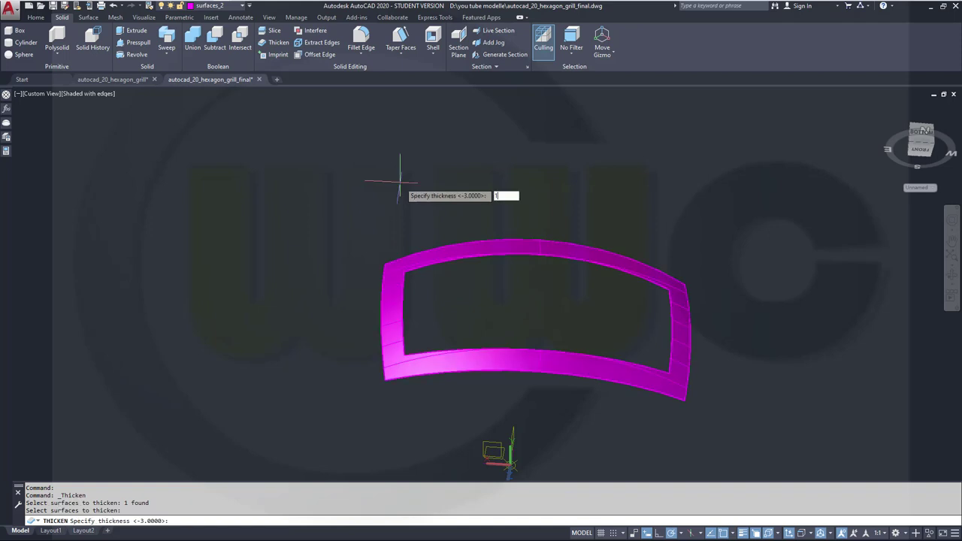
pyautogui.press('Return')
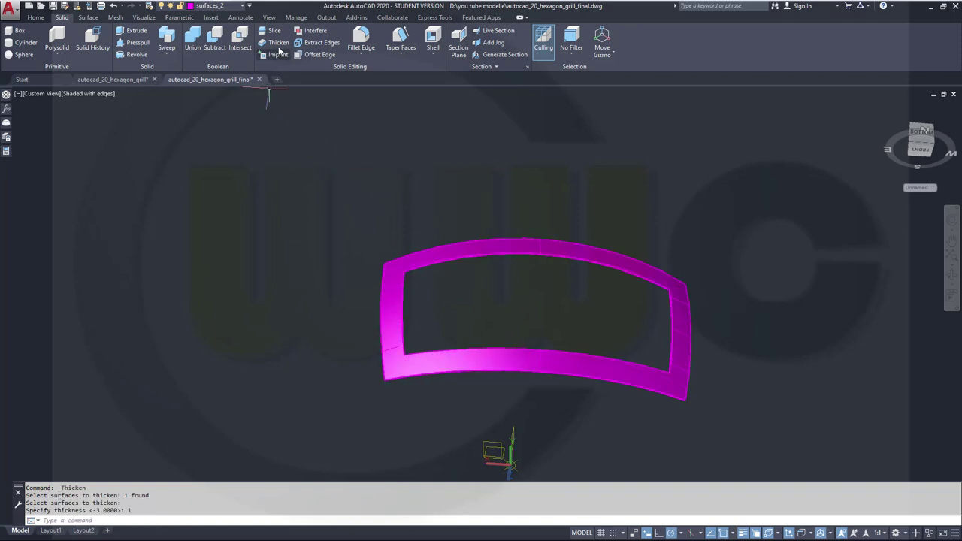
# Thicken the original frame surface again, 1 unit in the opposite direction.
pyautogui.press('Return')
pyautogui.keyDown('shift'); pyautogui.moveTo(516, 286); pyautogui.dragTo(303, 374, button='middle'); pyautogui.keyUp('shift')
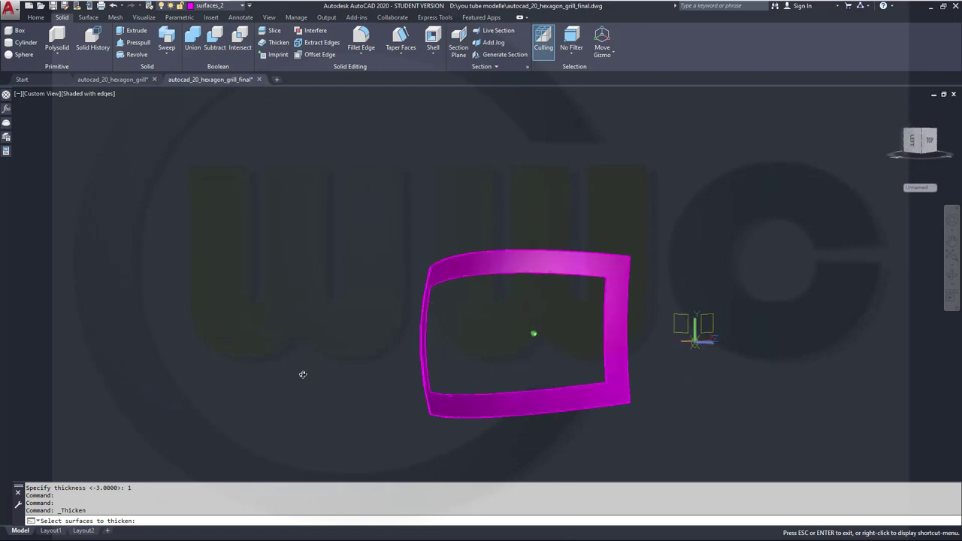
pyautogui.click(512, 274)
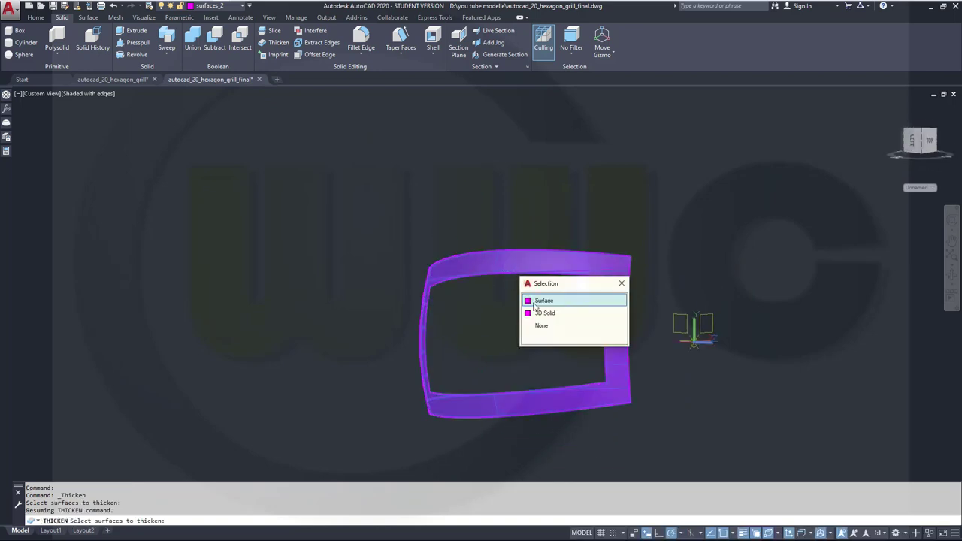
pyautogui.click(544, 300)
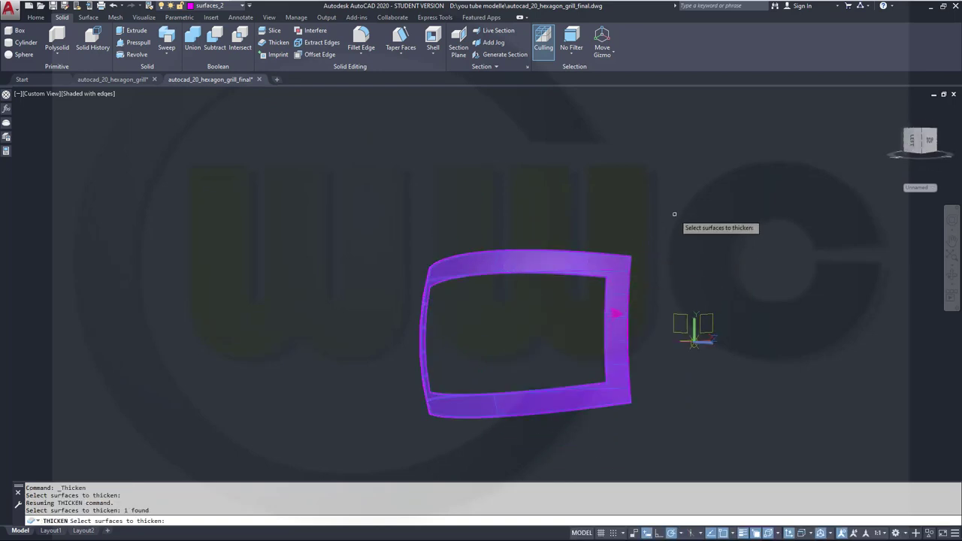
pyautogui.press('Return')
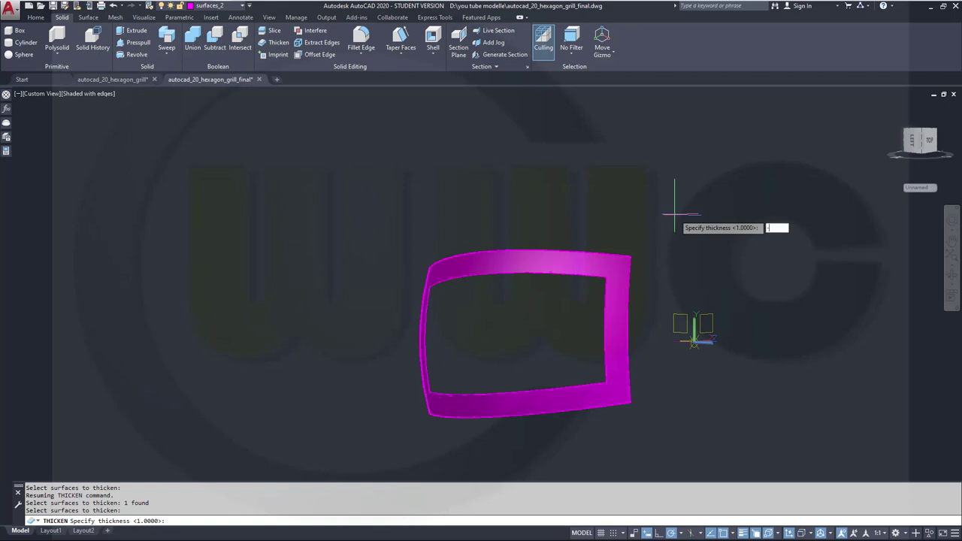
pyautogui.press('Return')
pyautogui.scroll(3, 454, 329)
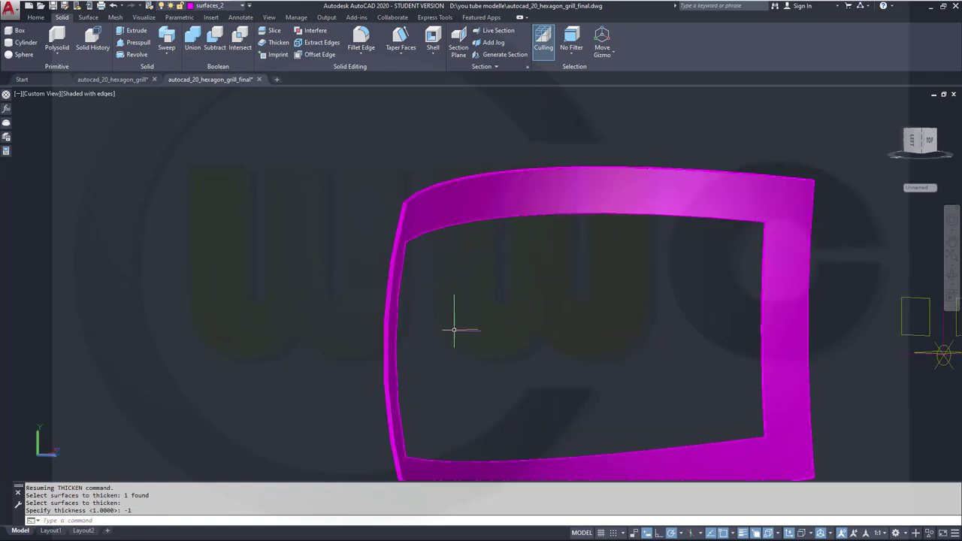
# Union the two thickened frame solids into one.
pyautogui.click(196, 38)
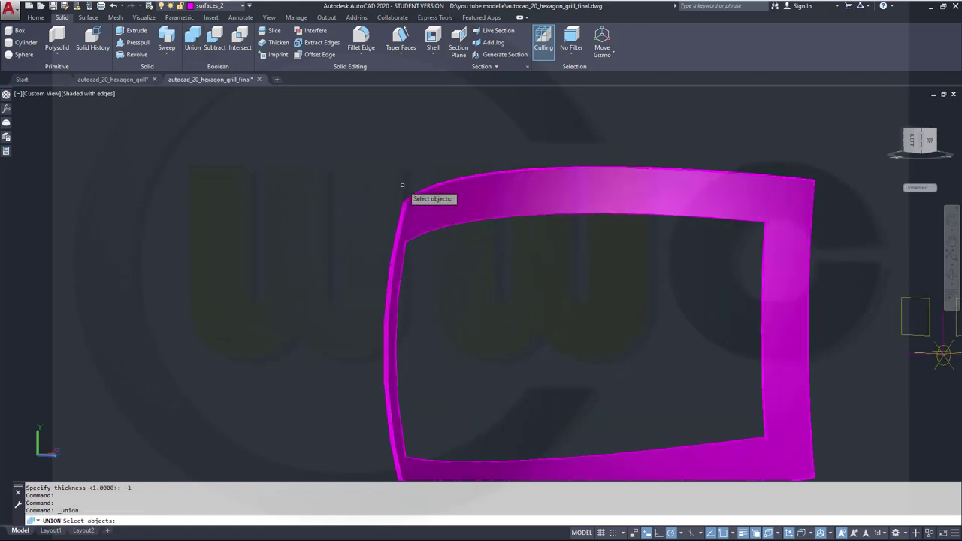
pyautogui.click(418, 208)
pyautogui.click(469, 249)
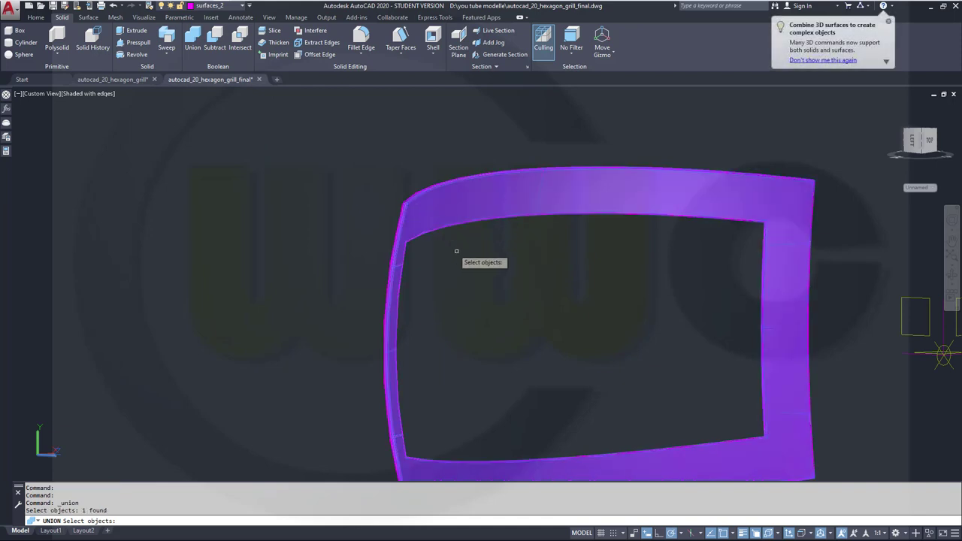
pyautogui.keyDown('shift'); pyautogui.moveTo(455, 253); pyautogui.dragTo(580, 279, button='middle'); pyautogui.keyUp('shift')
pyautogui.click(579, 283)
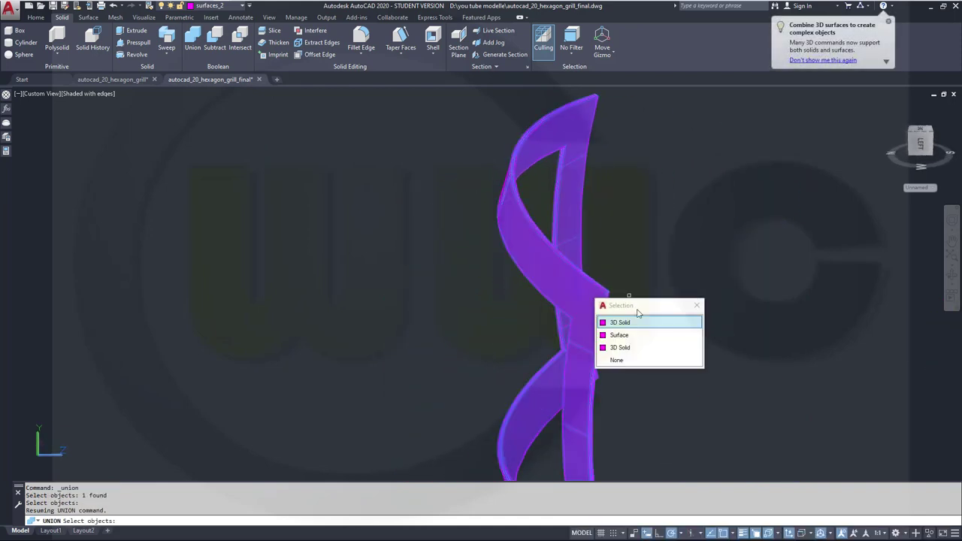
pyautogui.click(624, 319)
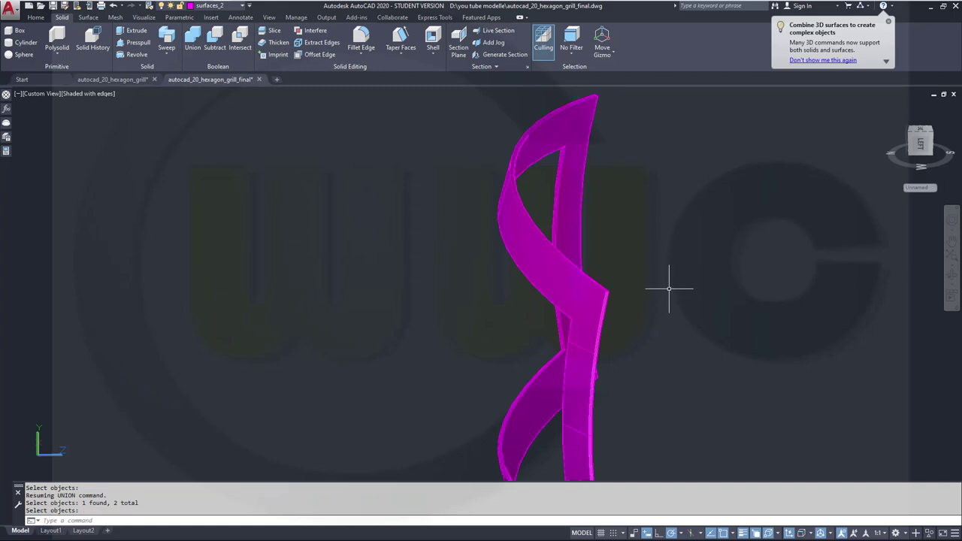
pyautogui.keyDown('shift'); pyautogui.moveTo(669, 288); pyautogui.dragTo(538, 308, button='middle'); pyautogui.keyUp('shift')
pyautogui.press('Return')
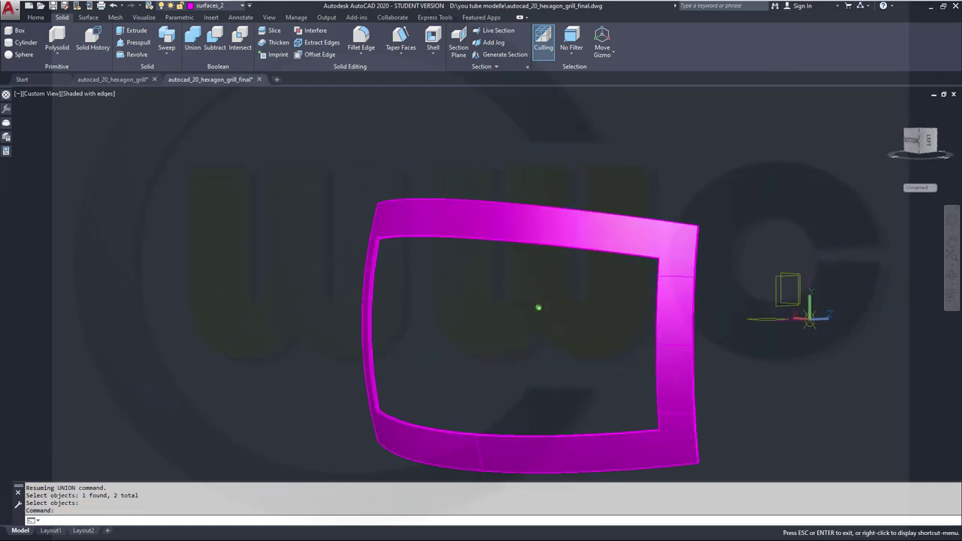
# Start Fillet Edge on the frame with a radius of 10.
pyautogui.click(361, 38)
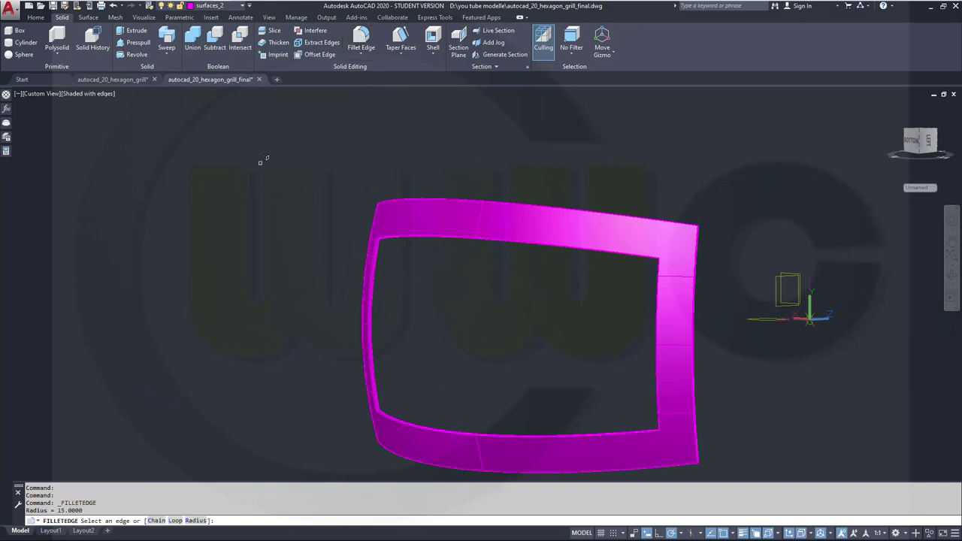
pyautogui.rightClick(236, 202)
pyautogui.click(261, 266)
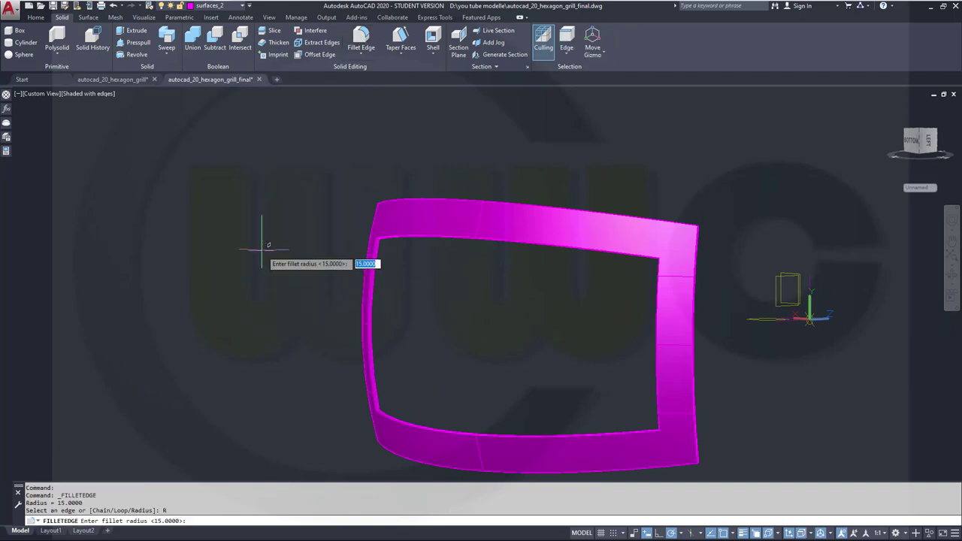
pyautogui.write('10')
pyautogui.press('Return')
pyautogui.scroll(6, 358, 247)
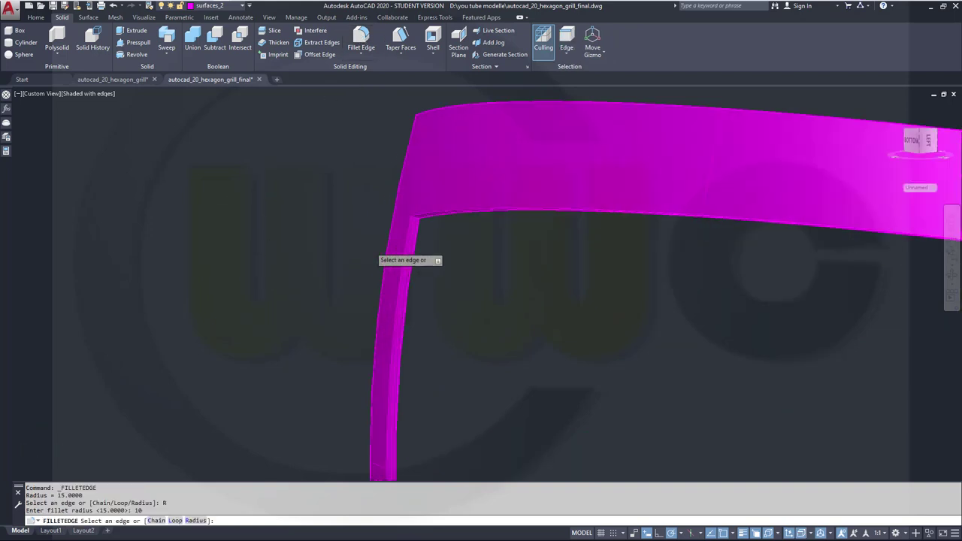
pyautogui.scroll(4, 338, 215)
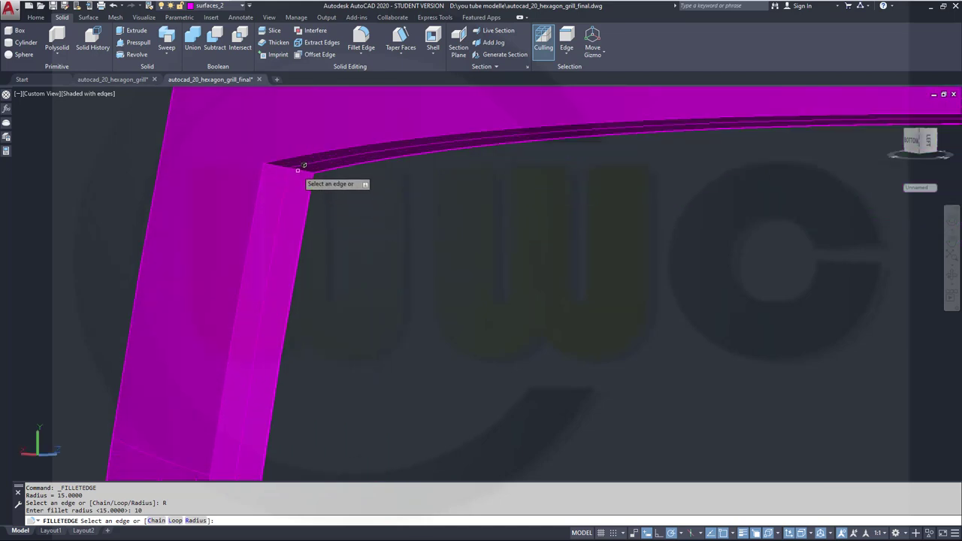
pyautogui.keyDown('shift'); pyautogui.moveTo(362, 203); pyautogui.dragTo(492, 364, button='middle'); pyautogui.keyUp('shift')
pyautogui.scroll(-5, 496, 372)
# Pick the remaining corner edge and apply the fillet to the four edges.
pyautogui.keyDown('shift'); pyautogui.moveTo(548, 402); pyautogui.dragTo(494, 282, button='middle'); pyautogui.keyUp('shift')
pyautogui.scroll(8, 452, 351)
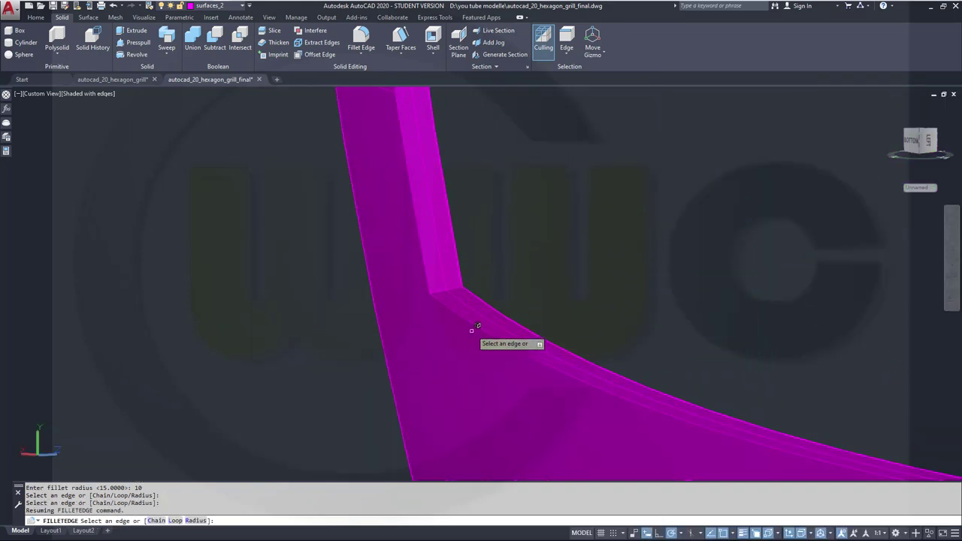
pyautogui.scroll(-8, 497, 275)
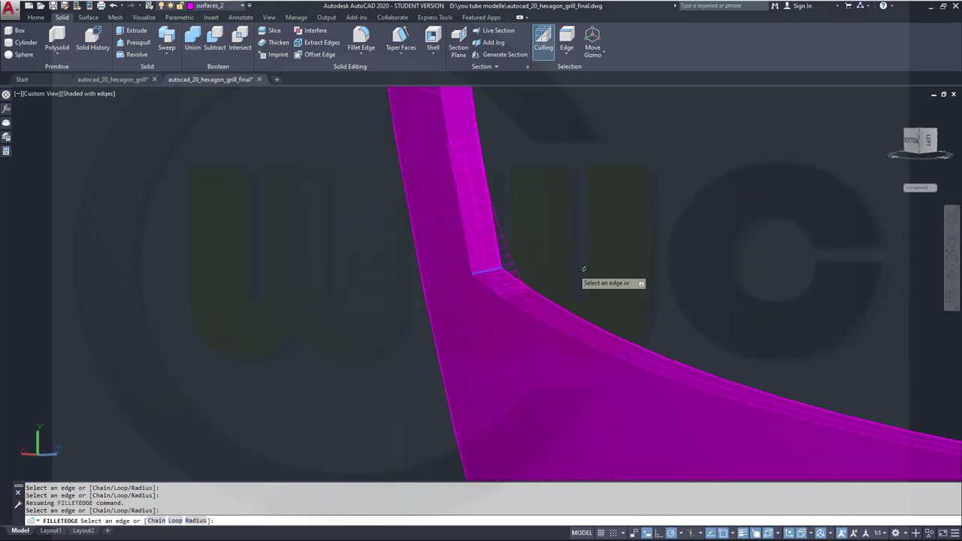
pyautogui.moveTo(752, 221); pyautogui.dragTo(706, 218, button='middle')
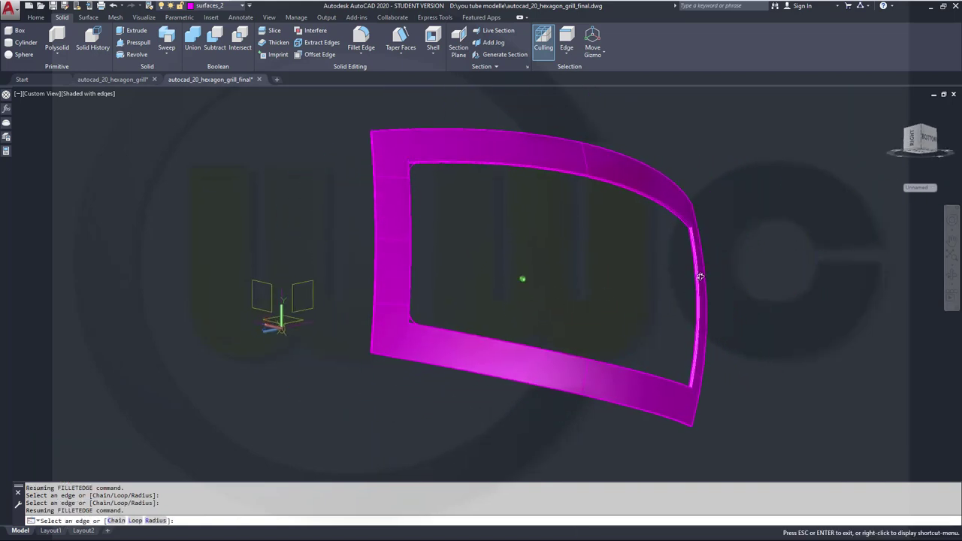
pyautogui.scroll(-5, 720, 235)
pyautogui.scroll(5, 724, 252)
pyautogui.scroll(6, 724, 252)
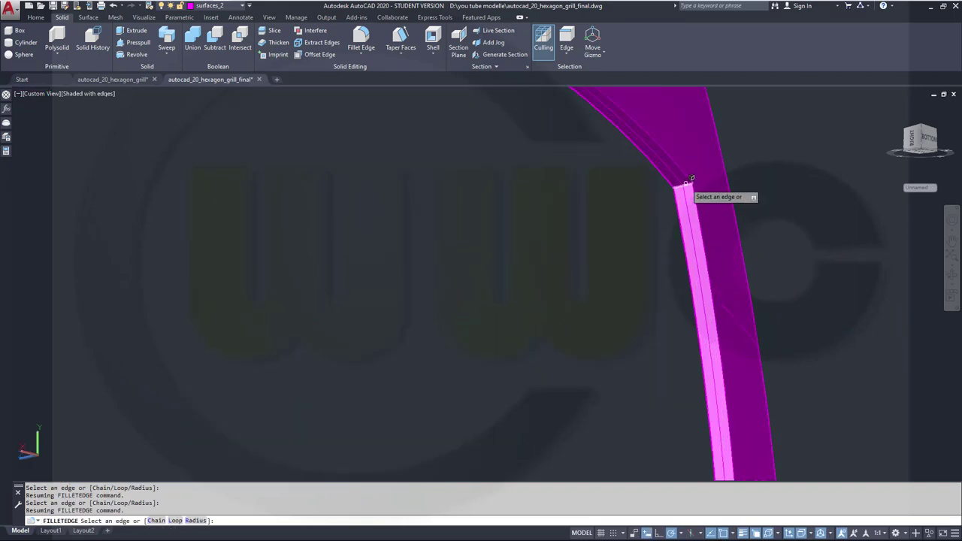
pyautogui.scroll(-7, 666, 226)
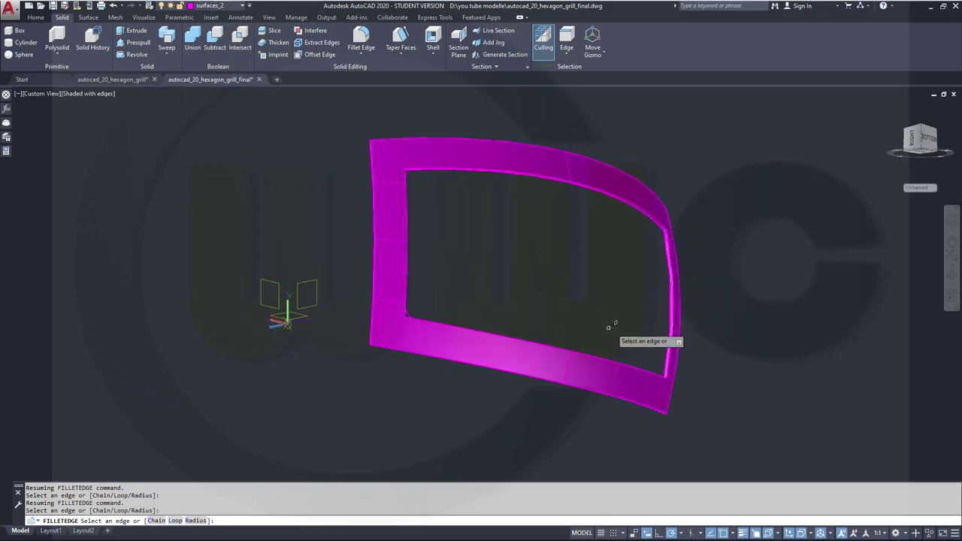
pyautogui.keyDown('shift'); pyautogui.moveTo(609, 327); pyautogui.dragTo(651, 365, button='middle'); pyautogui.keyUp('shift')
pyautogui.scroll(7, 679, 337)
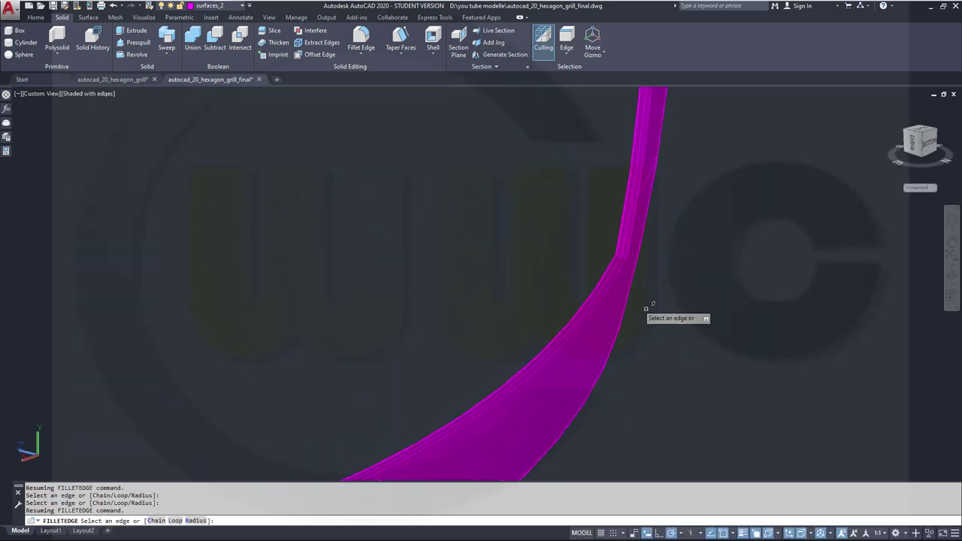
pyautogui.scroll(5, 608, 255)
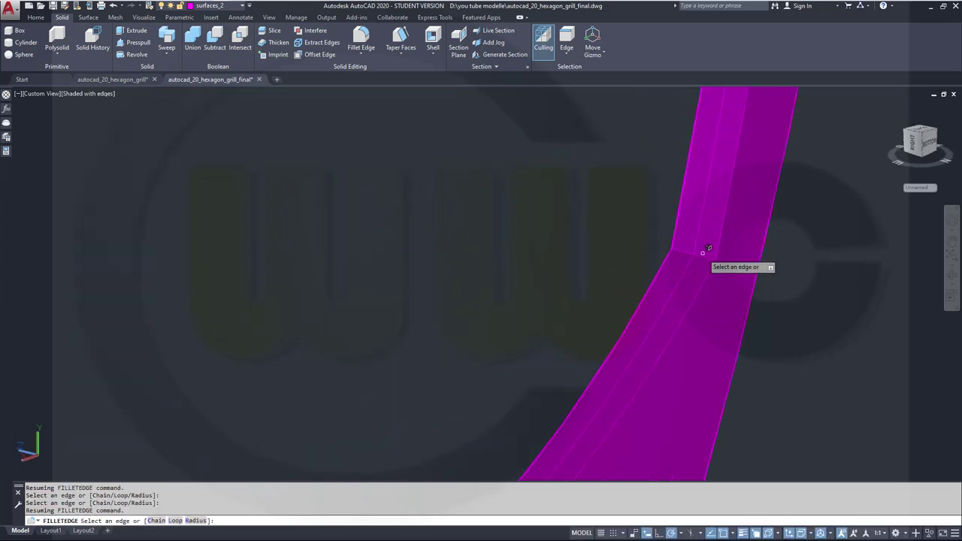
pyautogui.click(700, 256)
pyautogui.rightClick(796, 268)
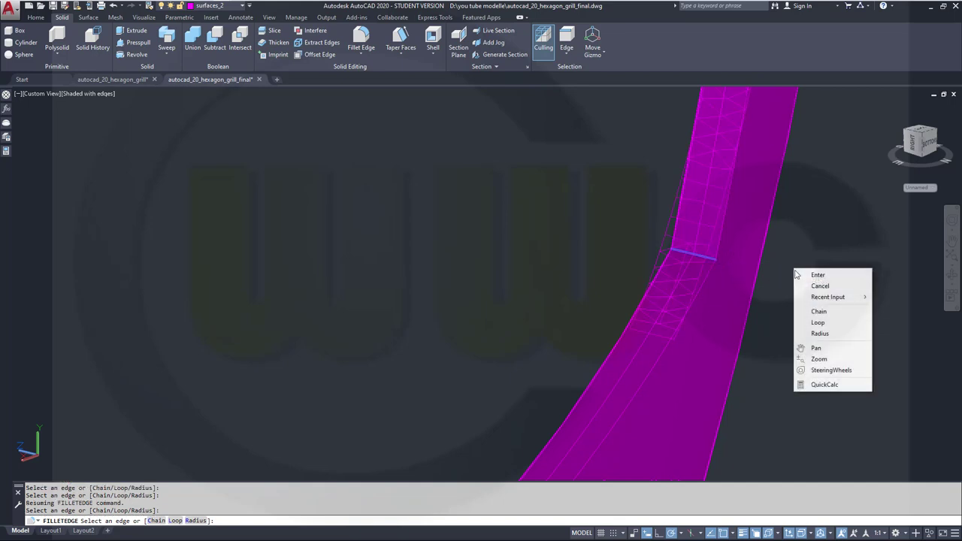
pyautogui.click(820, 276)
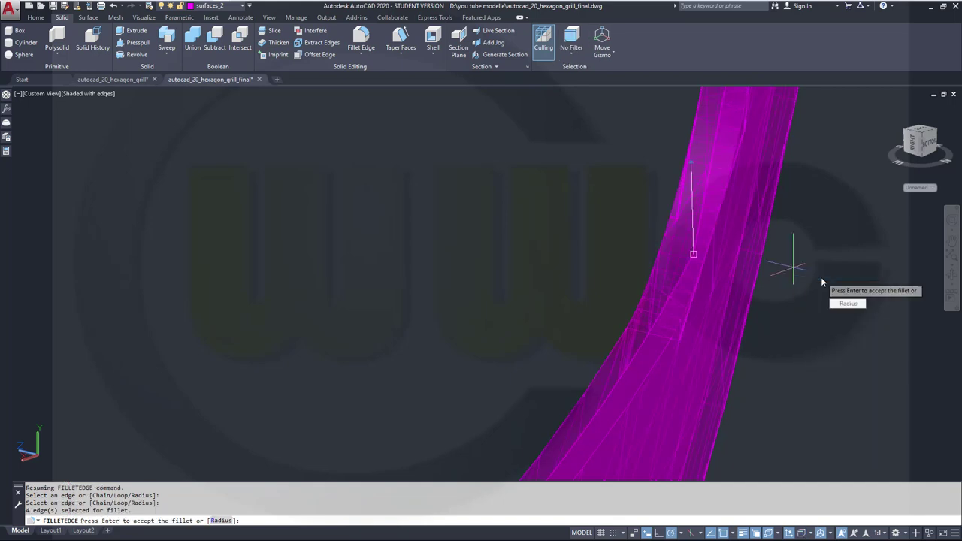
pyautogui.press('Return')
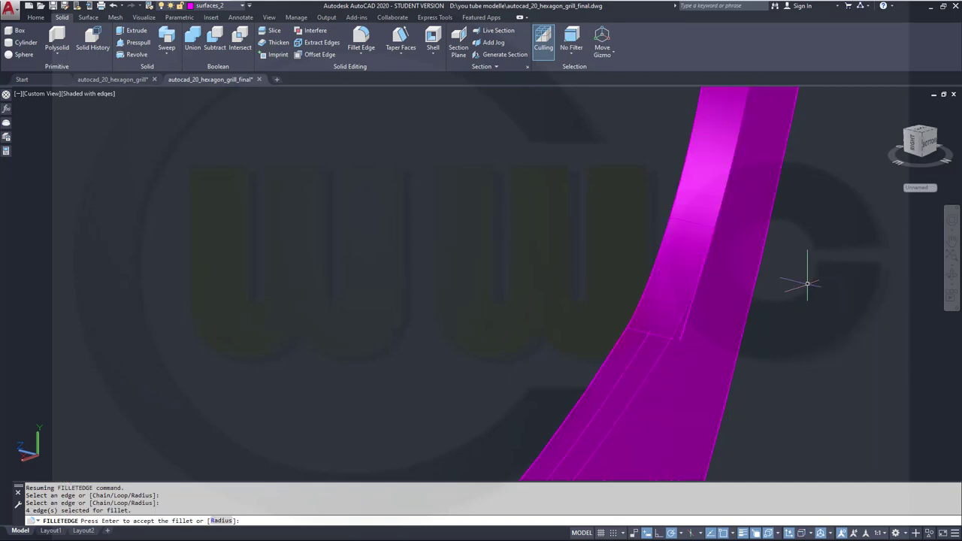
pyautogui.scroll(-5, 805, 273)
pyautogui.scroll(-3, 806, 282)
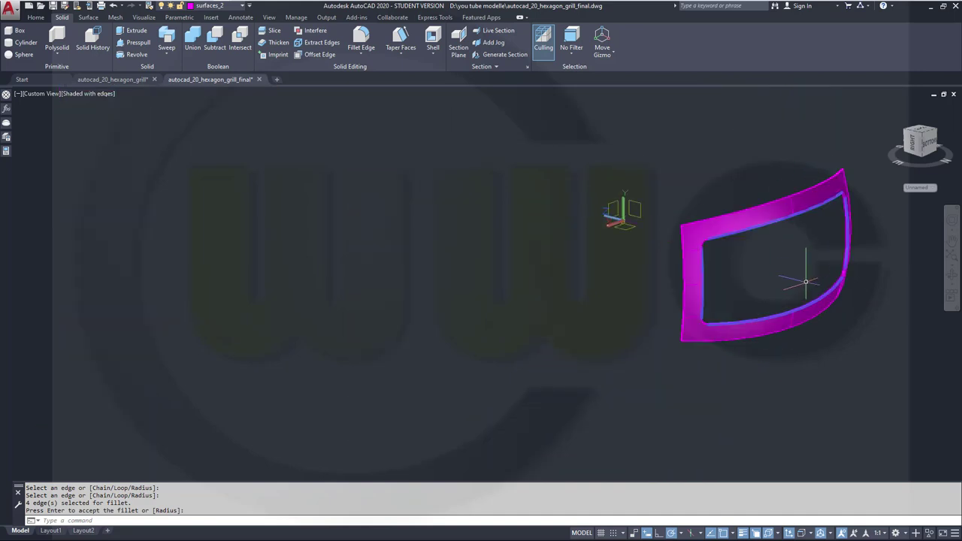
# Start Fillet Edge on the frame with a radius of 20.
pyautogui.click(361, 35)
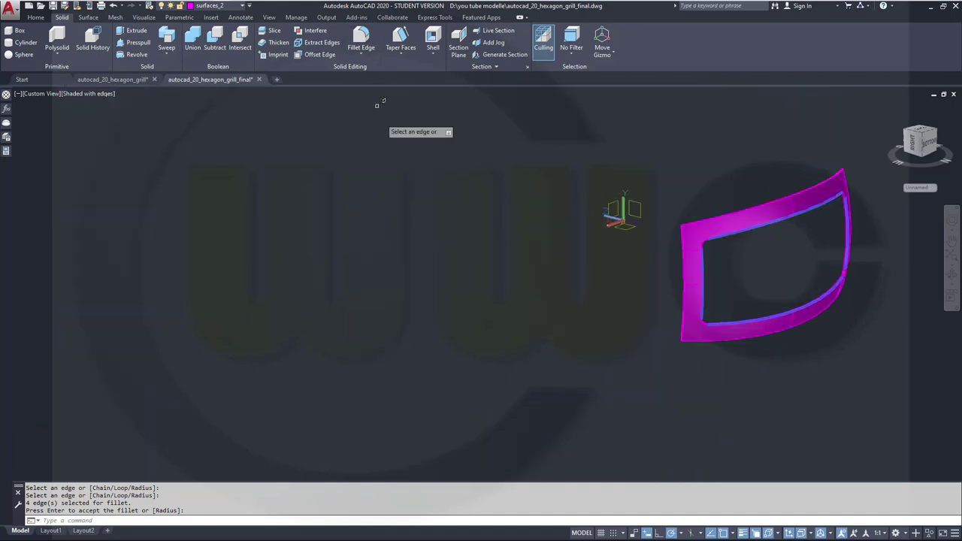
pyautogui.rightClick(411, 204)
pyautogui.click(433, 275)
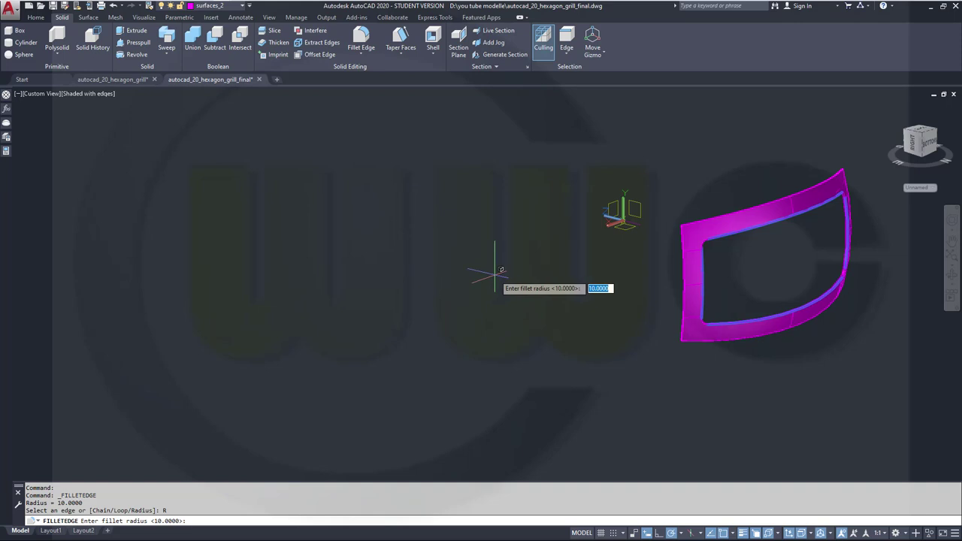
pyautogui.write('20')
pyautogui.press('Return')
# Pick the lower corner edges, cancel the fillet unapplied, and restart Fillet Edge.
pyautogui.moveTo(782, 301)
pyautogui.keyDown('shift'); pyautogui.mouseDown(button='middle')
pyautogui.moveTo(762, 308)
pyautogui.moveTo(786, 288)
pyautogui.mouseUp(button='middle'); pyautogui.keyUp('shift')
pyautogui.scroll(10, 786, 288)
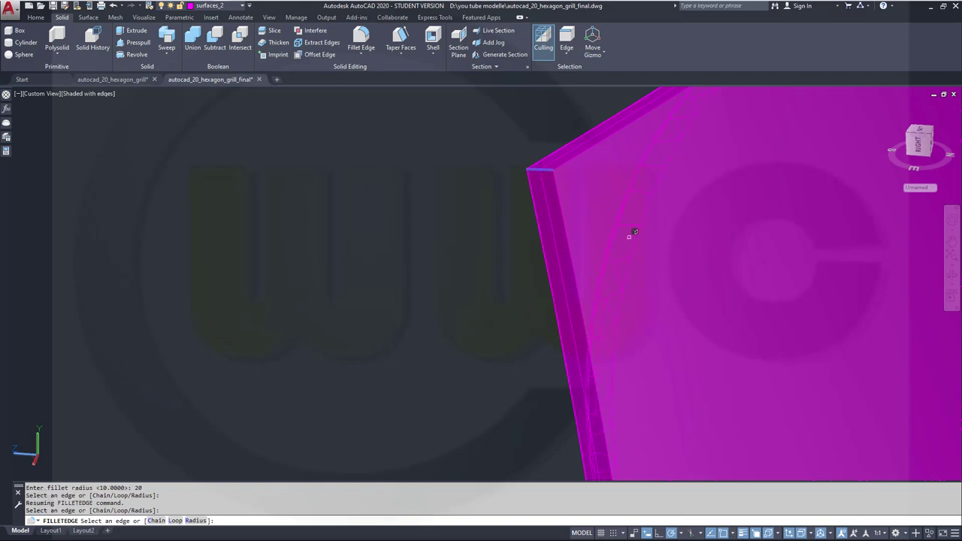
pyautogui.scroll(-6, 623, 217)
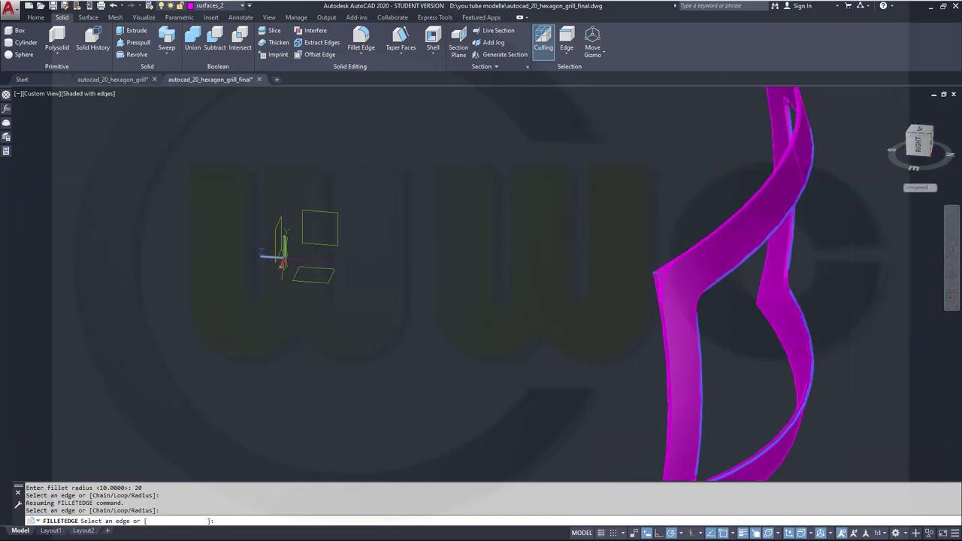
pyautogui.scroll(8, 614, 238)
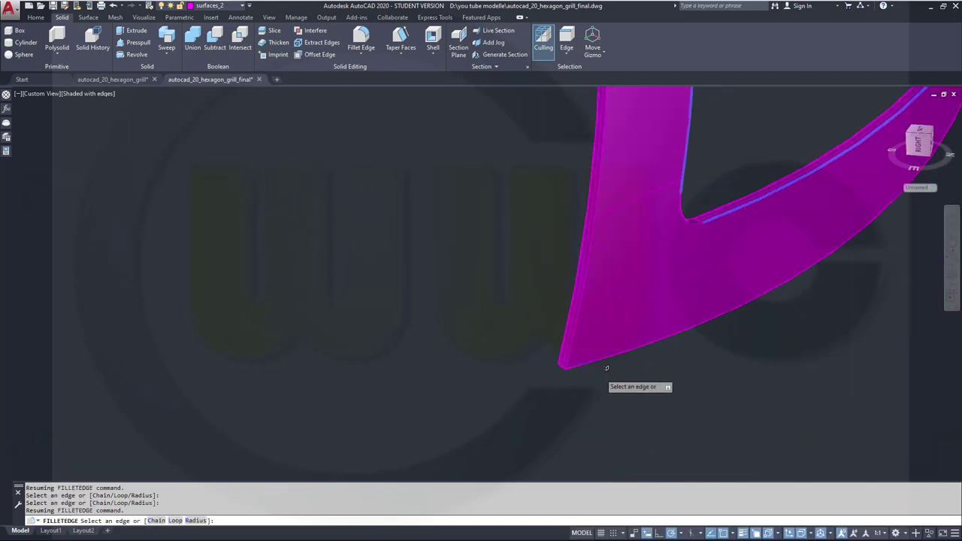
pyautogui.scroll(3, 607, 368)
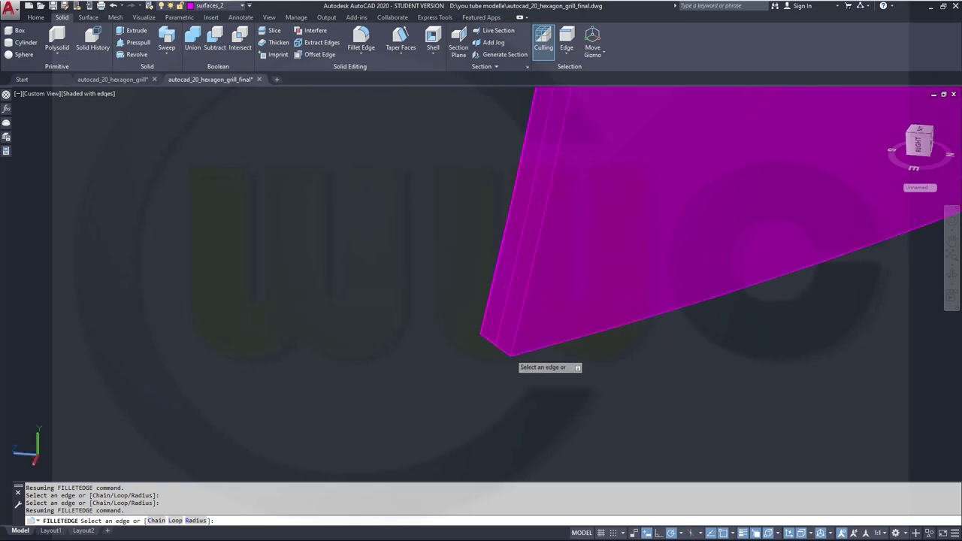
pyautogui.click(512, 351)
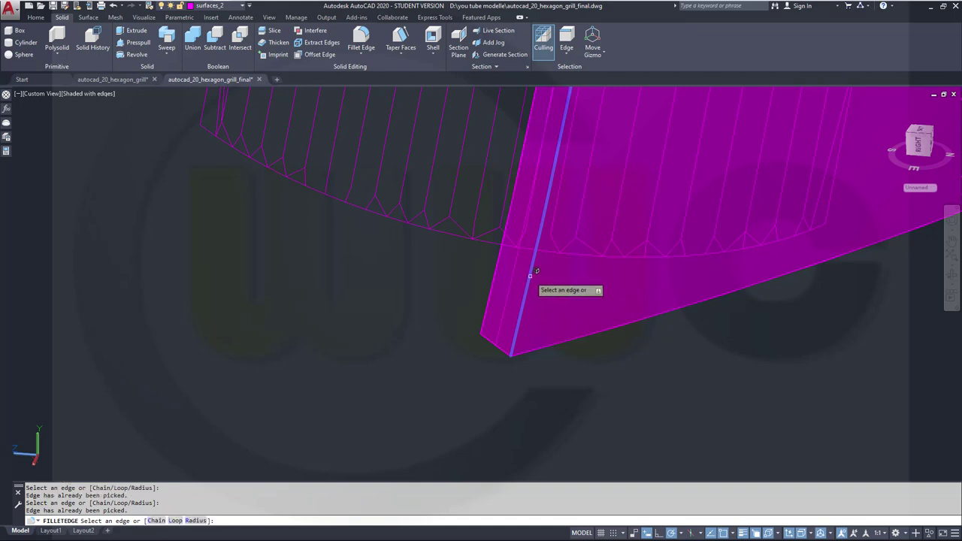
pyautogui.click(562, 361)
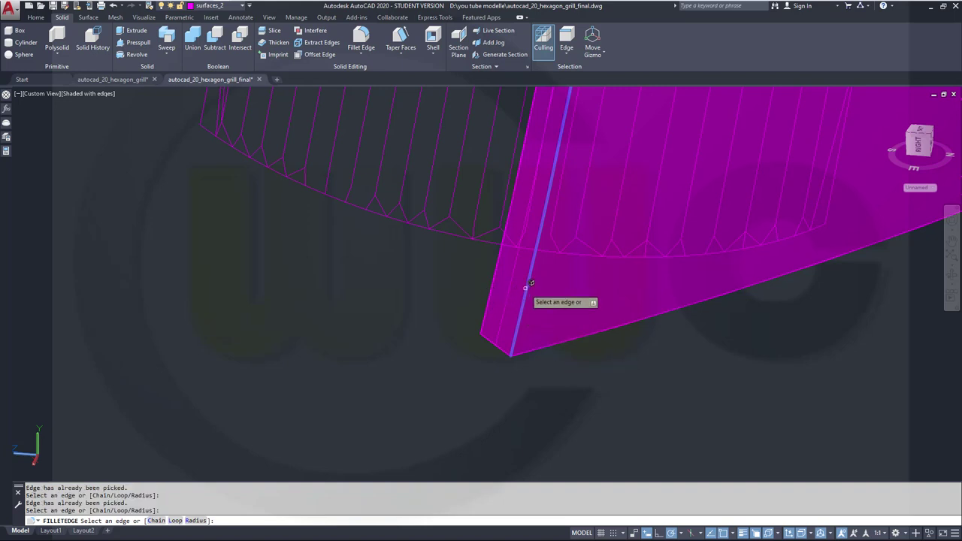
pyautogui.press('Escape')
pyautogui.keyDown('shift'); pyautogui.moveTo(548, 282); pyautogui.dragTo(466, 199, button='middle'); pyautogui.keyUp('shift')
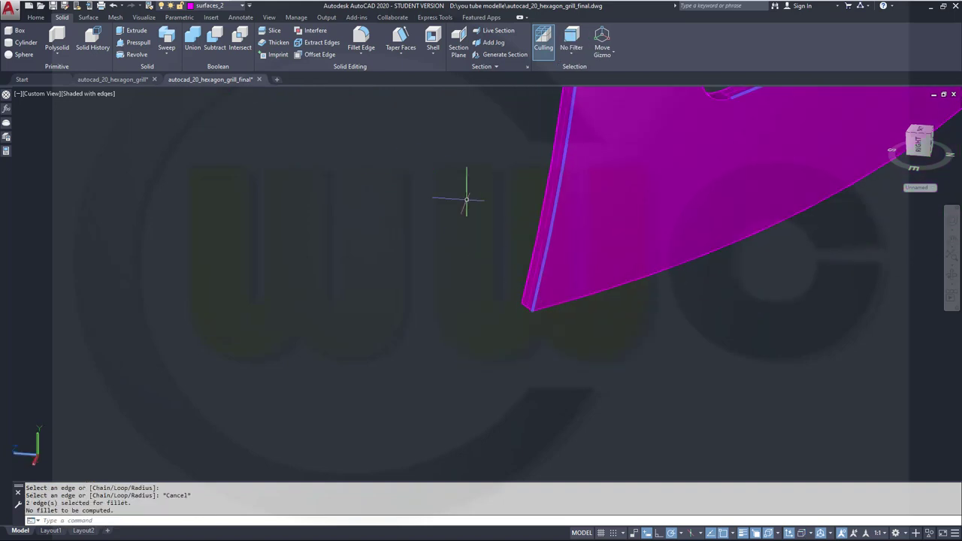
pyautogui.press('Return')
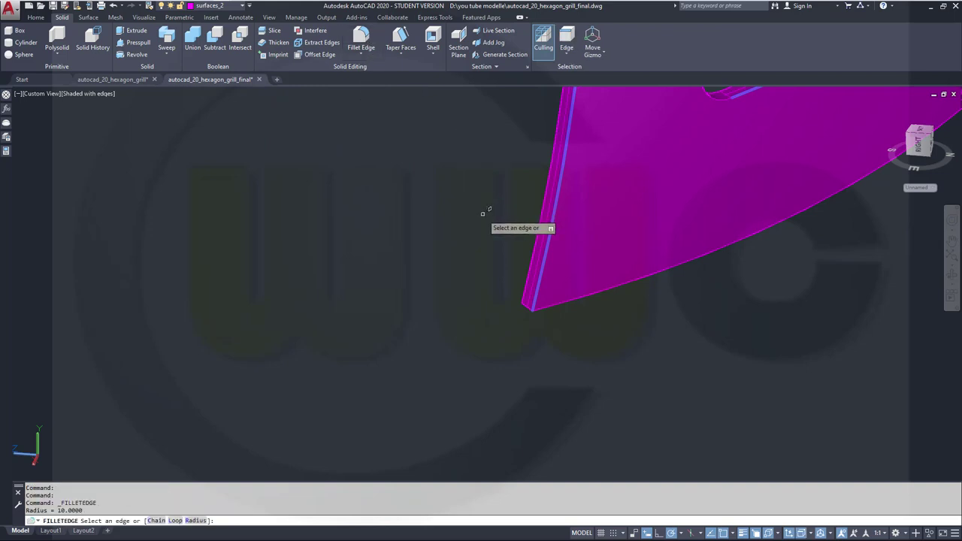
# Set the fillet radius to 20 and orbit to the frame's curved profile.
pyautogui.rightClick(483, 213)
pyautogui.click(498, 277)
pyautogui.write('2')
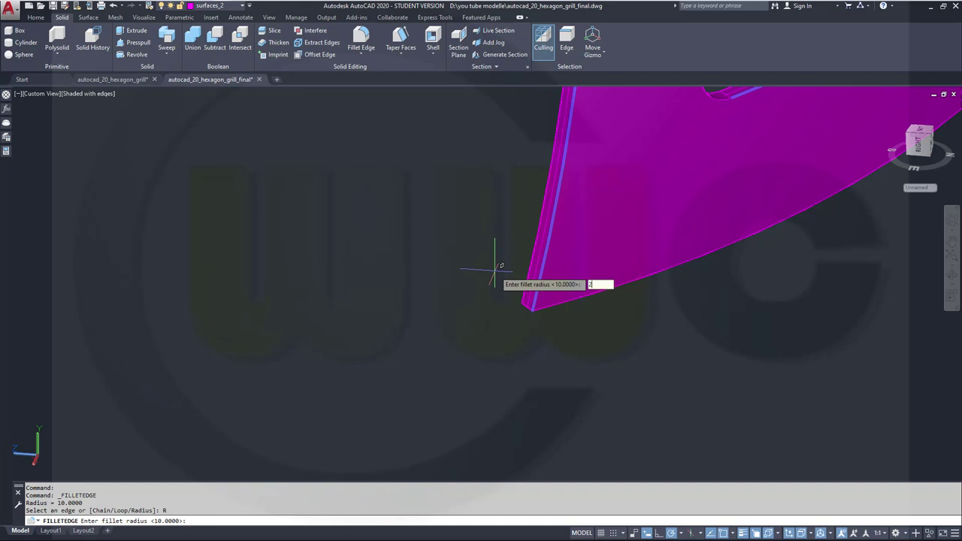
pyautogui.write('0')
pyautogui.press('Return')
pyautogui.keyDown('shift'); pyautogui.moveTo(510, 296); pyautogui.dragTo(579, 283, button='middle'); pyautogui.keyUp('shift')
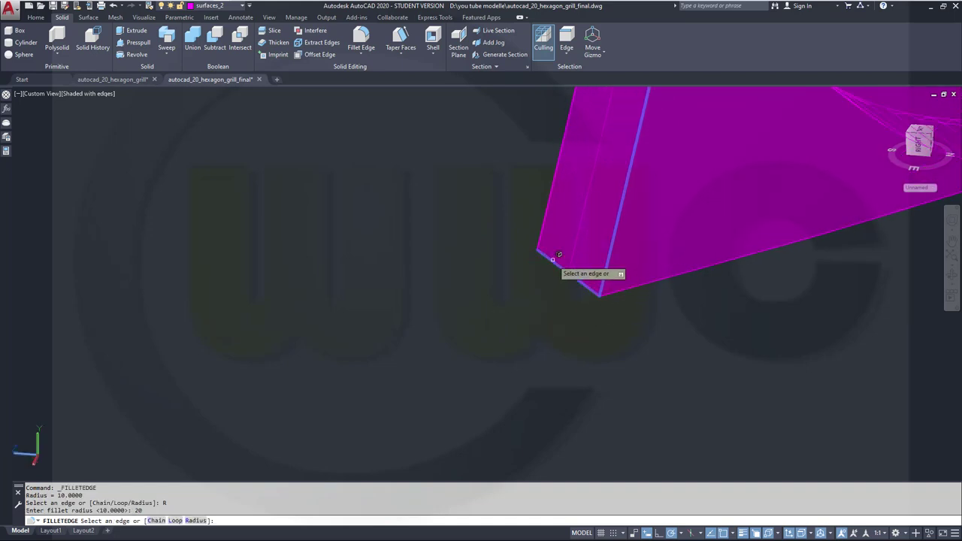
pyautogui.keyDown('shift'); pyautogui.moveTo(659, 250); pyautogui.dragTo(654, 208, button='middle'); pyautogui.keyUp('shift')
pyautogui.scroll(5, 655, 209)
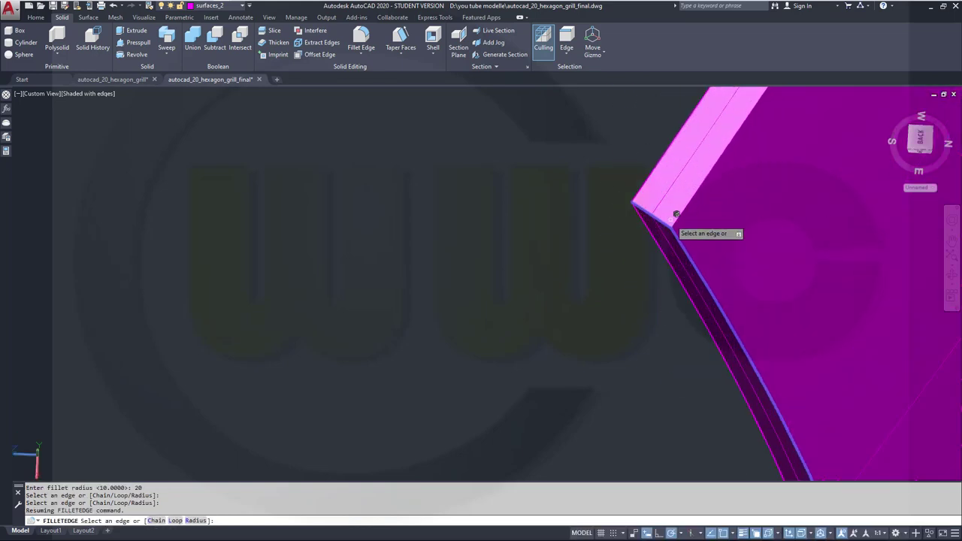
pyautogui.keyDown('shift'); pyautogui.moveTo(671, 217); pyautogui.dragTo(225, 189, button='middle'); pyautogui.keyUp('shift')
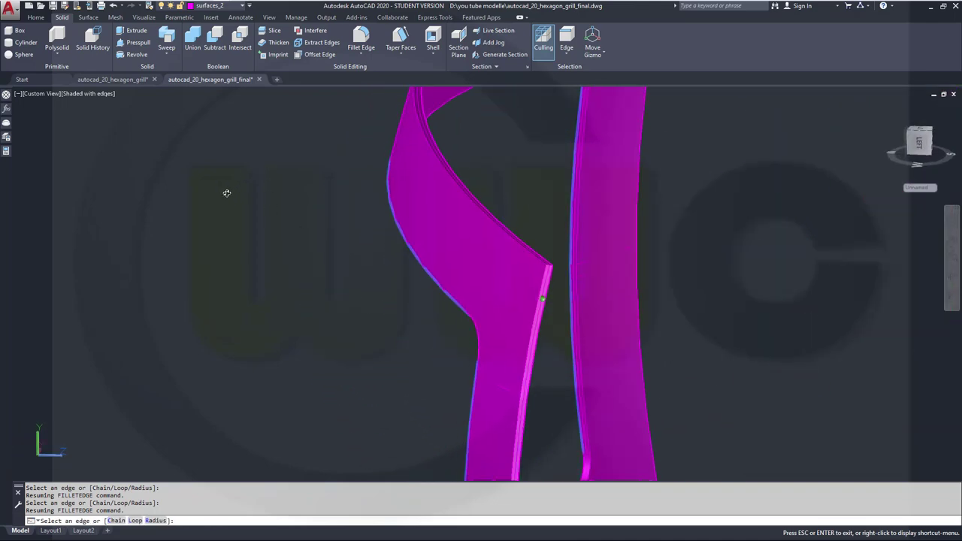
pyautogui.scroll(3, 566, 273)
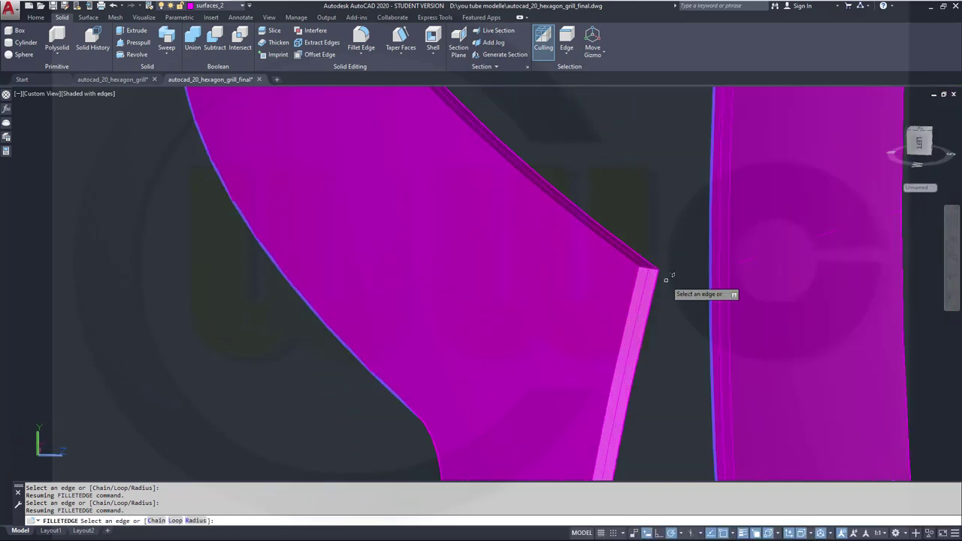
# Pick the band and corner edges of the magenta frame for filleting.
pyautogui.click(646, 266)
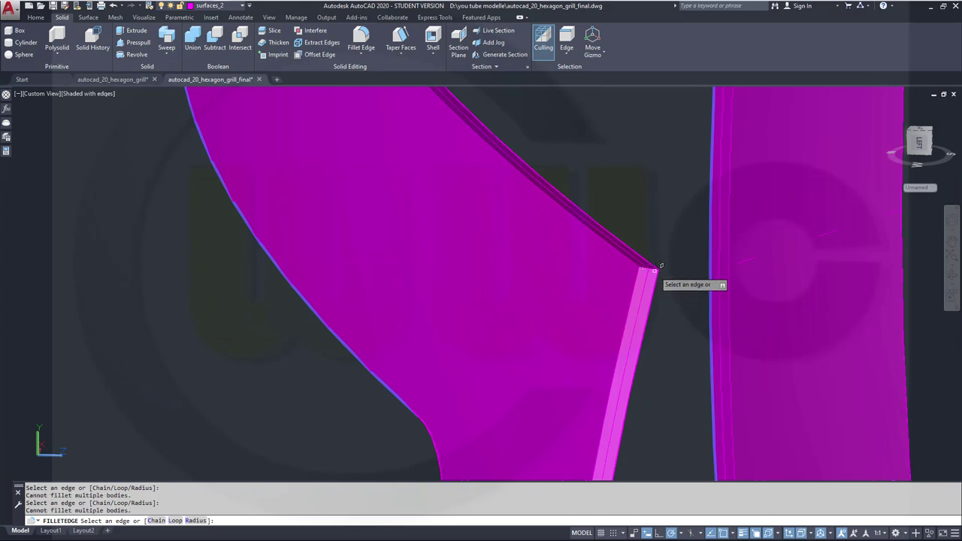
pyautogui.click(655, 267)
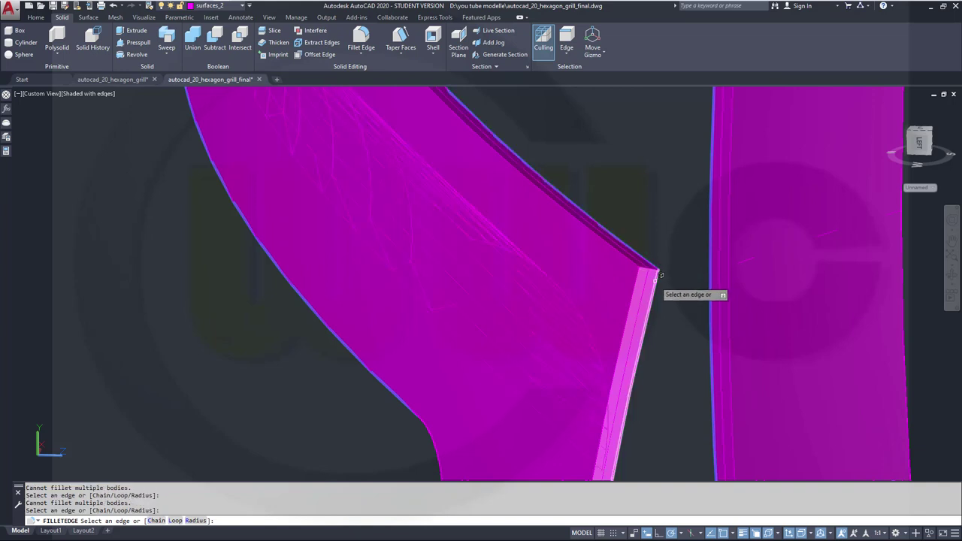
pyautogui.scroll(-6, 657, 275)
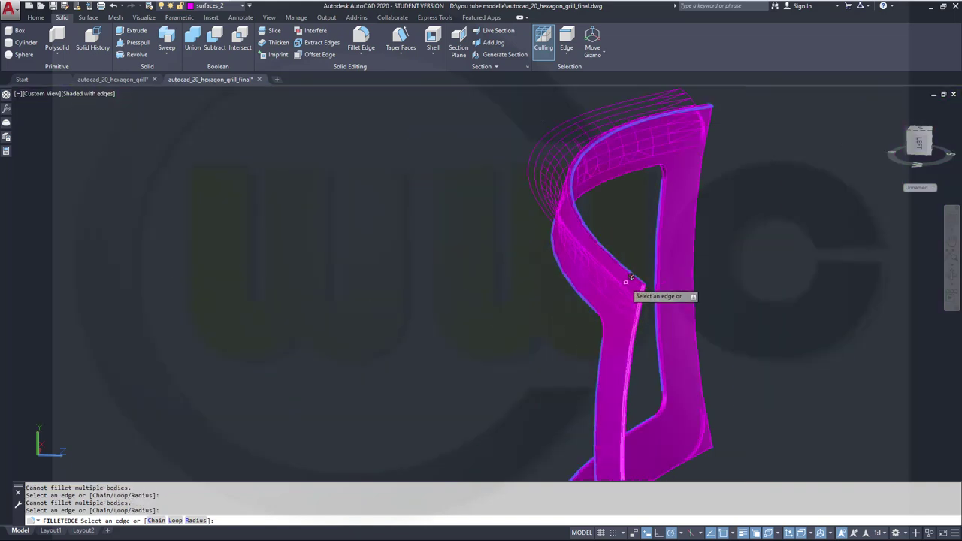
pyautogui.scroll(2, 631, 259)
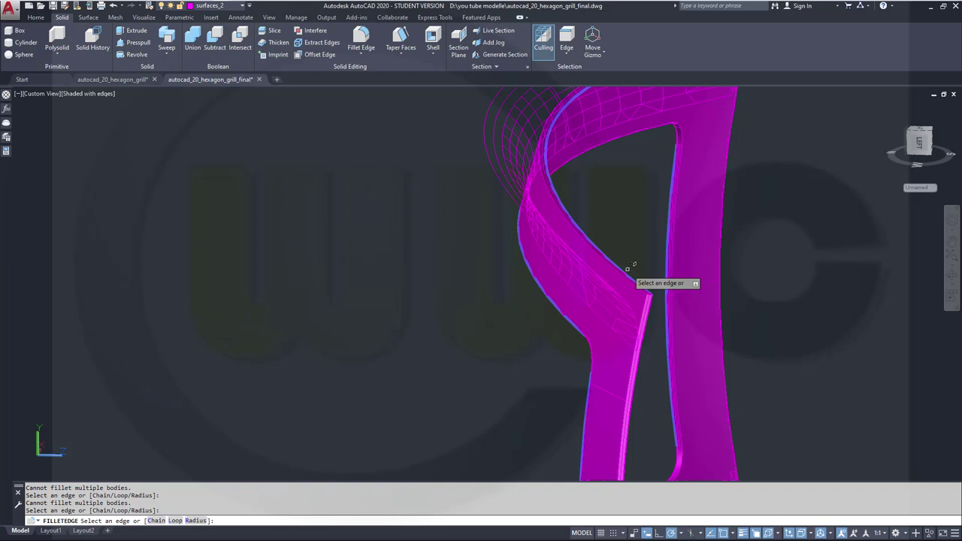
pyautogui.click(633, 278)
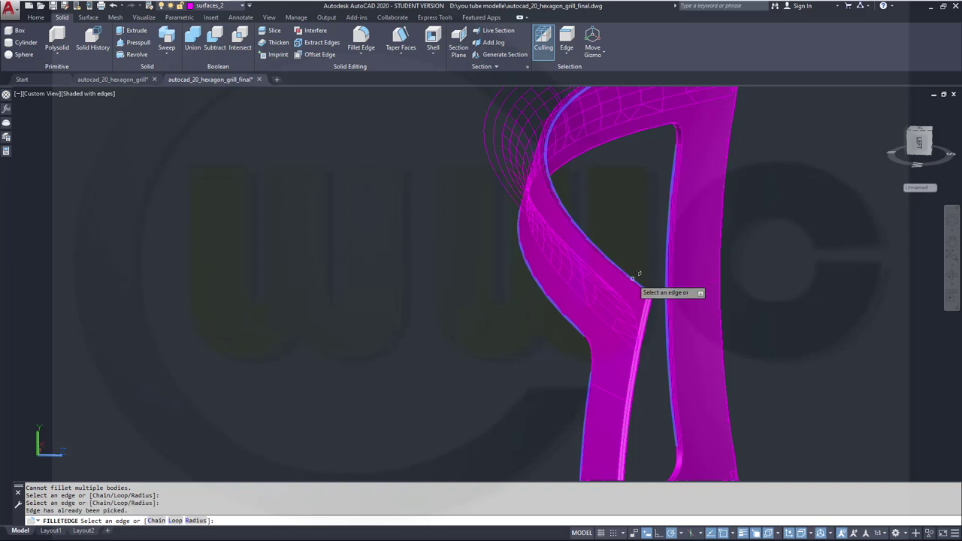
pyautogui.scroll(3, 663, 299)
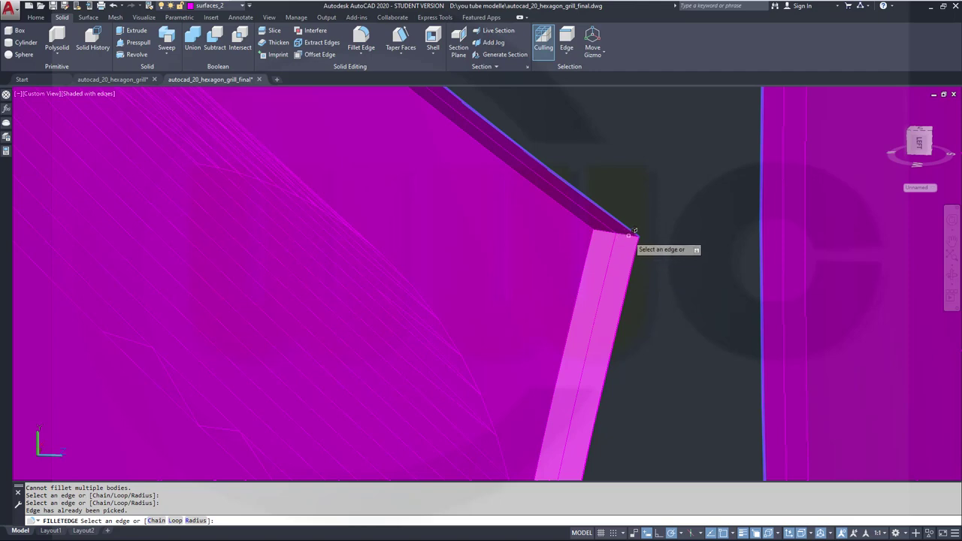
pyautogui.click(629, 234)
pyautogui.scroll(-5, 640, 238)
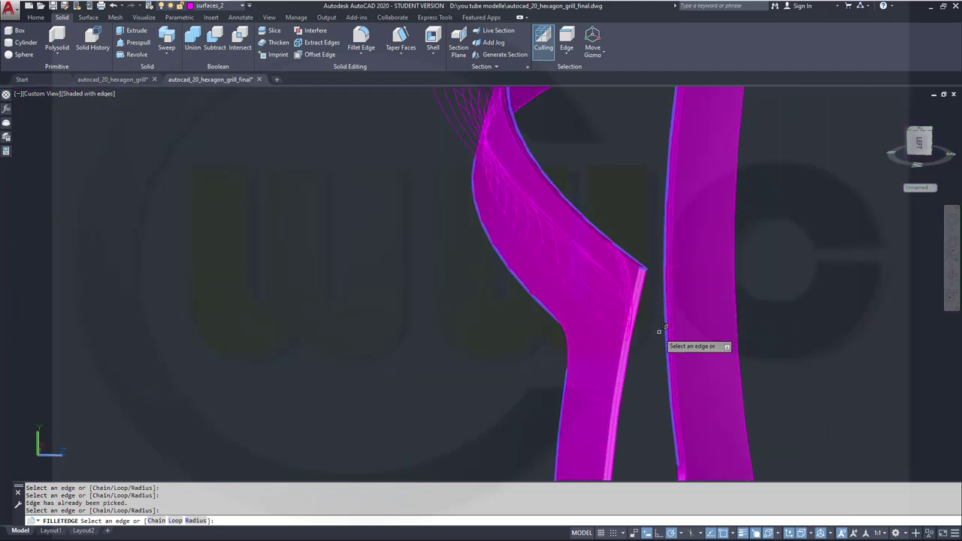
# Add the lower corner edge, finish the five-edge selection, and apply the fillet.
pyautogui.keyDown('shift'); pyautogui.moveTo(687, 406); pyautogui.dragTo(601, 255, button='middle'); pyautogui.keyUp('shift')
pyautogui.scroll(6, 571, 281)
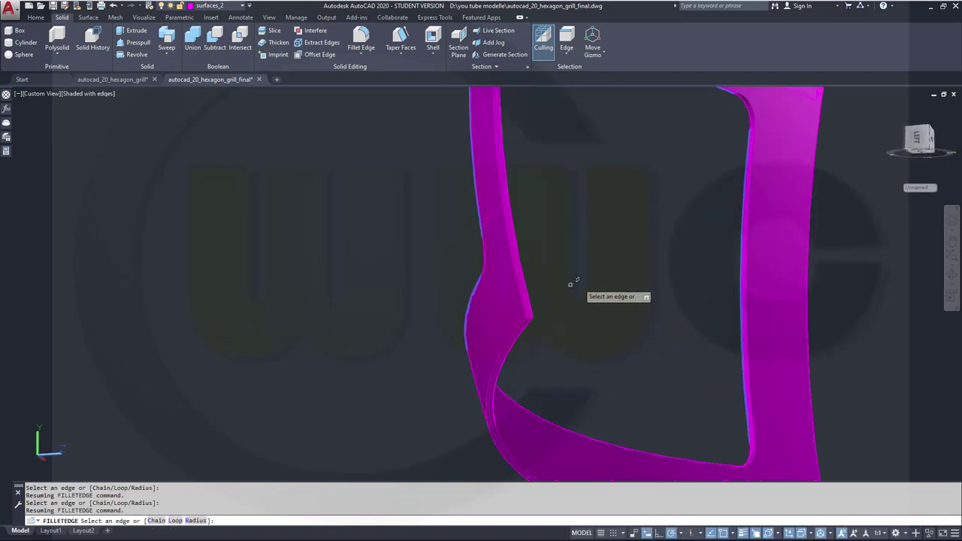
pyautogui.click(539, 316)
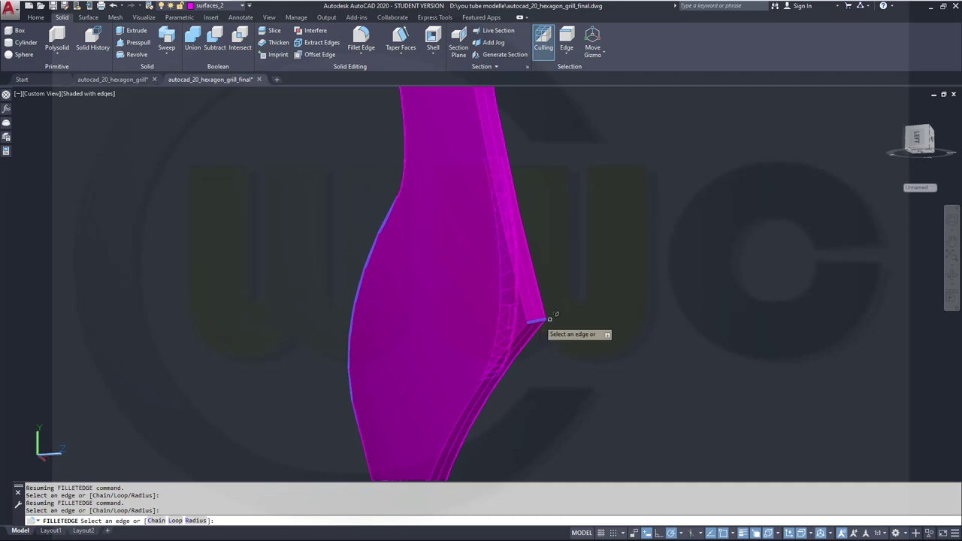
pyautogui.press('Return')
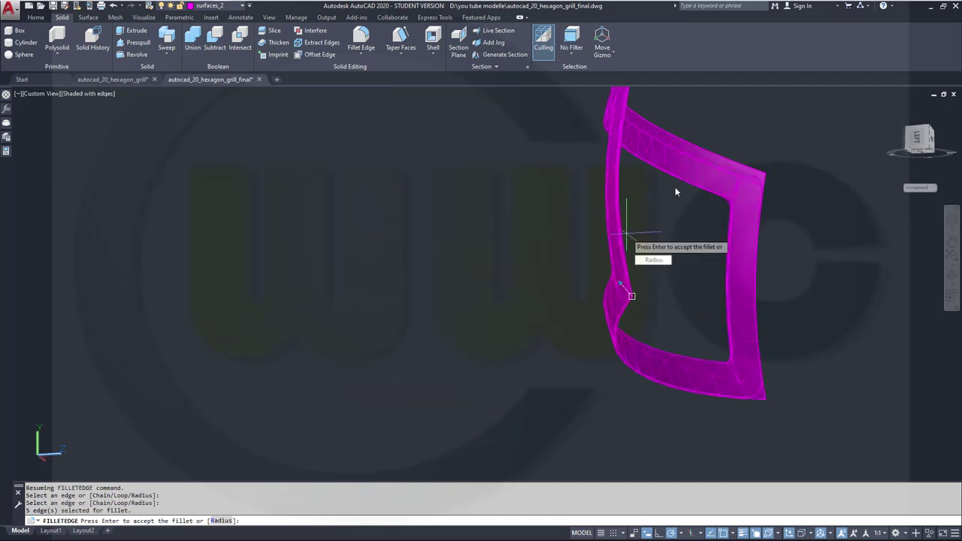
pyautogui.keyDown('shift'); pyautogui.moveTo(676, 189); pyautogui.dragTo(759, 296, button='middle'); pyautogui.keyUp('shift')
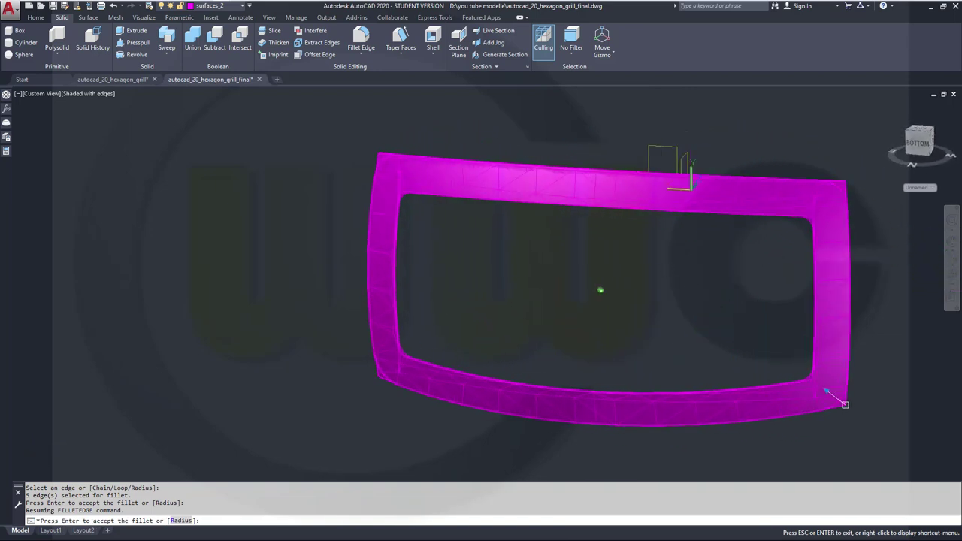
pyautogui.scroll(2, 750, 321)
pyautogui.press('Return')
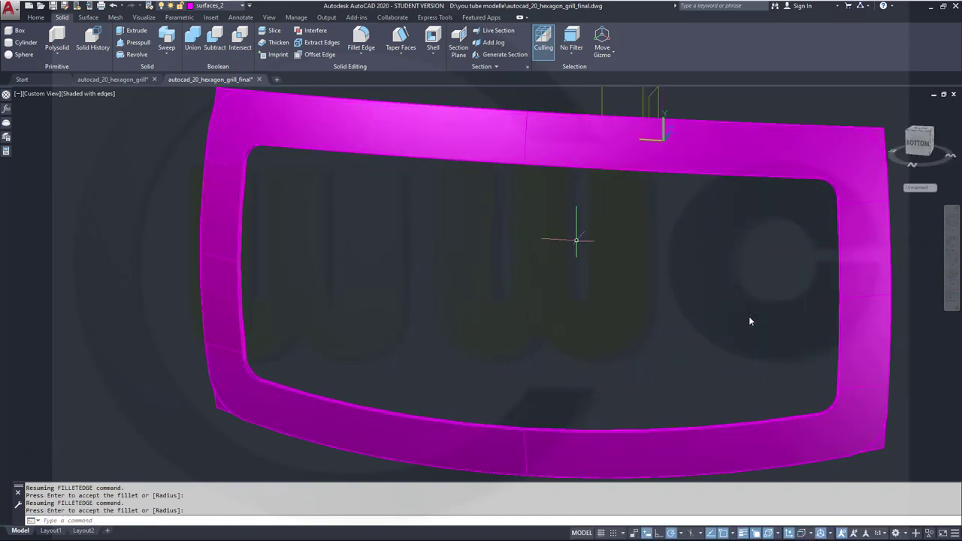
# End Fillet Edge and move the corner sliver onto hidden layer 0, dismissing the warning.
pyautogui.scroll(2, 750, 321)
pyautogui.scroll(-4, 749, 321)
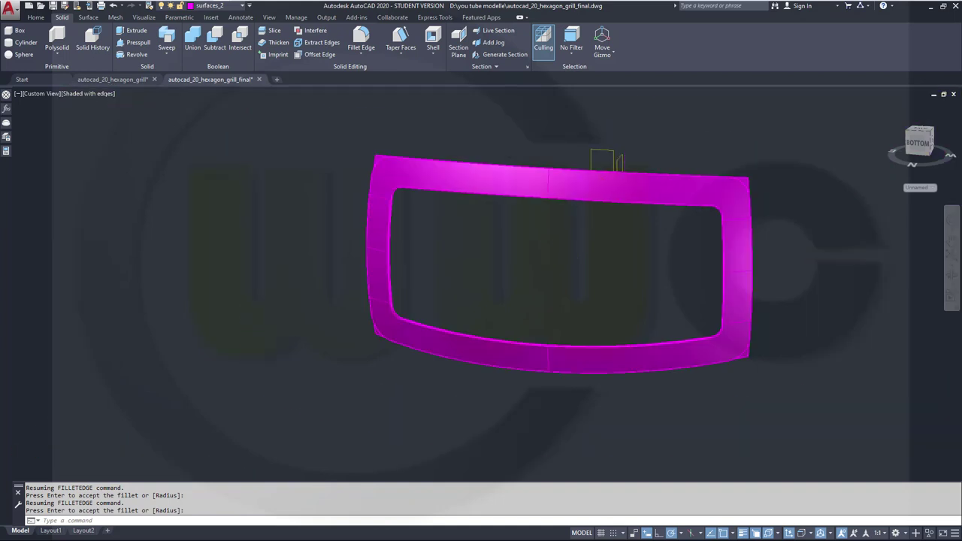
pyautogui.scroll(5, 729, 193)
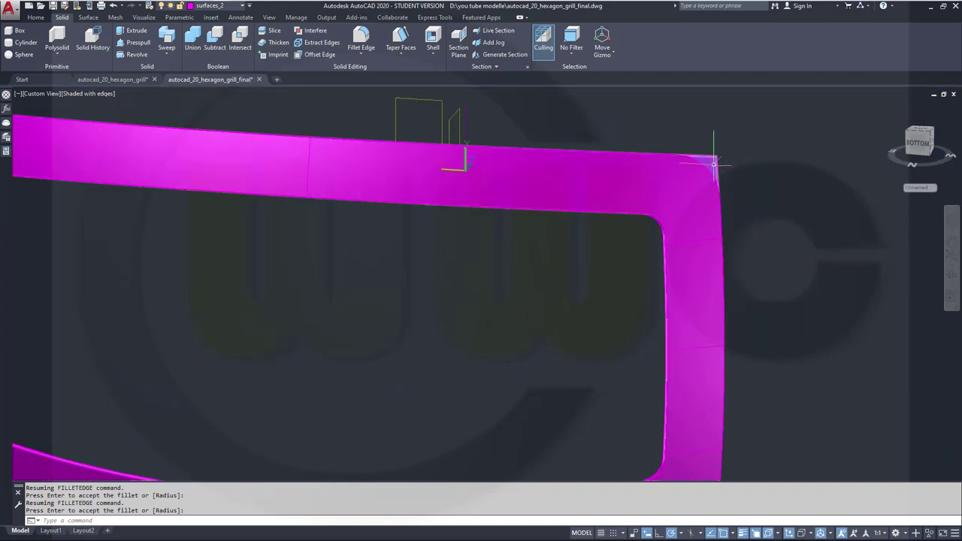
pyautogui.press('Return')
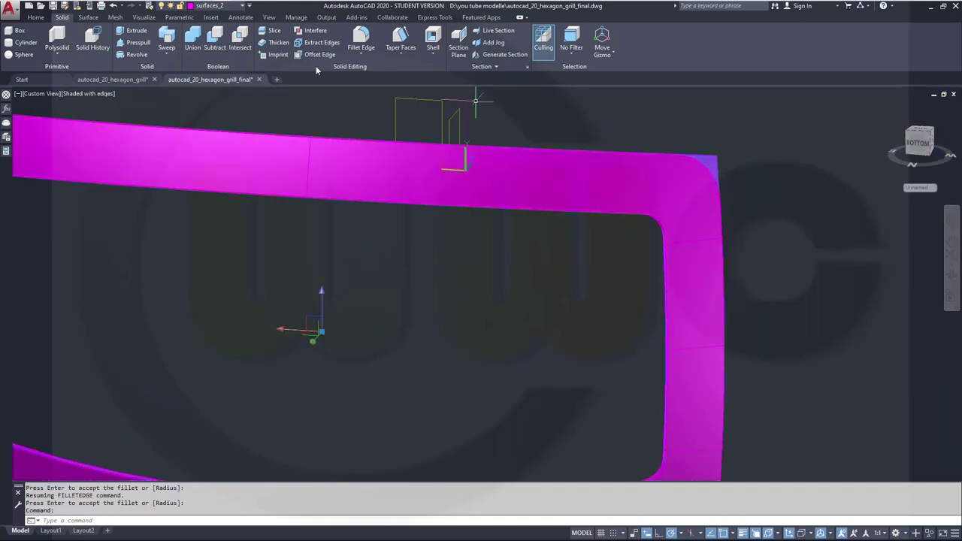
pyautogui.click(242, 6)
pyautogui.click(203, 16)
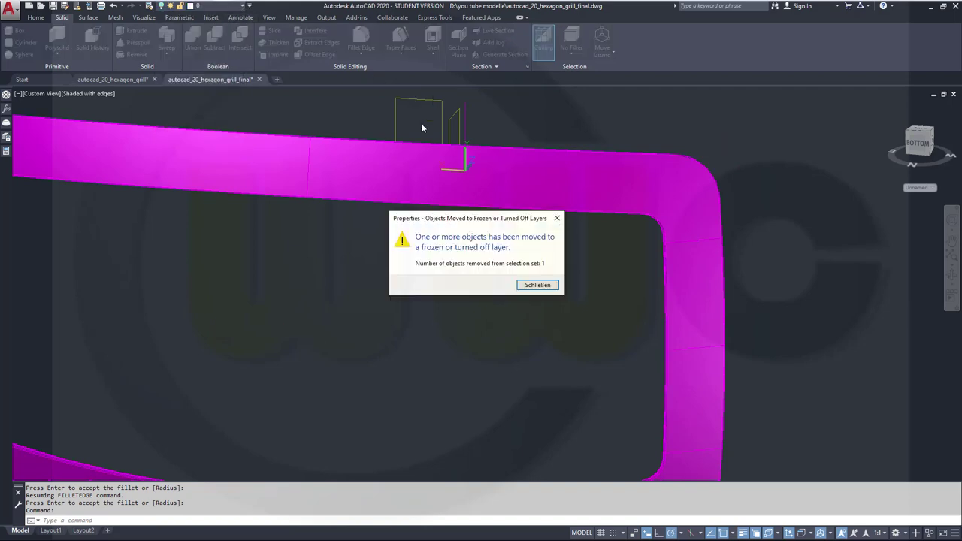
pyautogui.click(537, 287)
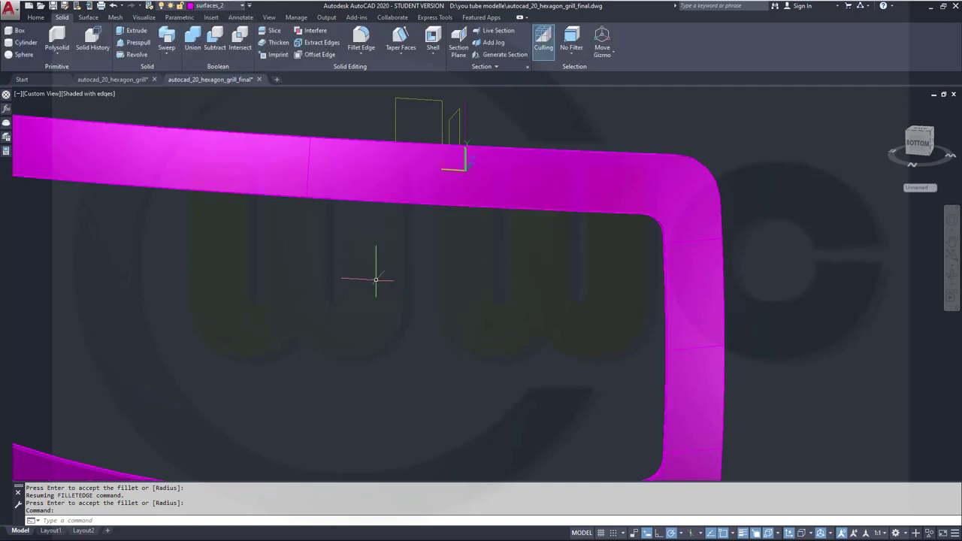
pyautogui.scroll(-3, 456, 284)
pyautogui.scroll(4, 397, 269)
pyautogui.scroll(-5, 398, 269)
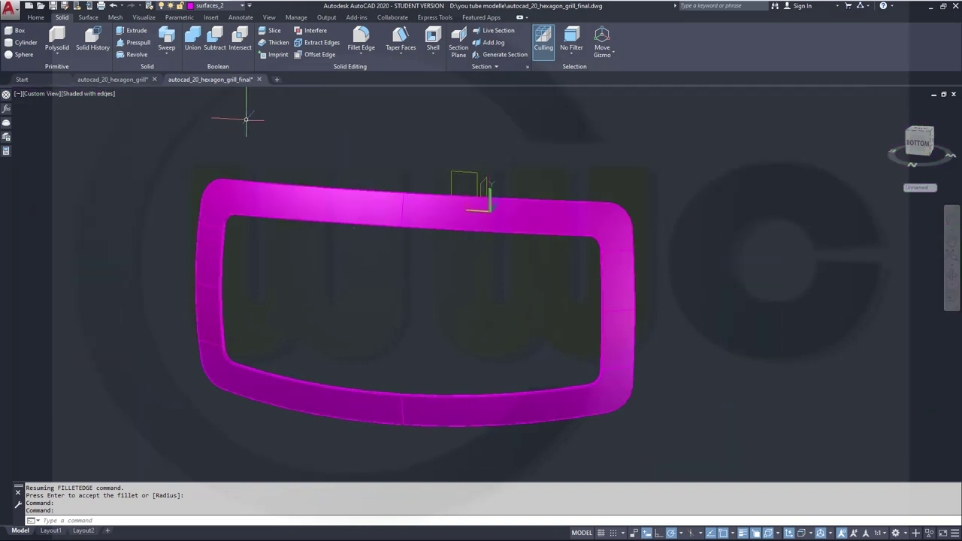
# Turn on the solid_minus layer so the honeycomb mesh is visible again.
pyautogui.click(241, 6)
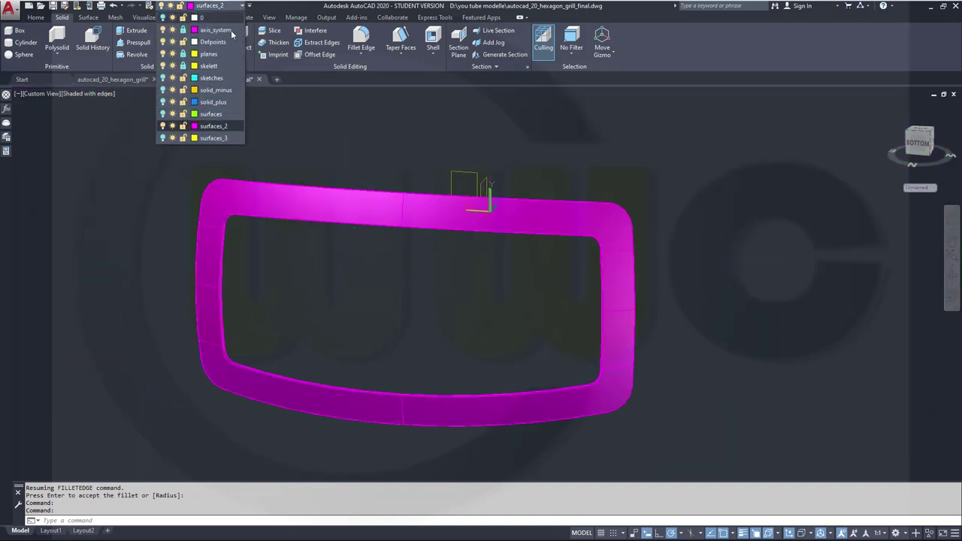
pyautogui.click(163, 89)
pyautogui.scroll(3, 414, 226)
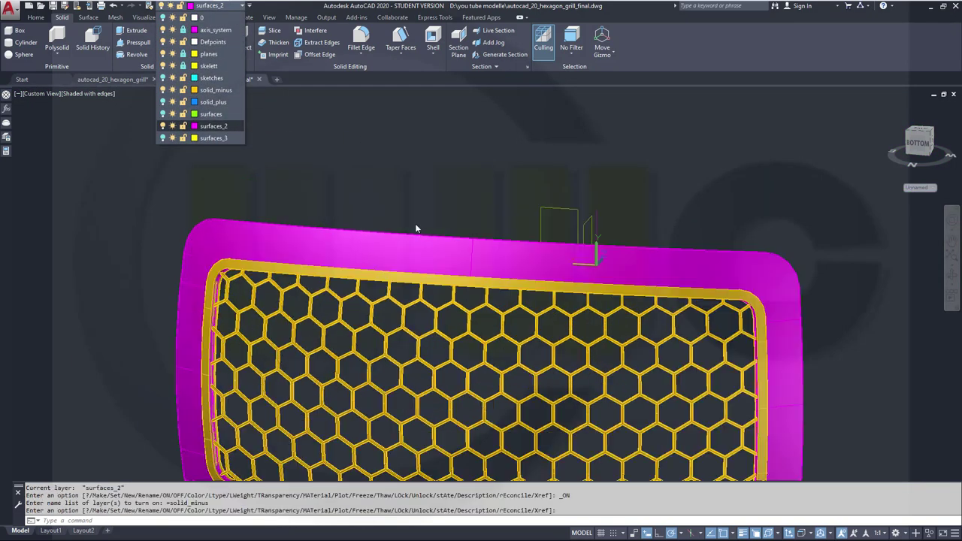
pyautogui.scroll(-3, 423, 208)
pyautogui.click(429, 217)
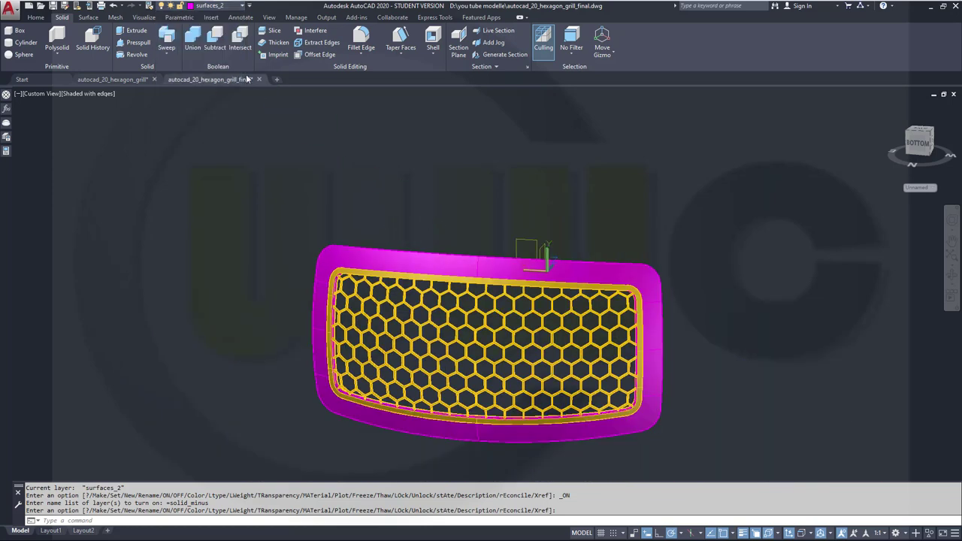
# Union the honeycomb mesh with the magenta frame and orbit to an arched front view.
pyautogui.click(192, 38)
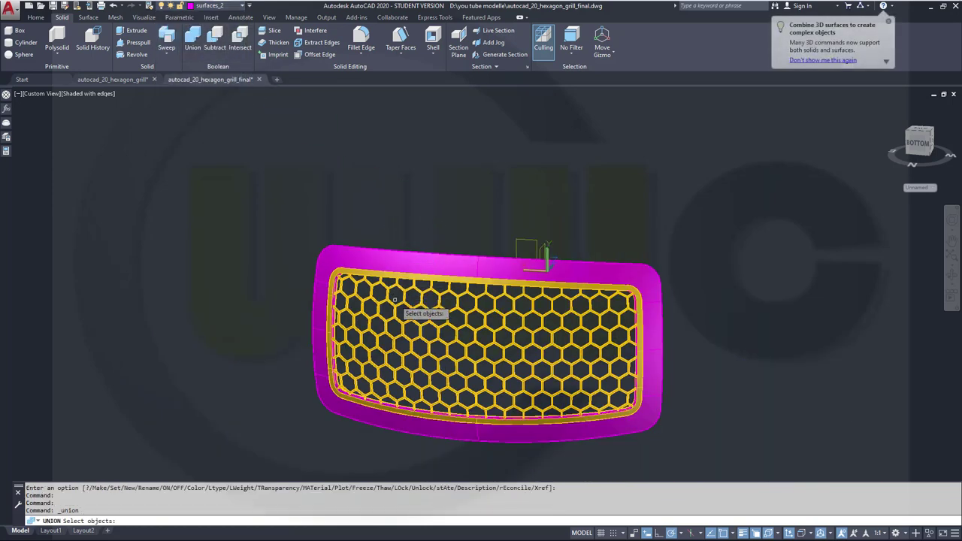
pyautogui.click(392, 265)
pyautogui.click(393, 258)
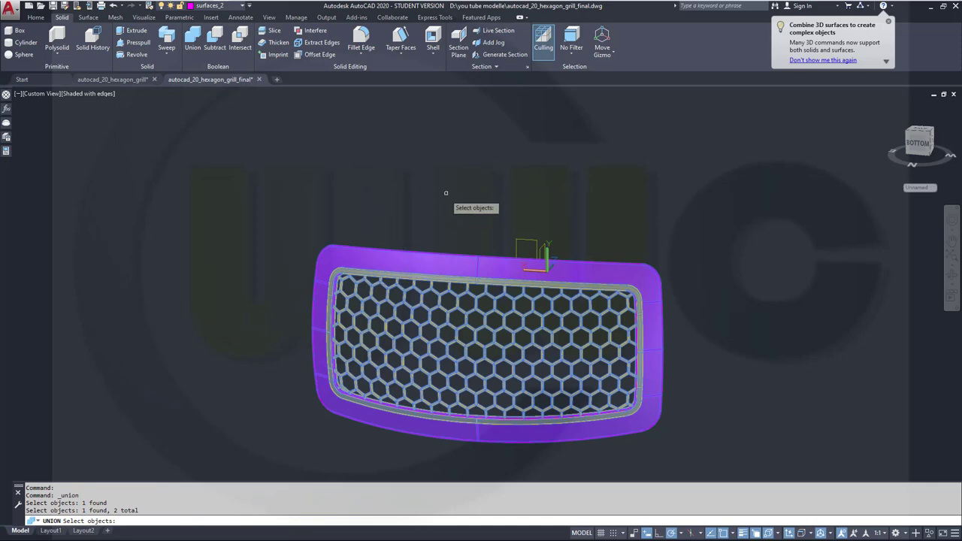
pyautogui.press('Return')
pyautogui.keyDown('shift'); pyautogui.moveTo(542, 322); pyautogui.dragTo(464, 336, button='middle'); pyautogui.keyUp('shift')
pyautogui.scroll(5, 464, 336)
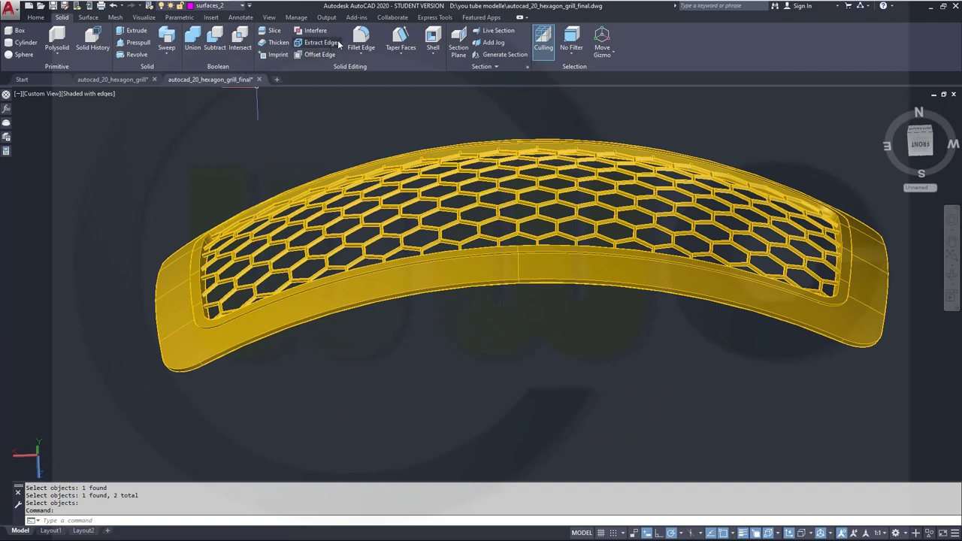
# Start Chamfer Edge from the Fillet Edge dropdown in edge-loop selection mode.
pyautogui.click(359, 53)
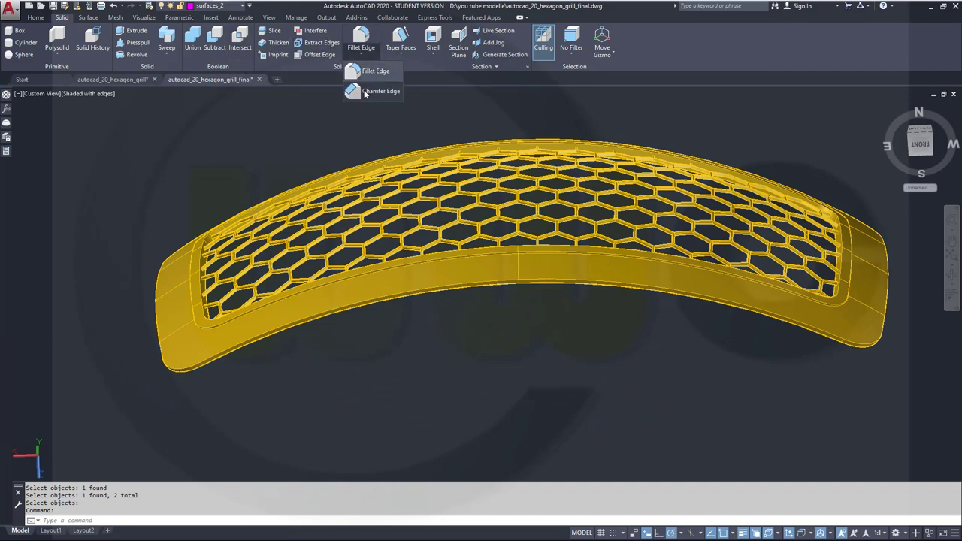
pyautogui.click(365, 91)
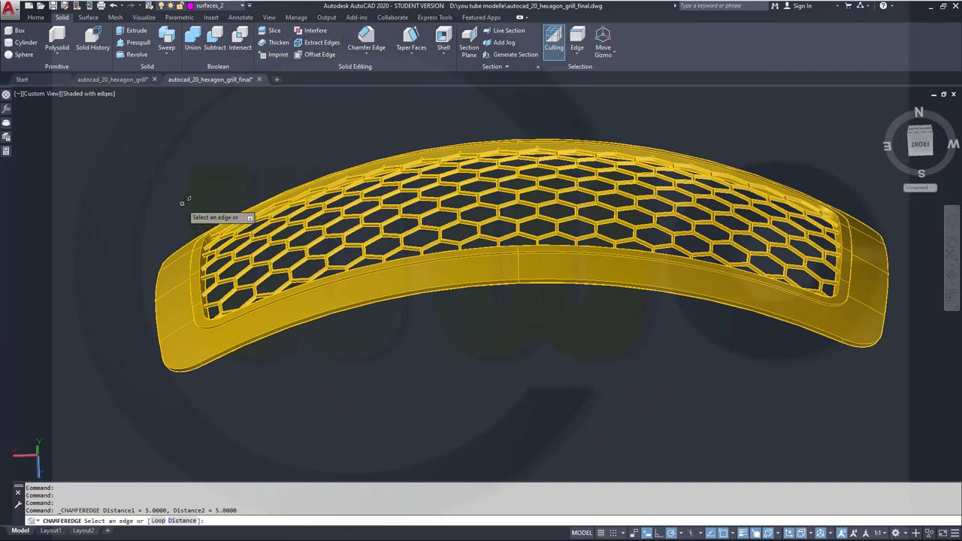
pyautogui.rightClick(145, 178)
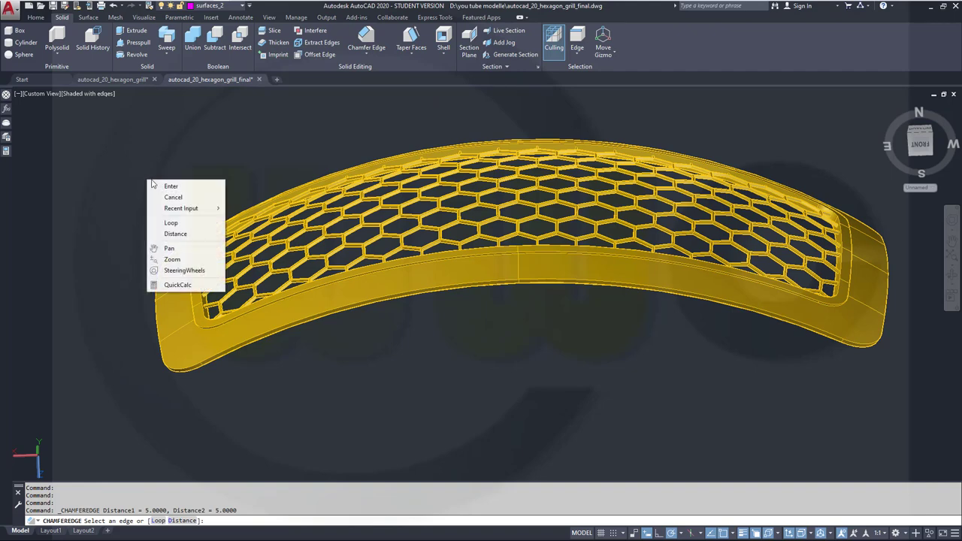
pyautogui.click(169, 219)
pyautogui.scroll(4, 270, 303)
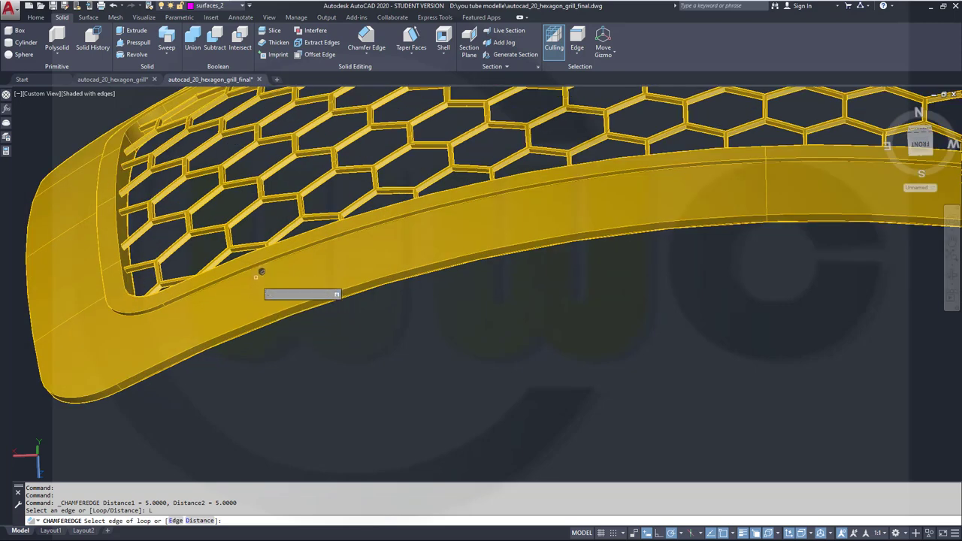
# Set both chamfer distances to 0.5.
pyautogui.rightClick(363, 335)
pyautogui.click(392, 389)
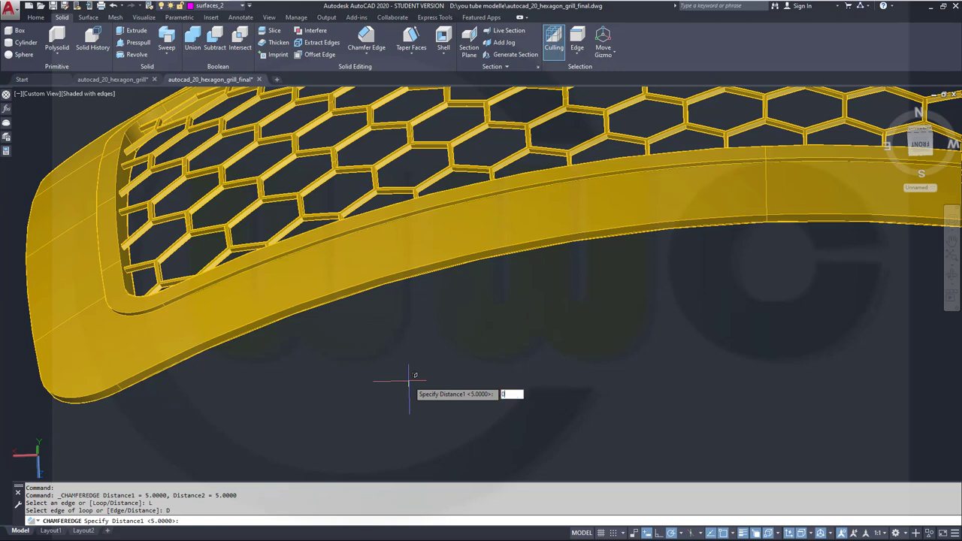
pyautogui.press('Return')
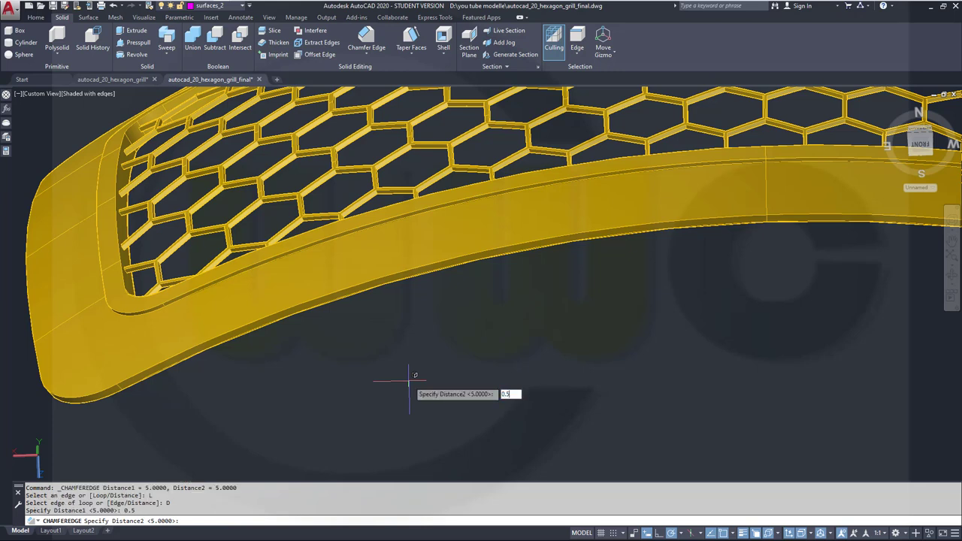
pyautogui.press('Return')
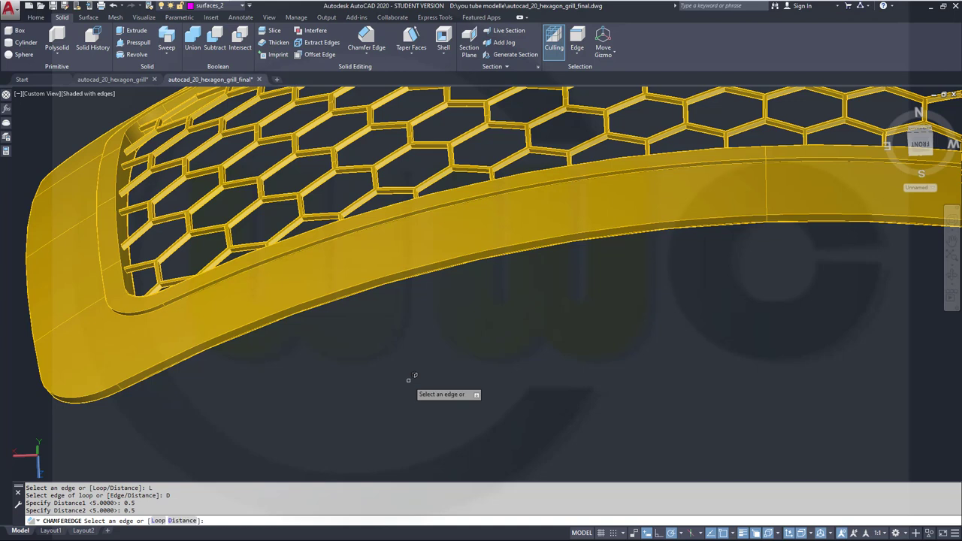
# Select the frame's inner rim loop, inner corner edge and upper rim edge for chamfering.
pyautogui.click(340, 227)
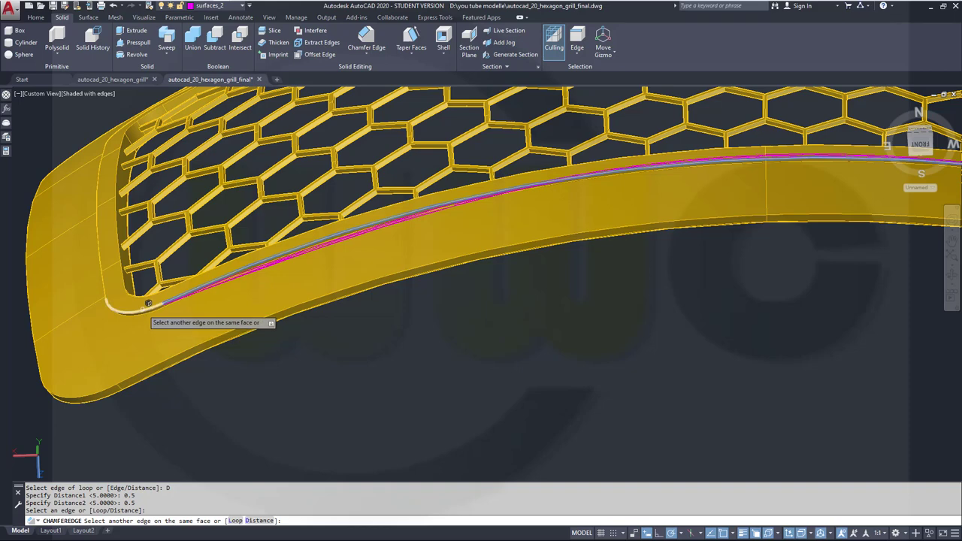
pyautogui.click(103, 279)
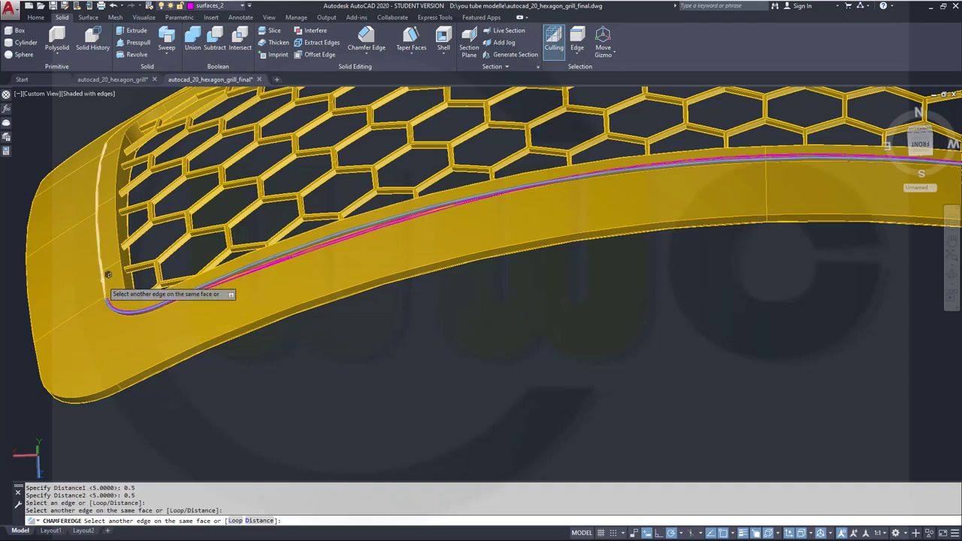
pyautogui.keyDown('shift'); pyautogui.moveTo(215, 220); pyautogui.dragTo(103, 255, button='middle'); pyautogui.keyUp('shift')
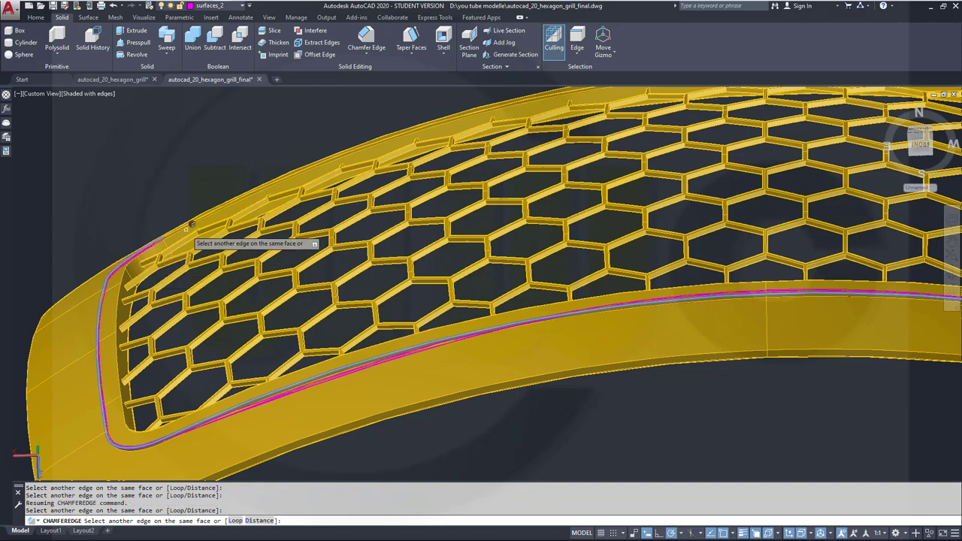
pyautogui.scroll(1, 193, 220)
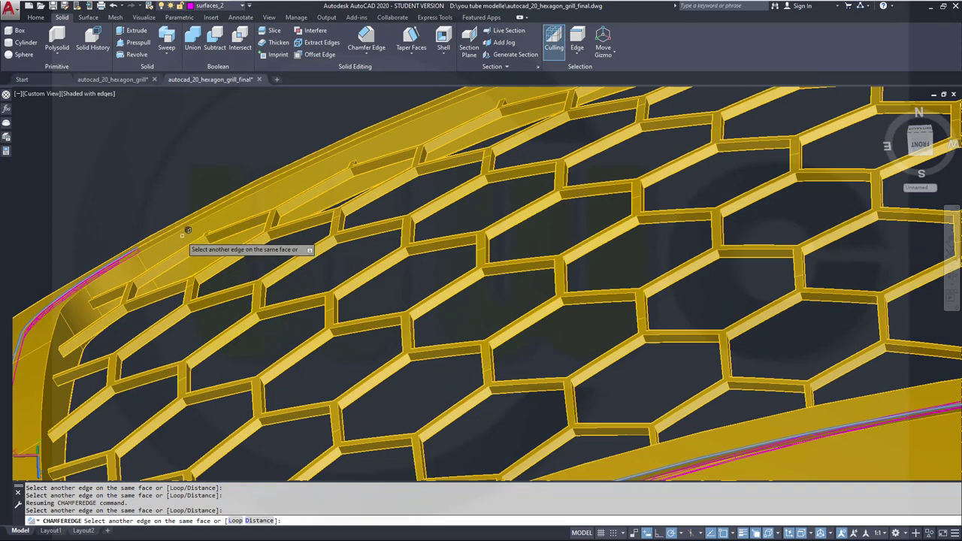
pyautogui.scroll(1, 184, 233)
pyautogui.keyDown('shift'); pyautogui.moveTo(197, 249); pyautogui.dragTo(243, 271, button='middle'); pyautogui.keyUp('shift')
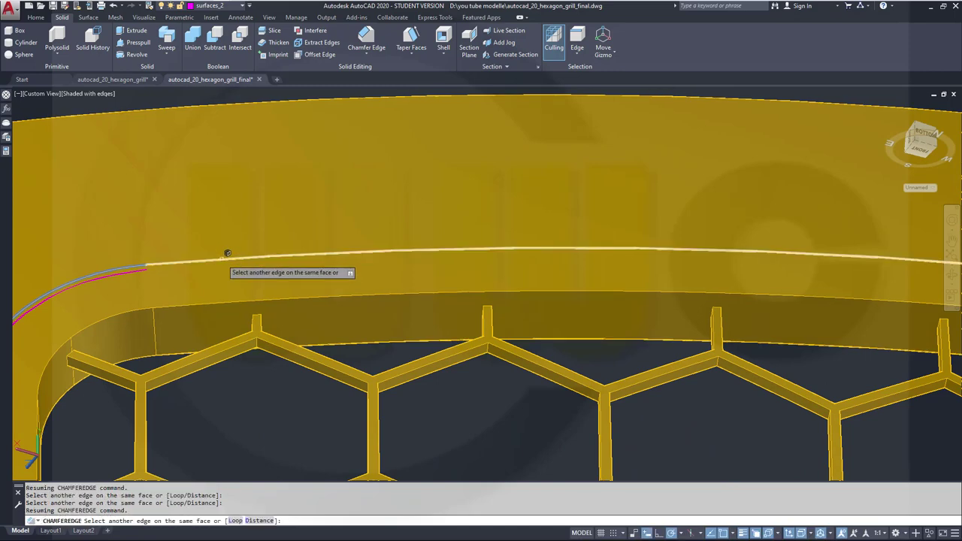
pyautogui.click(221, 254)
# Turn the grill to face the hexagon grid and add the corner arc edge.
pyautogui.scroll(2, 467, 306)
pyautogui.scroll(-5, 468, 305)
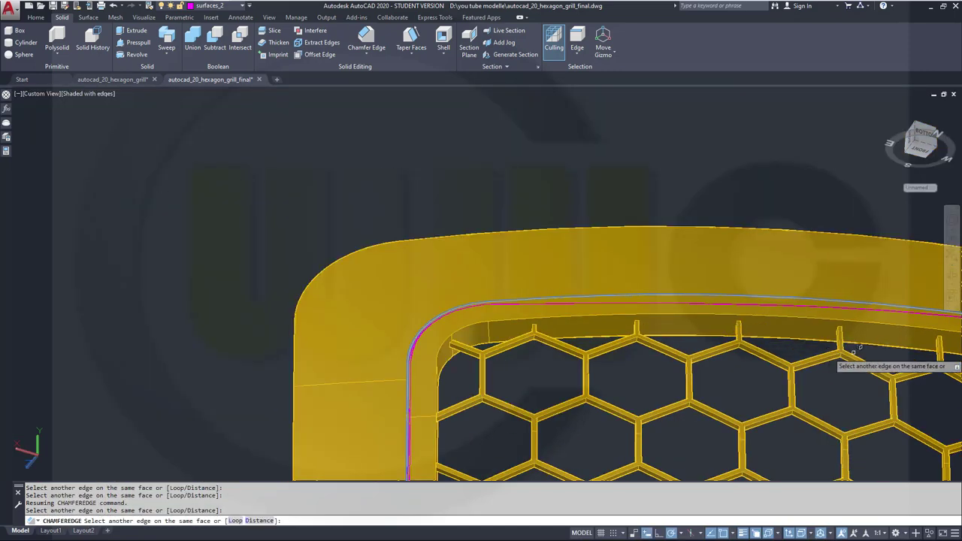
pyautogui.scroll(1, 790, 350)
pyautogui.keyDown('shift'); pyautogui.moveTo(790, 350); pyautogui.dragTo(609, 254, button='middle'); pyautogui.keyUp('shift')
pyautogui.scroll(-4, 628, 249)
pyautogui.keyDown('shift'); pyautogui.moveTo(653, 330); pyautogui.dragTo(789, 333, button='middle'); pyautogui.keyUp('shift')
pyautogui.scroll(2, 789, 333)
pyautogui.scroll(4, 789, 333)
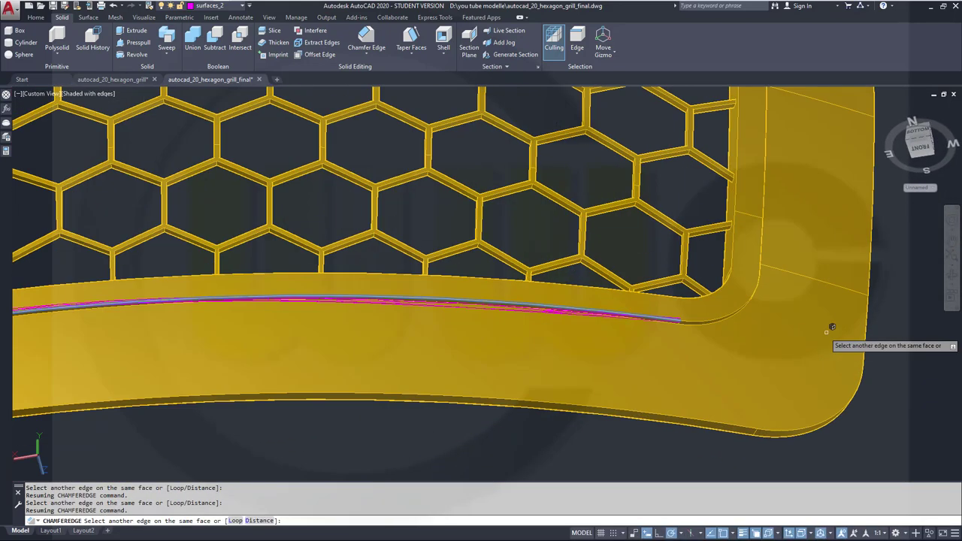
pyautogui.click(713, 315)
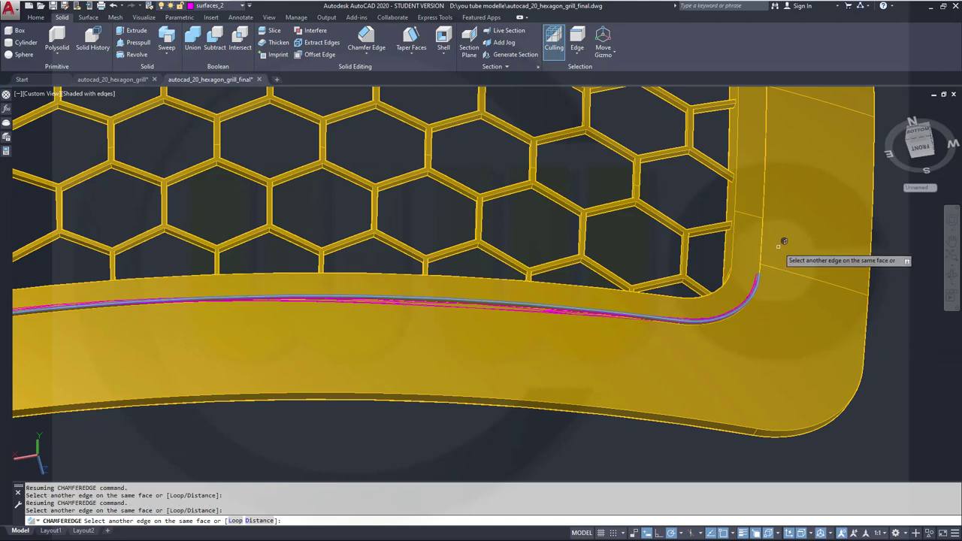
# Add the remaining curved inner corner edges and apply the 0.5 chamfer.
pyautogui.keyDown('shift'); pyautogui.moveTo(784, 252); pyautogui.dragTo(687, 288, button='middle'); pyautogui.keyUp('shift')
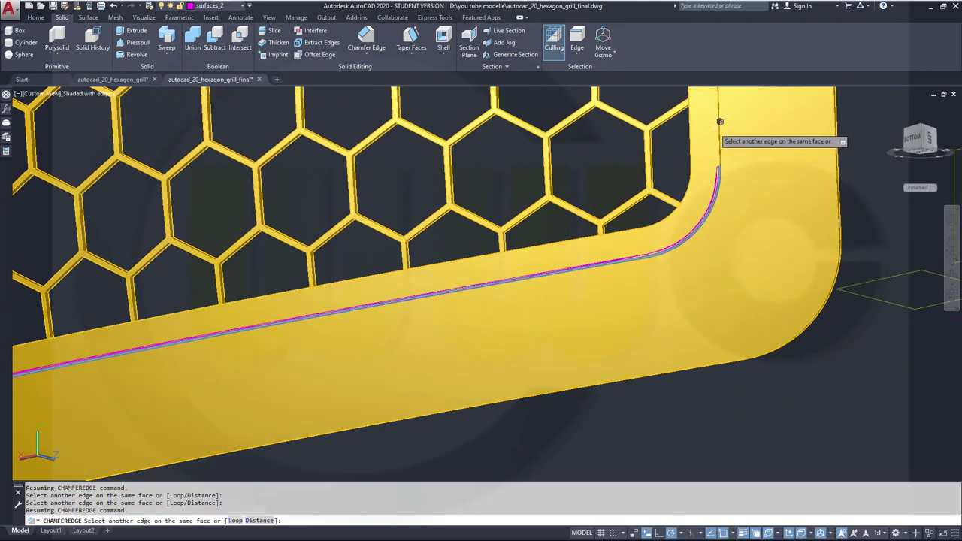
pyautogui.scroll(5, 720, 122)
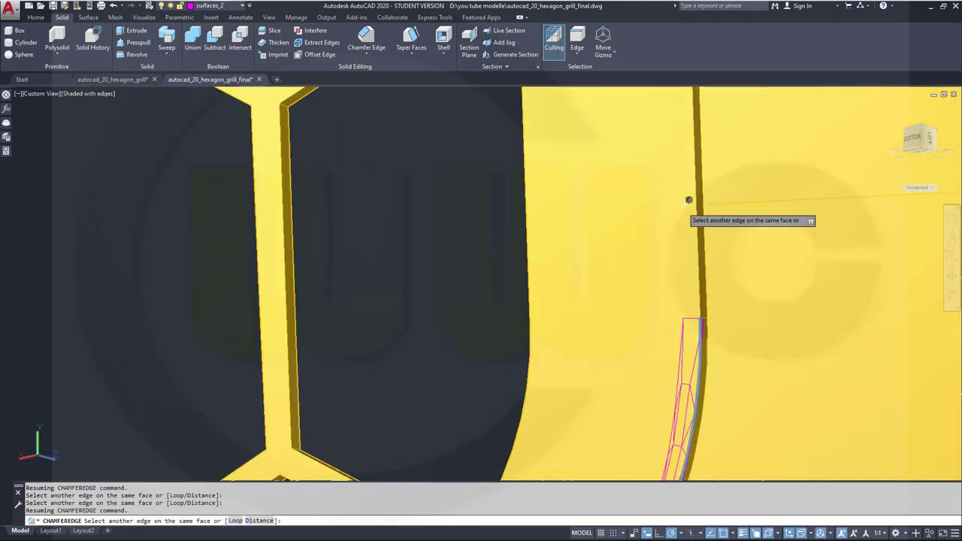
pyautogui.scroll(-8, 714, 211)
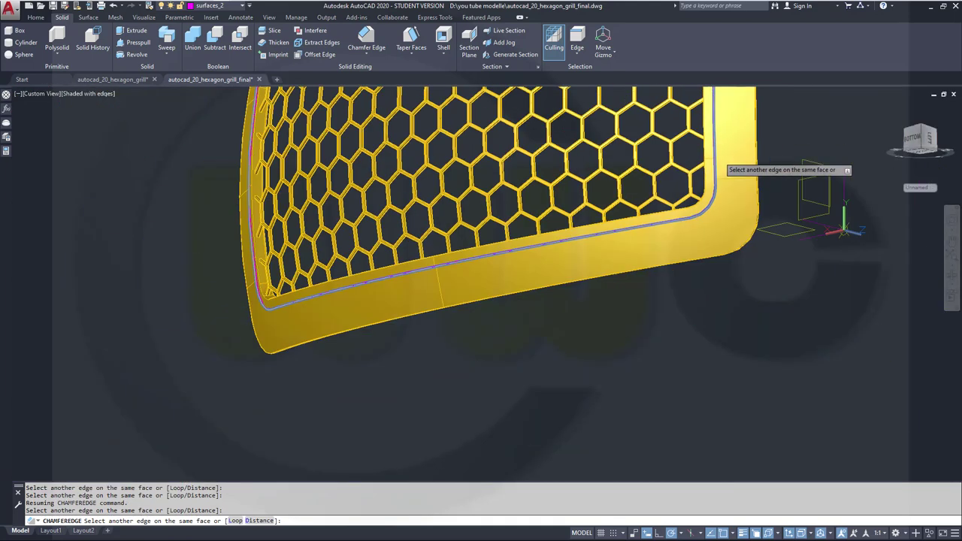
pyautogui.keyDown('shift'); pyautogui.moveTo(719, 141); pyautogui.dragTo(714, 211, button='middle'); pyautogui.keyUp('shift')
pyautogui.scroll(5, 707, 239)
pyautogui.scroll(2, 670, 271)
pyautogui.keyDown('shift'); pyautogui.moveTo(639, 293); pyautogui.dragTo(679, 197, button='middle'); pyautogui.keyUp('shift')
pyautogui.scroll(-3, 680, 197)
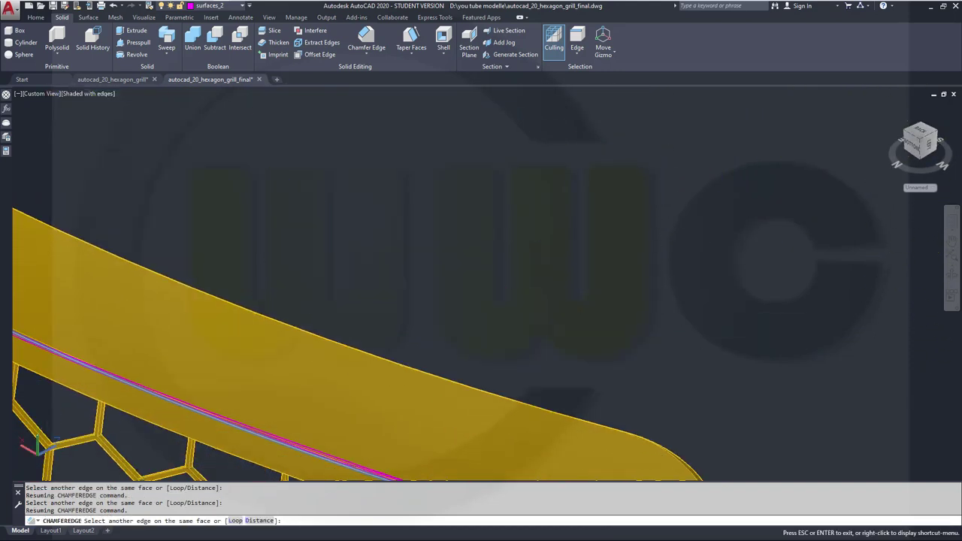
pyautogui.keyDown('shift'); pyautogui.moveTo(692, 300); pyautogui.dragTo(624, 241, button='middle'); pyautogui.keyUp('shift')
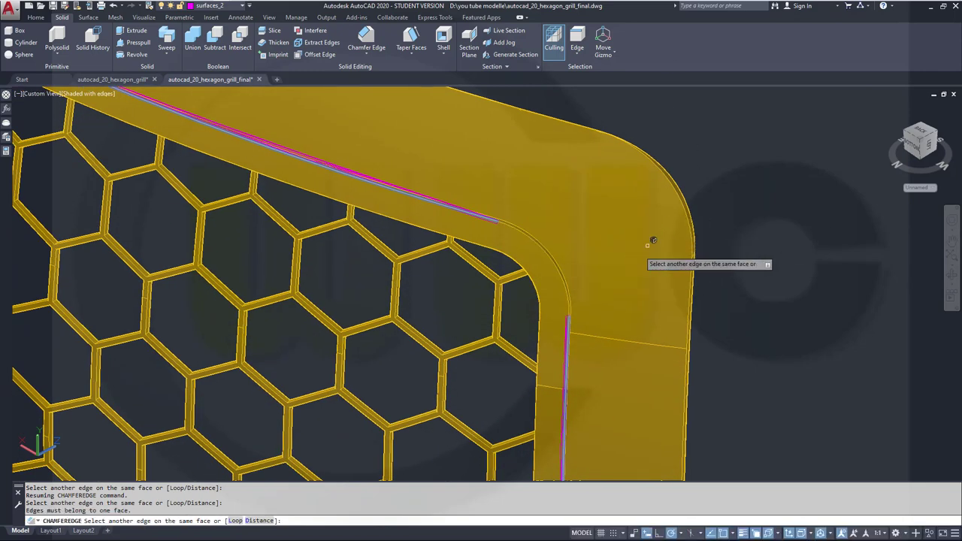
pyautogui.click(571, 271)
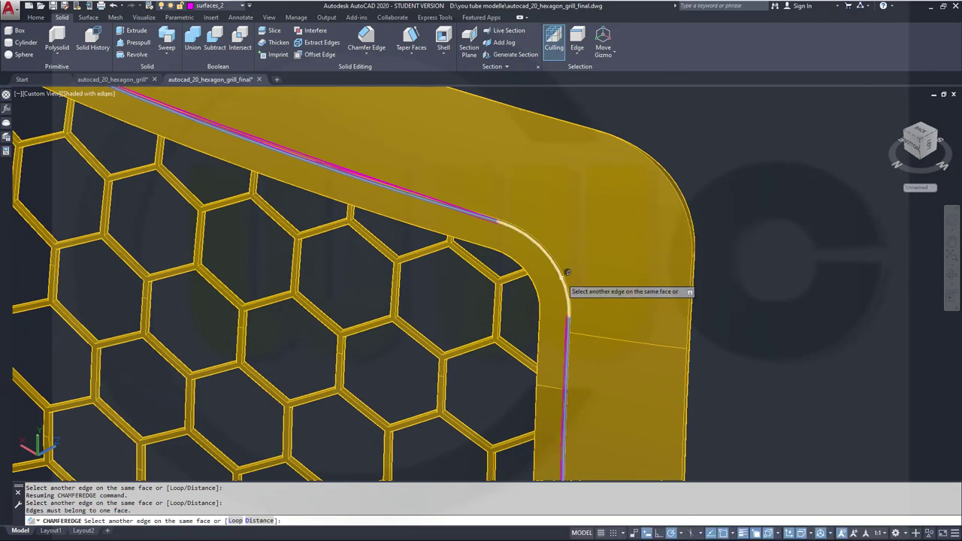
pyautogui.click(567, 272)
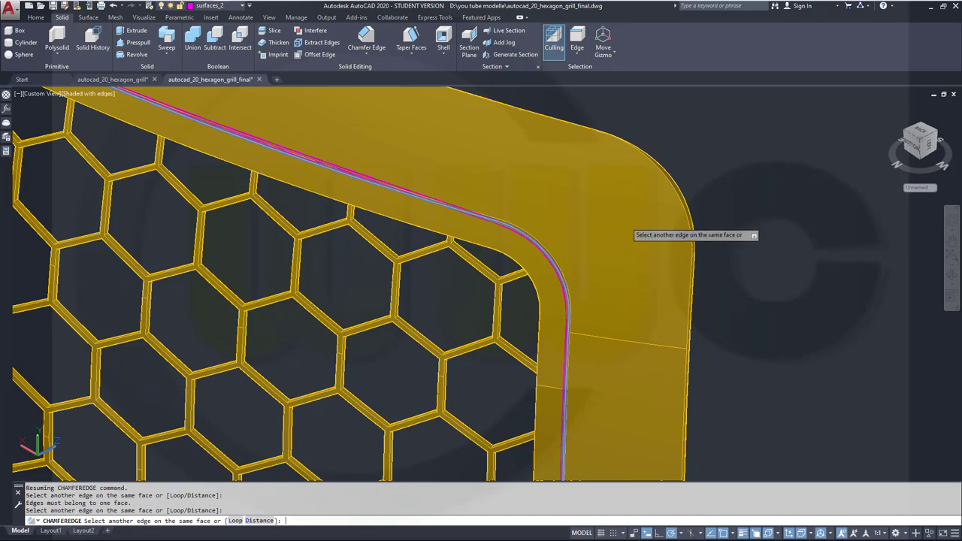
pyautogui.press('Return')
pyautogui.press('Return')
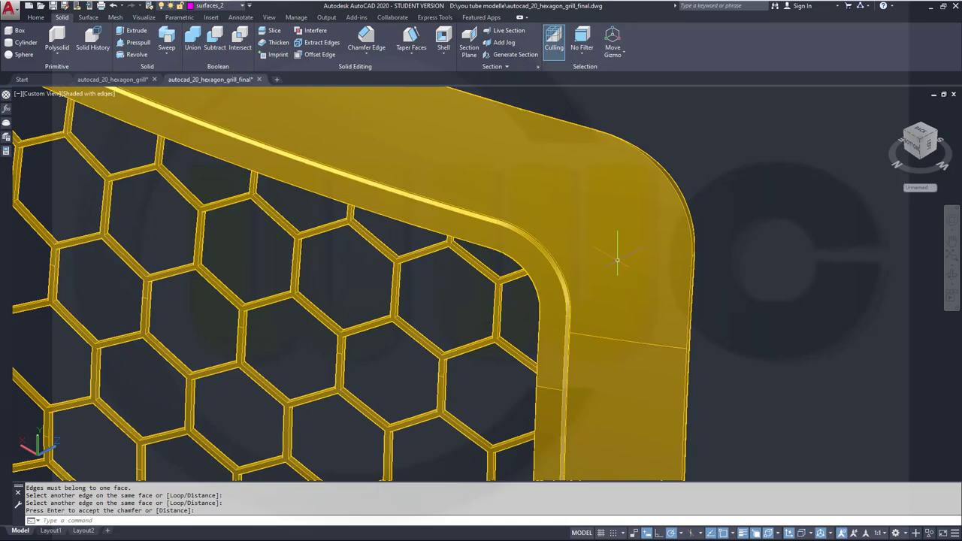
pyautogui.scroll(-5, 617, 260)
# Pick and accept the frame's lower outer edge loop for chamfering.
pyautogui.keyDown('shift'); pyautogui.moveTo(617, 260); pyautogui.dragTo(444, 333, button='middle'); pyautogui.keyUp('shift')
pyautogui.press('Return')
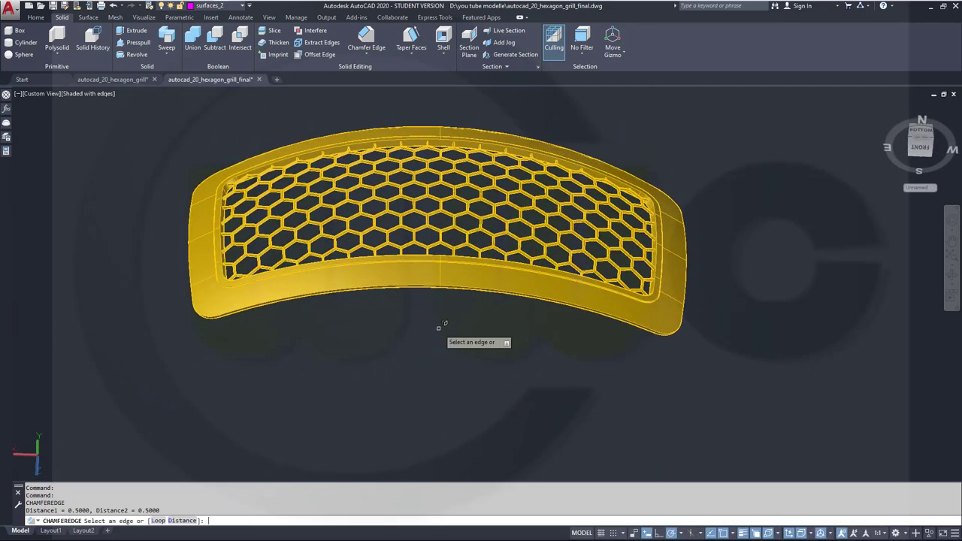
pyautogui.rightClick(326, 345)
pyautogui.click(356, 387)
pyautogui.scroll(5, 286, 328)
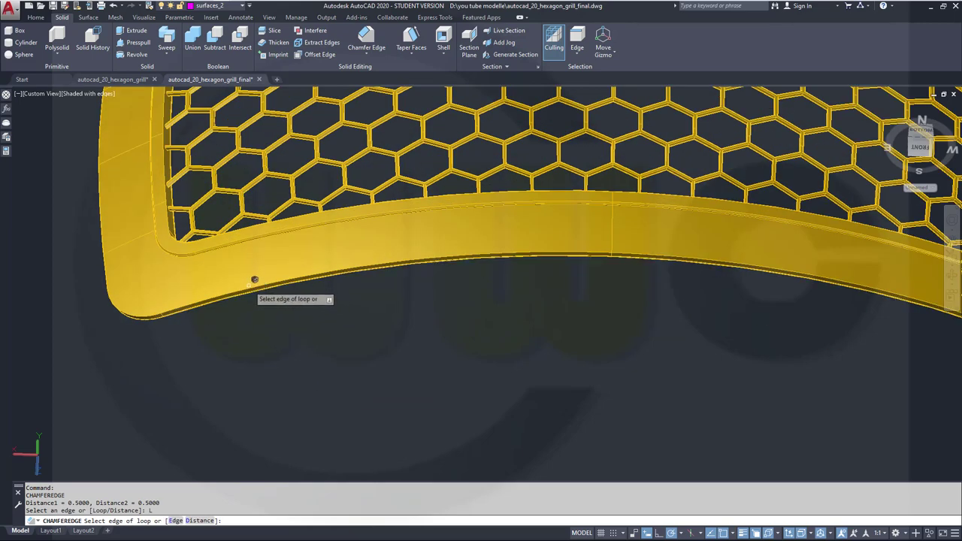
pyautogui.click(252, 282)
pyautogui.scroll(-6, 470, 331)
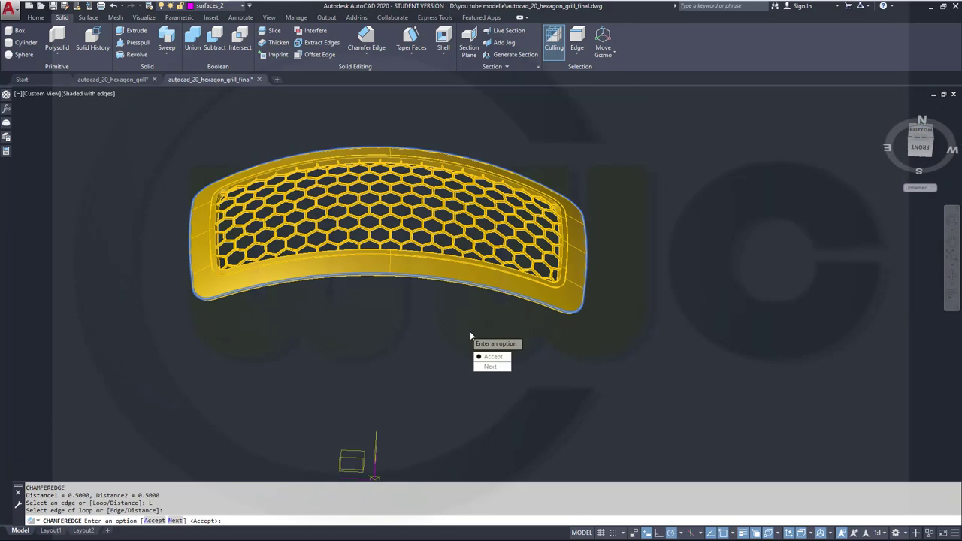
pyautogui.scroll(1, 453, 334)
pyautogui.press('Return')
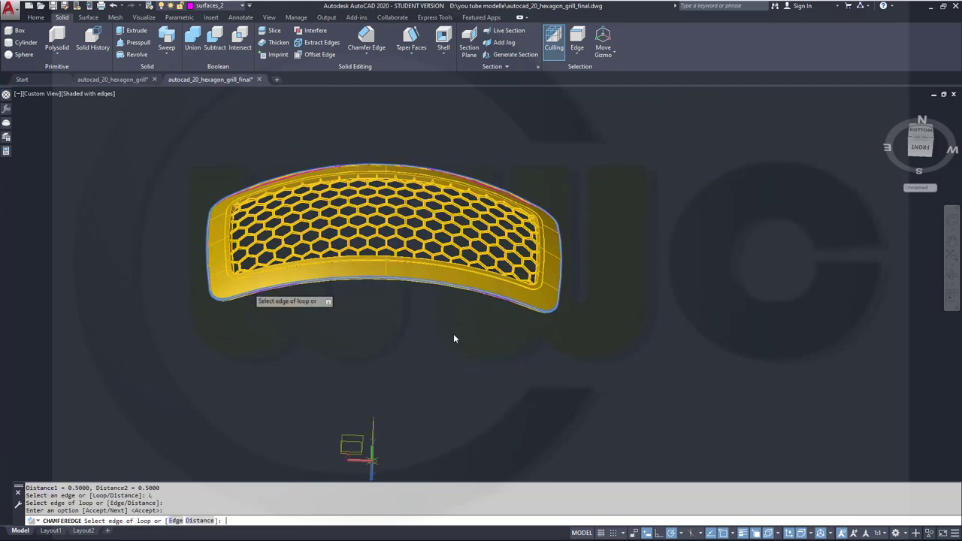
# Add the frame's outer edge loop and apply the 0.5 by 0.5 chamfer.
pyautogui.click(239, 276)
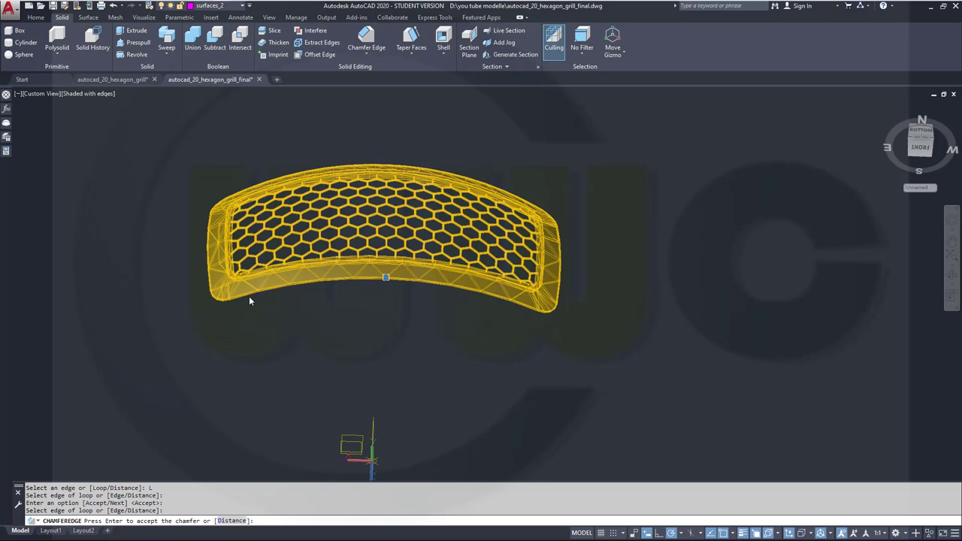
pyautogui.press('Return')
pyautogui.scroll(-1, 427, 296)
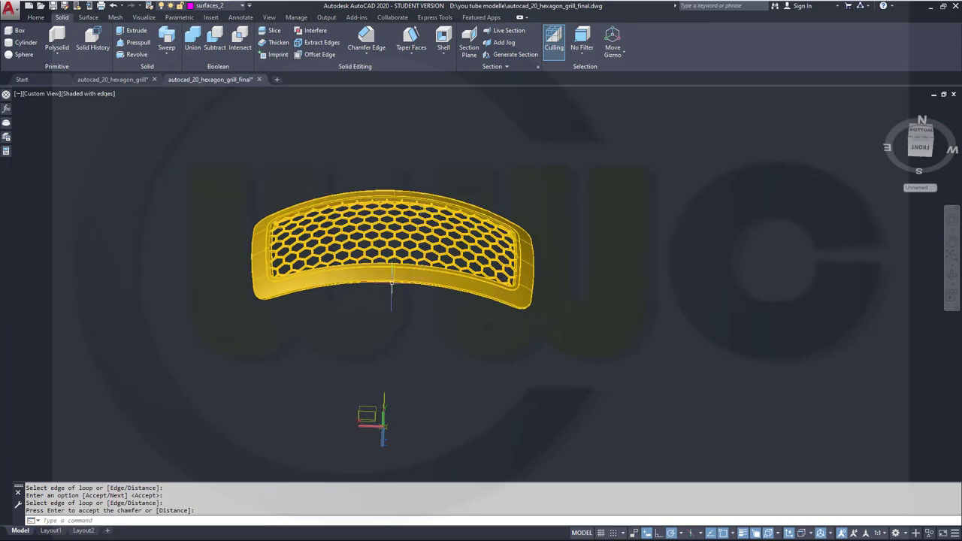
pyautogui.keyDown('shift'); pyautogui.moveTo(391, 285); pyautogui.dragTo(451, 406, button='middle'); pyautogui.keyUp('shift')
pyautogui.scroll(4, 384, 270)
pyautogui.scroll(-2, 384, 271)
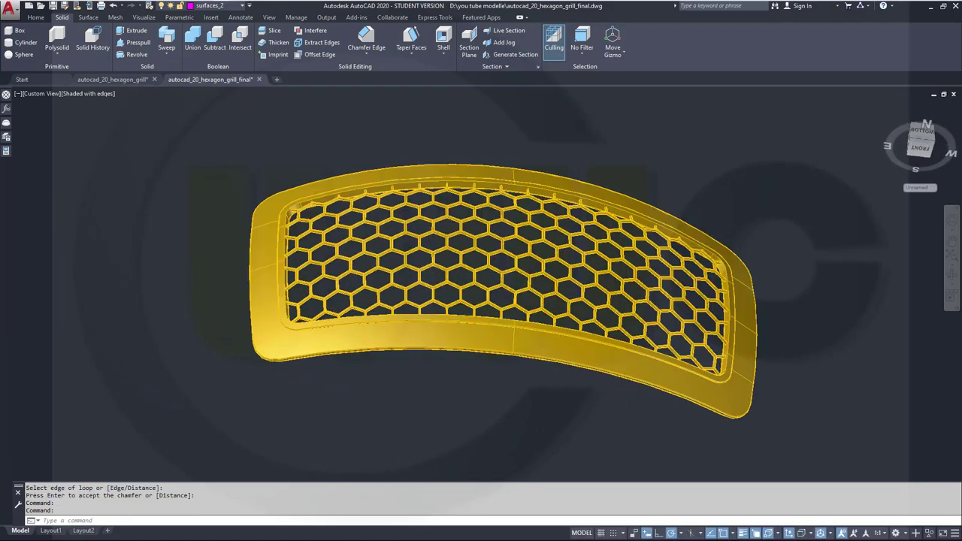
pyautogui.scroll(3, 465, 331)
pyautogui.scroll(-5, 466, 331)
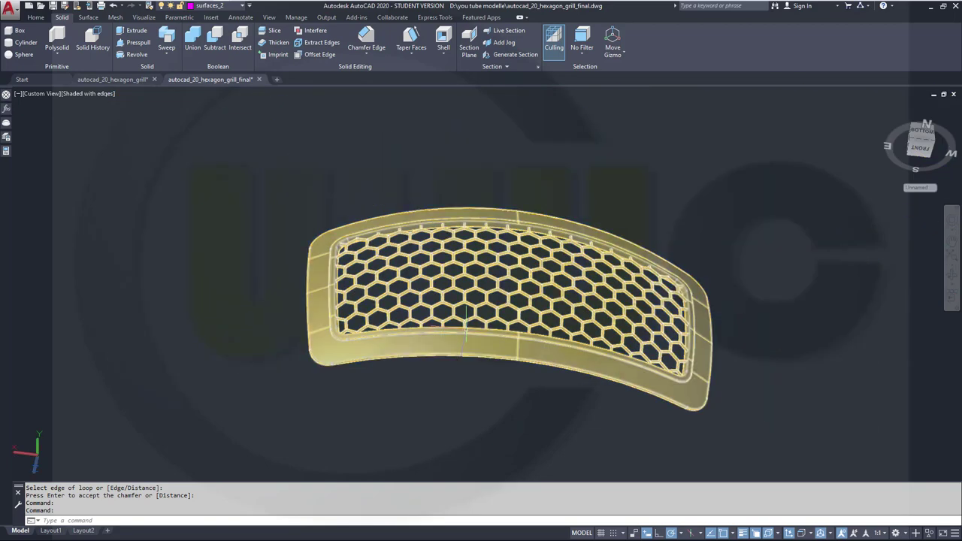
pyautogui.keyDown('shift'); pyautogui.moveTo(465, 331); pyautogui.dragTo(557, 458, button='middle'); pyautogui.keyUp('shift')
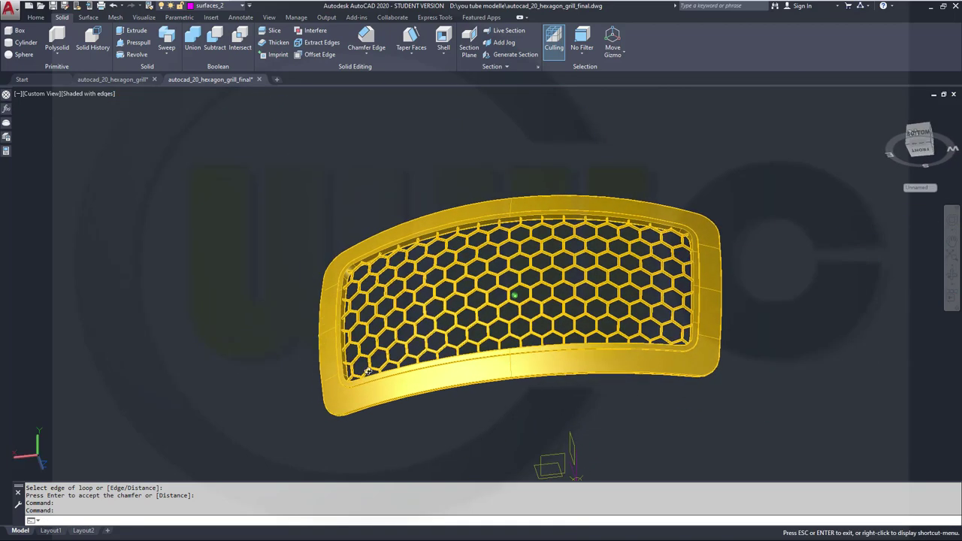
pyautogui.keyDown('shift'); pyautogui.moveTo(369, 371); pyautogui.dragTo(426, 406, button='middle'); pyautogui.keyUp('shift')
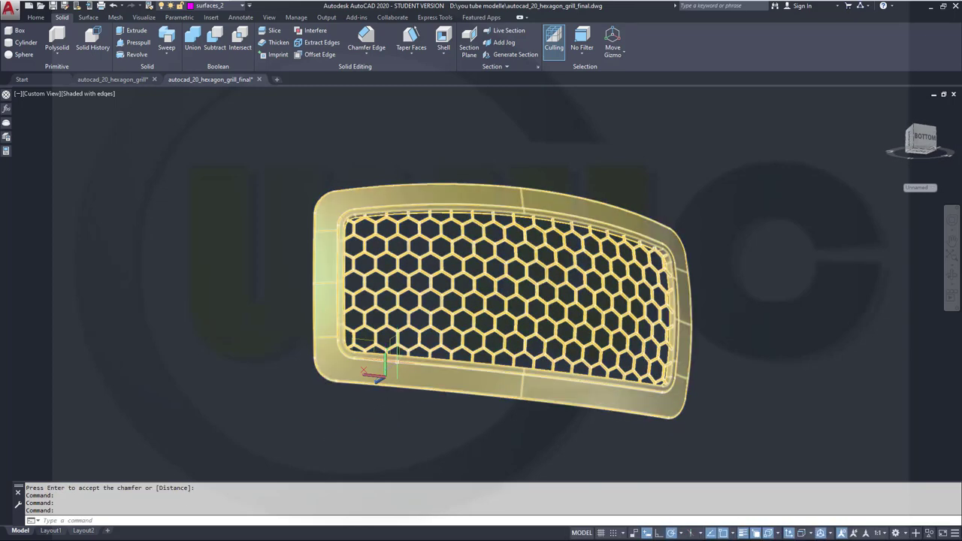
pyautogui.keyDown('shift'); pyautogui.moveTo(496, 319); pyautogui.dragTo(451, 282, button='middle'); pyautogui.keyUp('shift')
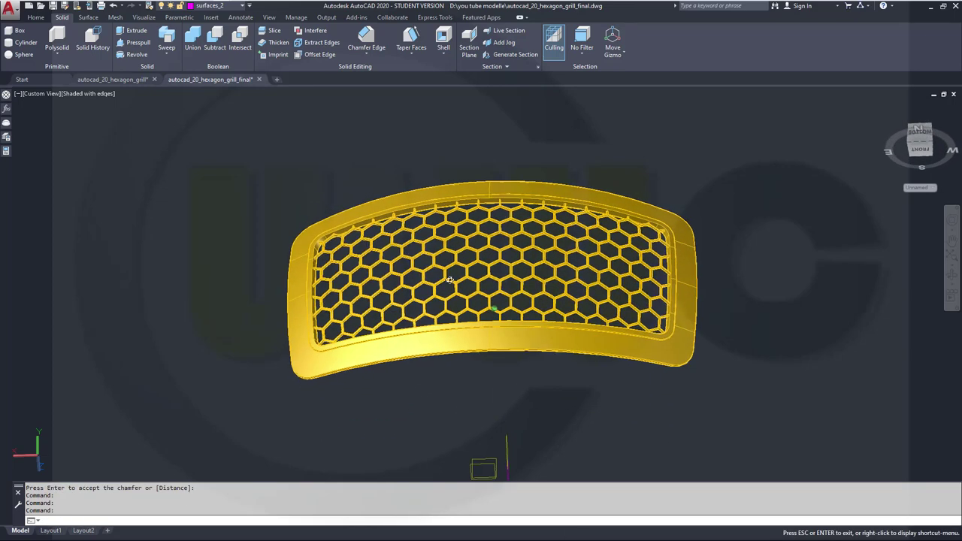
pyautogui.scroll(5, 445, 277)
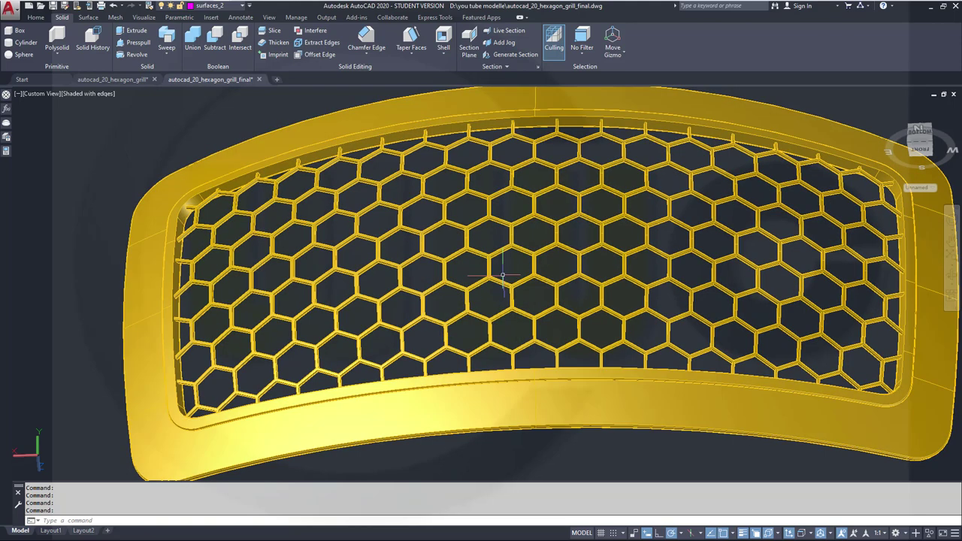
pyautogui.scroll(-3, 496, 281)
pyautogui.keyDown('shift'); pyautogui.moveTo(504, 278); pyautogui.dragTo(464, 224, button='middle'); pyautogui.keyUp('shift')
pyautogui.scroll(2, 527, 333)
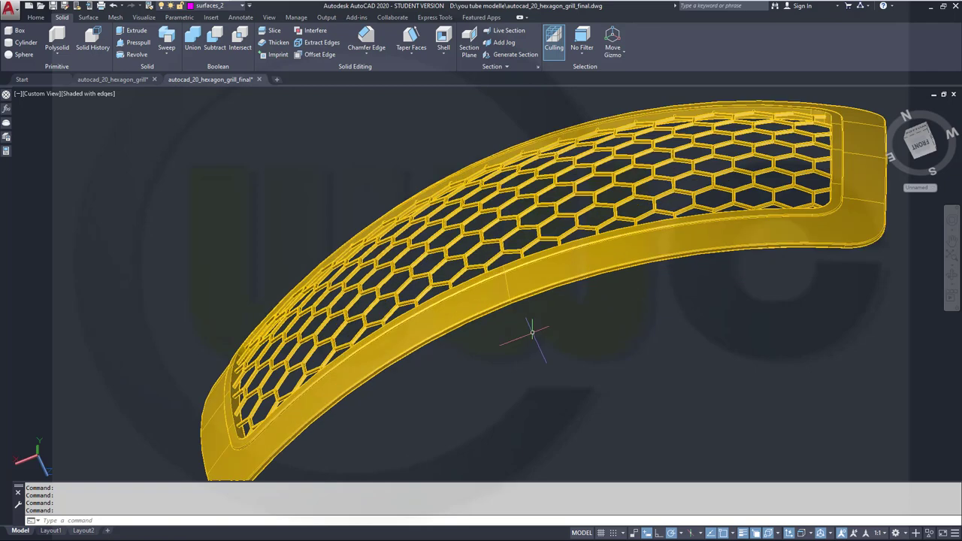
pyautogui.scroll(-3, 533, 330)
pyautogui.keyDown('shift'); pyautogui.moveTo(551, 263); pyautogui.dragTo(595, 323, button='middle'); pyautogui.keyUp('shift')
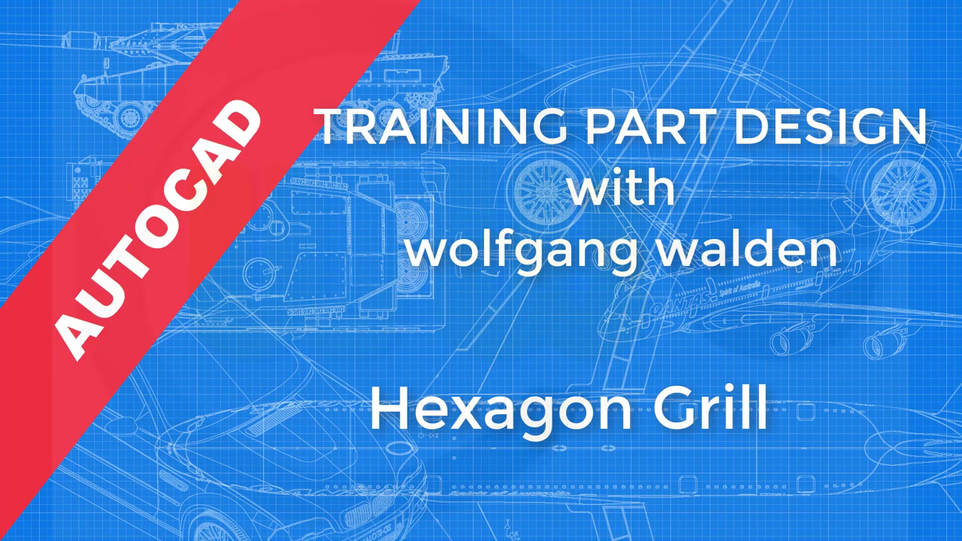